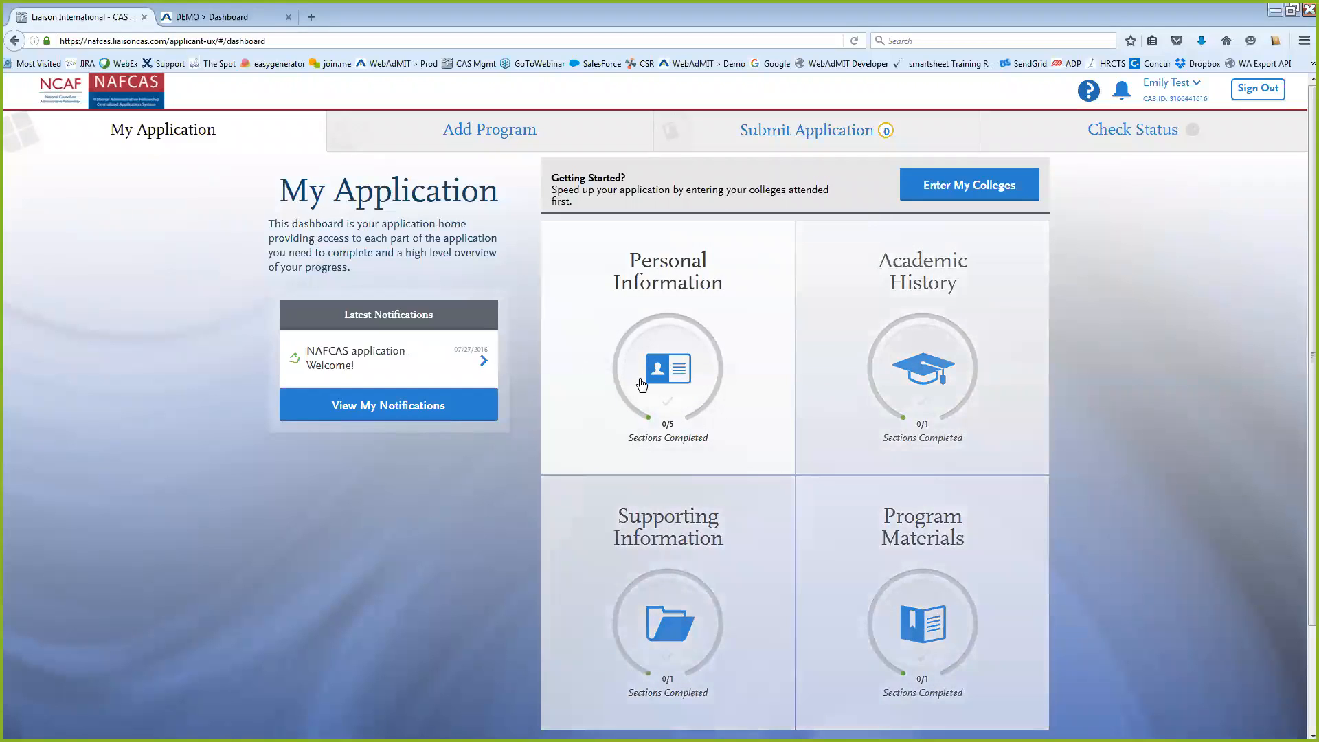
# View the Biographic Information page under Personal Information and the Academic History section of the application
pyautogui.click(643, 382)
pyautogui.click(643, 449)
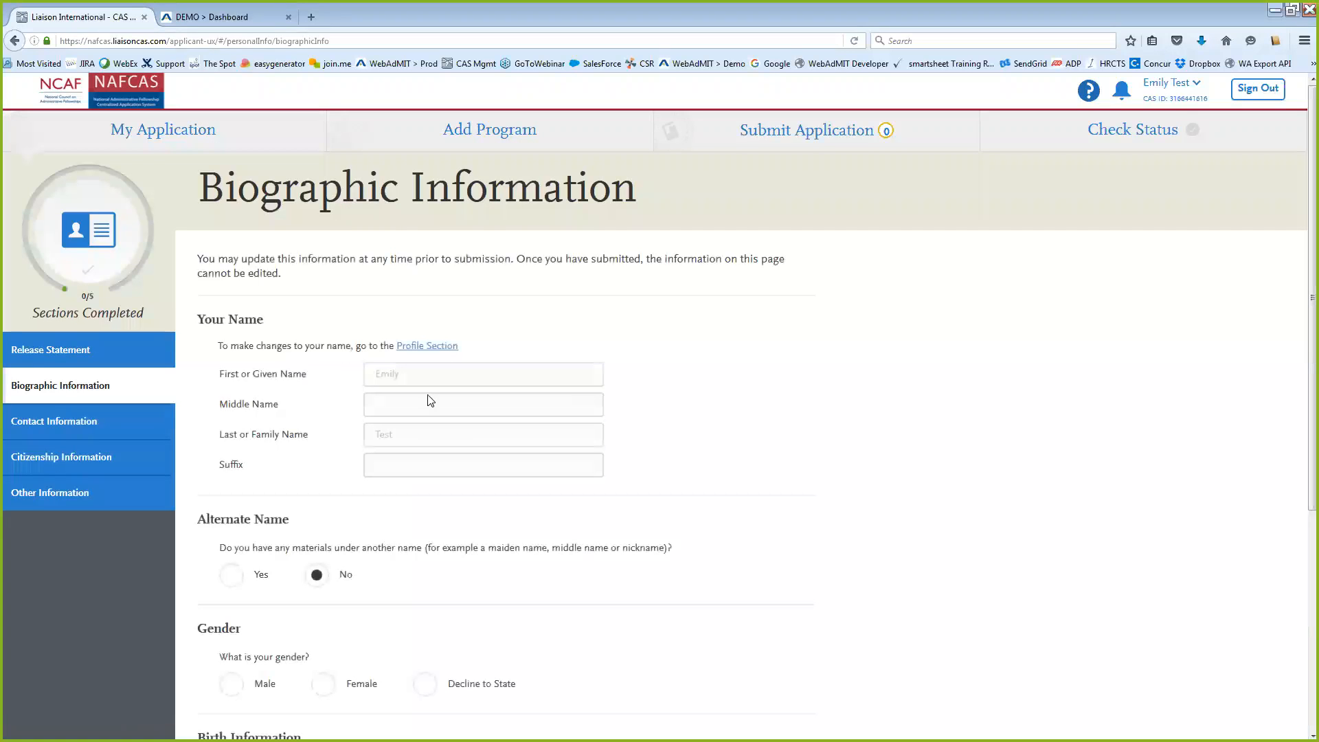
pyautogui.click(172, 139)
pyautogui.click(900, 364)
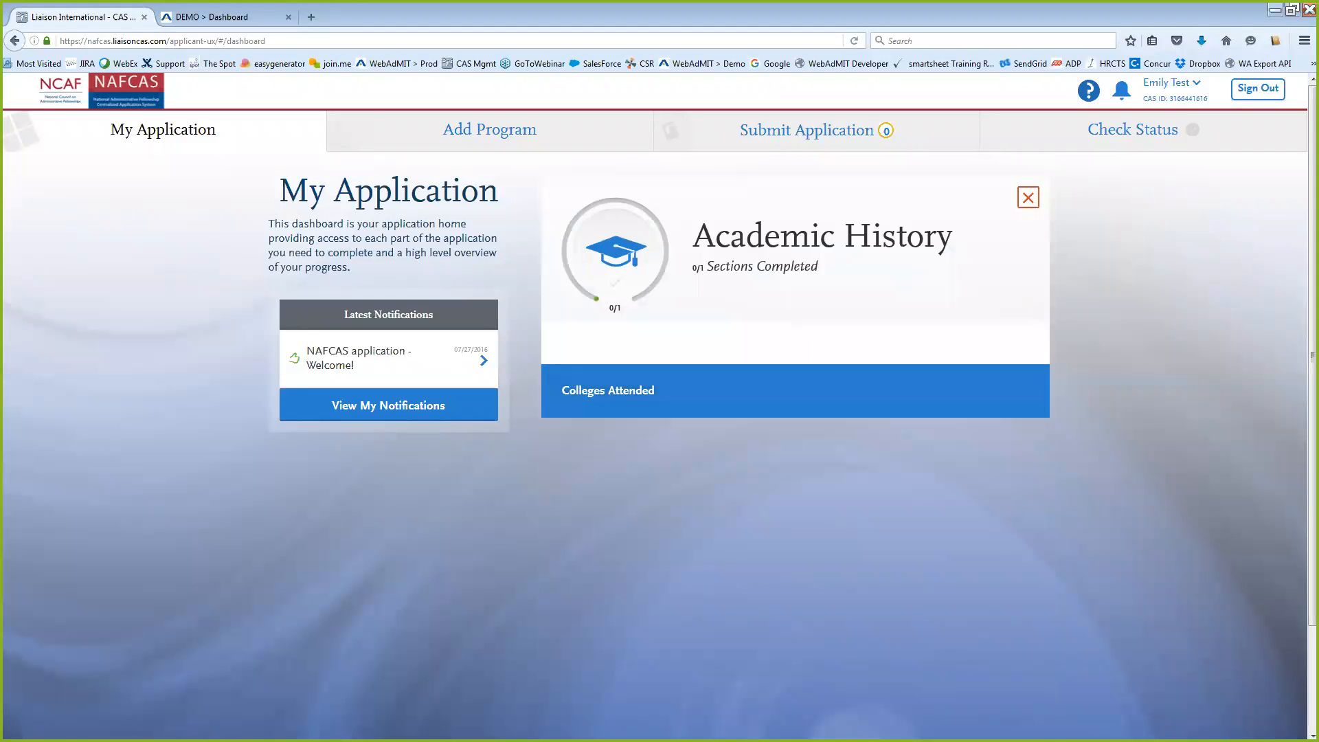
pyautogui.click(1028, 197)
# Open the Recommendations page under Supporting Information and examine its instructions and the recommendation request slots
pyautogui.click(676, 543)
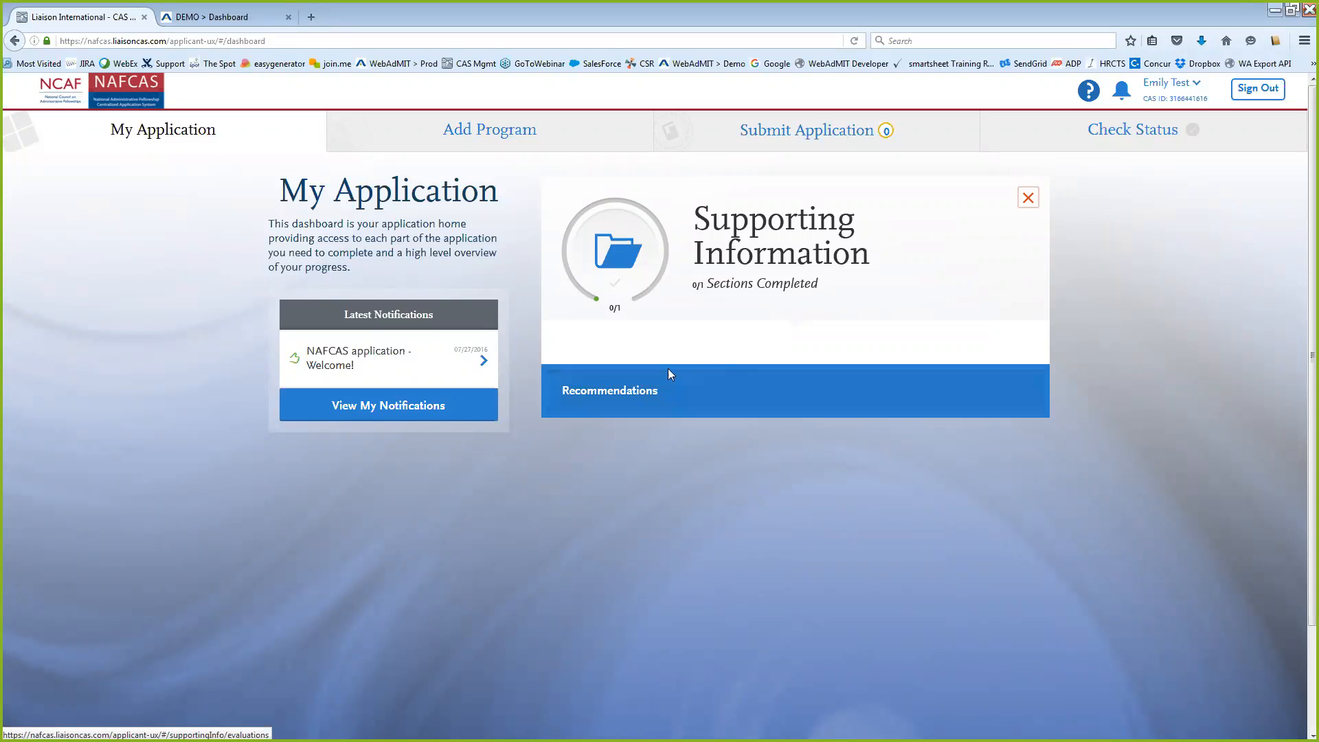
pyautogui.click(743, 384)
pyautogui.scroll(-2, 605, 481)
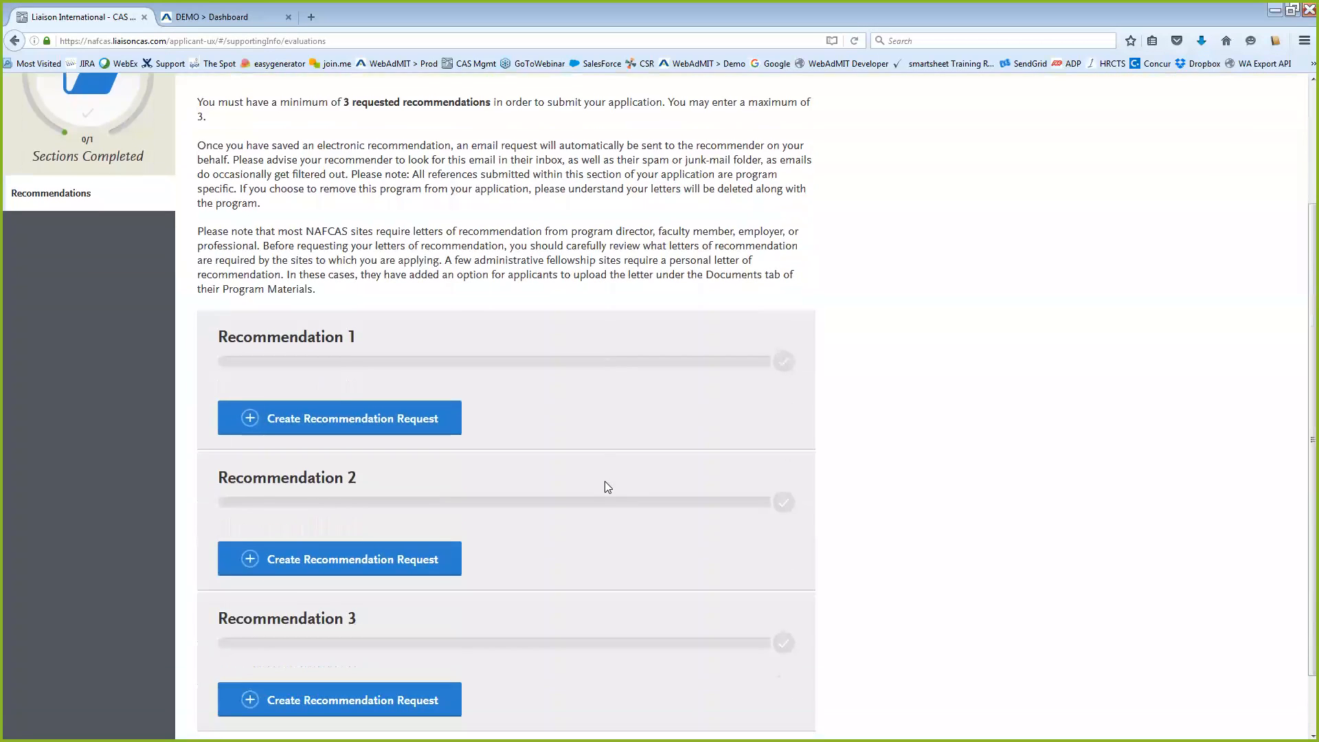
pyautogui.scroll(-1, 608, 487)
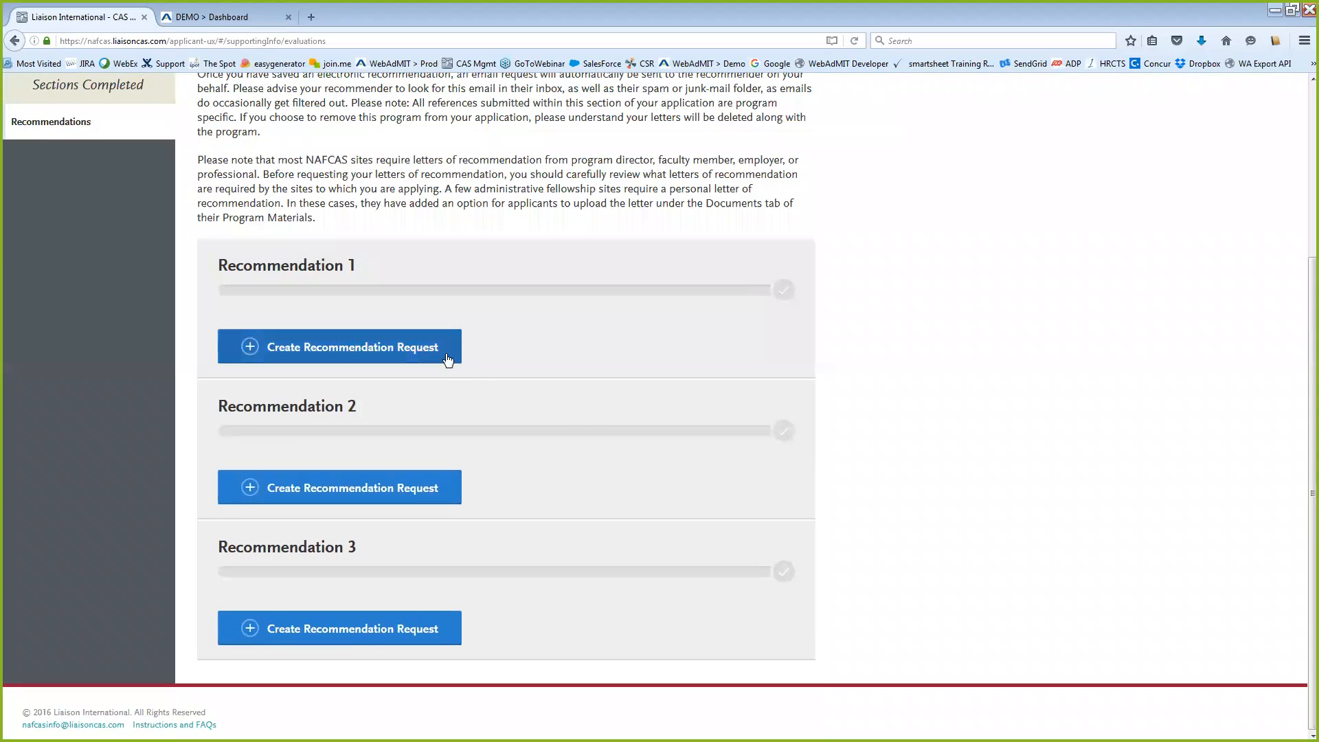
pyautogui.scroll(3, 460, 364)
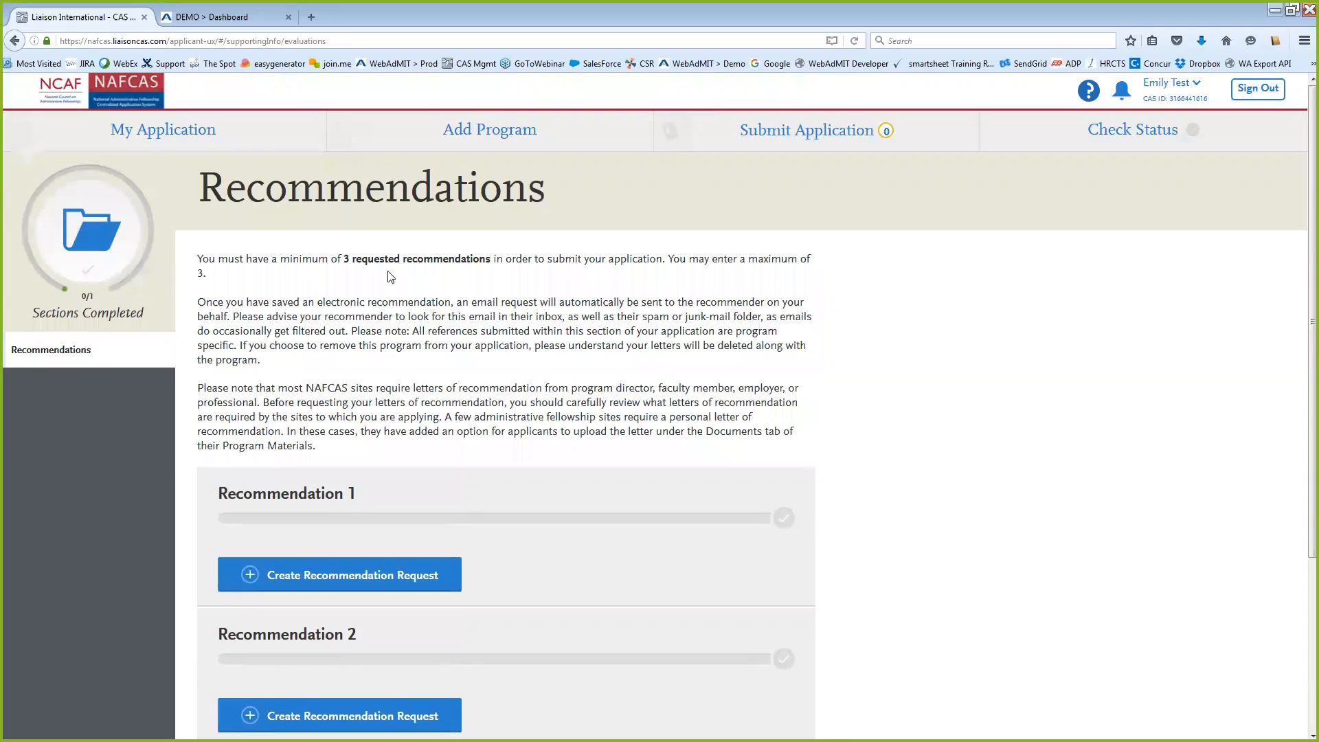
# Return to the My Application dashboard and view which programs the Program Materials section contains
pyautogui.click(182, 138)
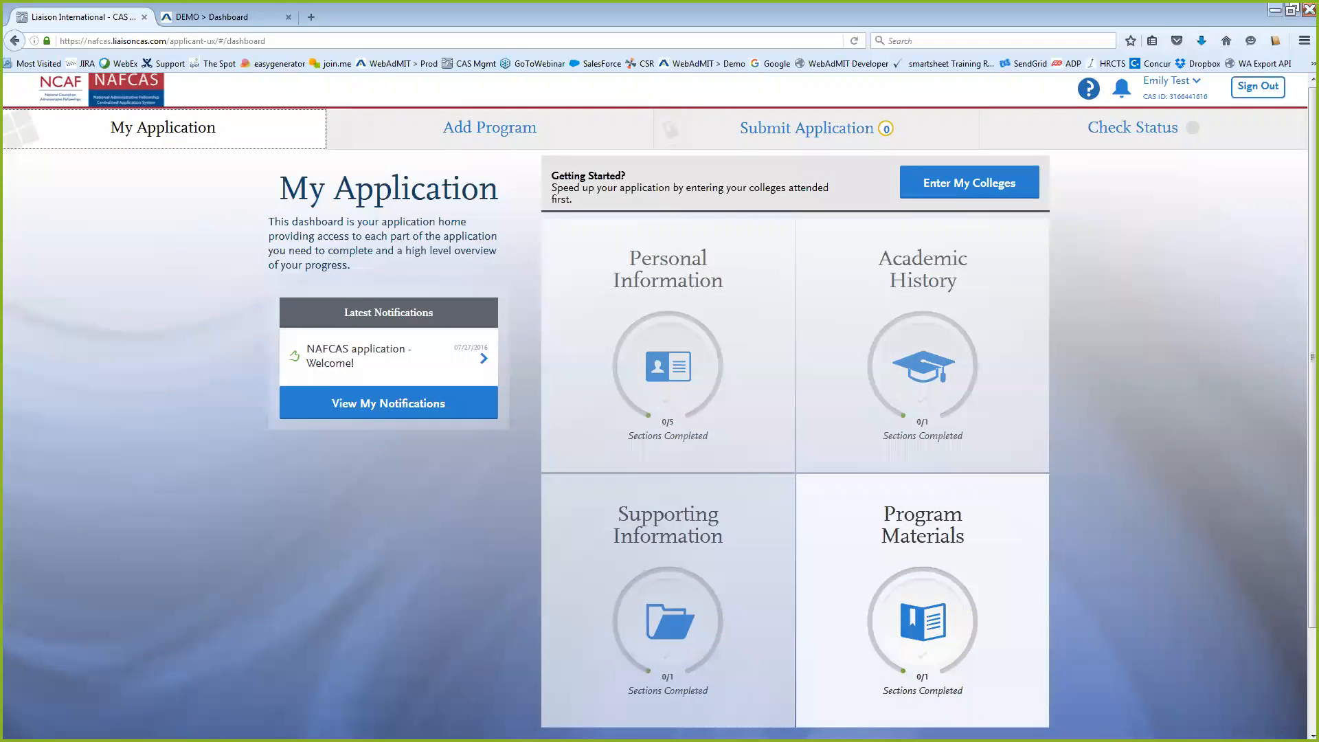
pyautogui.scroll(-2, 659, 405)
pyautogui.click(923, 536)
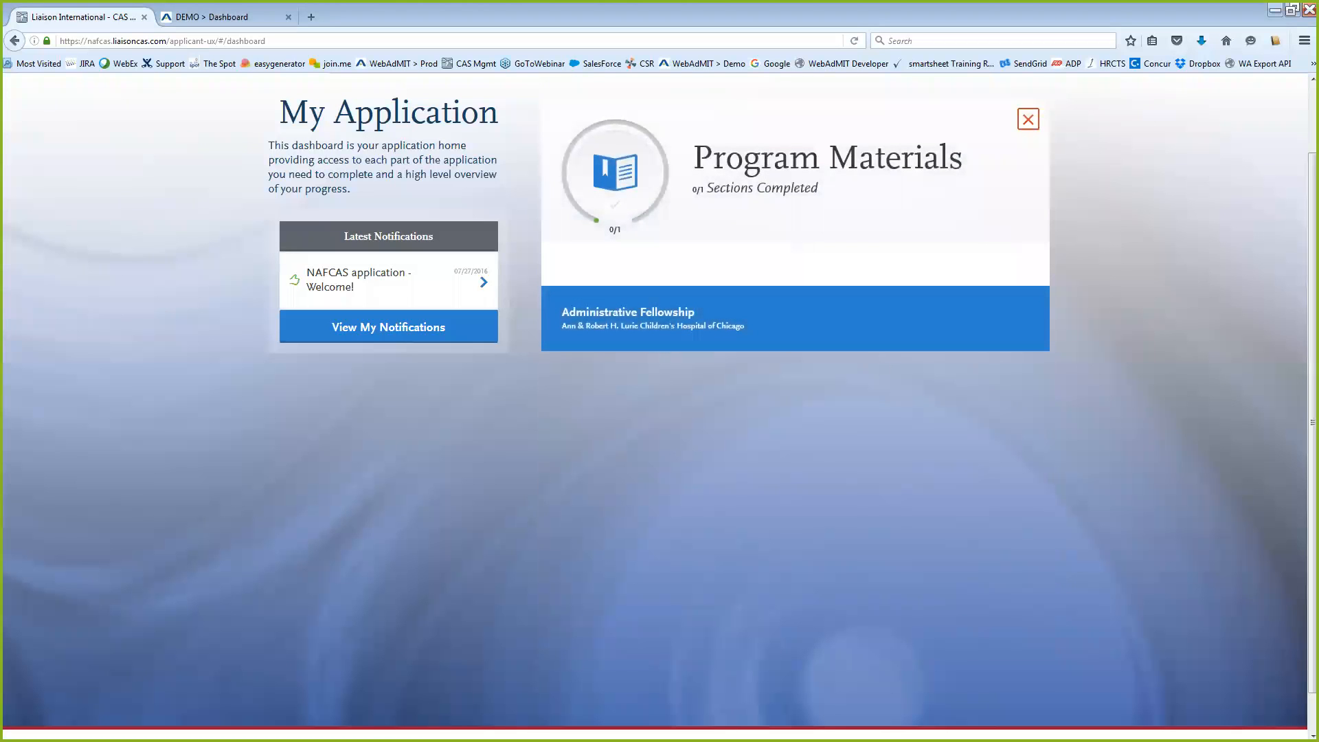
pyautogui.click(1028, 119)
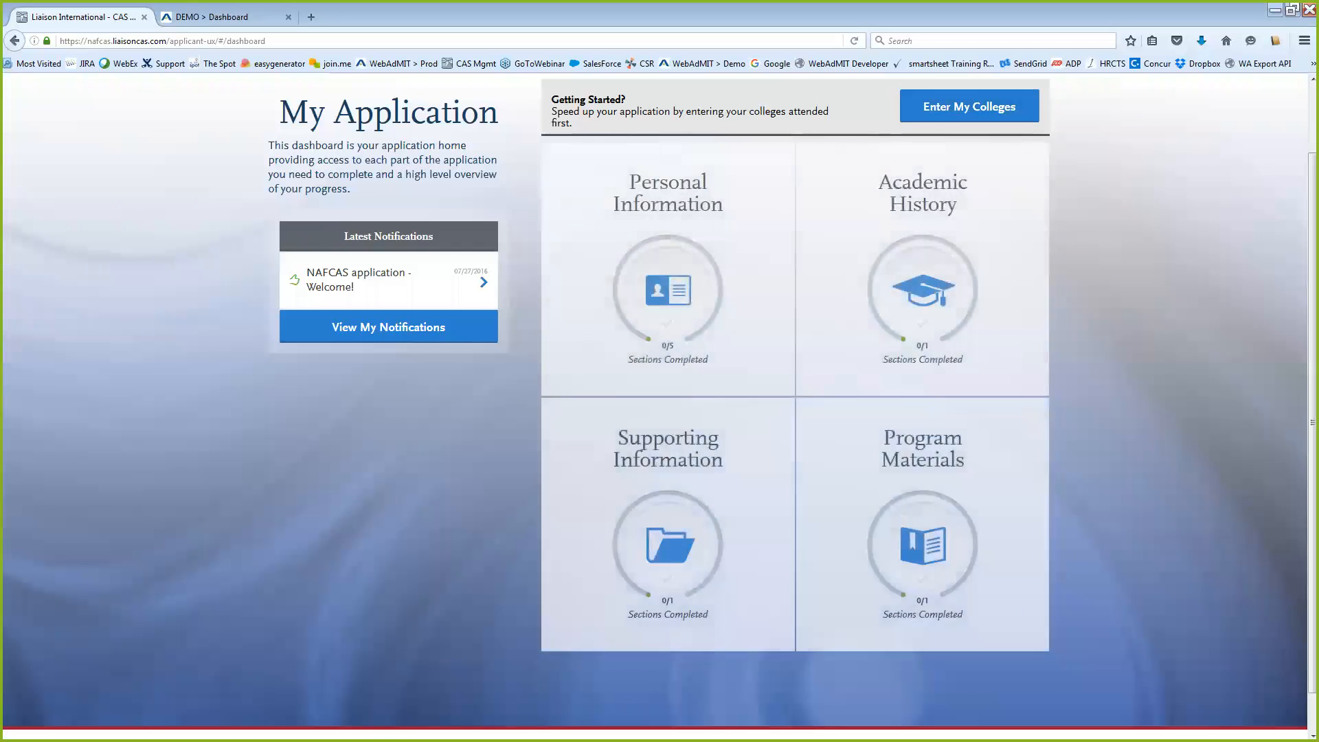
pyautogui.scroll(2, 660, 406)
pyautogui.scroll(1, 660, 406)
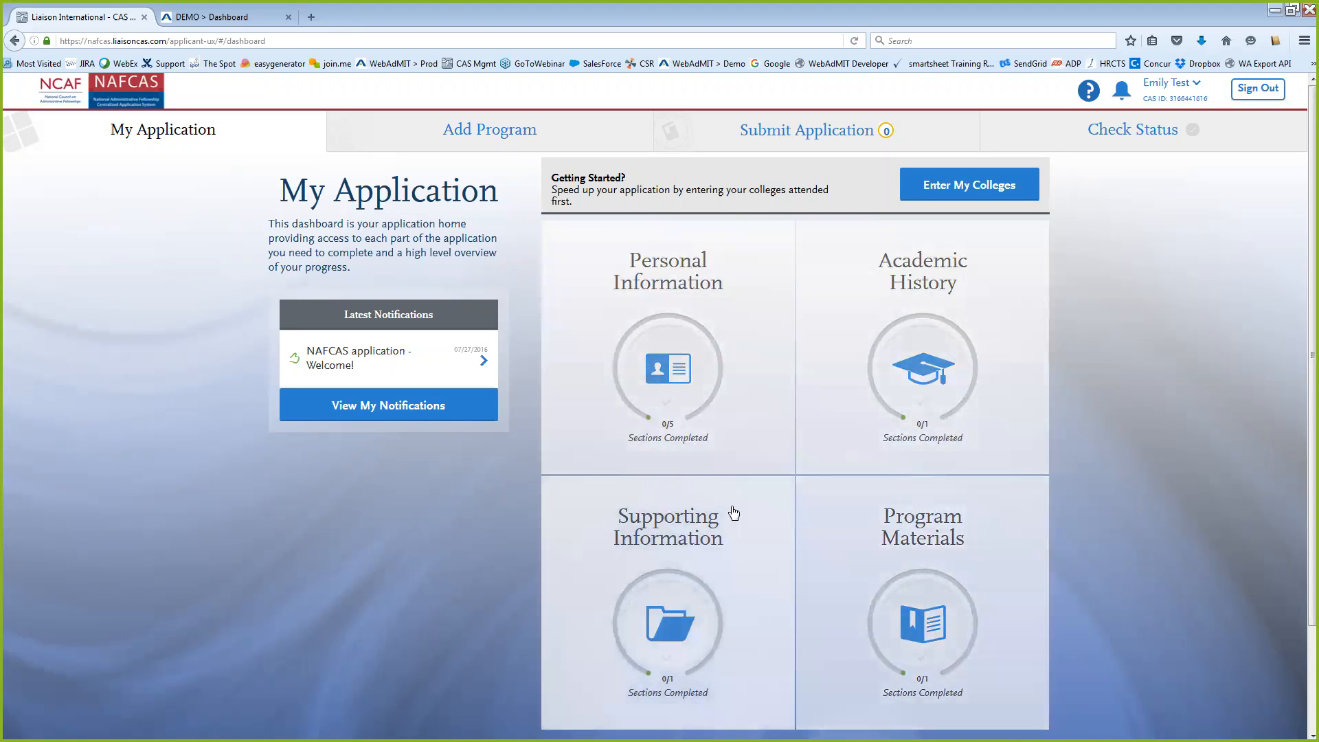
# Switch to WebAdMIT, open the applicant search and examine the applicant list and the Application Status filter options
pyautogui.click(206, 18)
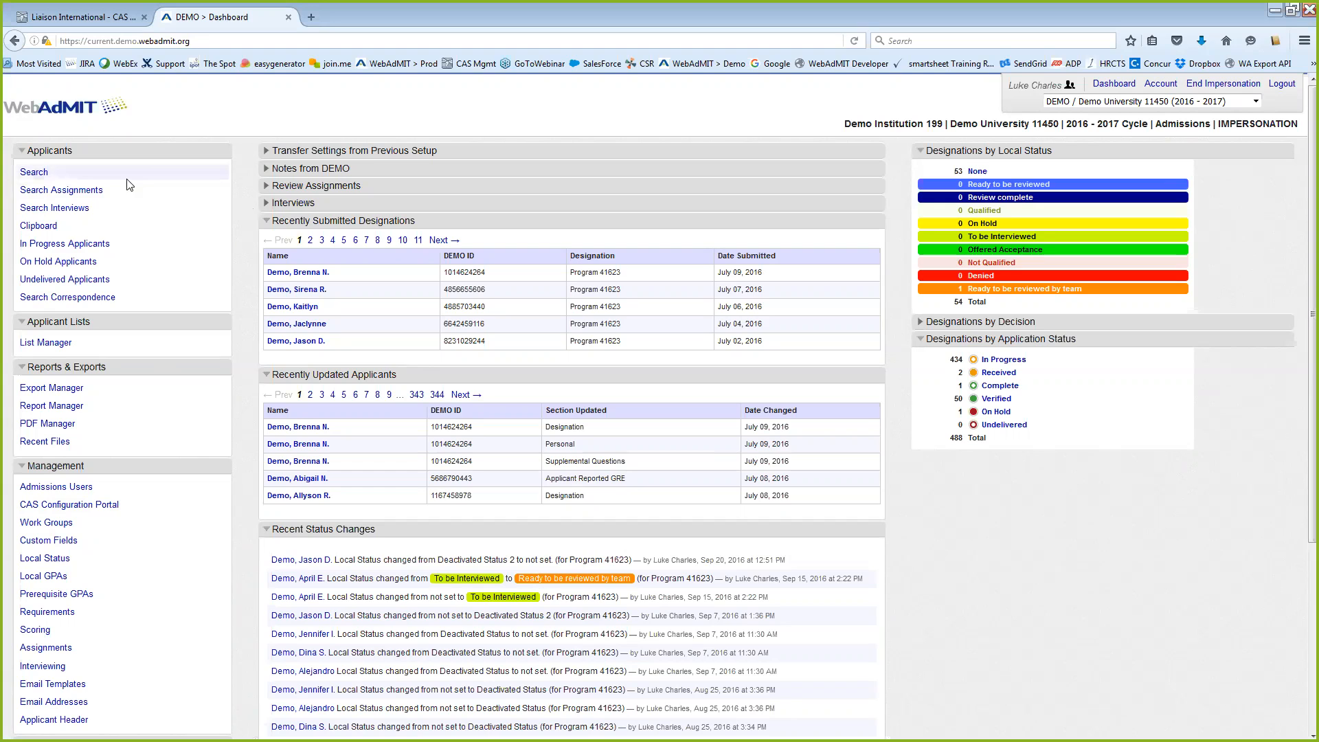
pyautogui.click(48, 174)
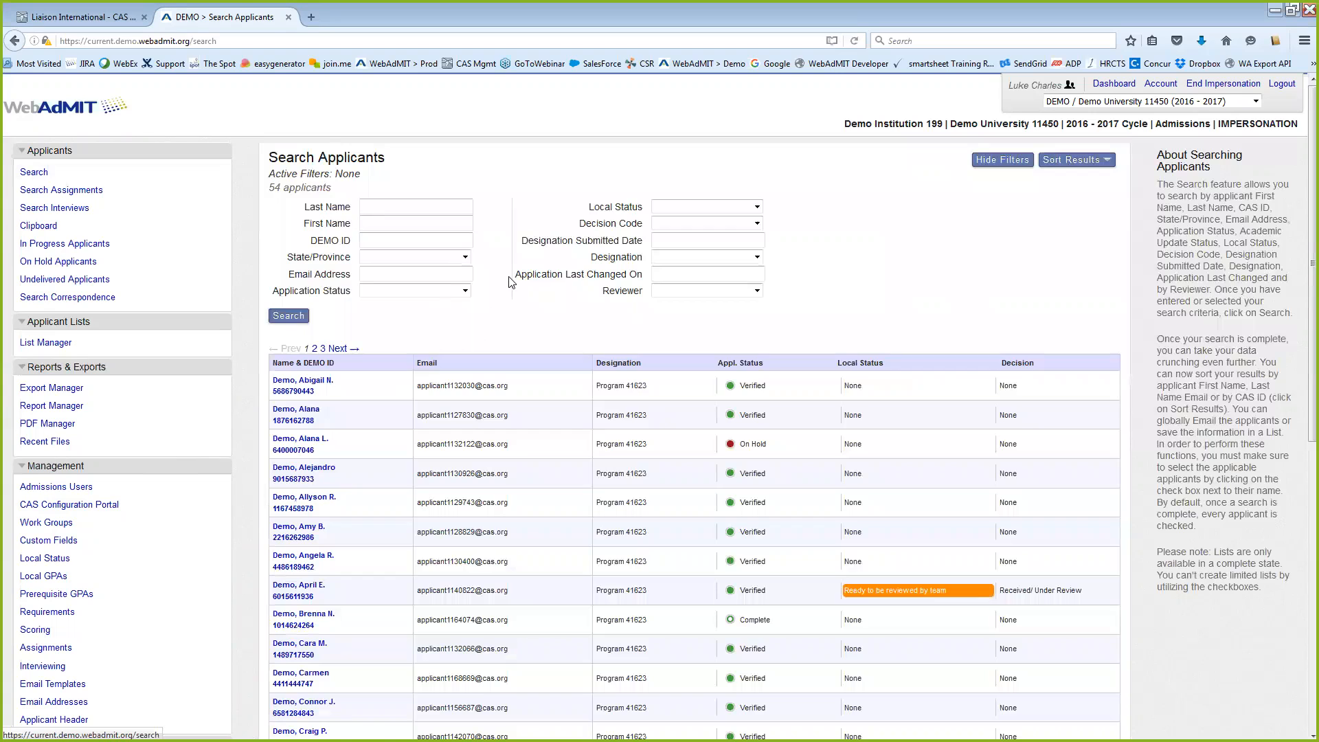
pyautogui.scroll(-5, 510, 282)
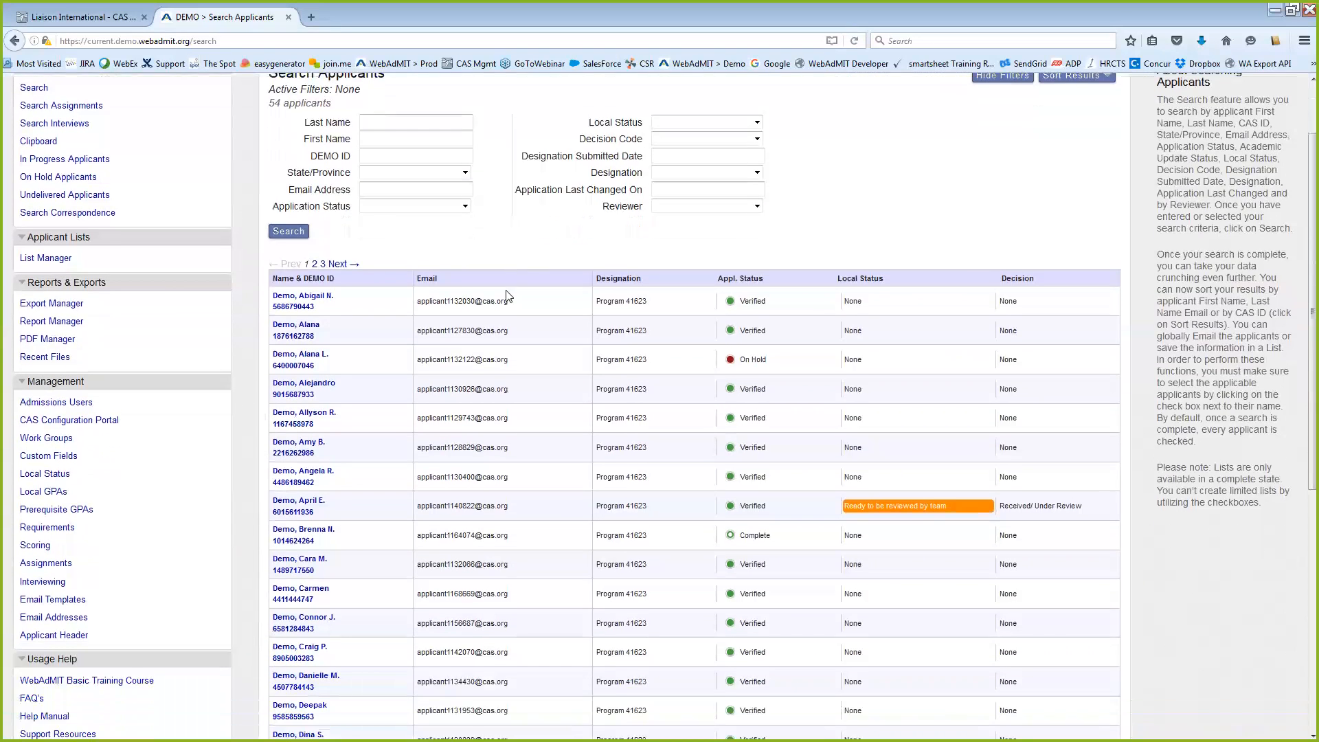
pyautogui.scroll(5, 507, 297)
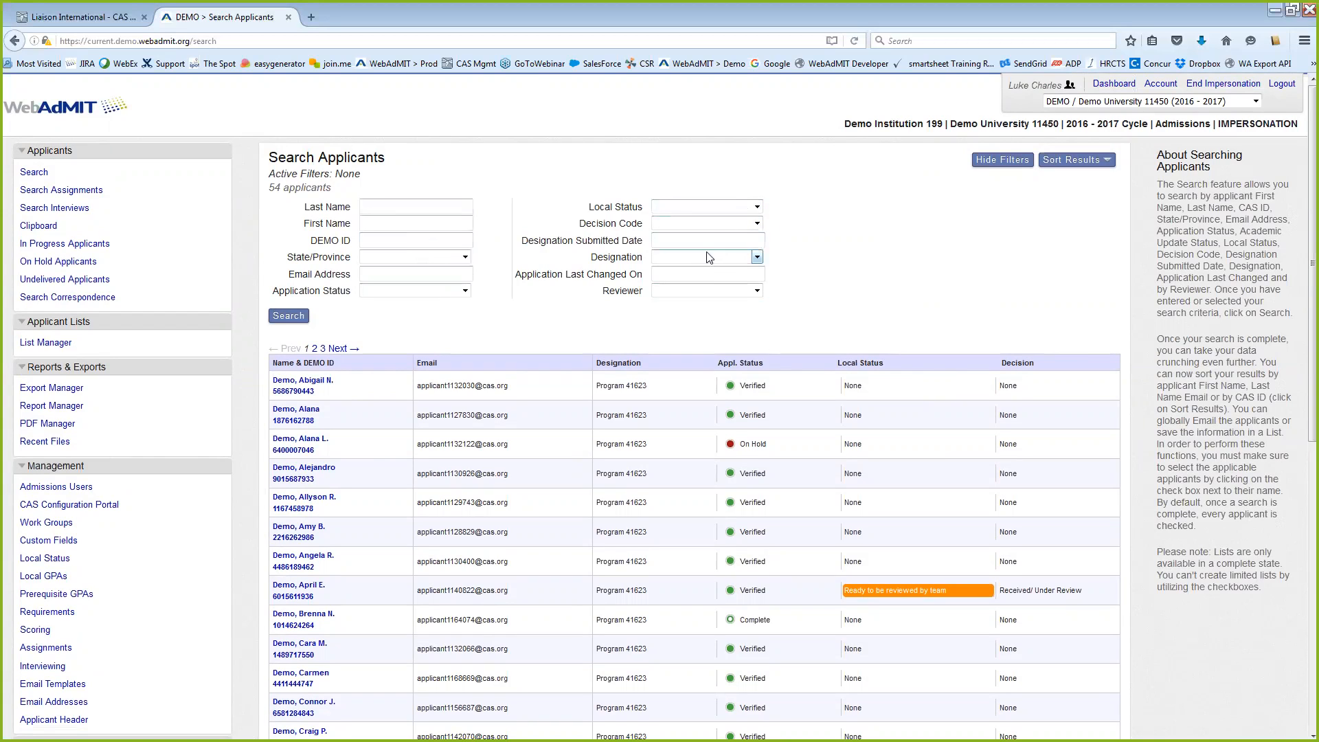
pyautogui.click(421, 291)
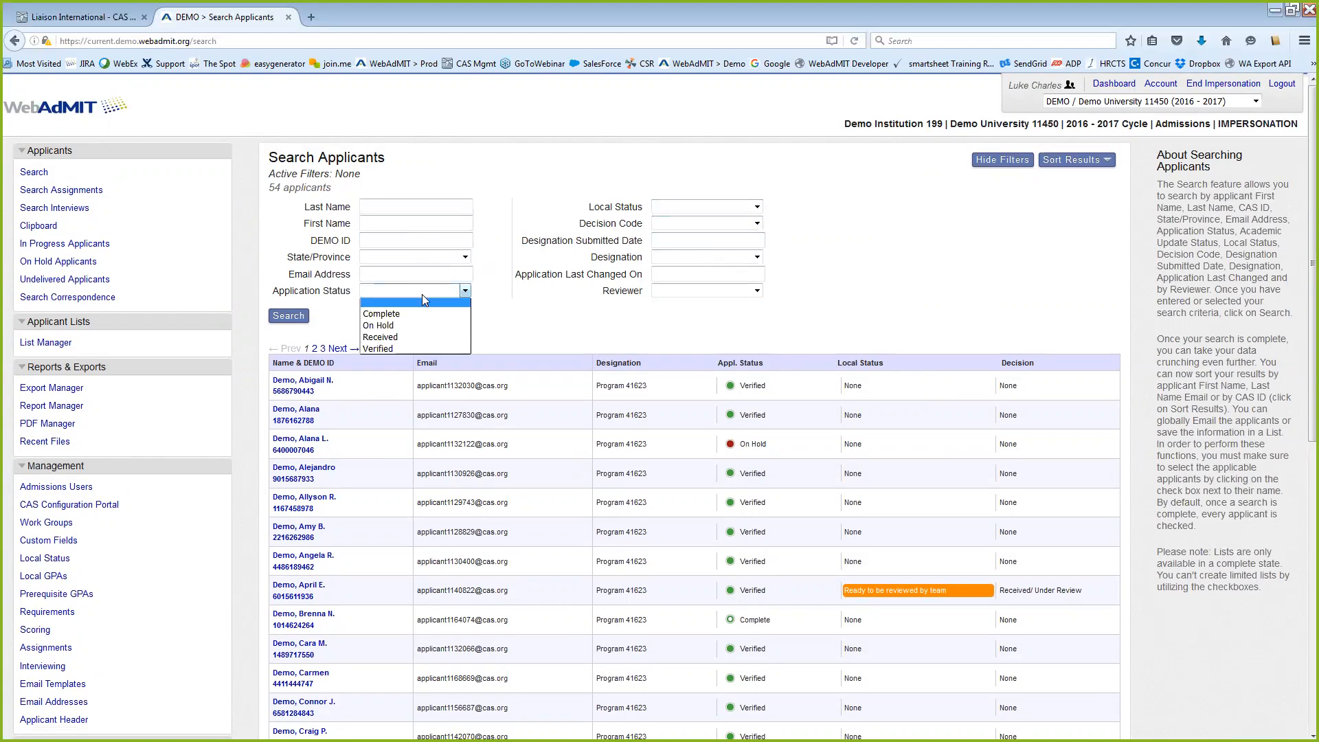
# Open a verified applicant's record from the search results and examine its Documents section
pyautogui.click(833, 311)
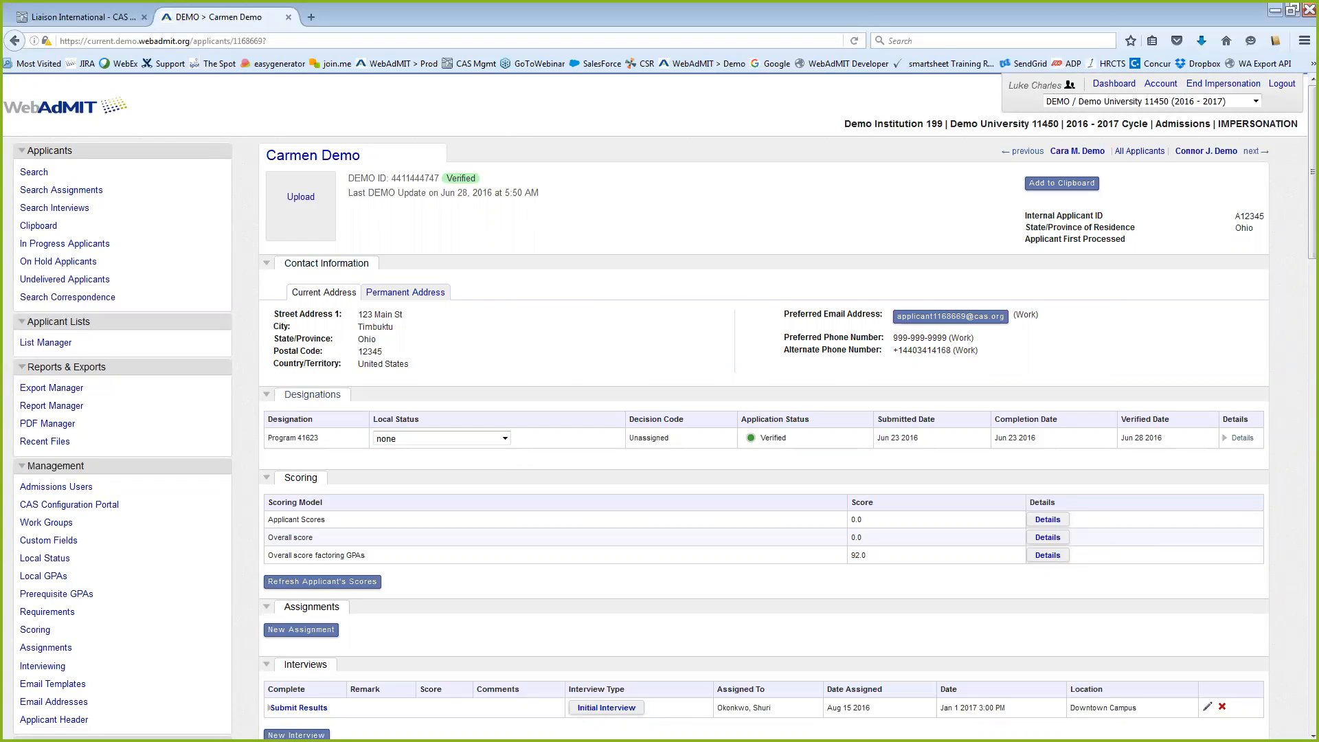
pyautogui.scroll(-8, 756, 412)
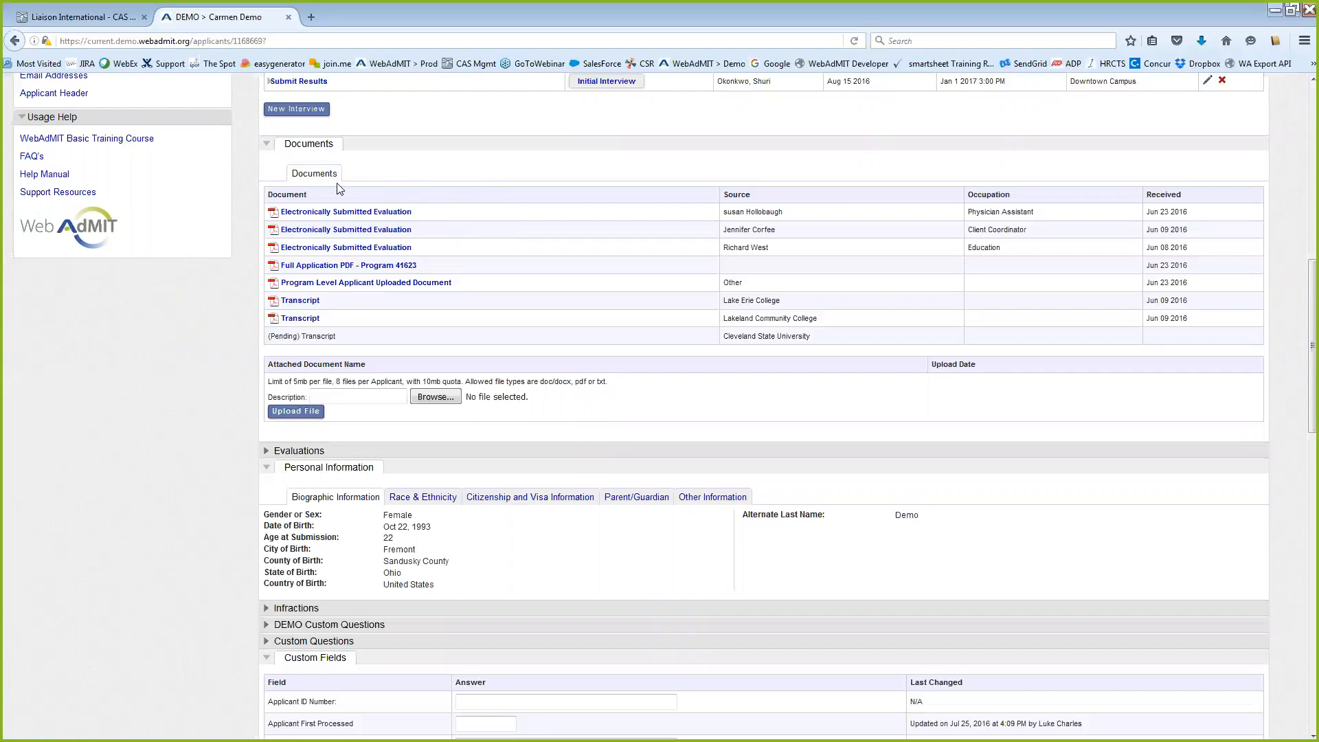
pyautogui.click(320, 146)
pyautogui.click(319, 146)
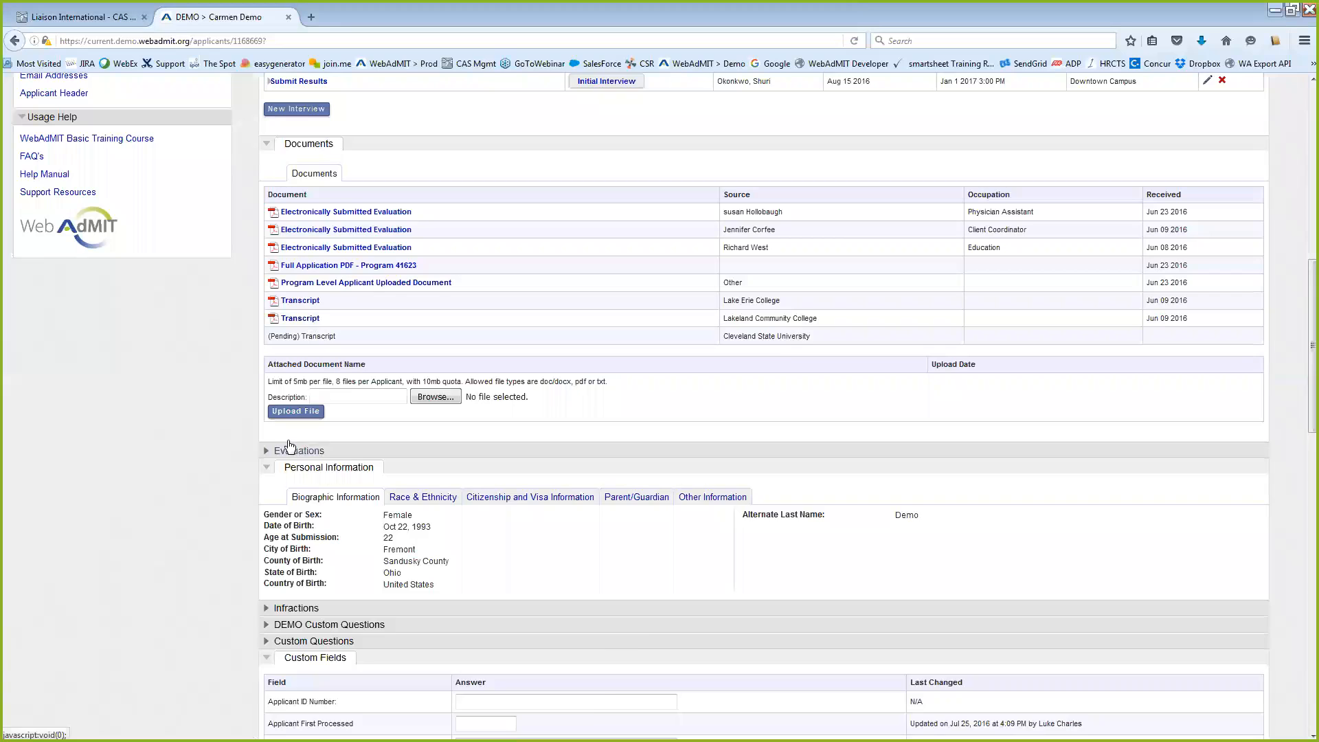
# Expand the Evaluations section and view the evaluator details and evaluation details of the first evaluation
pyautogui.click(289, 448)
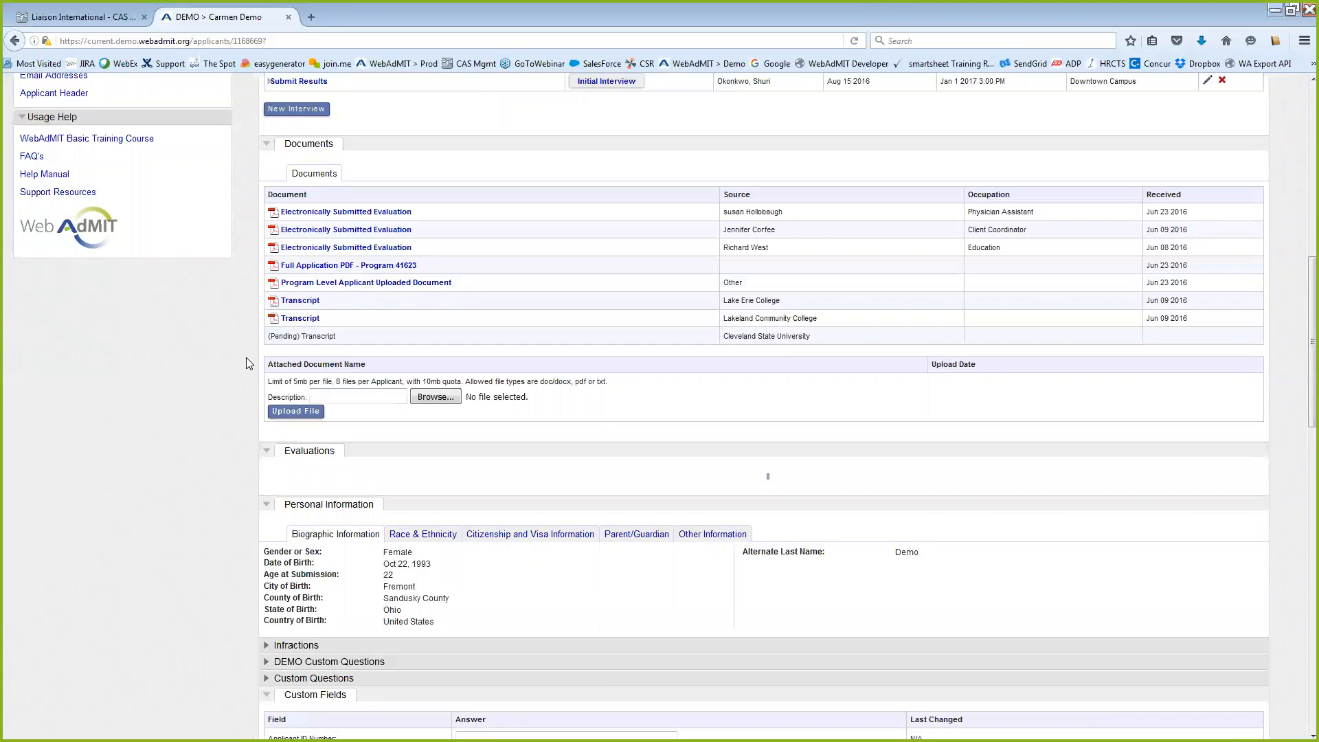
pyautogui.scroll(-2, 357, 450)
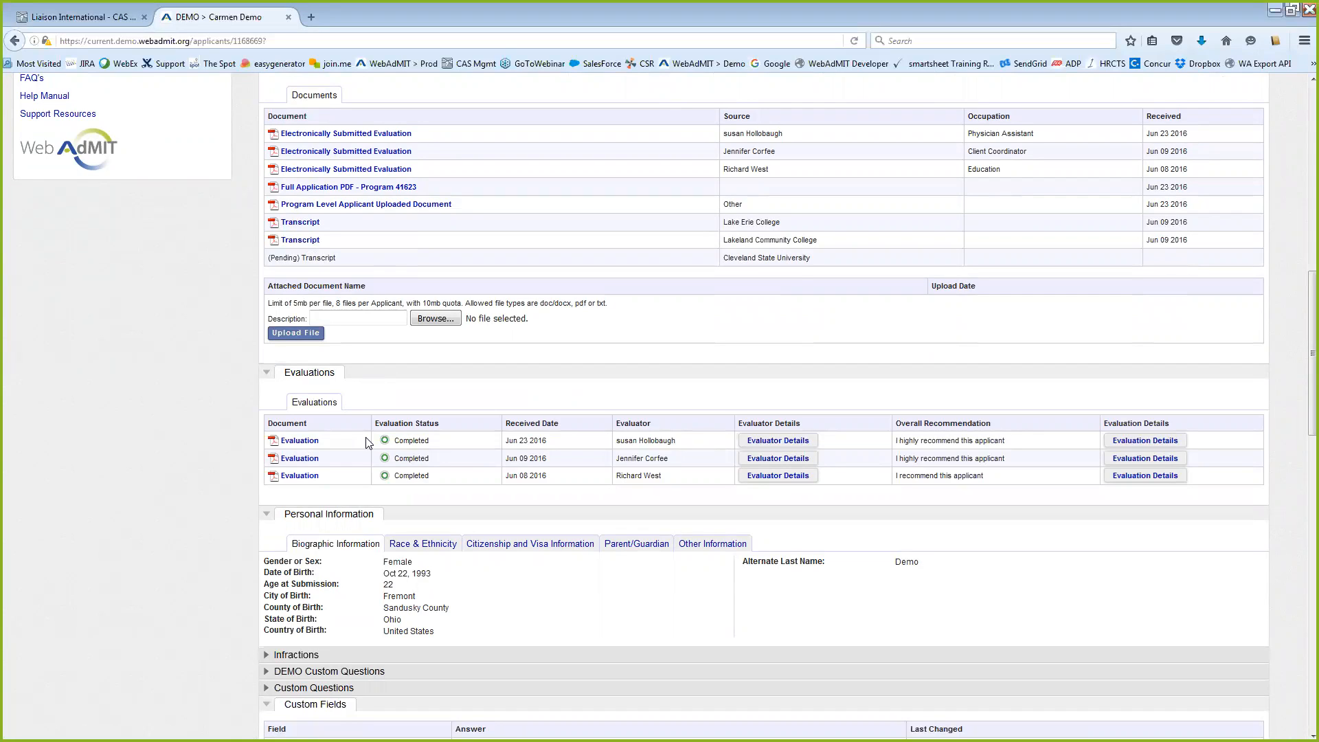
pyautogui.click(788, 443)
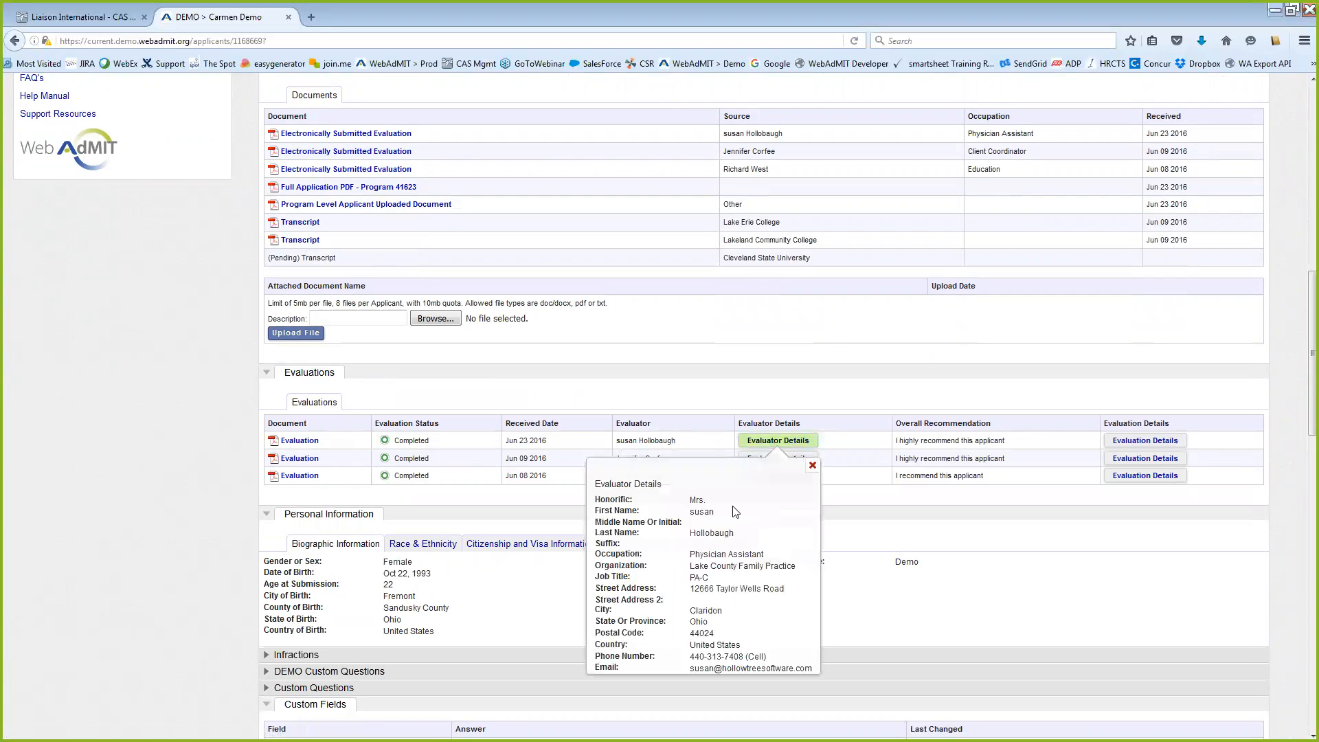
pyautogui.scroll(-3, 733, 512)
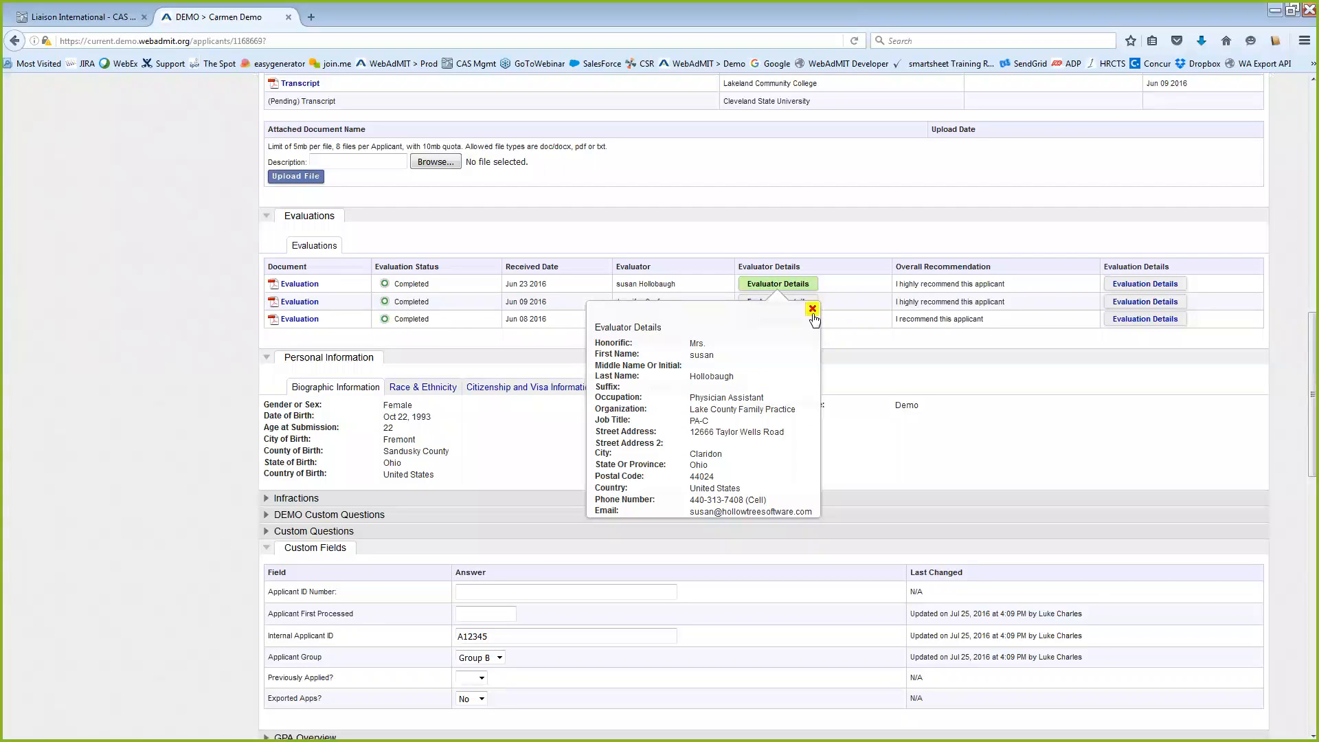
pyautogui.click(812, 310)
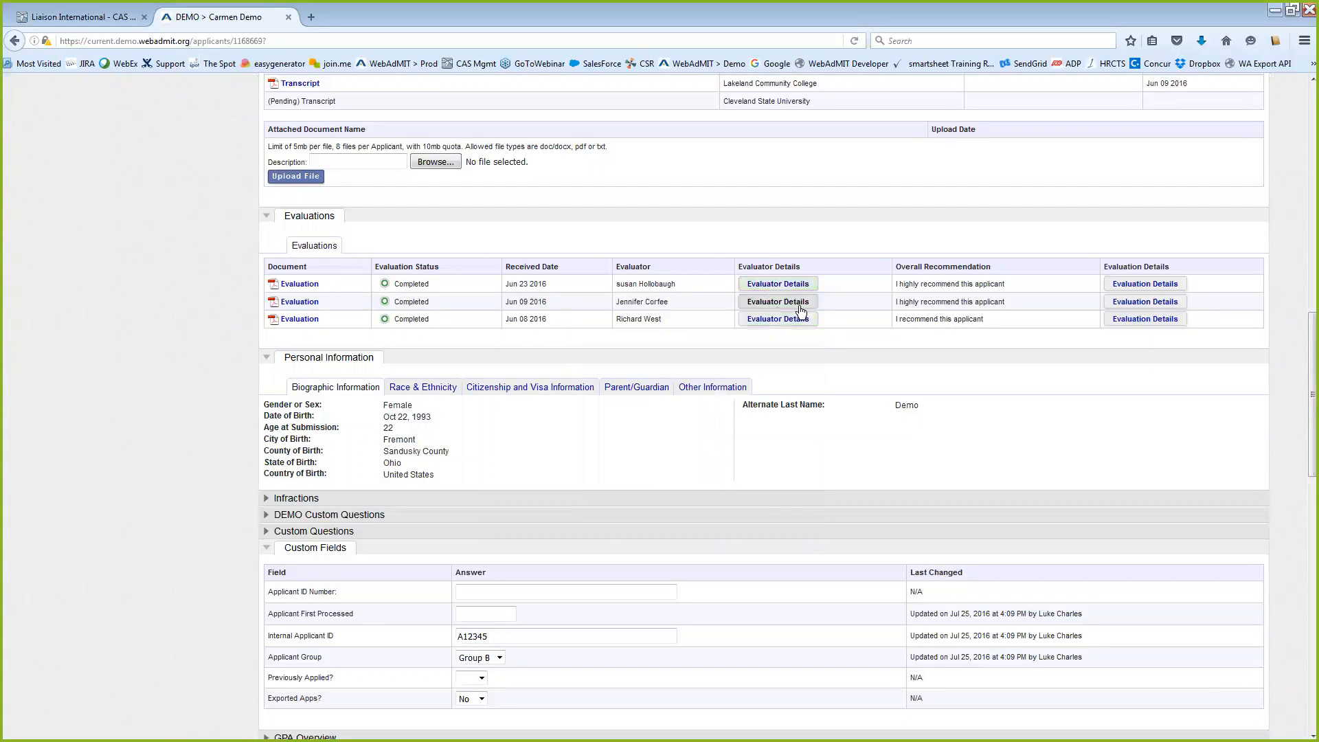
pyautogui.click(1145, 283)
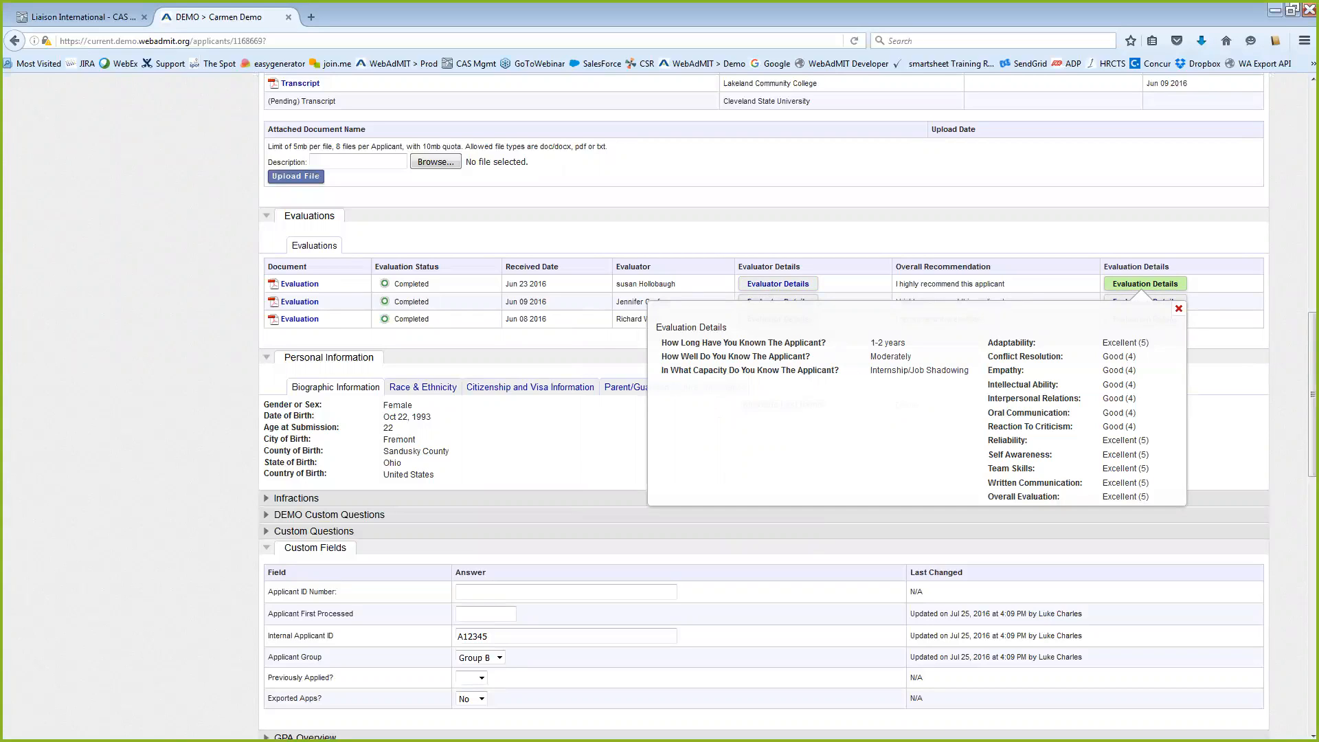
pyautogui.click(1178, 309)
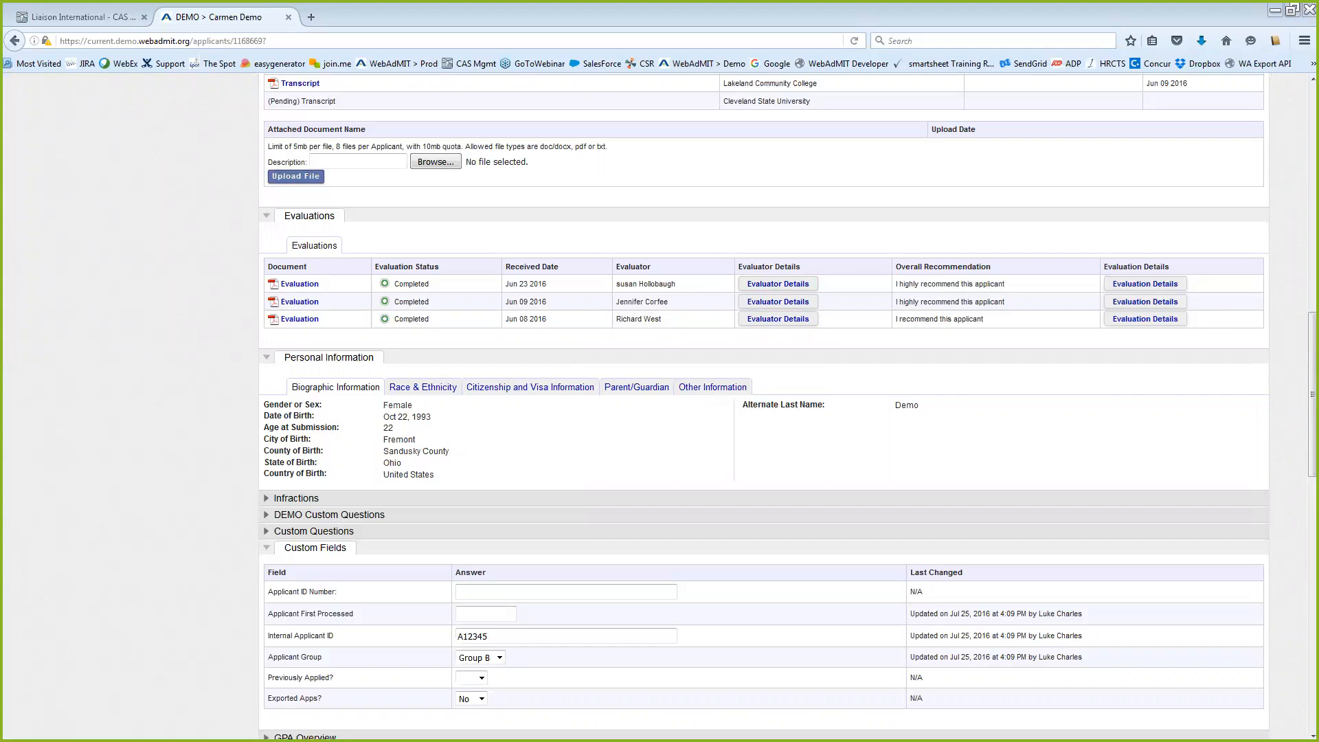
# Switch to the Word document to view the pasted image of the Evaluations section, and return to the applicant record
pyautogui.hotkey('alt', 'Tab')
pyautogui.click(970, 207)
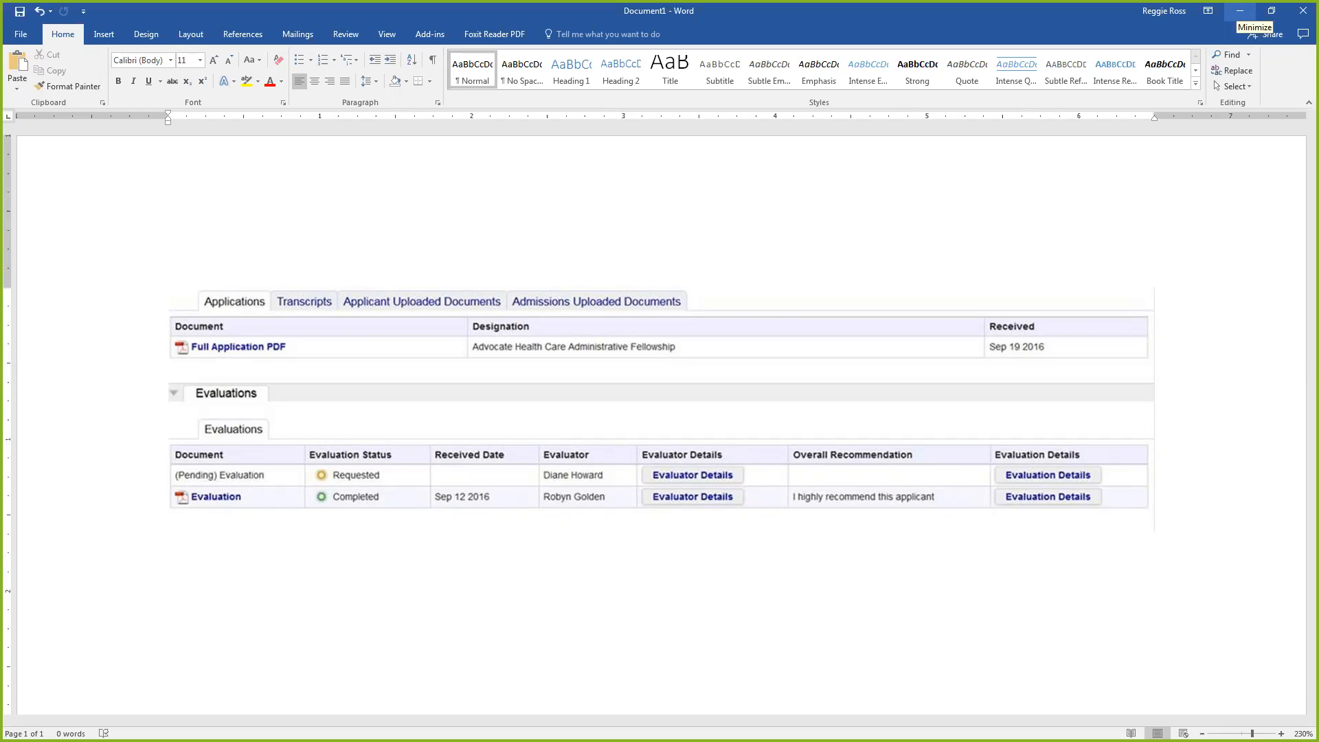
pyautogui.click(1240, 11)
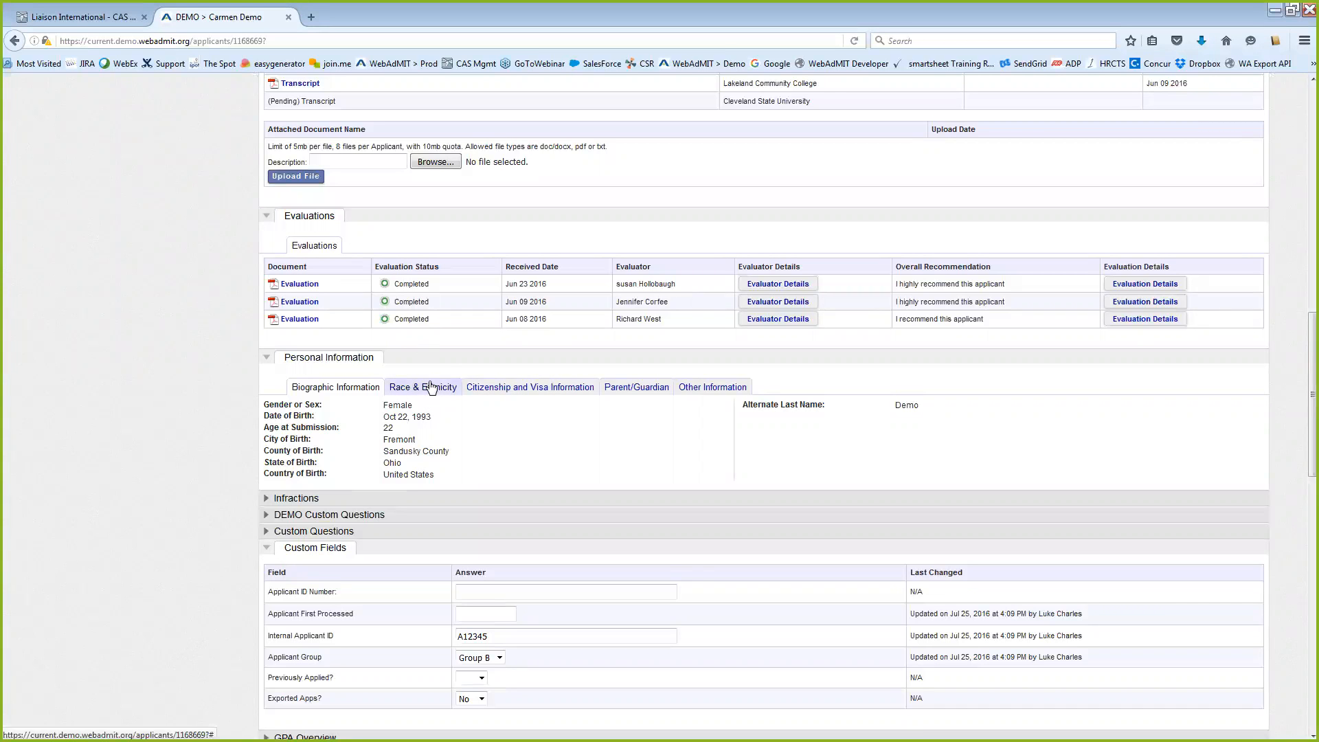
# Collapse the Personal Information, Custom Fields, Education and Requirements sections of the applicant record
pyautogui.scroll(-3, 454, 376)
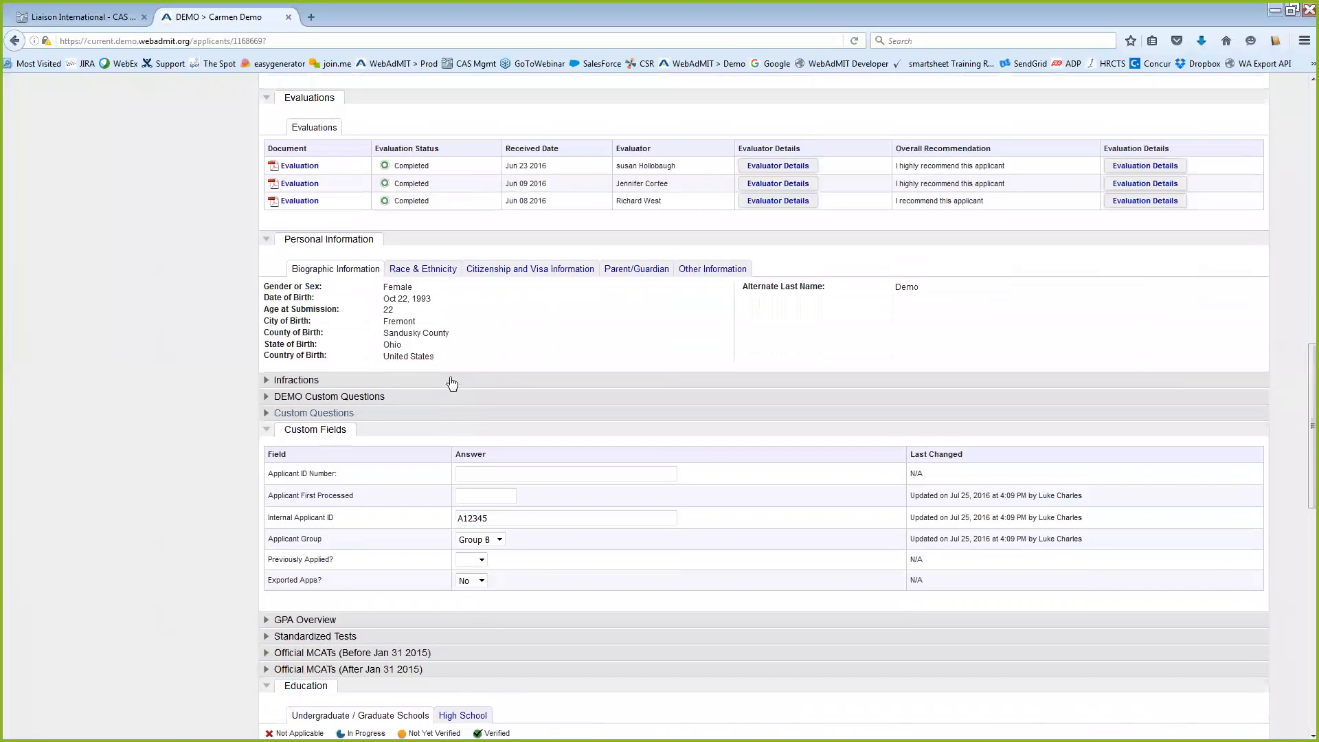
pyautogui.scroll(1, 452, 380)
pyautogui.click(276, 280)
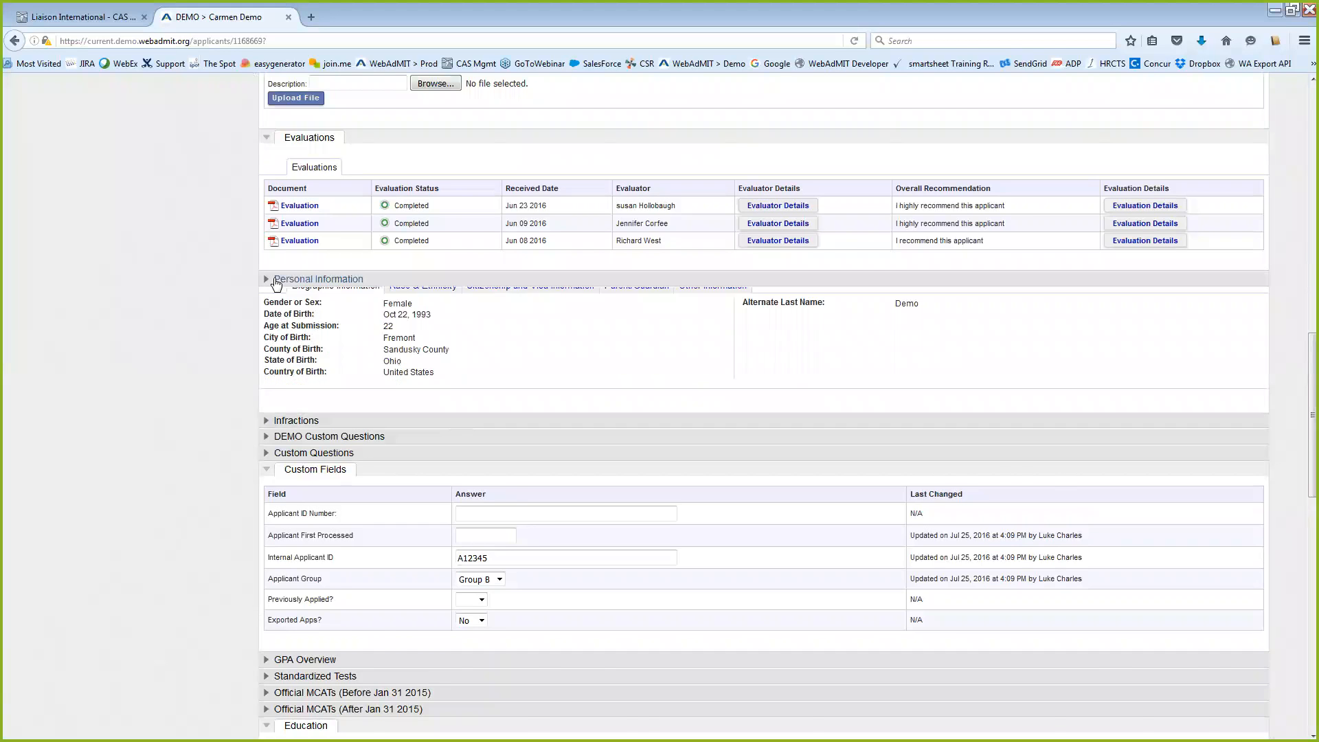
pyautogui.click(271, 345)
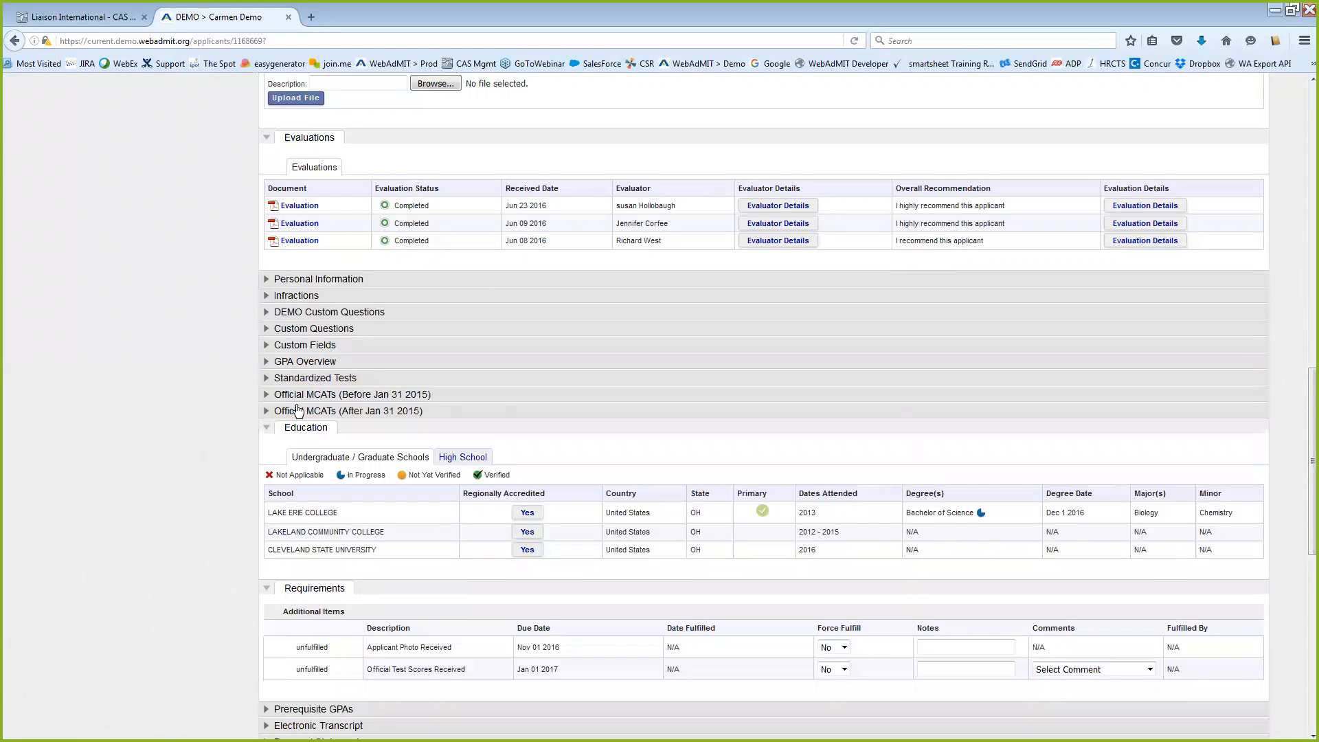
pyautogui.scroll(2, 296, 410)
pyautogui.scroll(4, 297, 410)
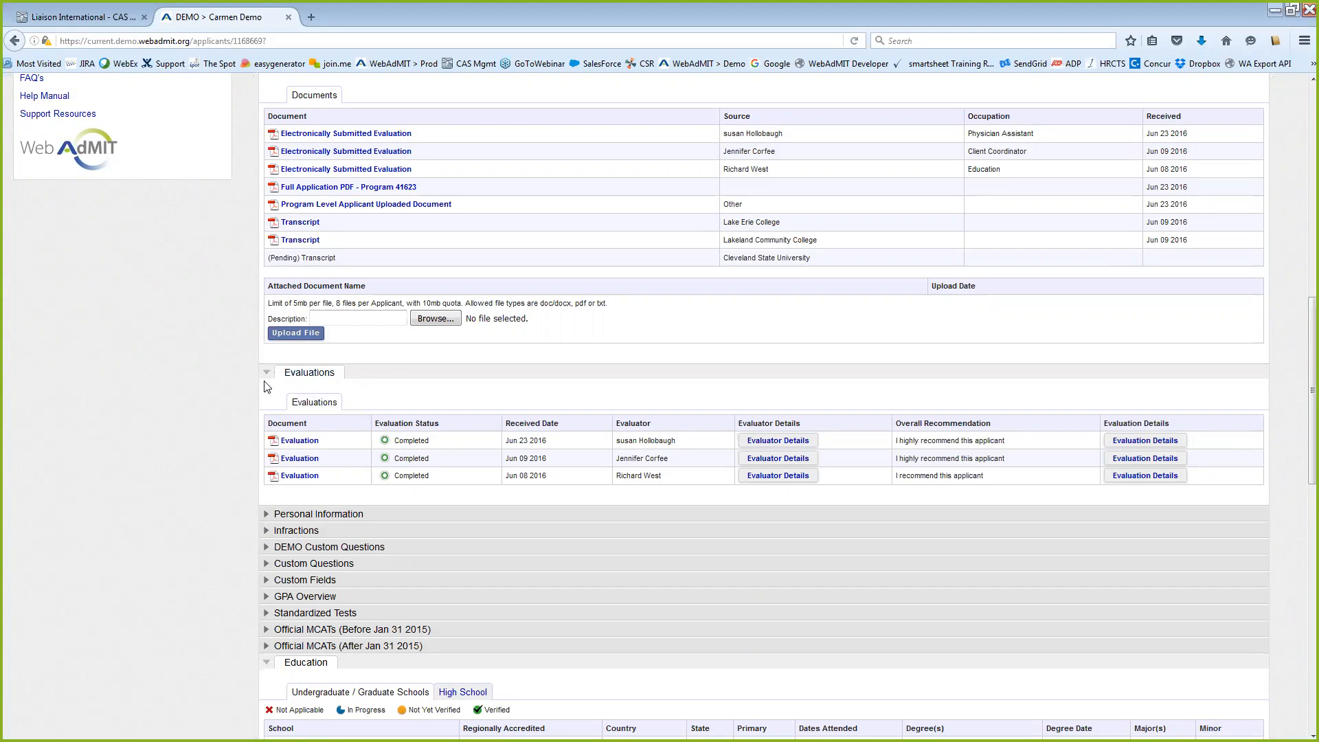
pyautogui.scroll(-9, 278, 491)
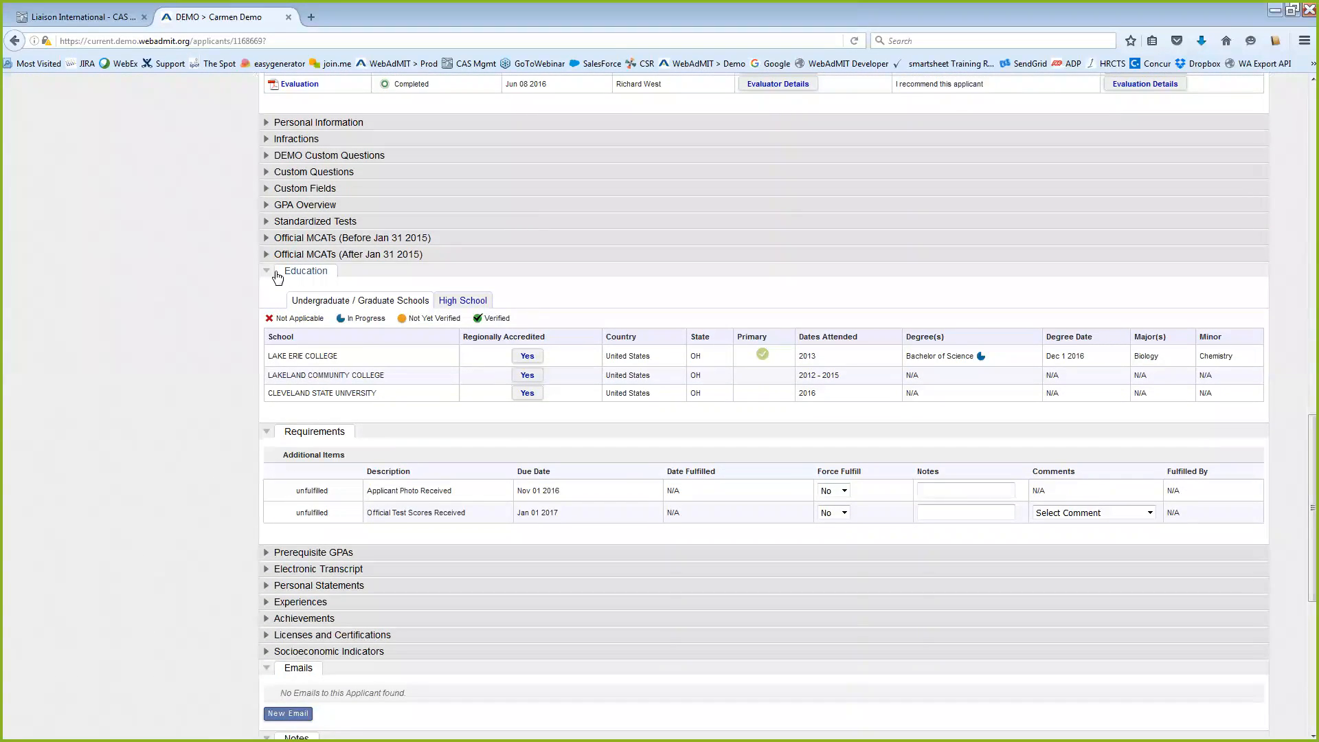
pyautogui.click(269, 271)
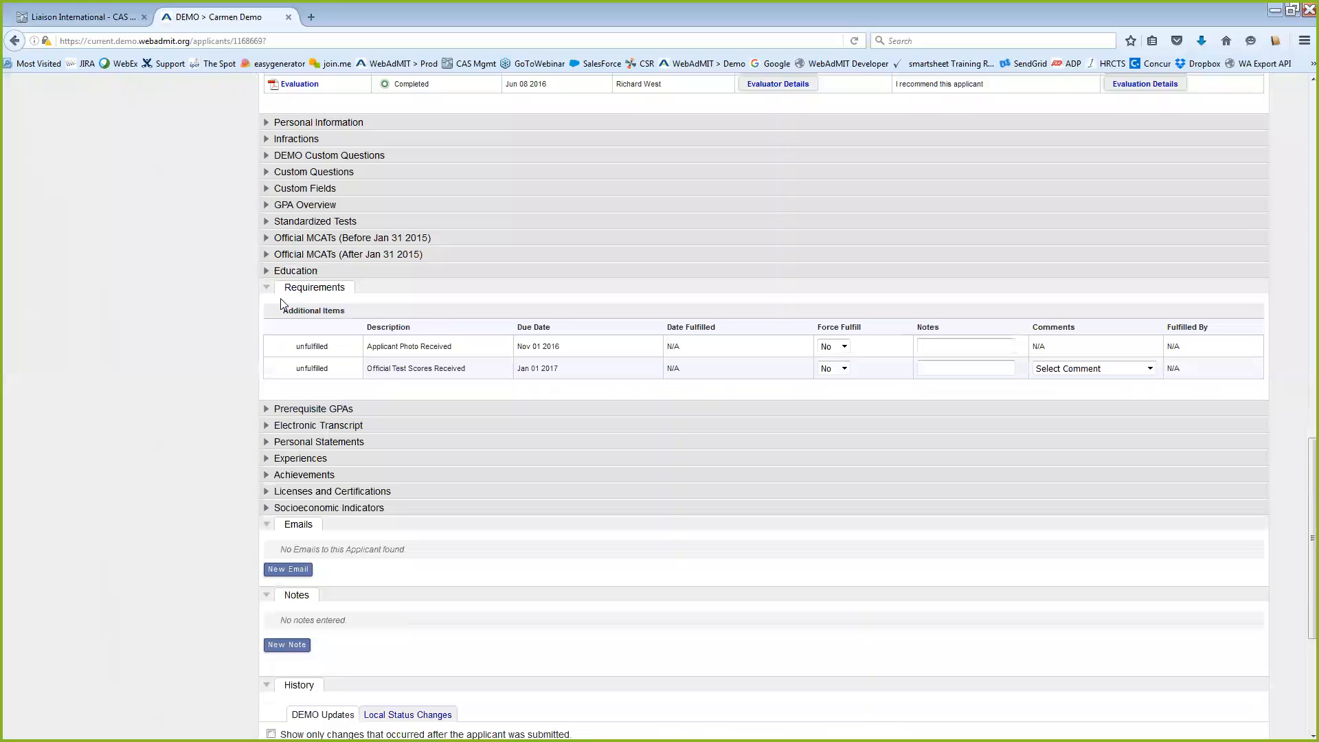
pyautogui.click(269, 289)
pyautogui.scroll(4, 365, 358)
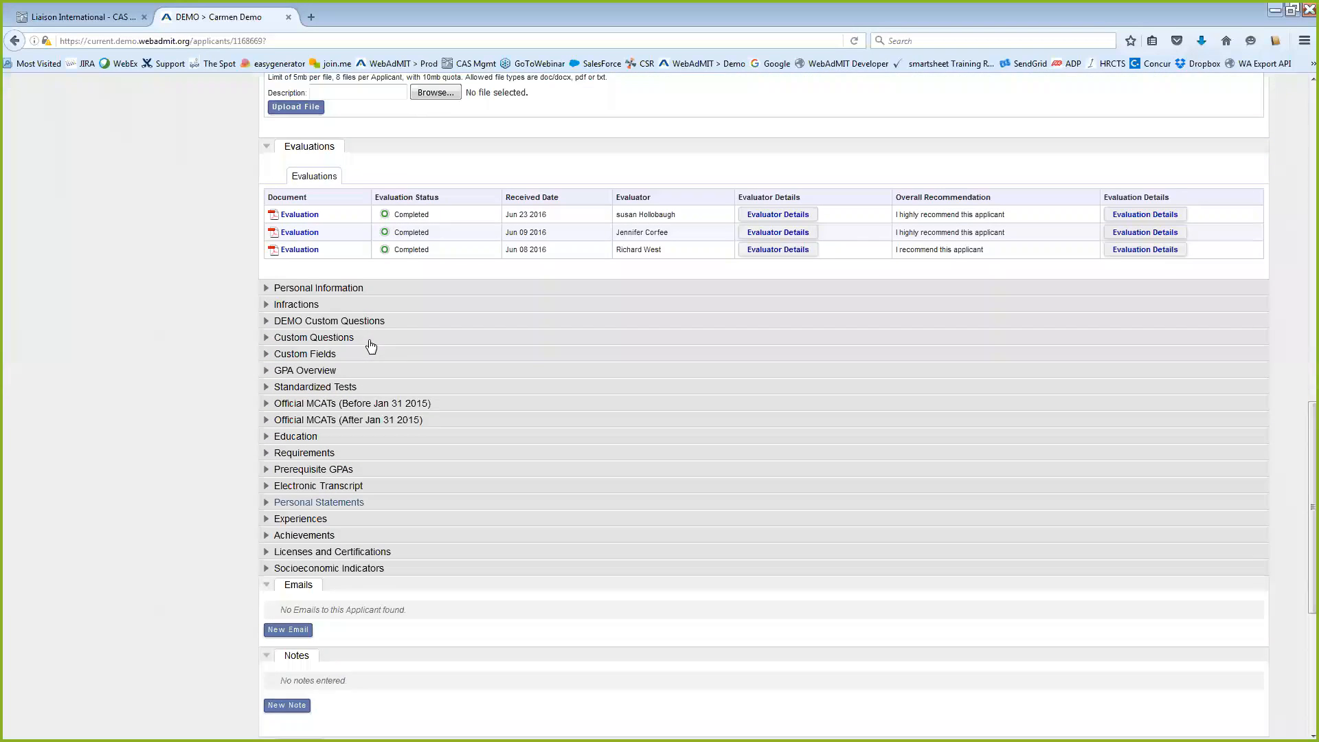
pyautogui.scroll(6, 395, 385)
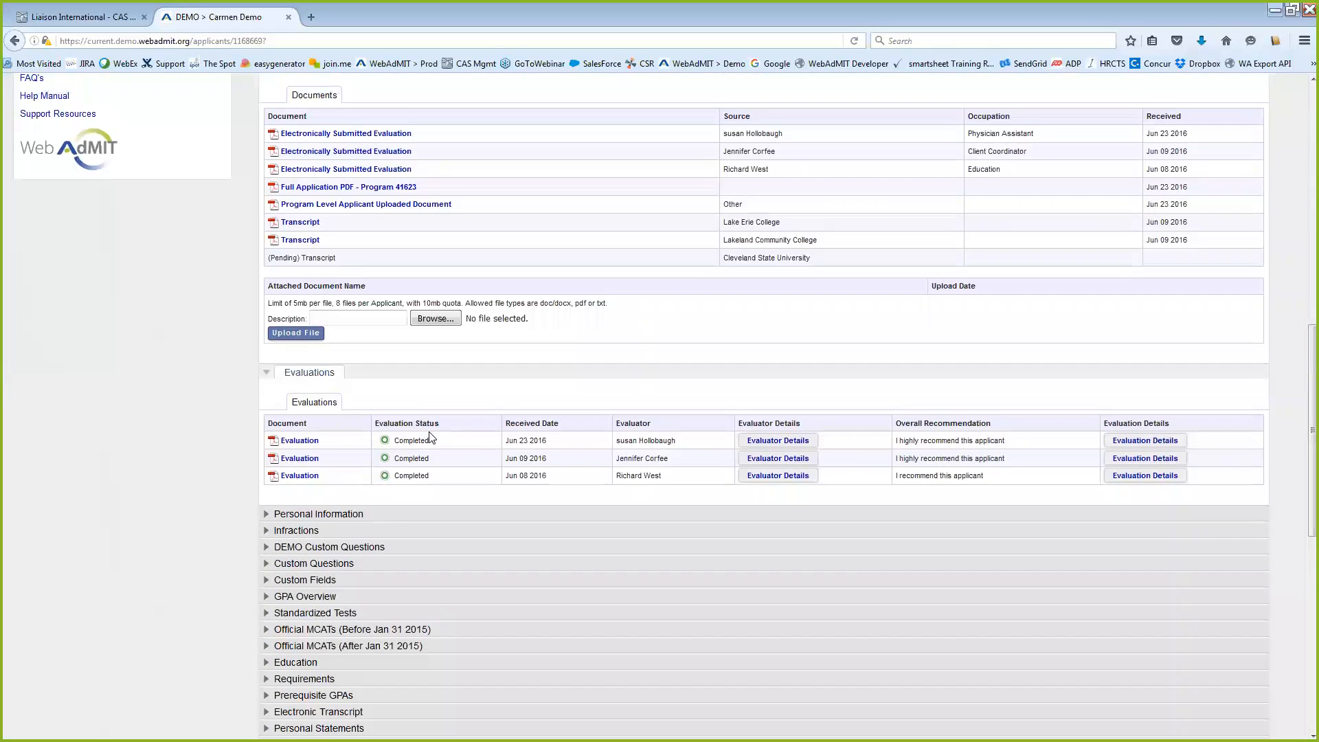
# Review the applicant record from the Evaluations and Documents sections back up to Contact Information, and return to the dashboard
pyautogui.scroll(6, 434, 411)
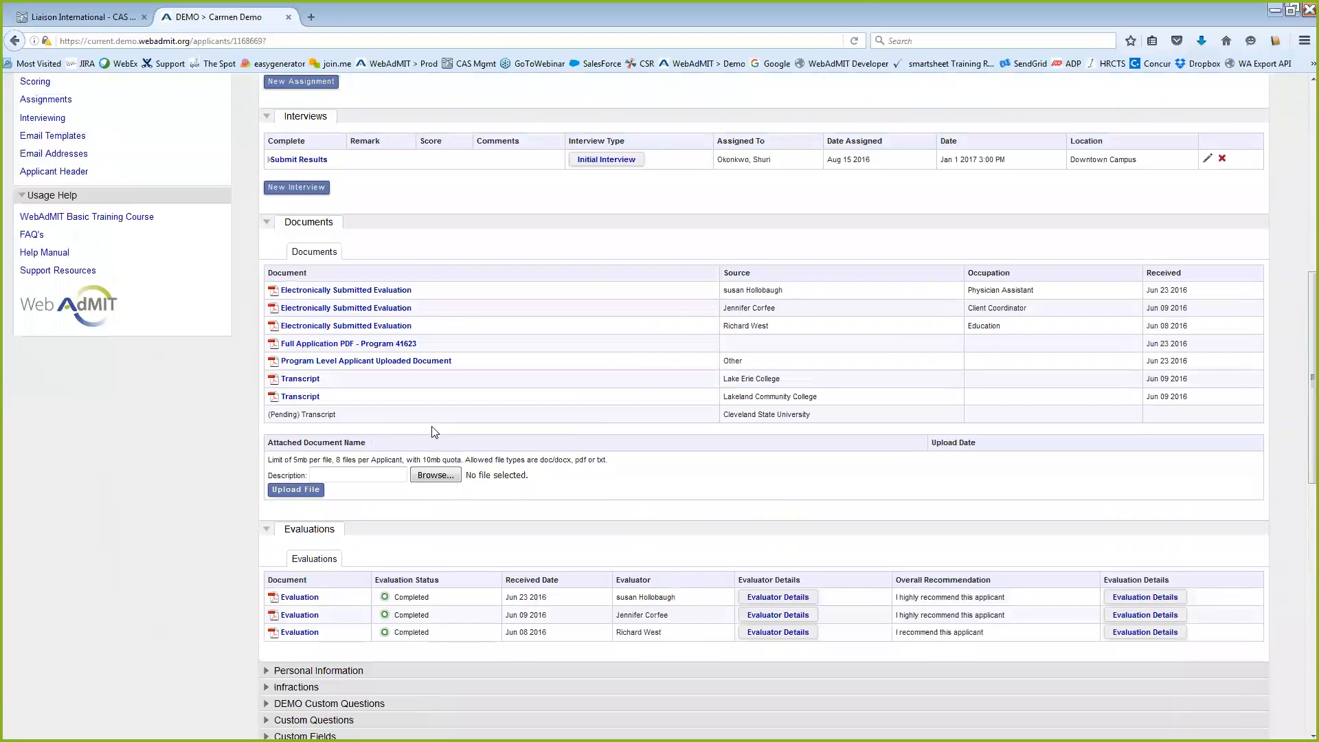
pyautogui.scroll(-6, 420, 430)
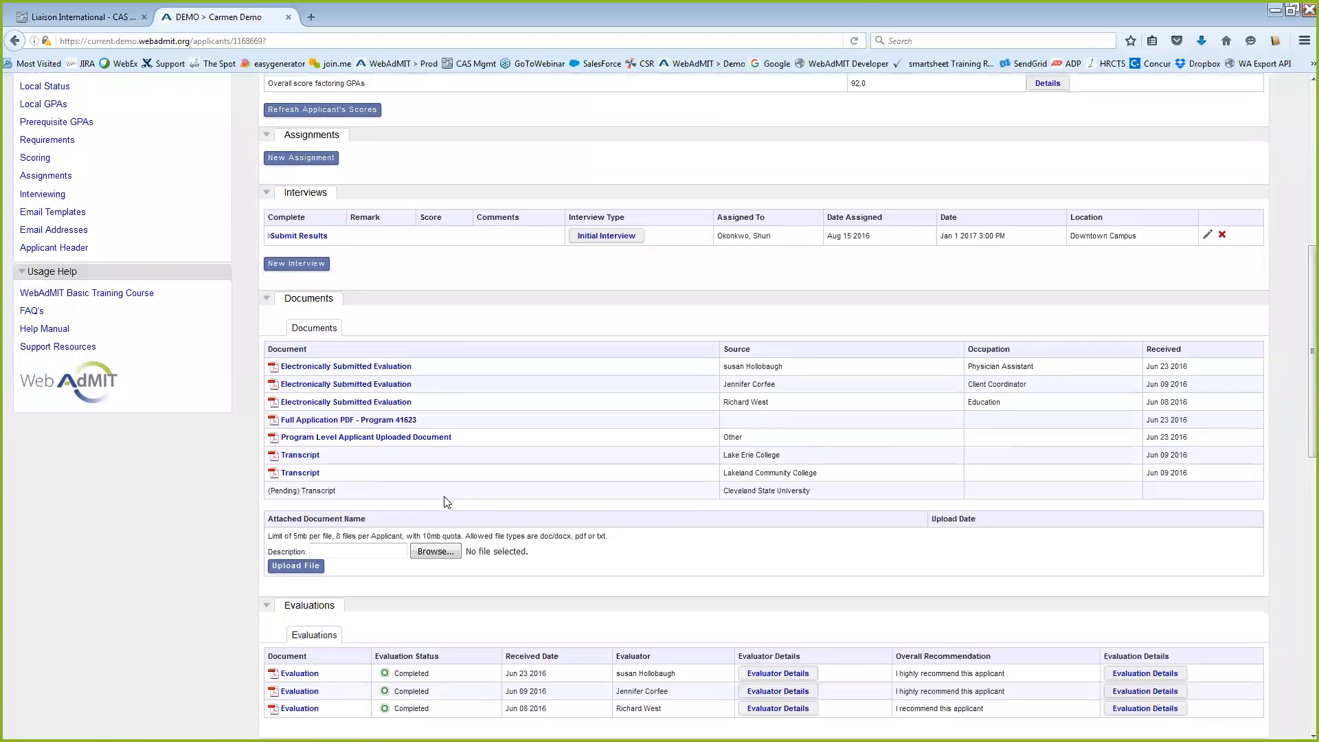
pyautogui.scroll(-4, 420, 433)
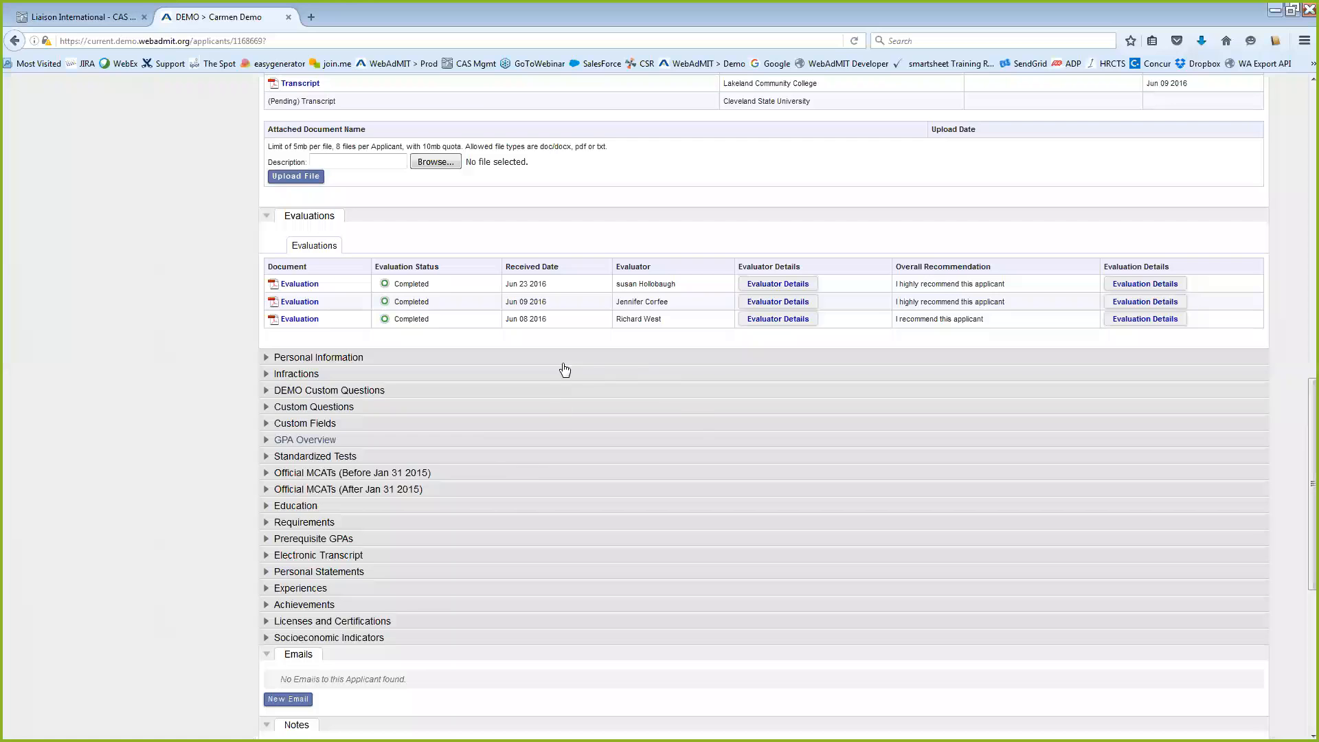
pyautogui.scroll(1, 687, 426)
pyautogui.scroll(11, 703, 431)
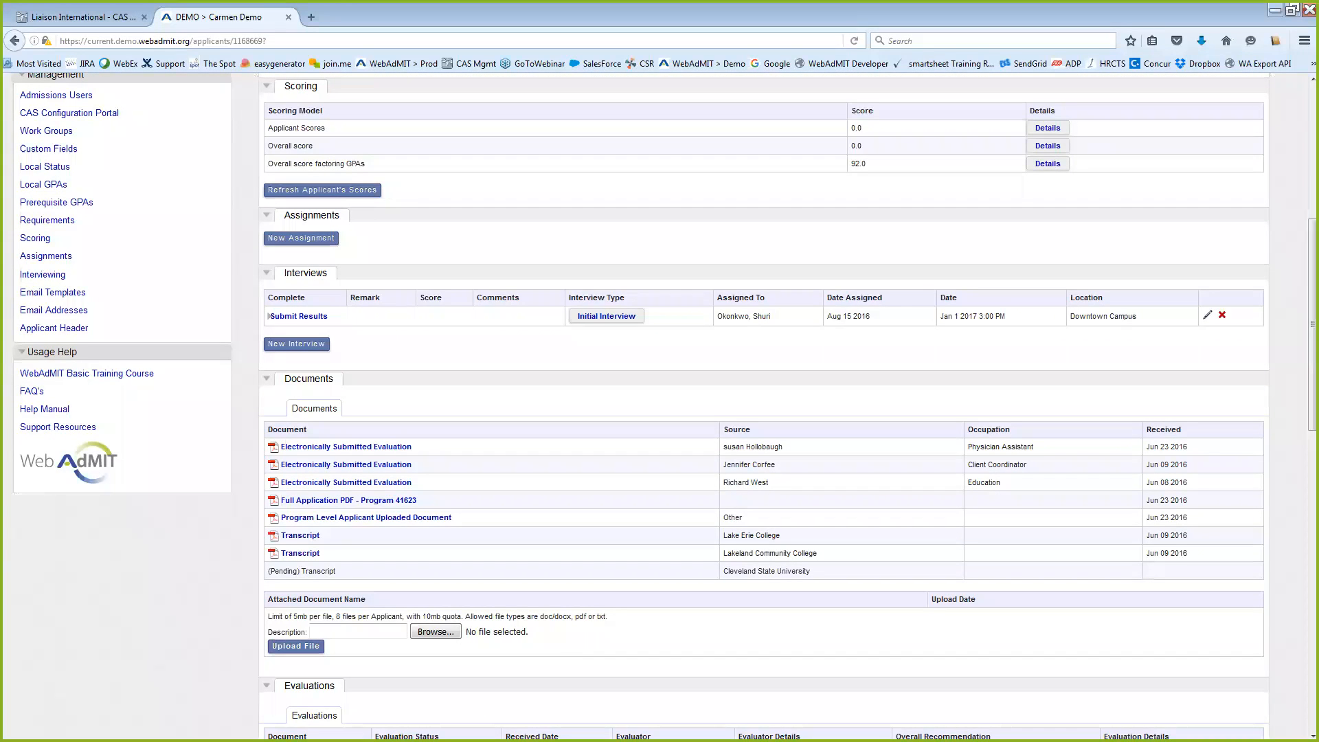
pyautogui.scroll(6, 765, 406)
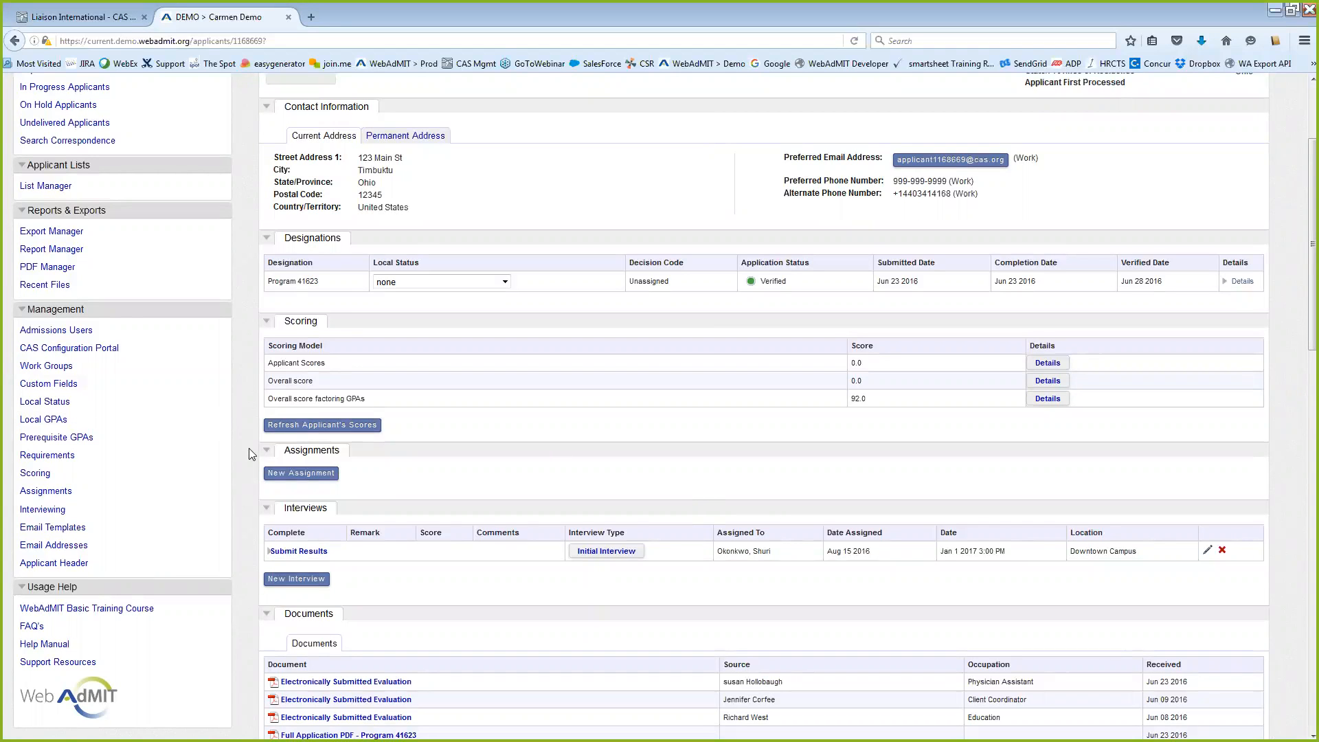
pyautogui.scroll(4, 259, 462)
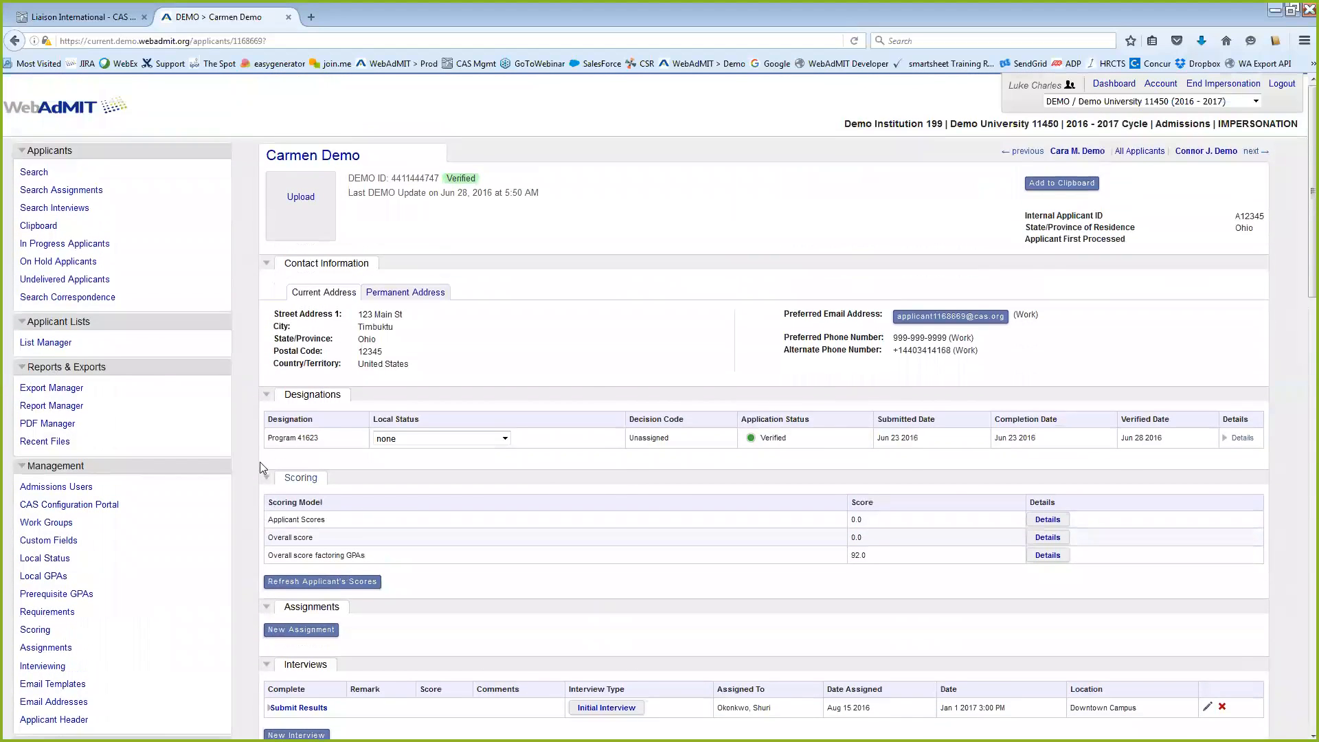
pyautogui.click(1223, 84)
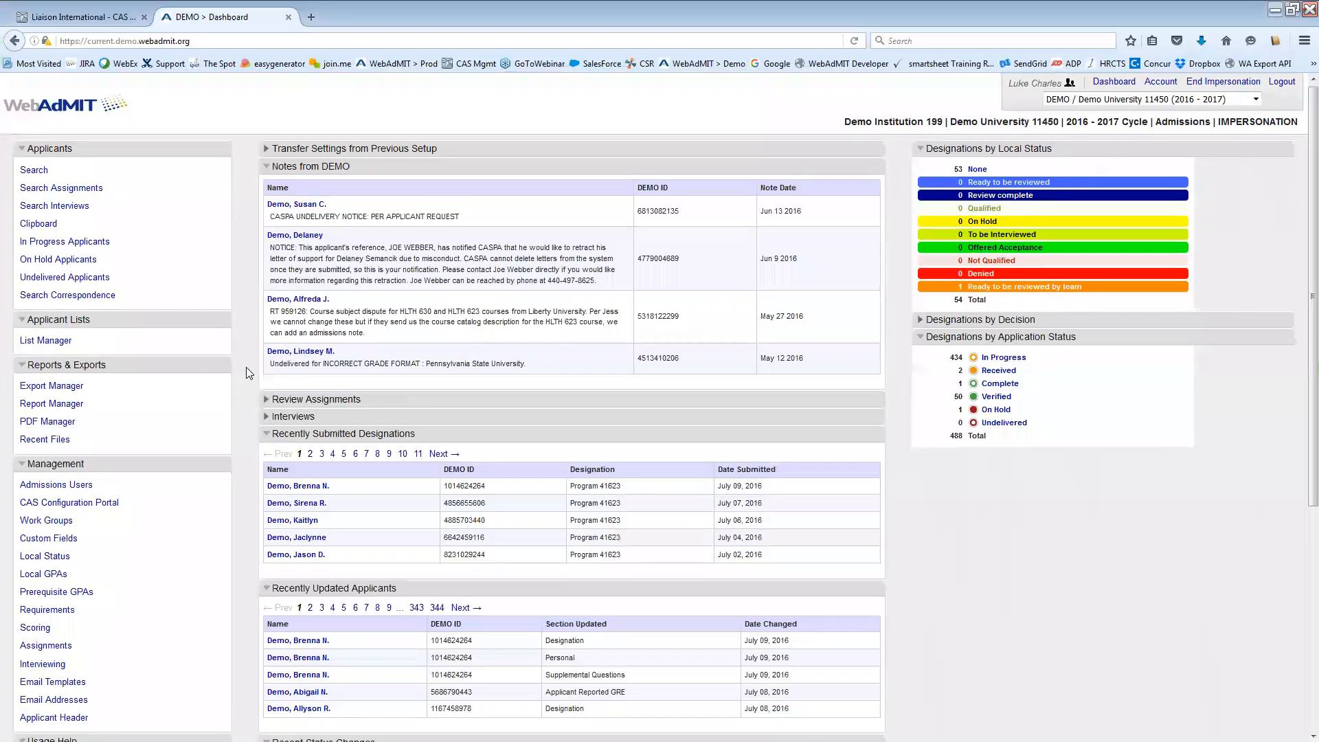
# Find the management tools on the dashboard and open the Local Status Manager
pyautogui.scroll(-4, 246, 367)
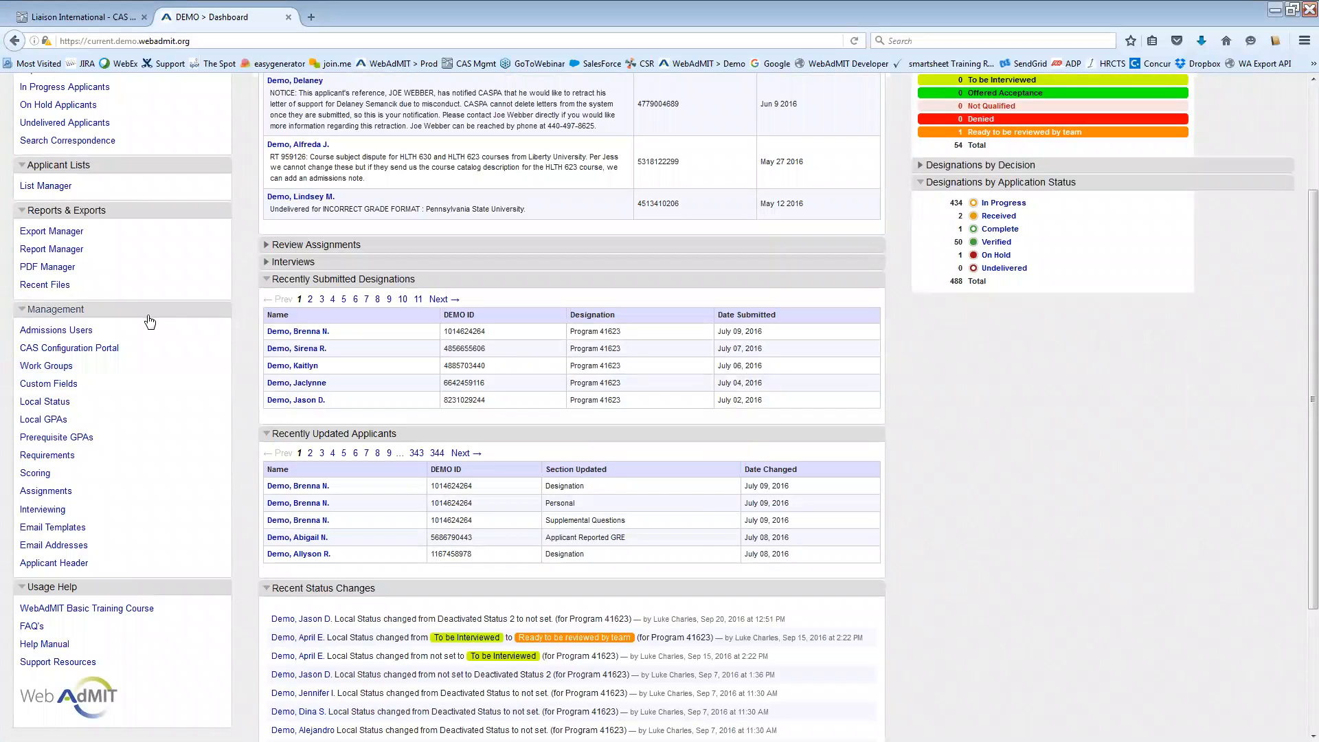
pyautogui.click(105, 314)
pyautogui.click(103, 314)
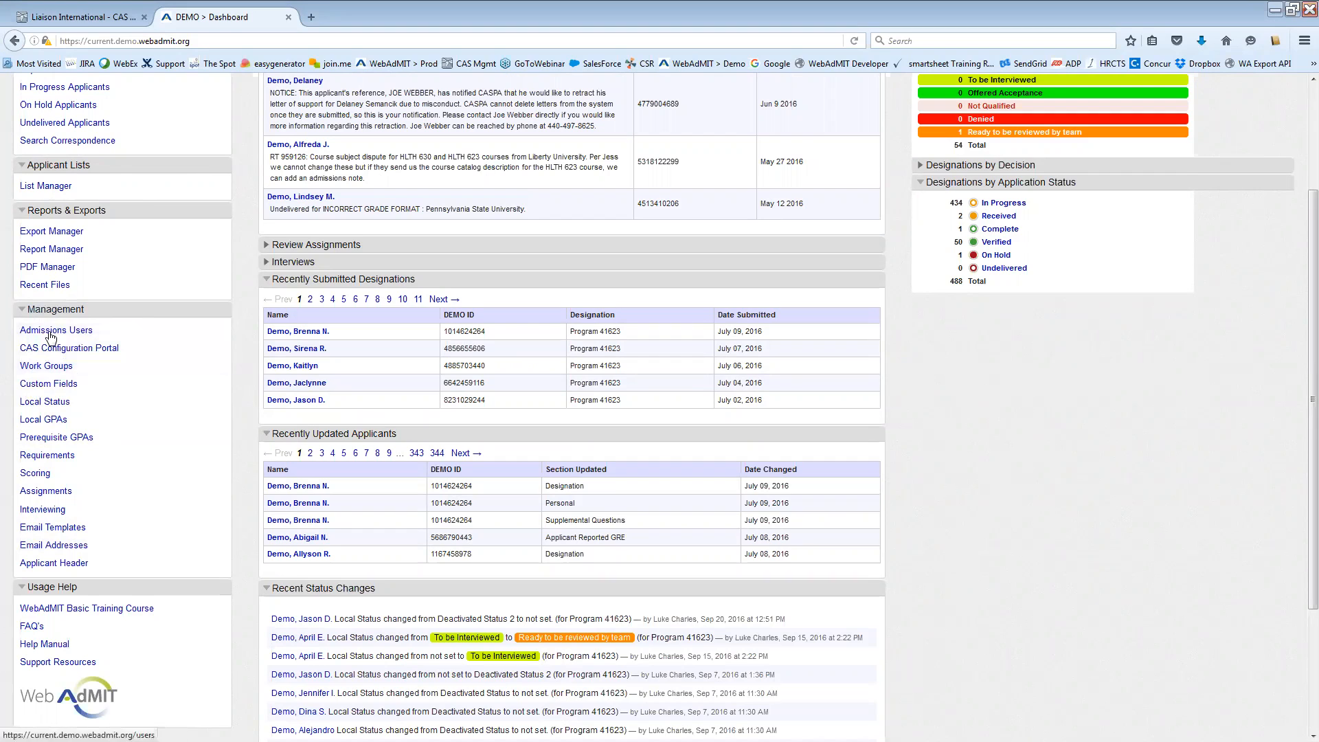
pyautogui.click(47, 406)
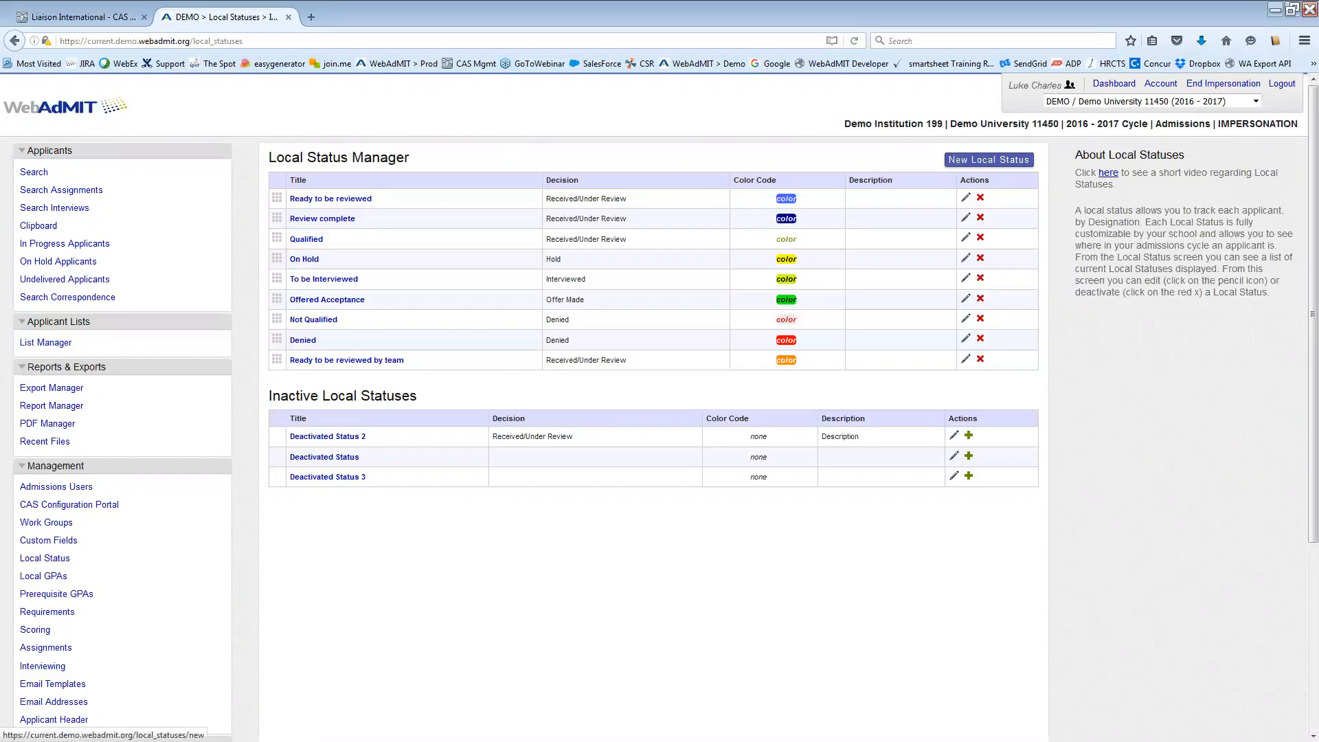
# Create a new local status titled New Applicants with the decision code Received/Under Review
pyautogui.click(990, 160)
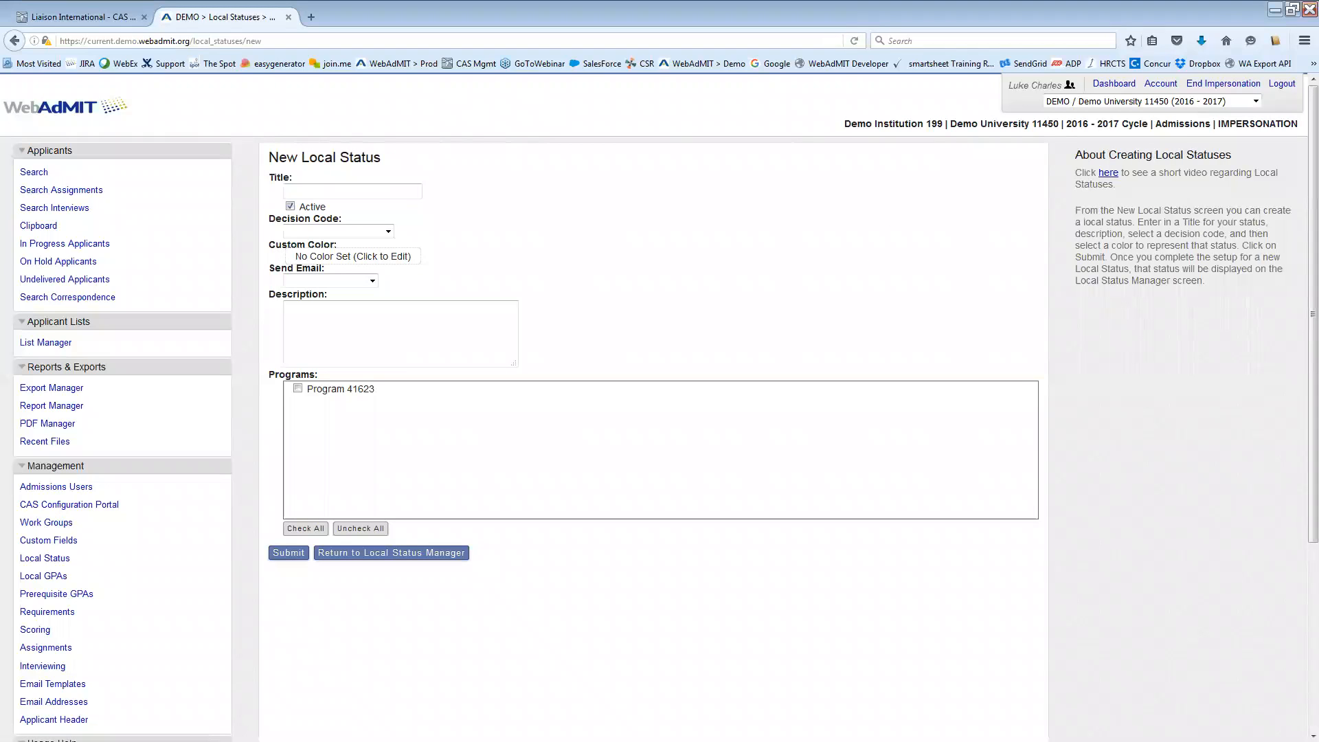
pyautogui.click(398, 197)
pyautogui.write('New')
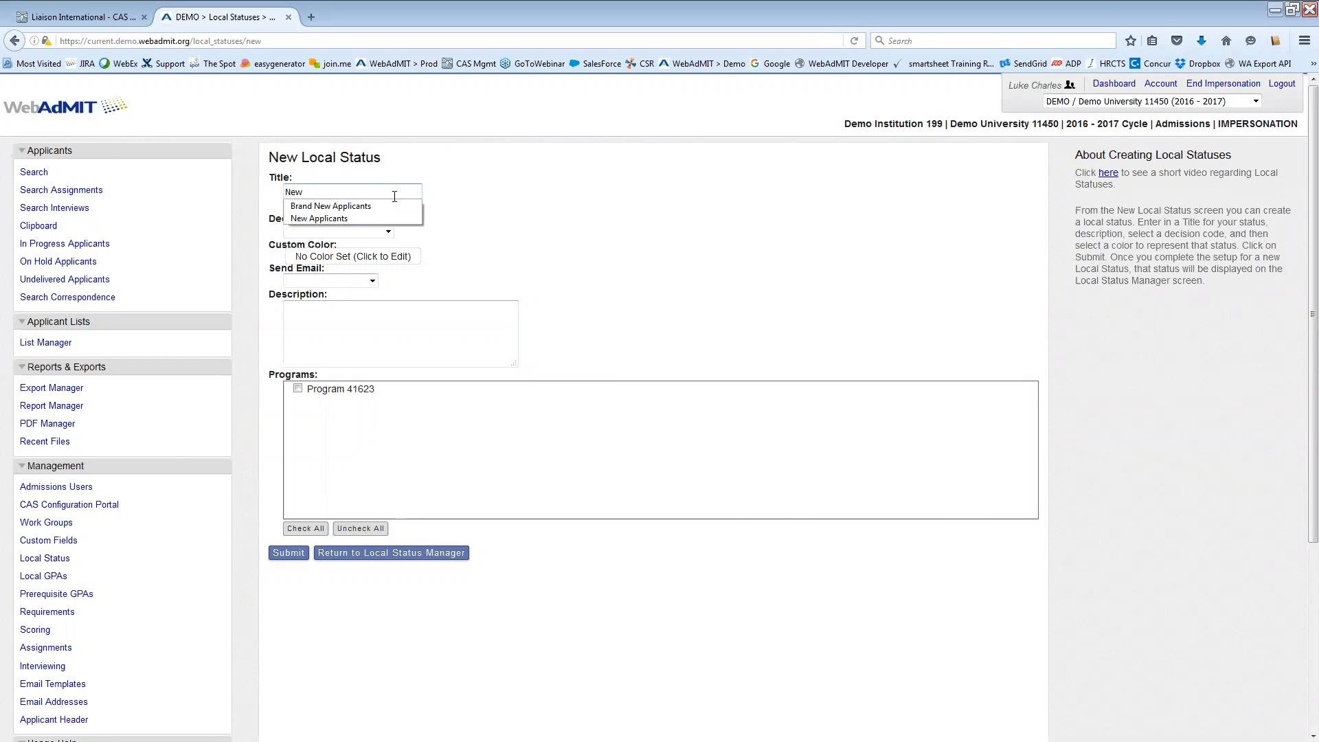
pyautogui.click(405, 219)
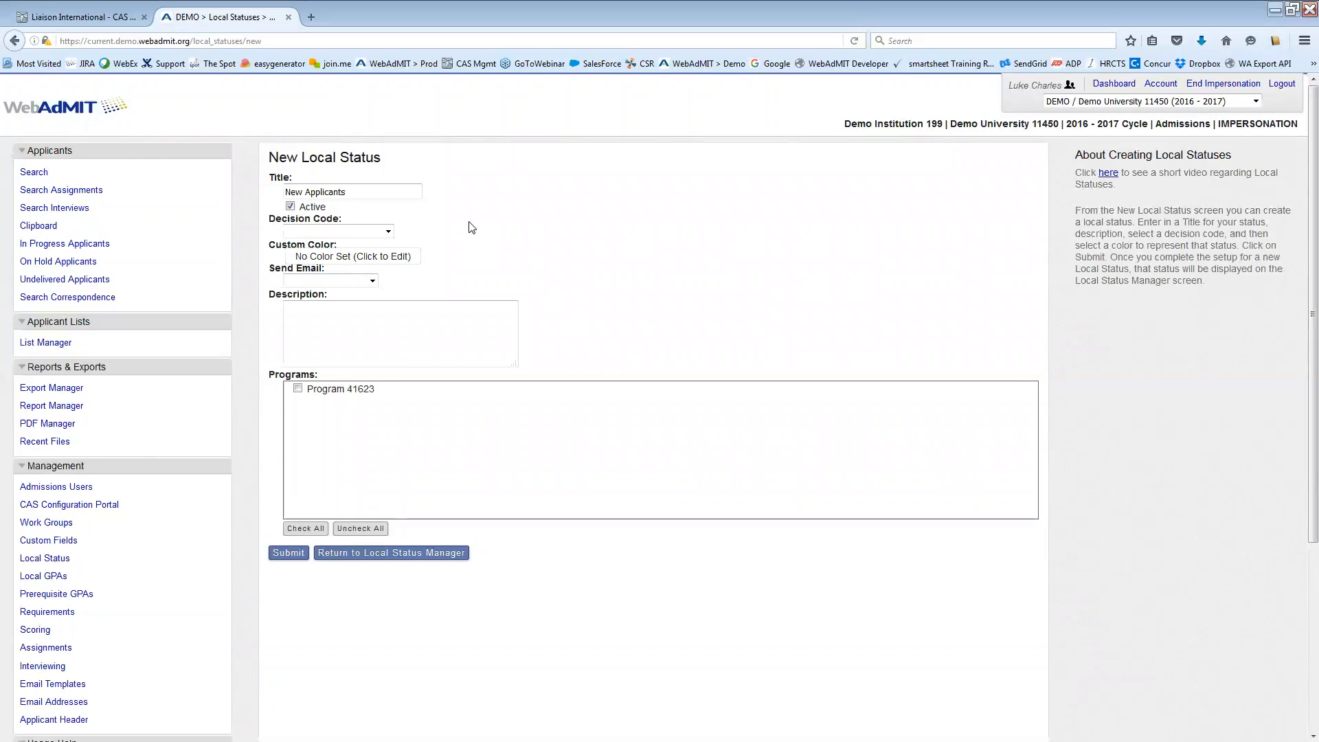
pyautogui.click(387, 233)
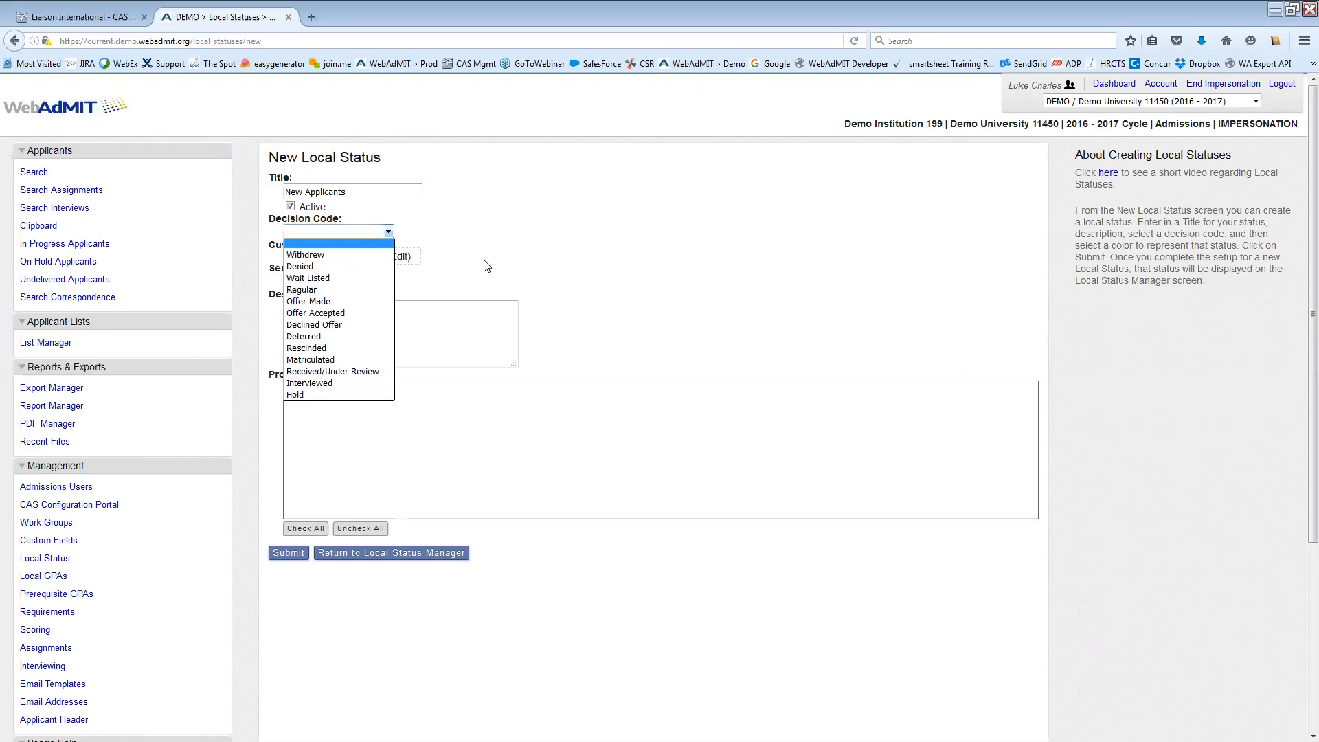
pyautogui.click(372, 372)
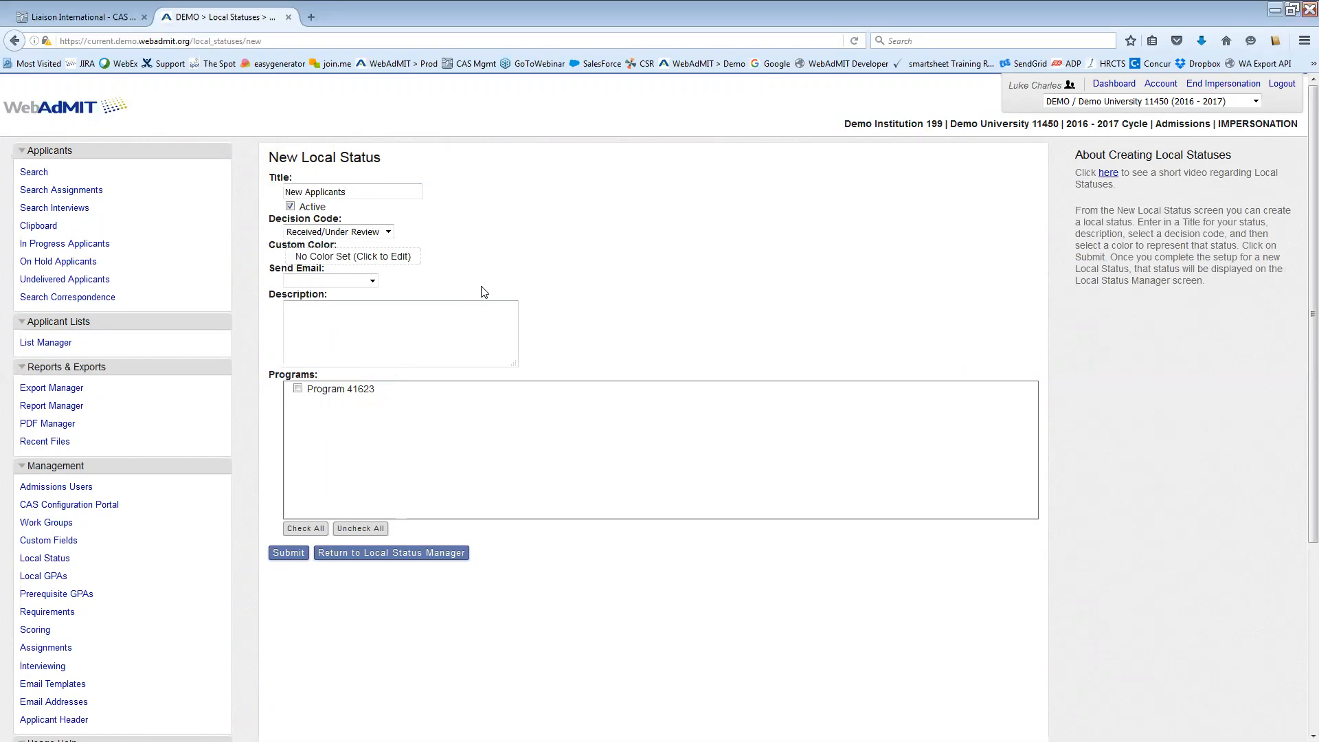
# Give the new local status a light blue custom color and have it send Email for new apps
pyautogui.click(409, 262)
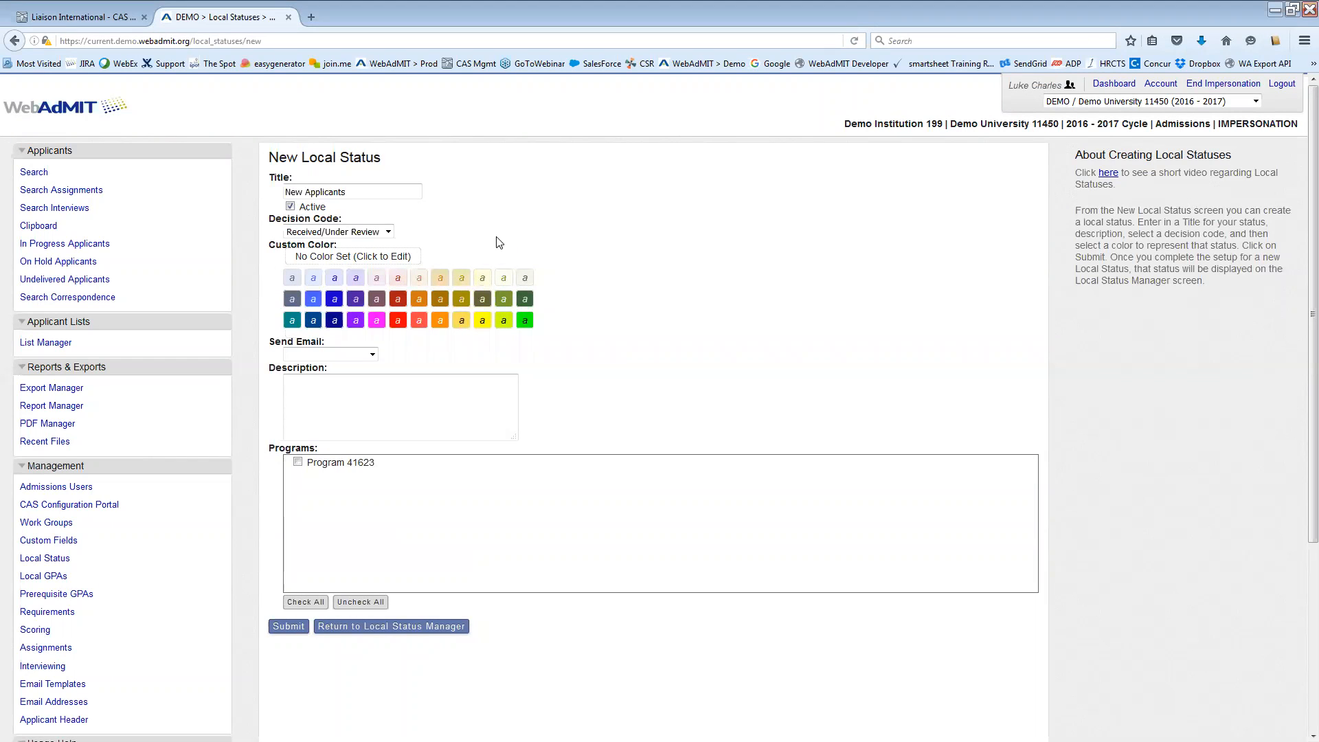
pyautogui.click(315, 277)
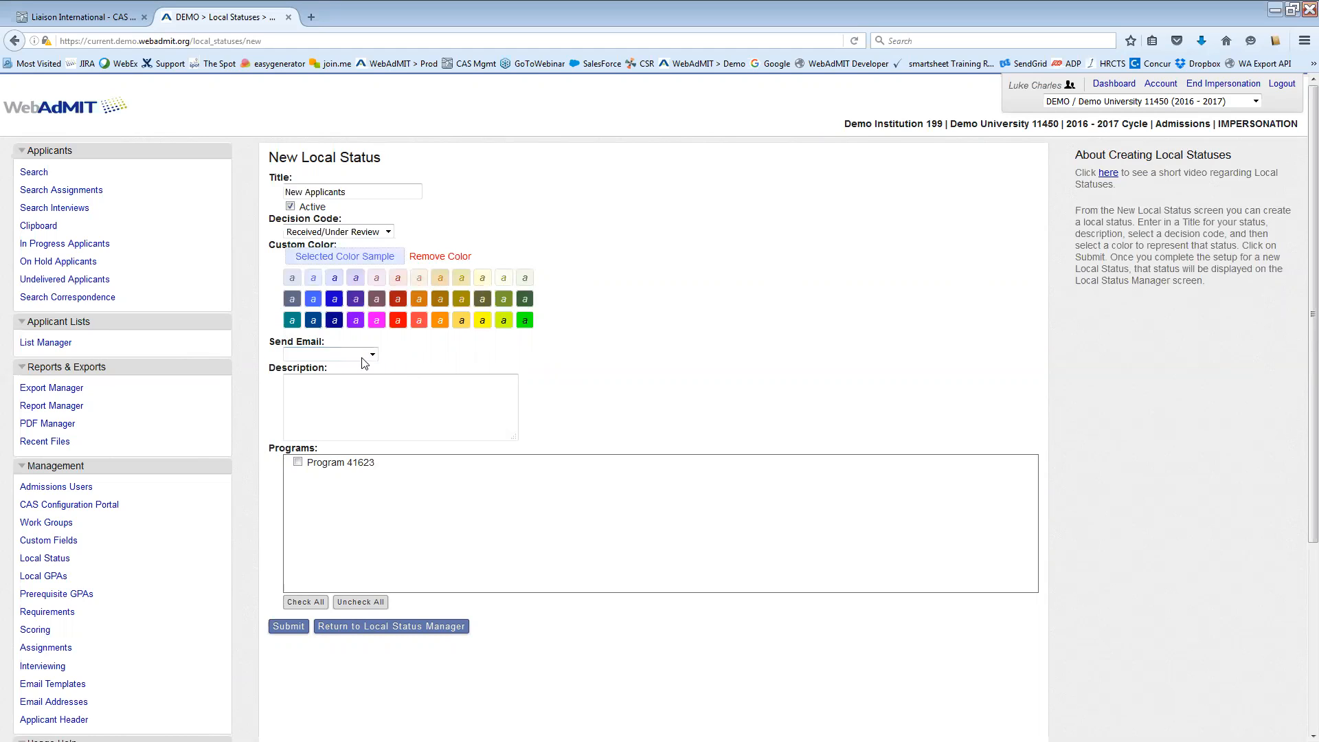
pyautogui.click(340, 356)
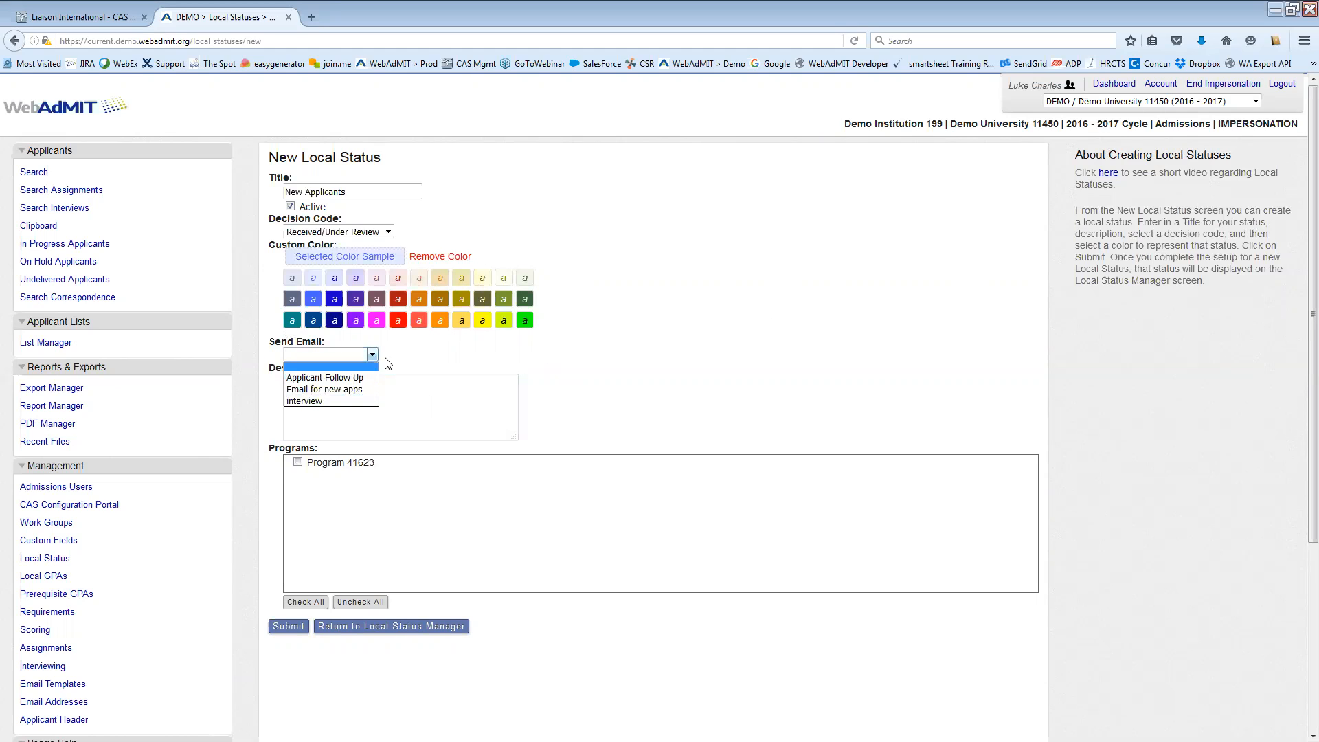
pyautogui.click(325, 389)
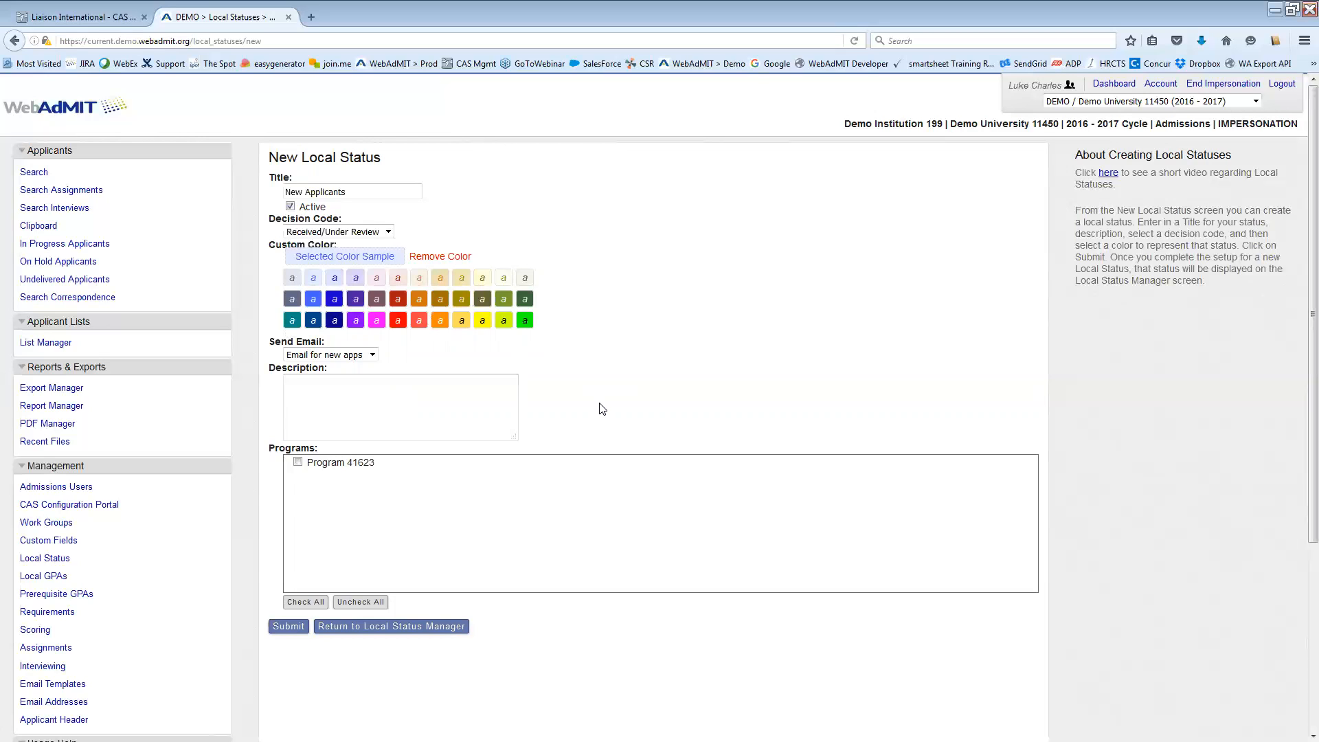
# Clear the status's Send Email choice, and select Email for new apps again
pyautogui.click(470, 417)
pyautogui.click(344, 355)
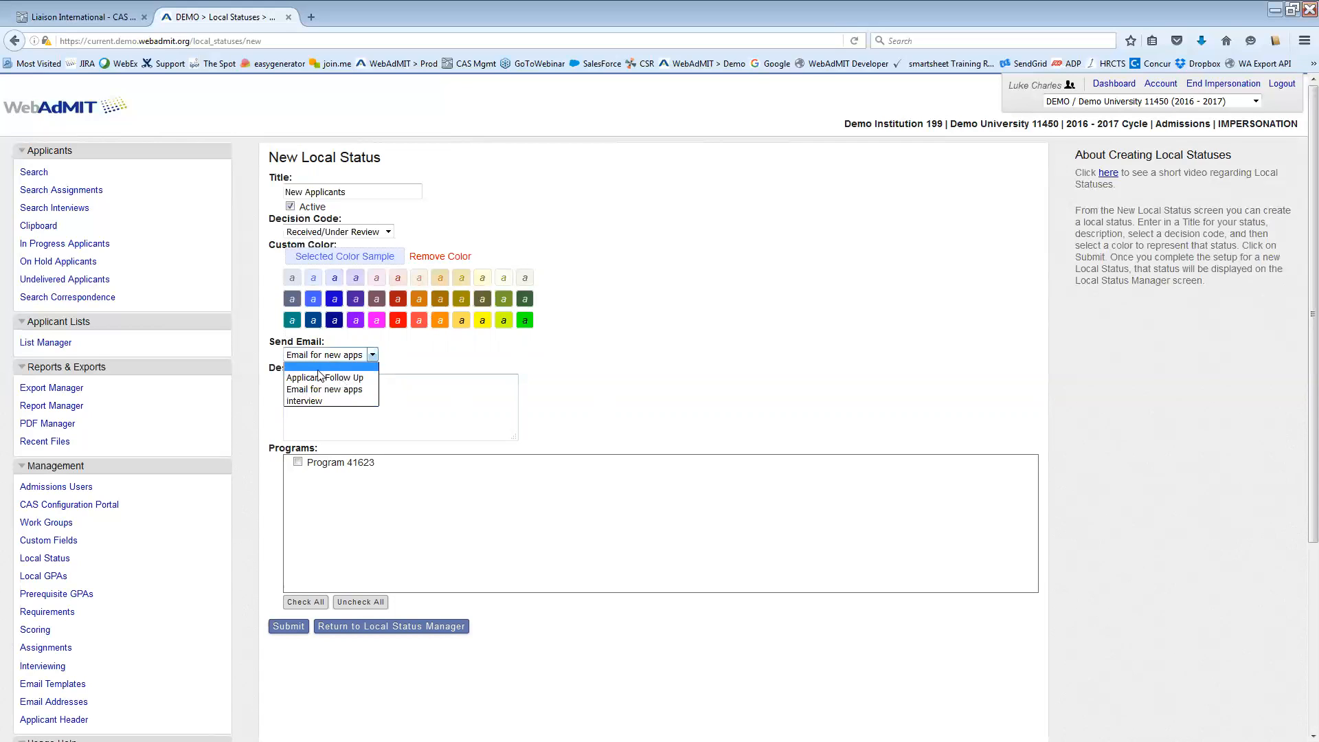
pyautogui.click(319, 369)
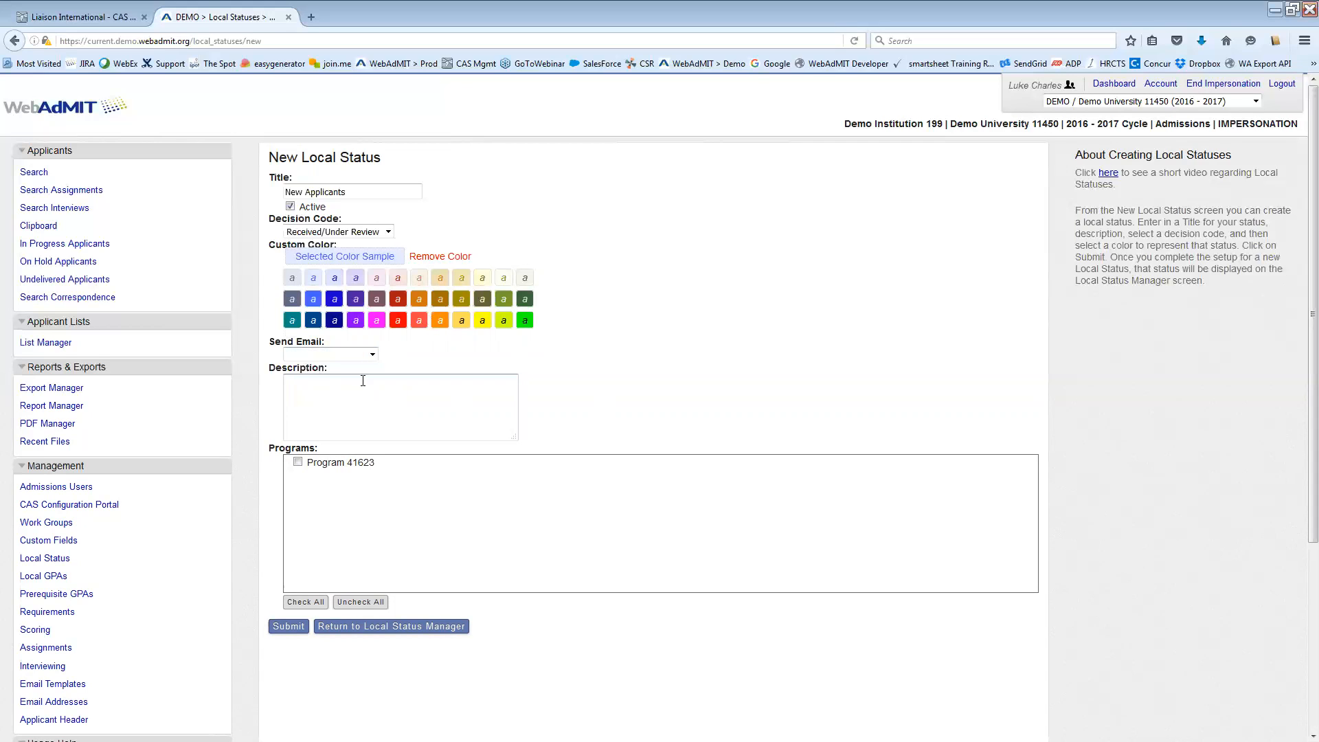
pyautogui.click(318, 356)
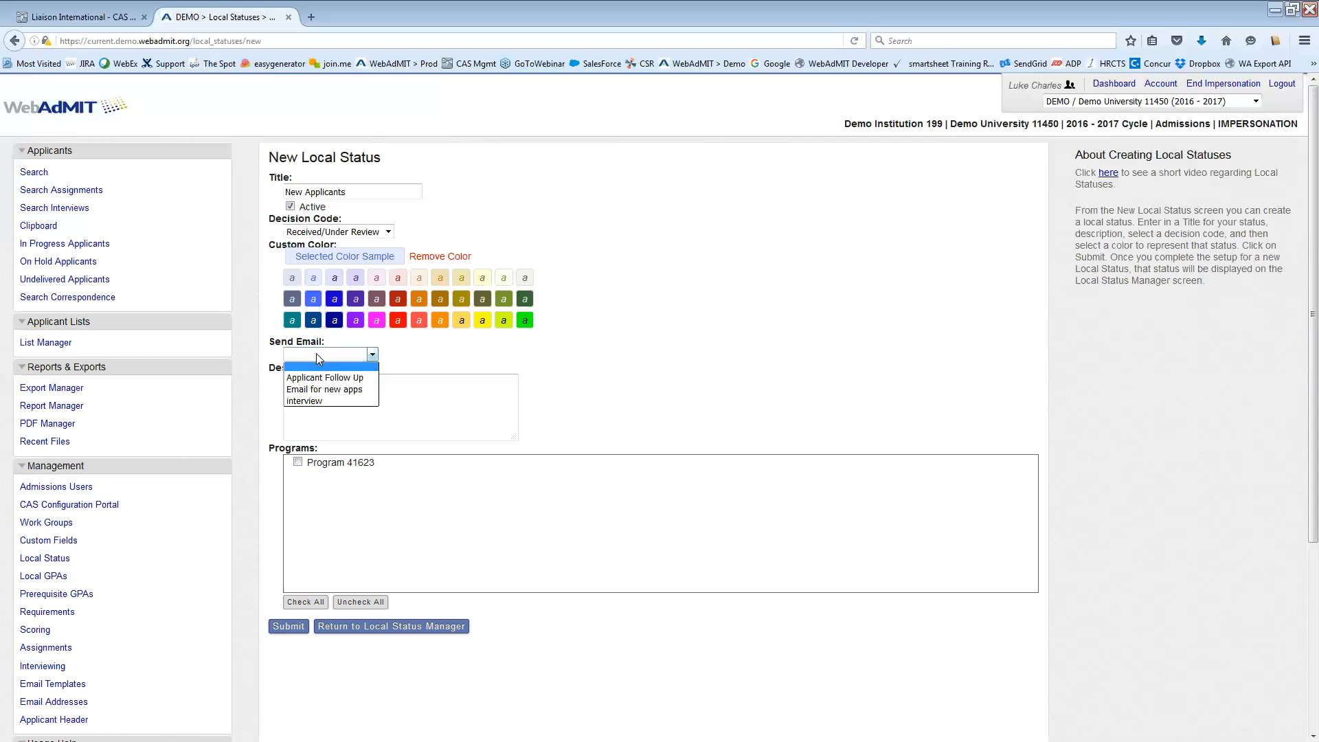
pyautogui.click(337, 390)
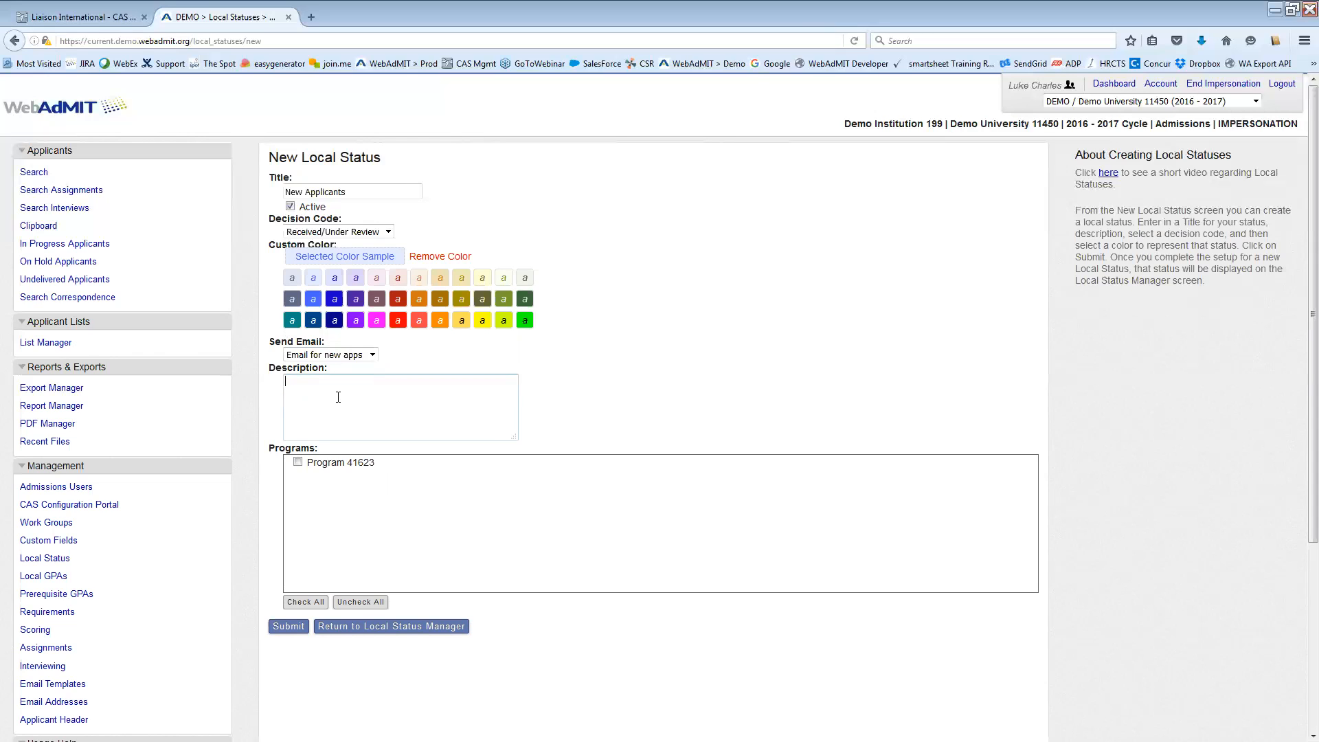
# Enter "Description" as the status description, assign Program 41623, and submit the new local status
pyautogui.write('Description')
pyautogui.click(298, 462)
pyautogui.click(289, 626)
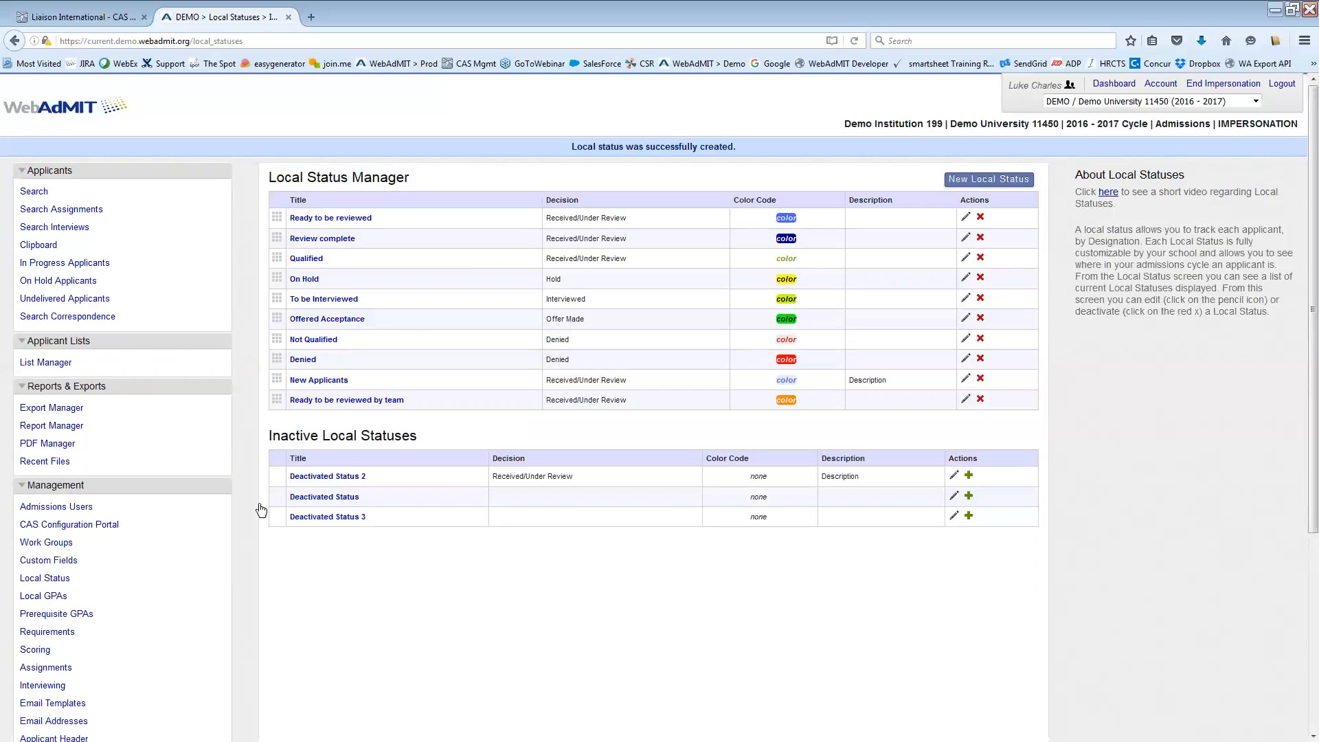
# Move New Applicants to the top of the active local statuses and return to the dashboard
pyautogui.moveTo(277, 380); pyautogui.dragTo(300, 217)
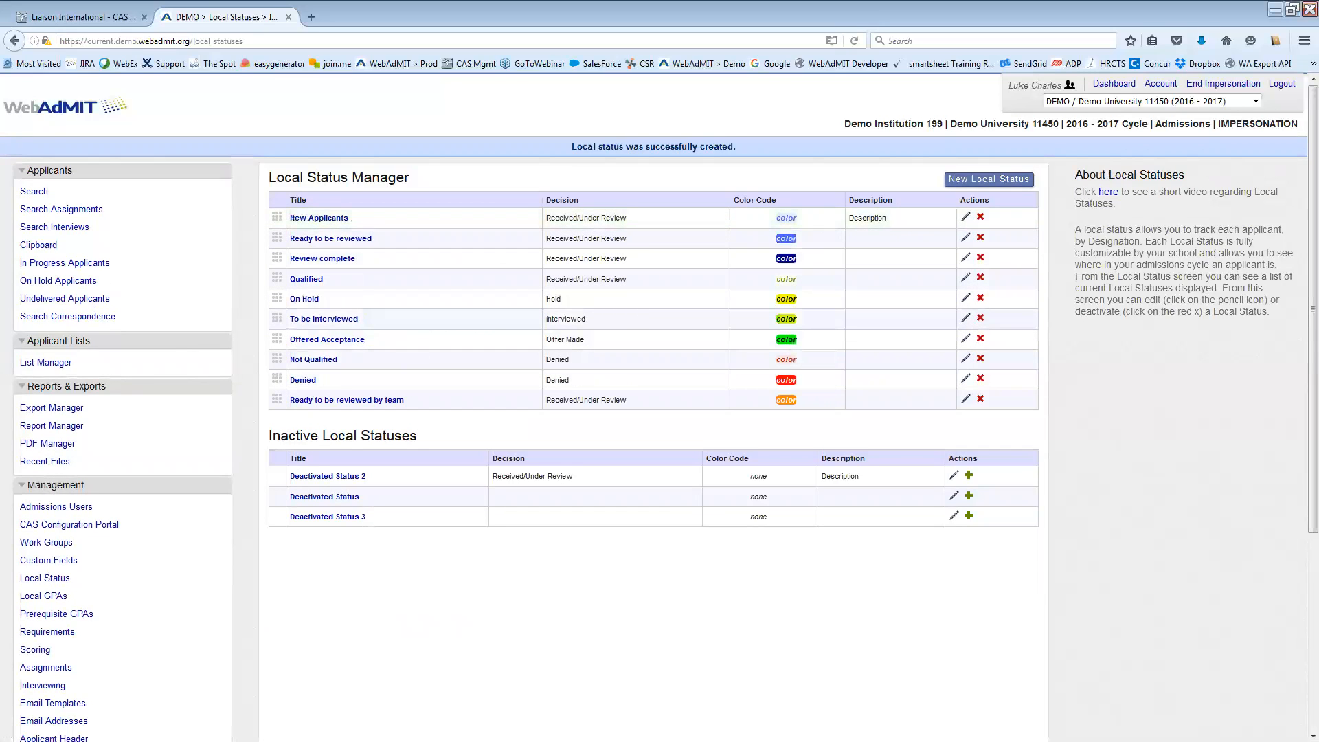
pyautogui.click(1114, 83)
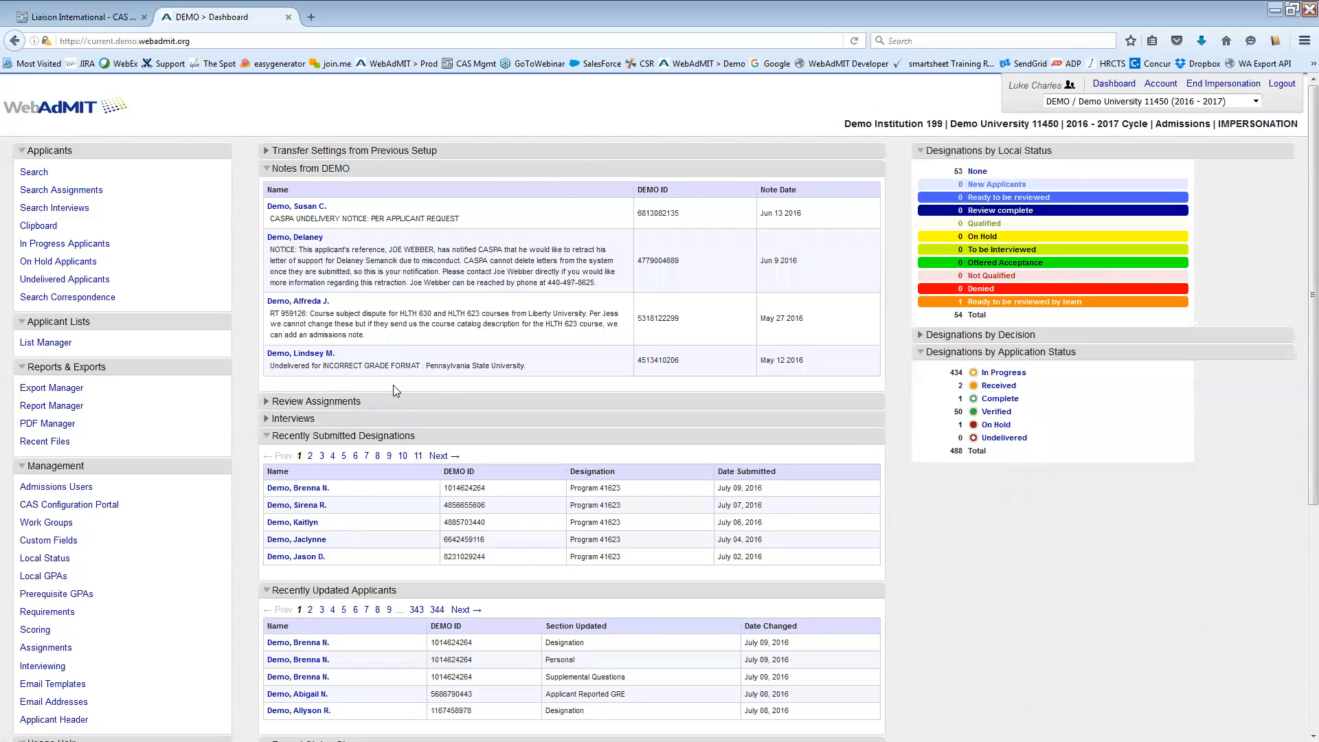
# Bring up the applicant search list and open a verified applicant who has no local status
pyautogui.click(221, 272)
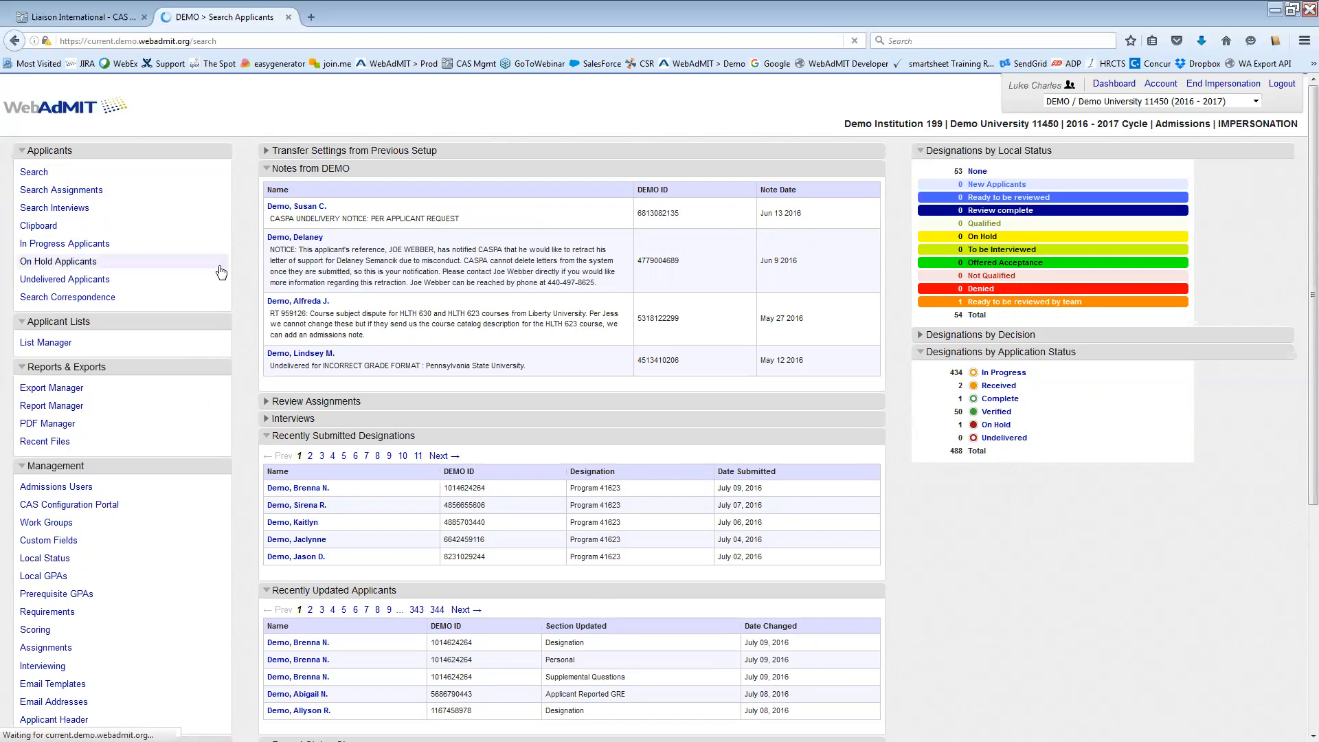
pyautogui.scroll(-2, 303, 481)
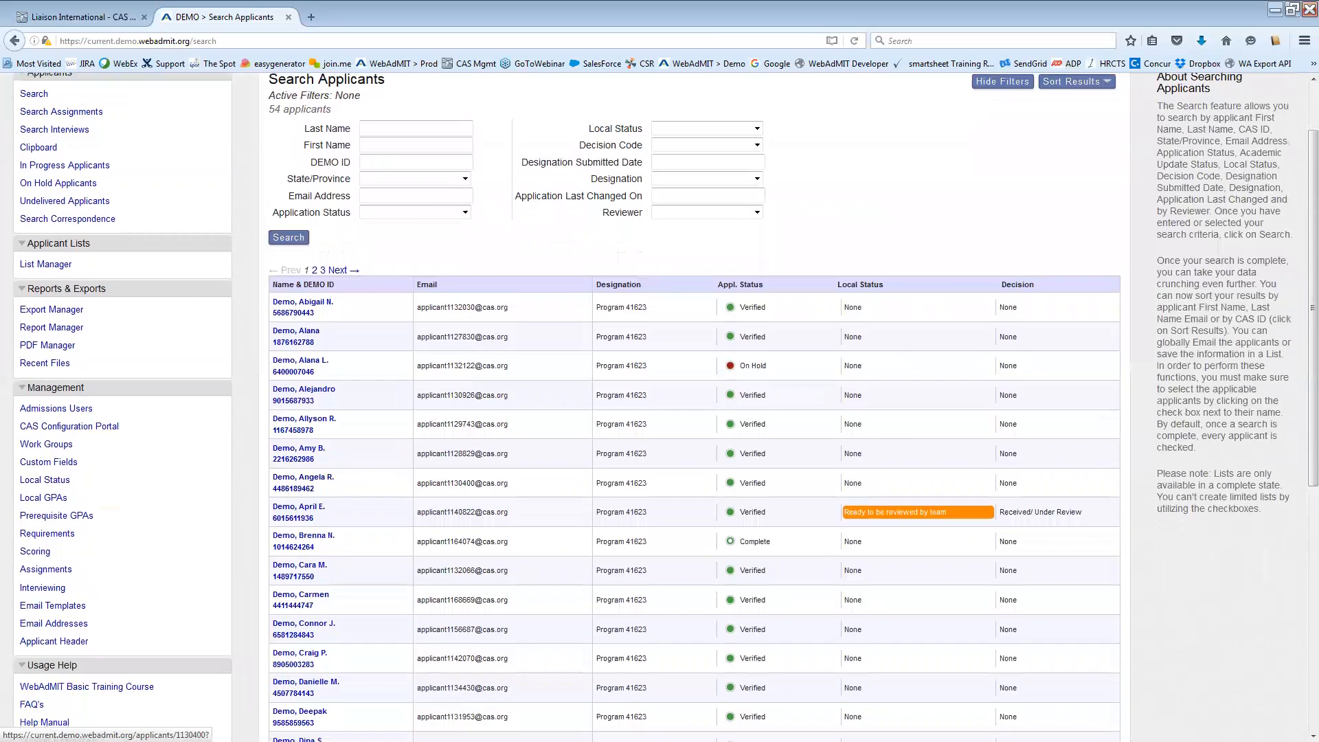
pyautogui.click(304, 624)
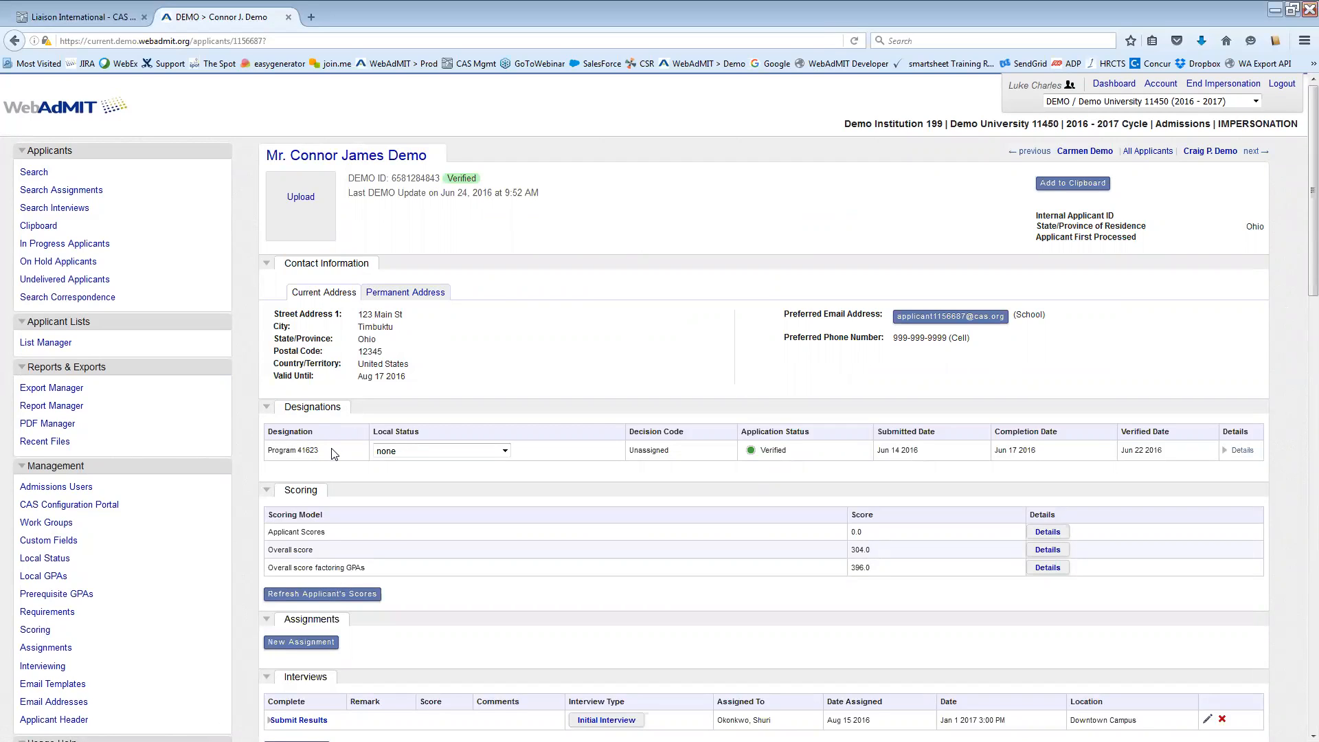
# Set the applicant's local status for Program 41623 to New Applicants and save the offered email as a draft
pyautogui.click(457, 452)
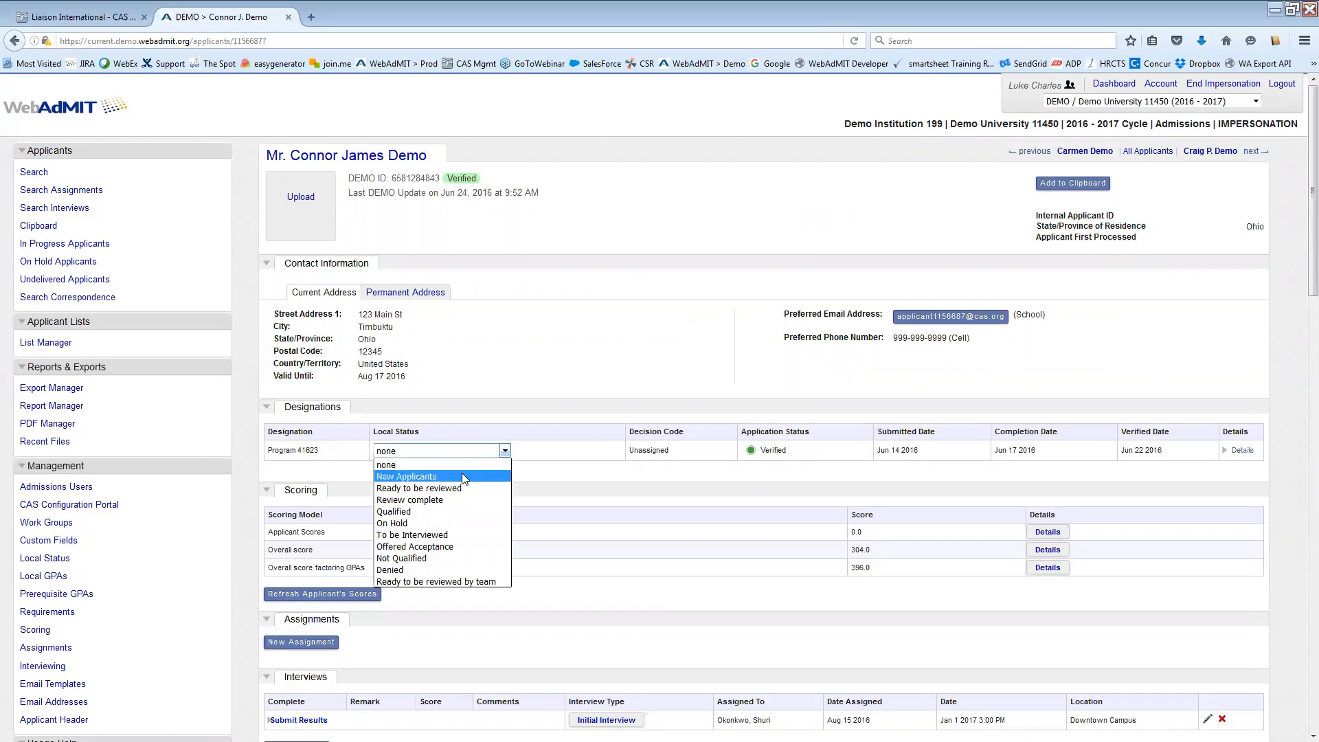
pyautogui.click(464, 478)
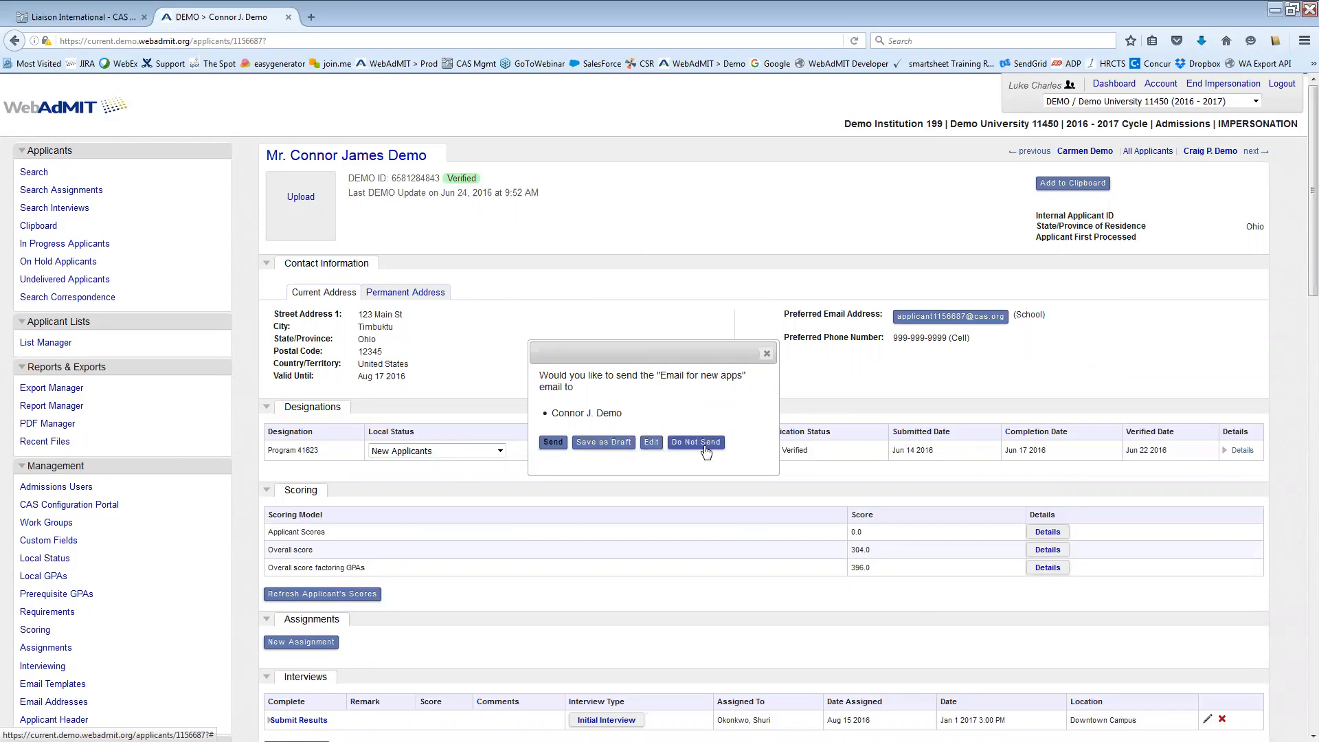
pyautogui.click(615, 443)
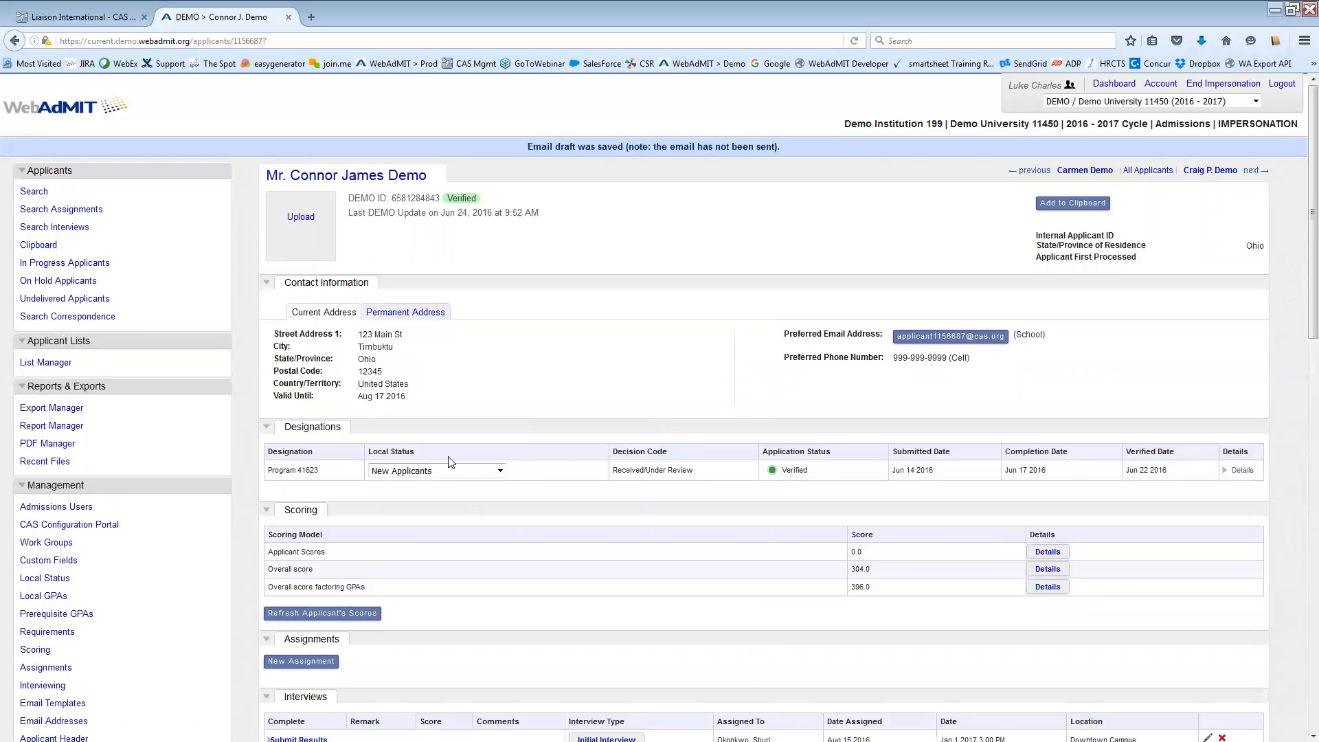
pyautogui.moveTo(613, 470); pyautogui.dragTo(696, 470)
pyautogui.click(719, 475)
# Open the New Applicants local status for editing, try clearing its Send Email selection, and check the other email templates offered
pyautogui.click(69, 560)
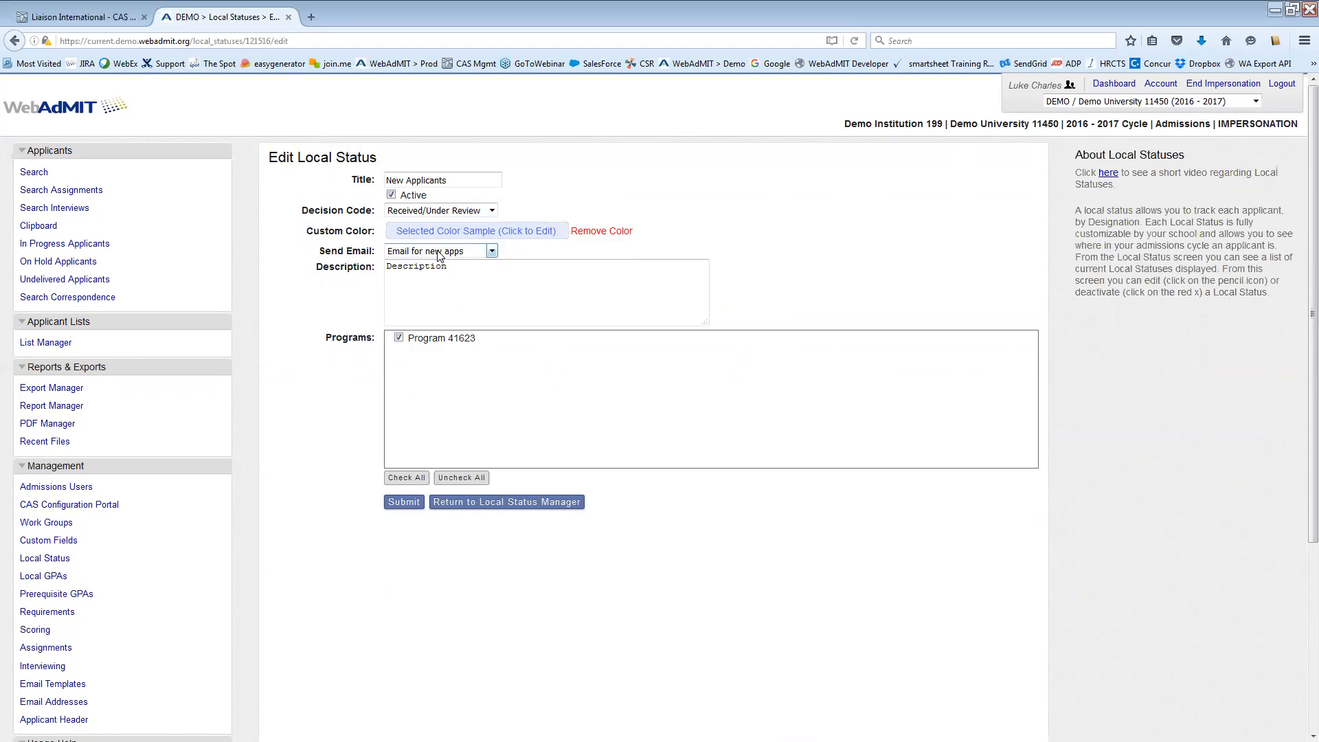
pyautogui.click(440, 252)
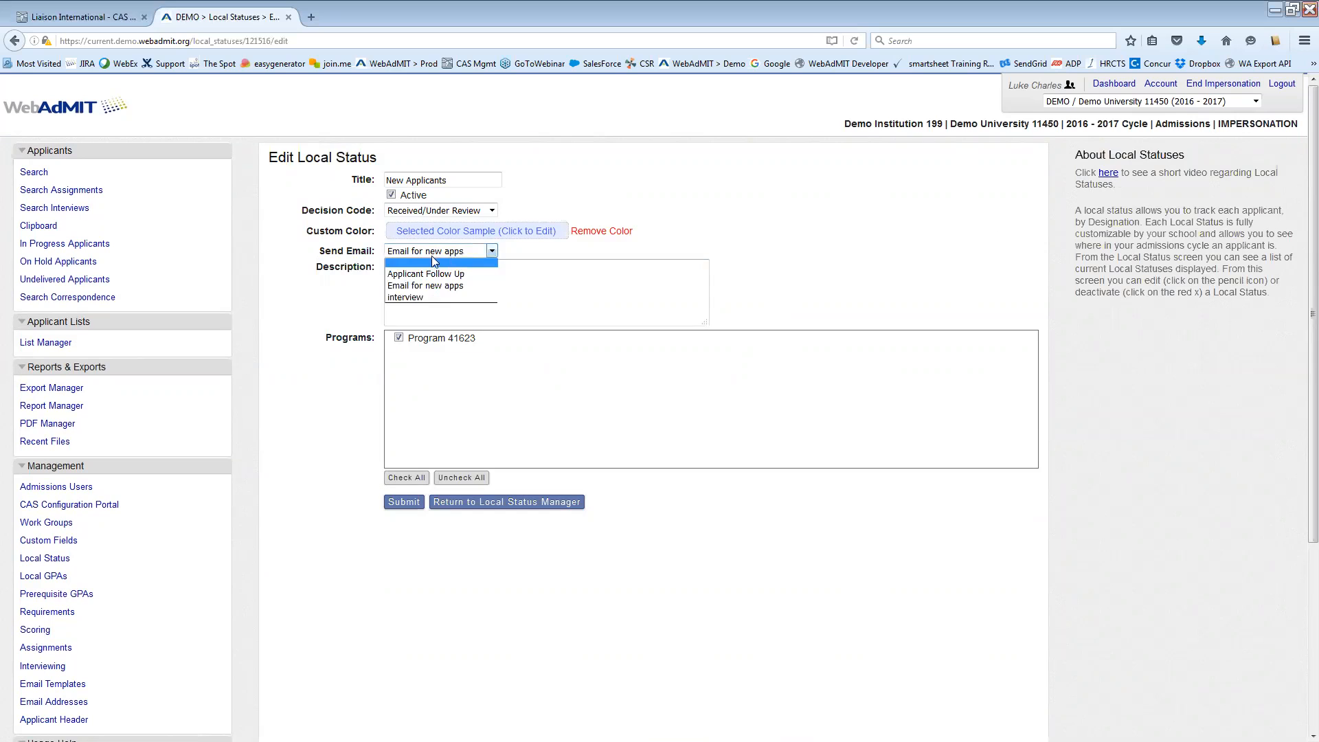
pyautogui.click(457, 262)
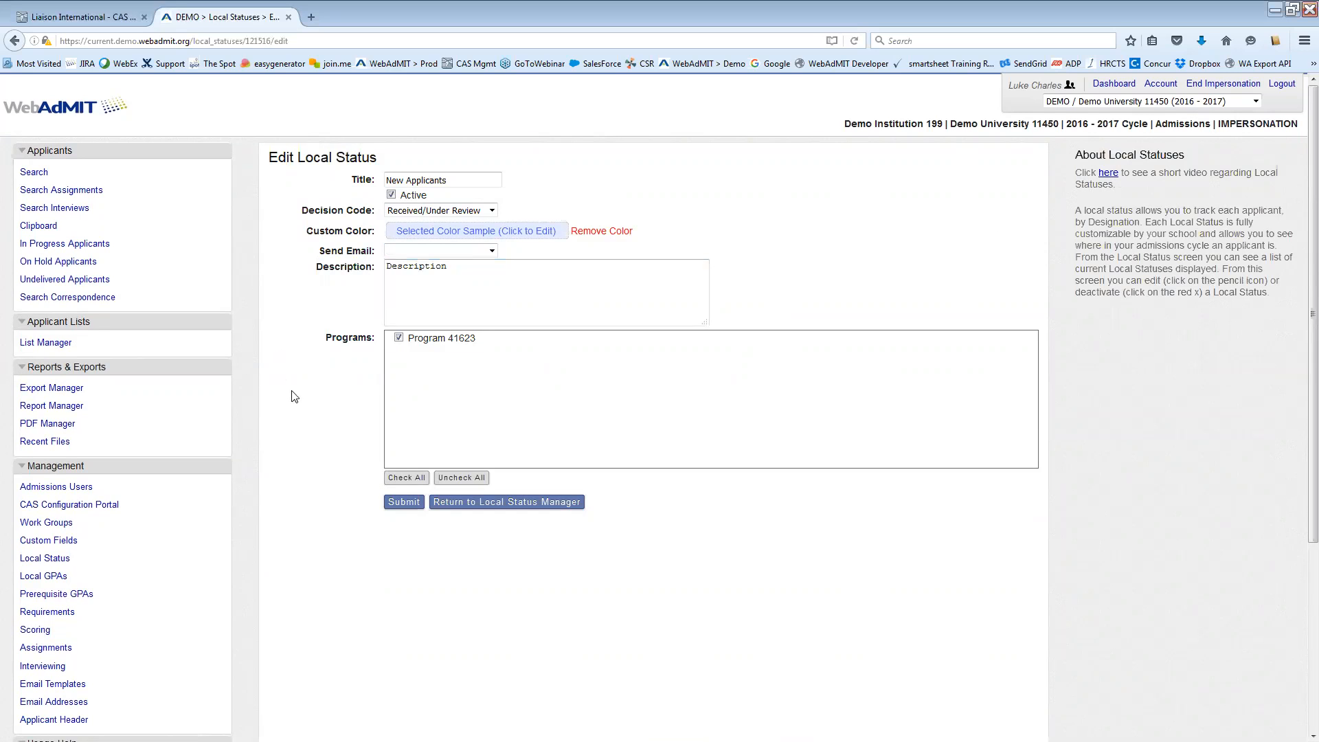
pyautogui.scroll(-1, 249, 456)
pyautogui.scroll(-2, 249, 456)
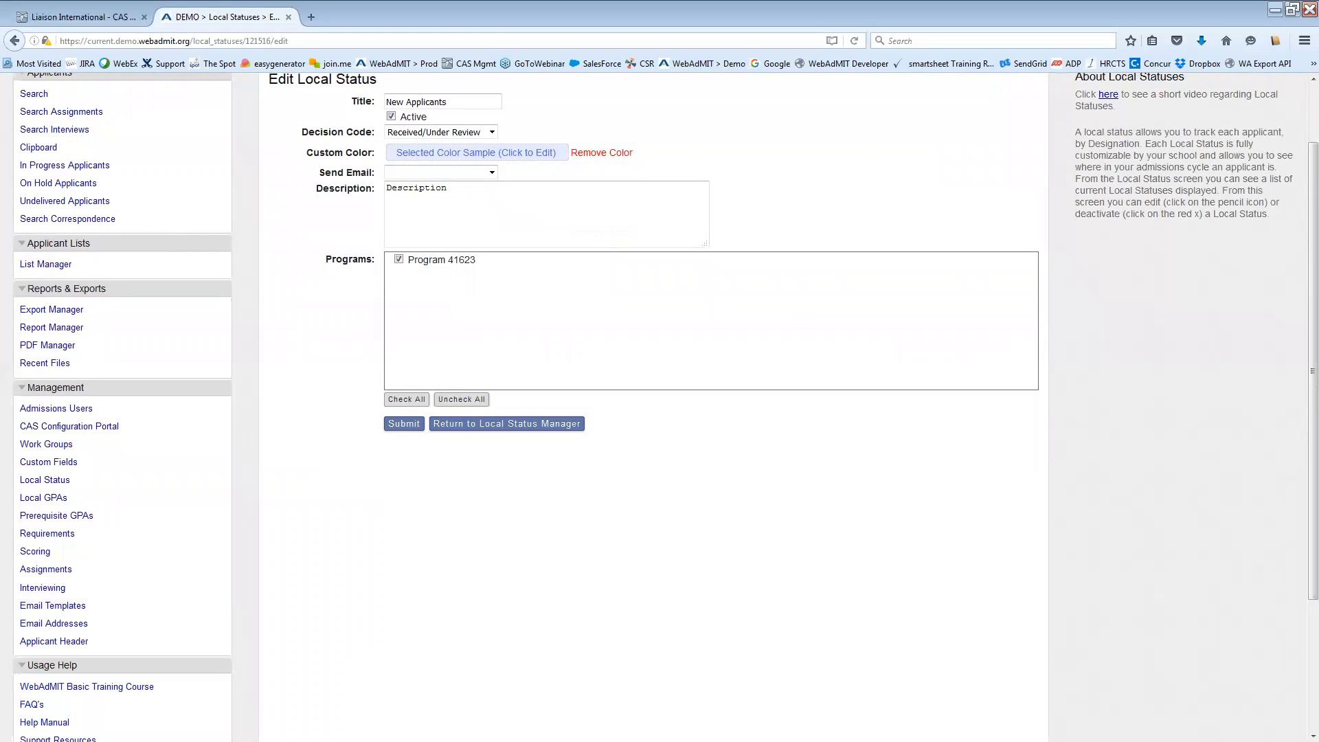
pyautogui.scroll(3, 404, 302)
pyautogui.click(450, 251)
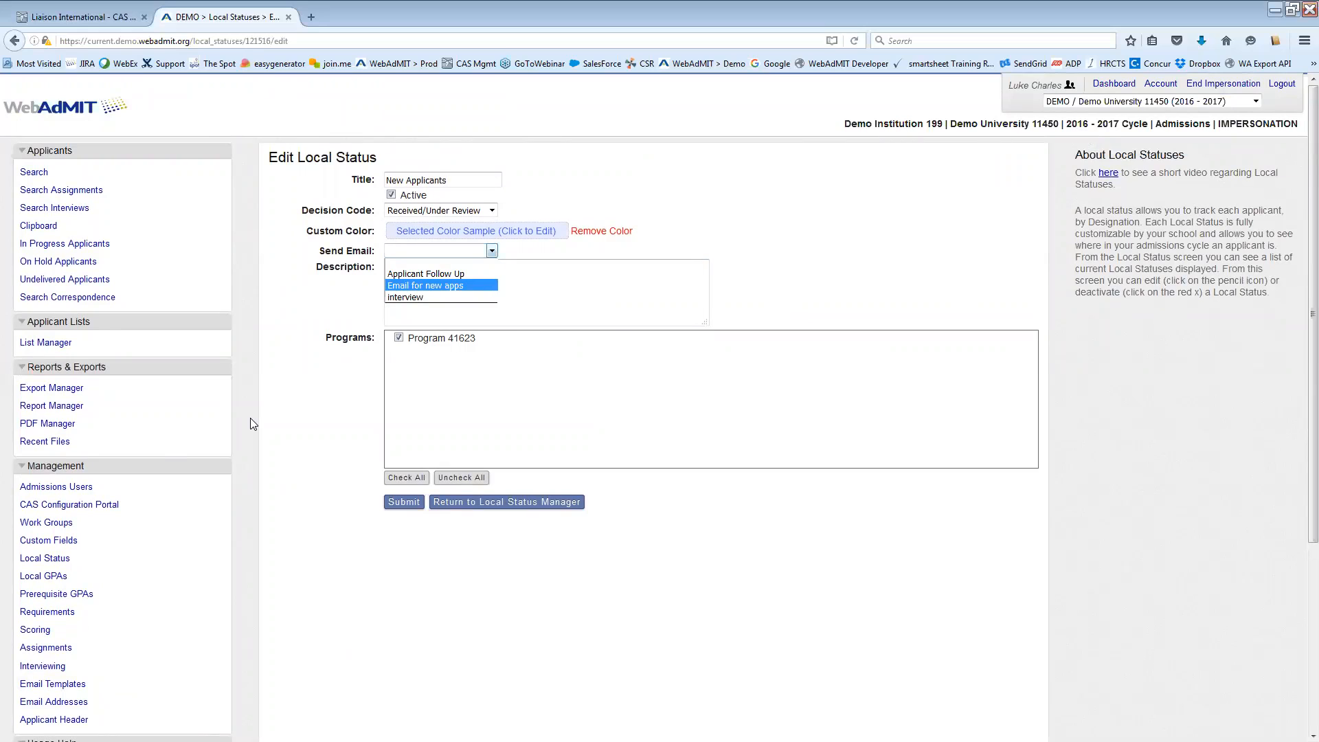
pyautogui.click(296, 371)
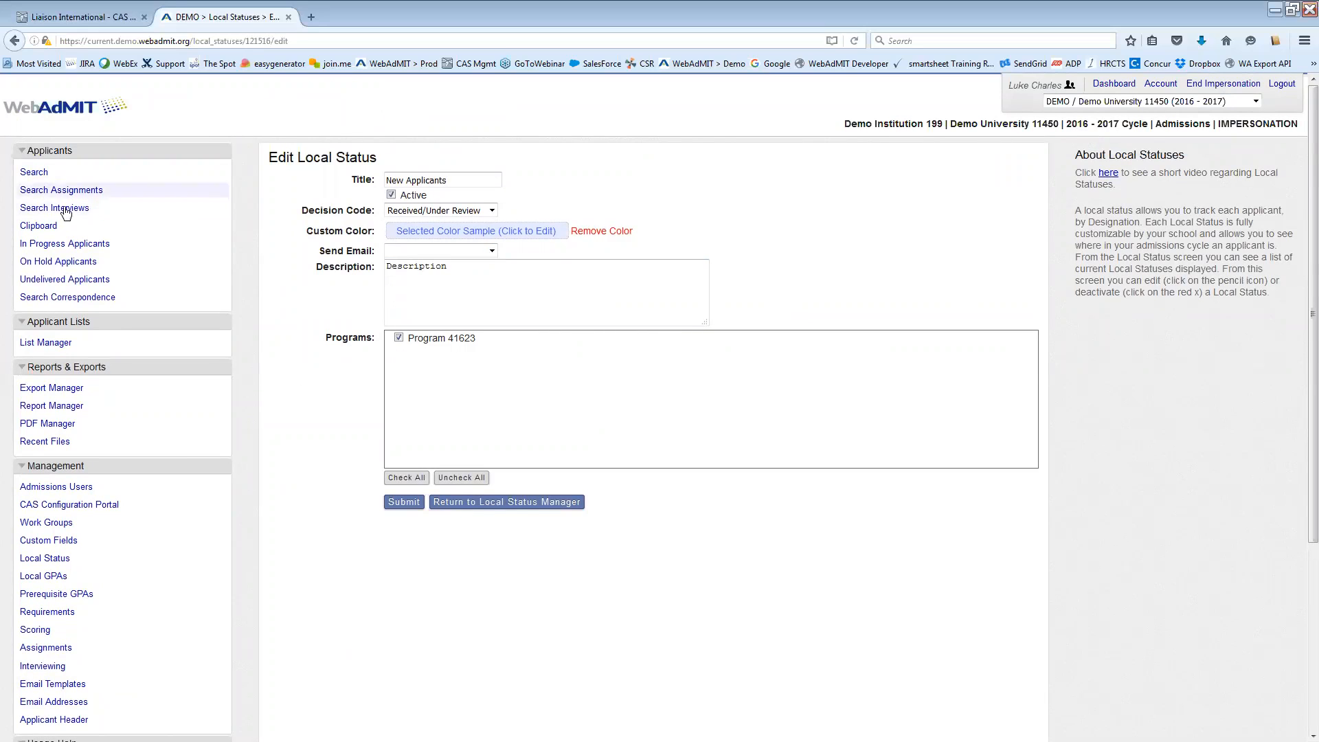
# Bring up the applicant search list, switch to the NAFCAS applicant portal, and open Recommendations under Supporting Information
pyautogui.click(55, 244)
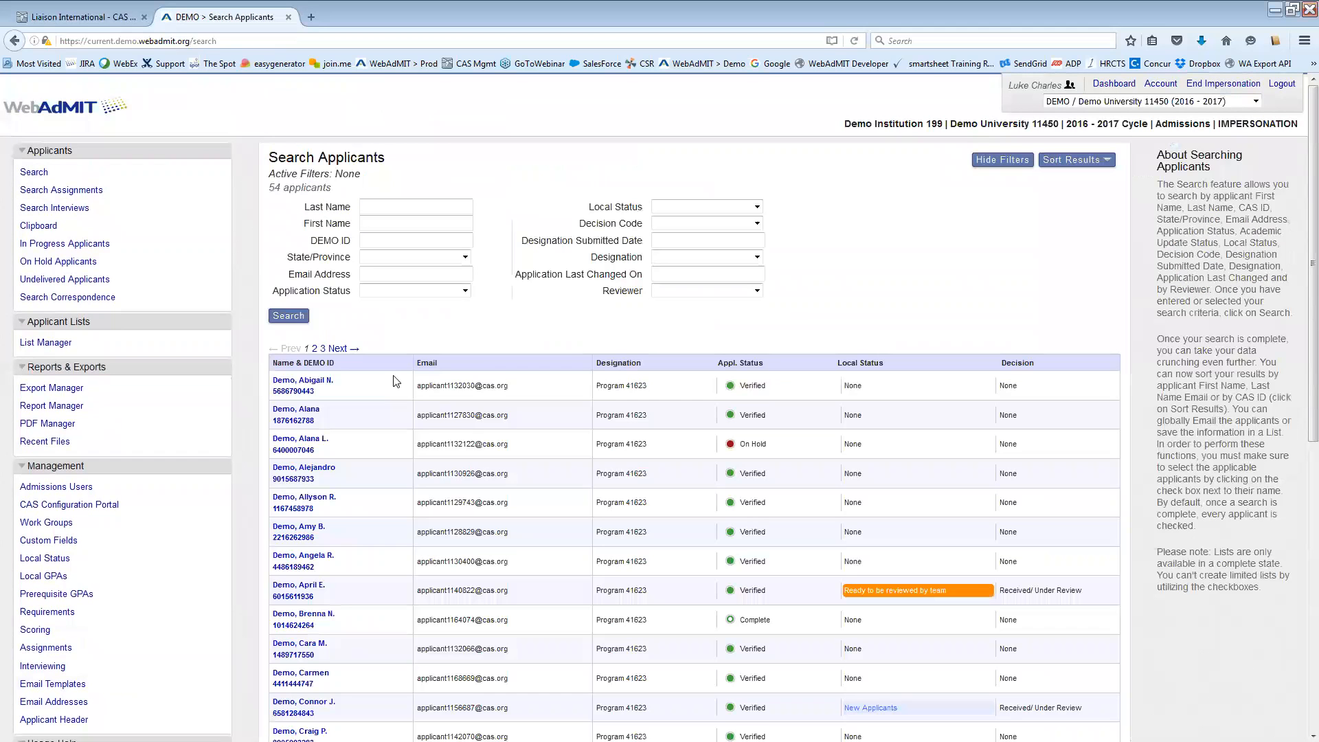
pyautogui.click(96, 18)
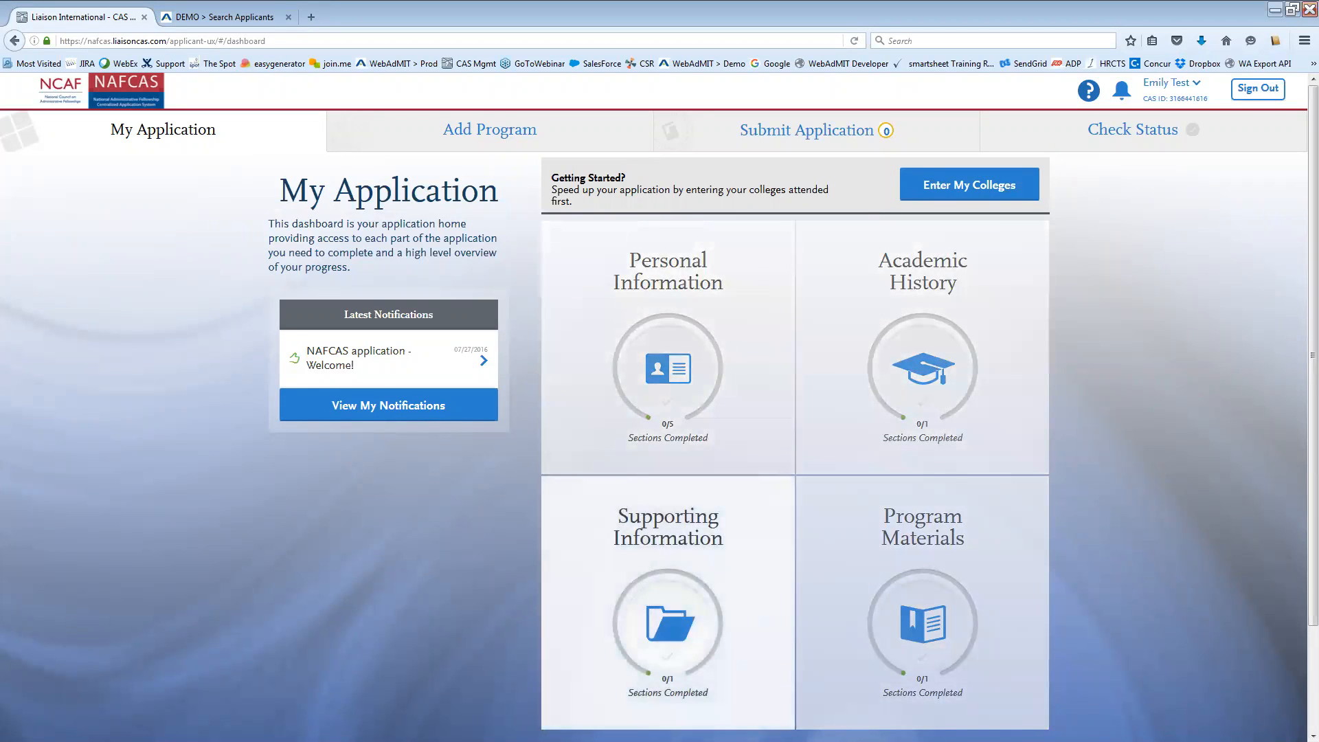
pyautogui.click(668, 623)
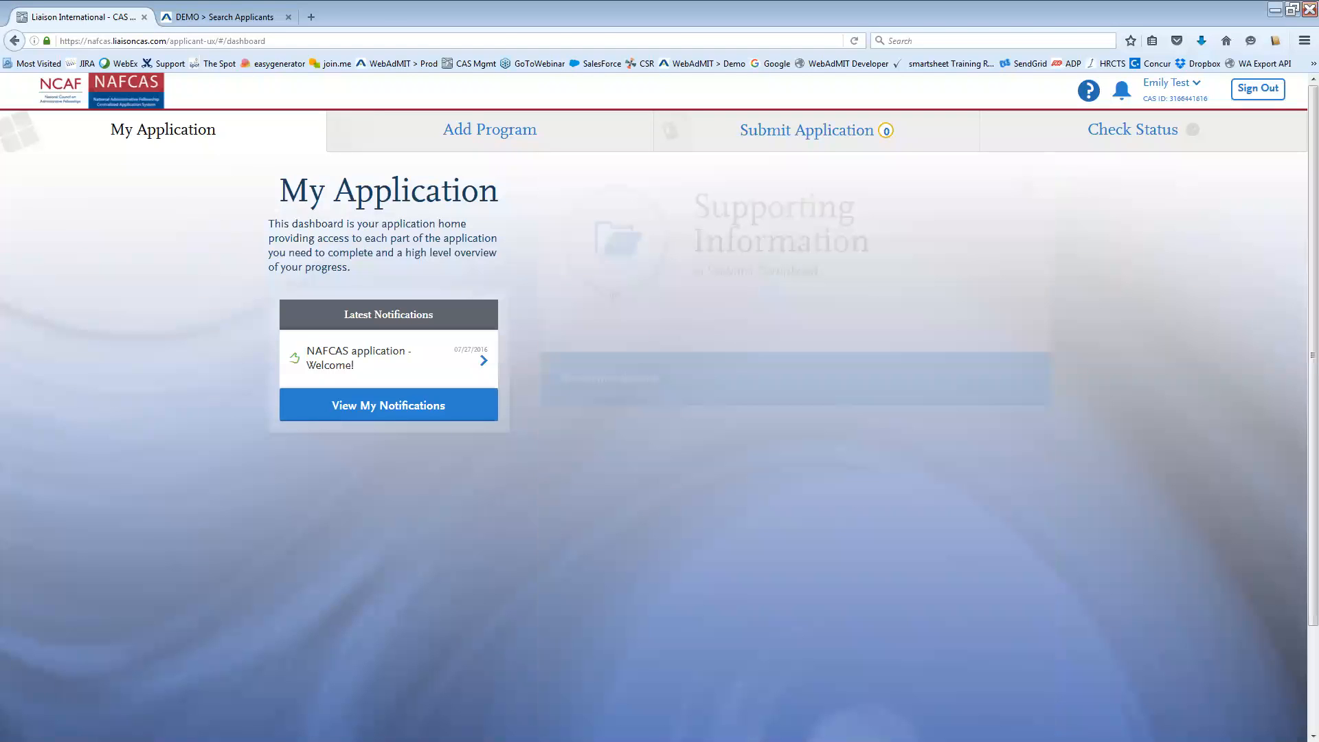
pyautogui.click(631, 402)
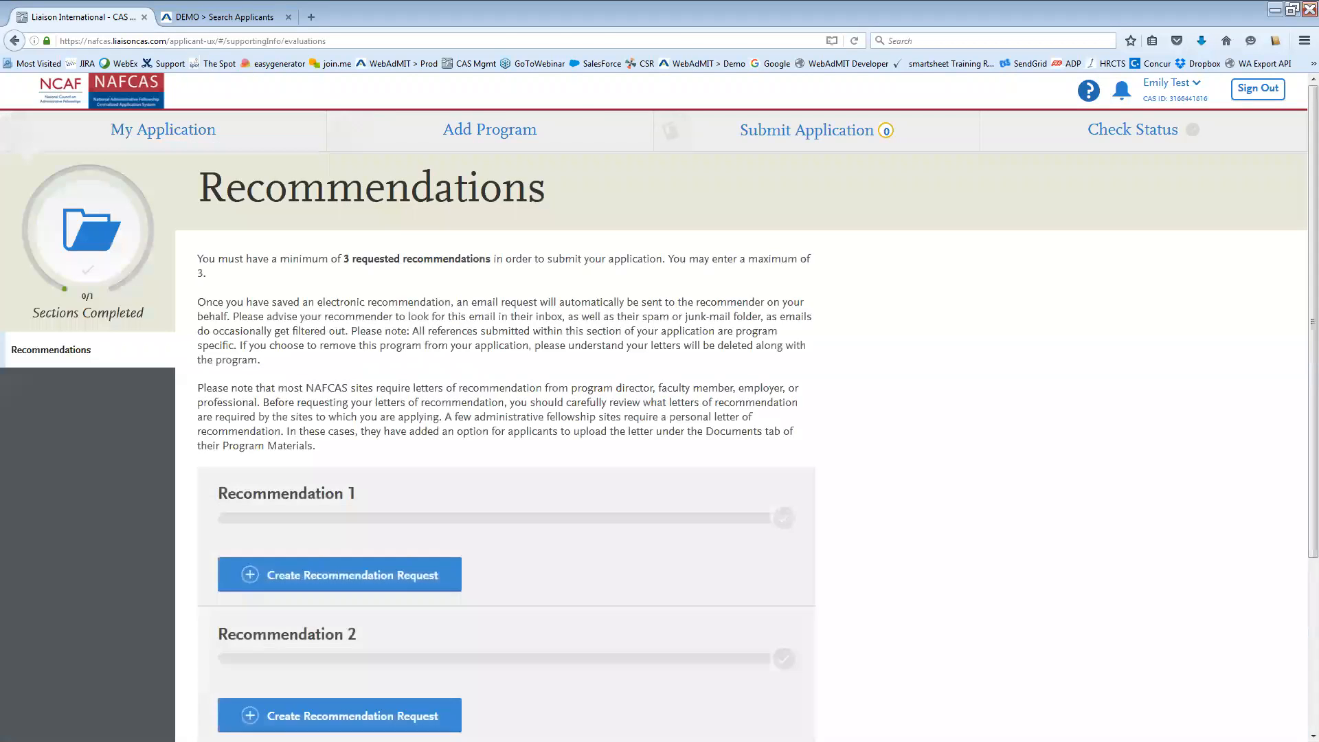
# Read the recommendation instructions, highlighting the required number of requests, and look over the recommendation slots
pyautogui.scroll(-2, 641, 478)
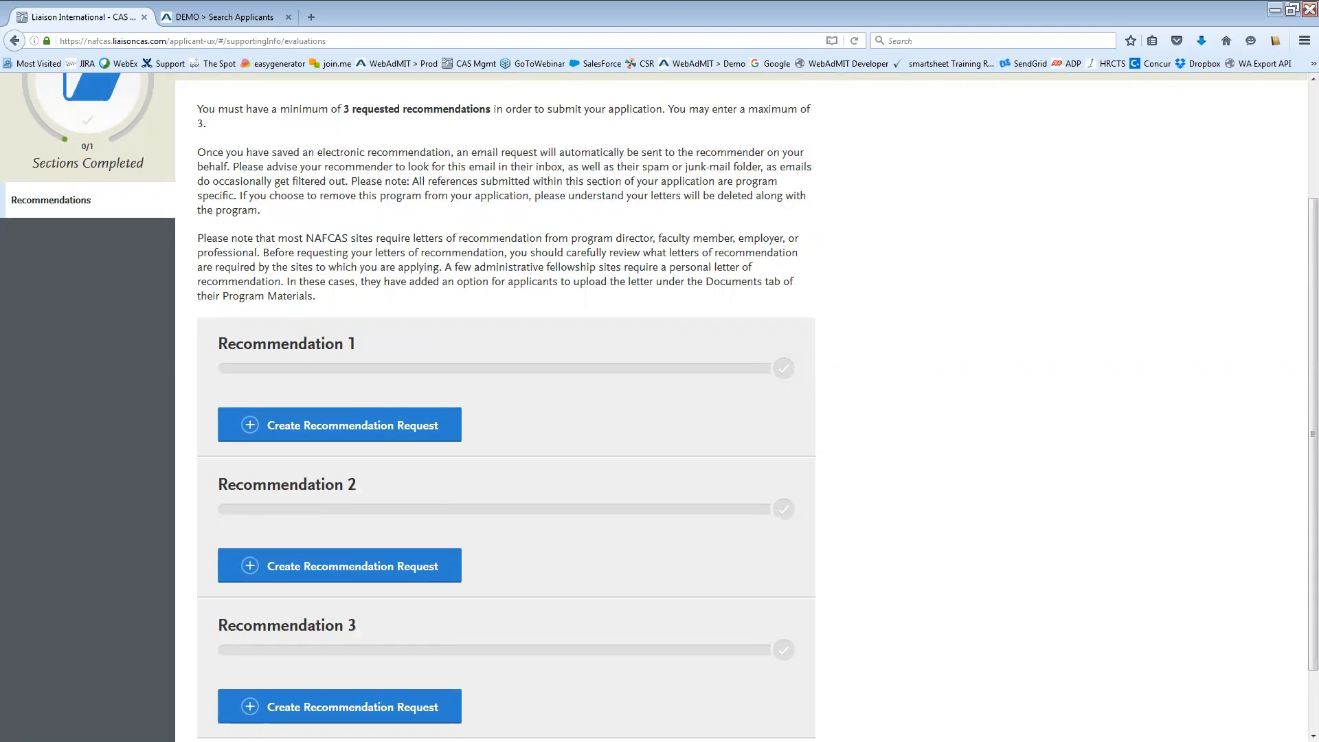
pyautogui.moveTo(344, 108); pyautogui.dragTo(493, 108)
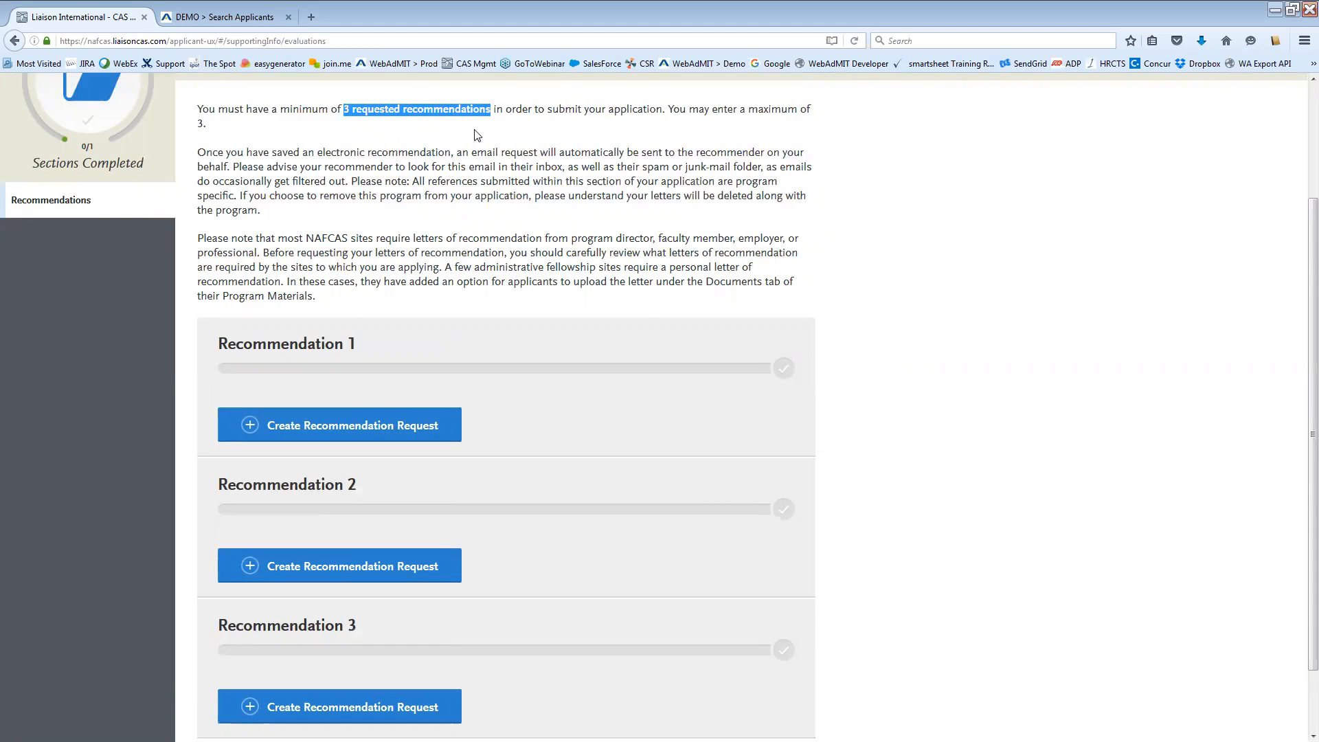
pyautogui.click(586, 127)
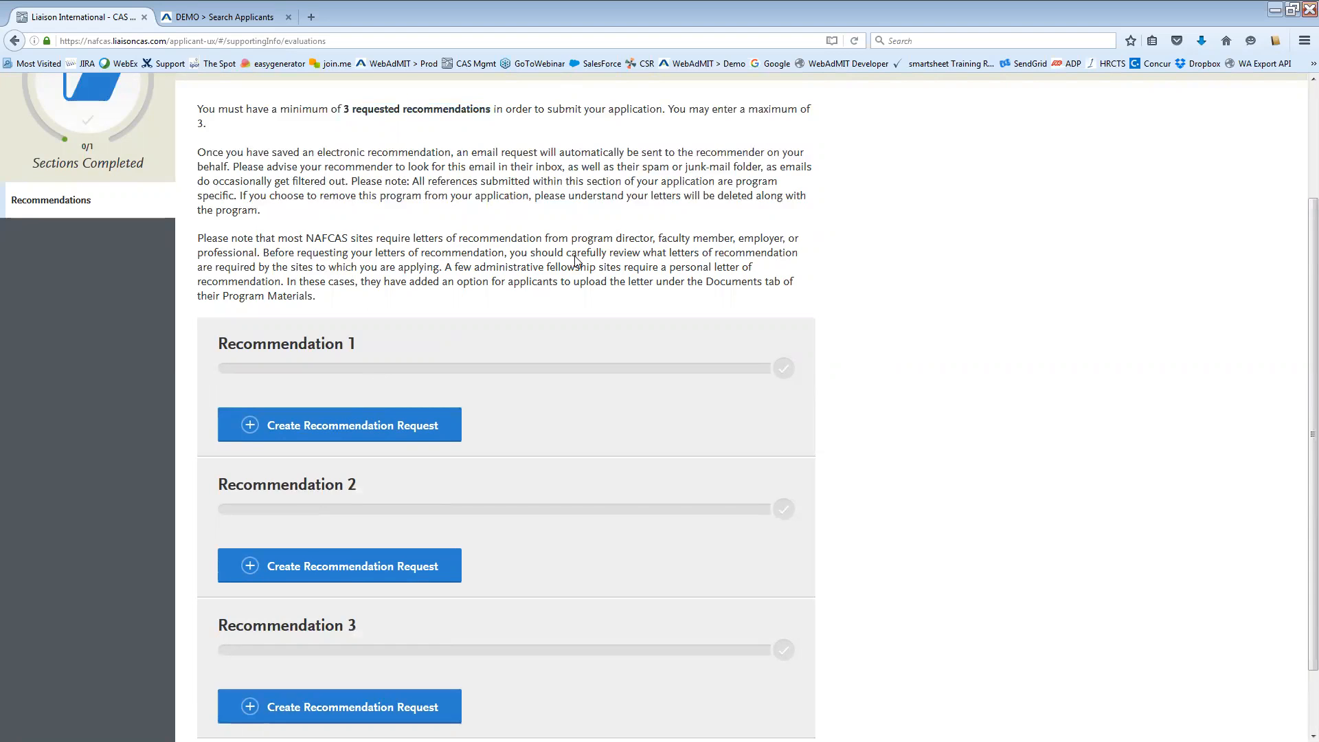
pyautogui.scroll(-2, 533, 309)
pyautogui.scroll(-1, 533, 308)
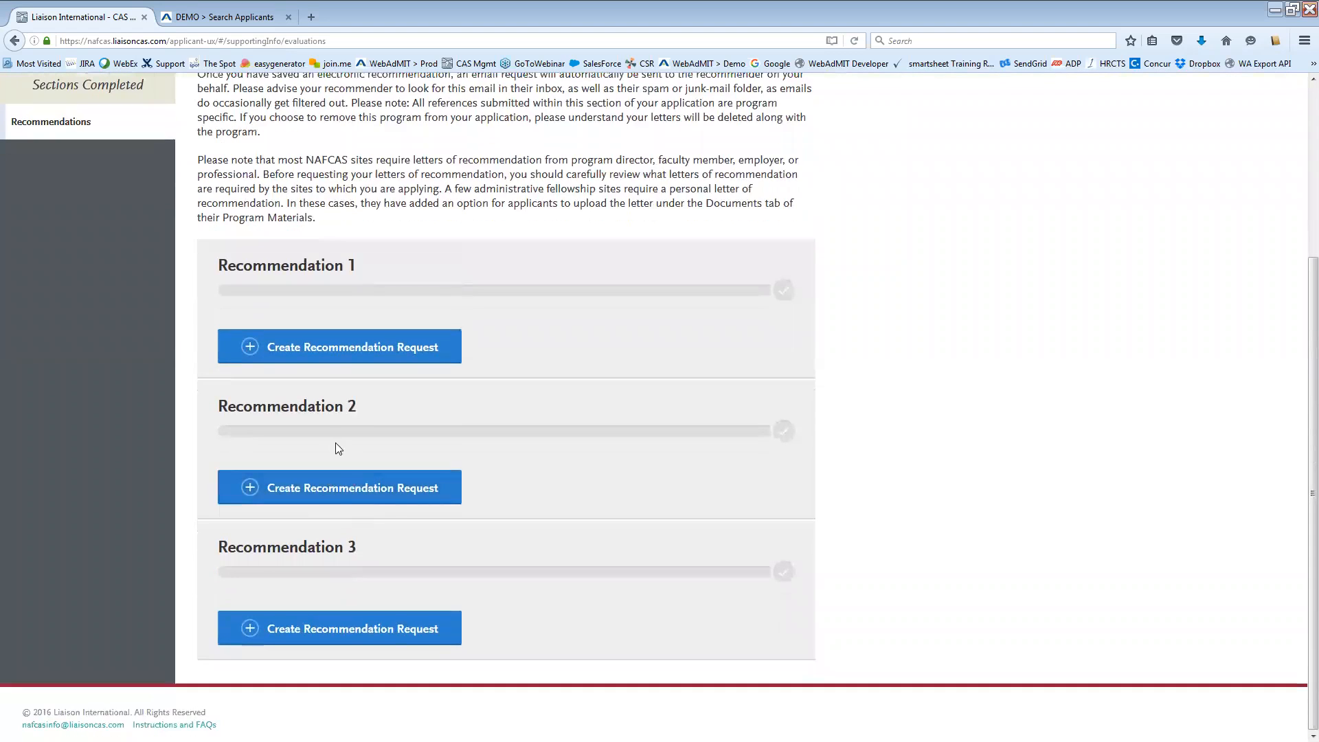
# Open the request form for Recommendation 1, review its fields, and close it to return to the My Application dashboard
pyautogui.click(329, 349)
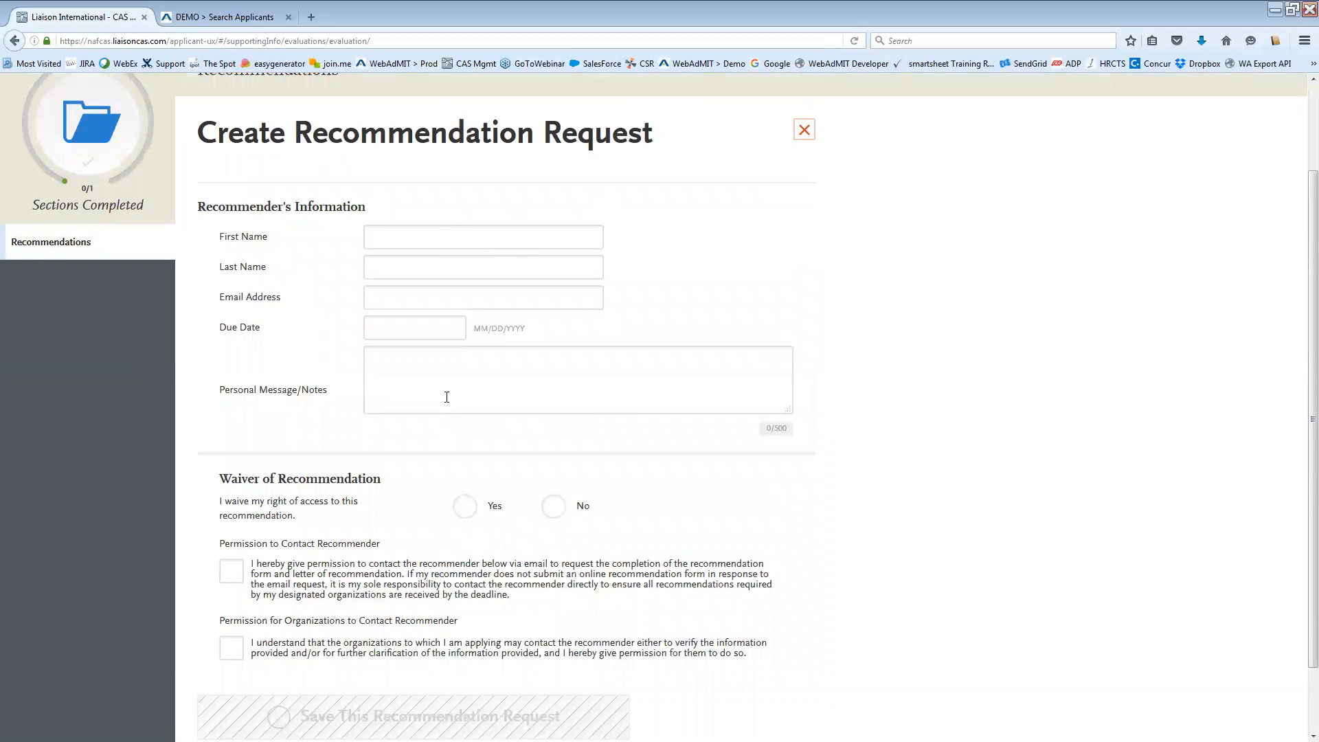
pyautogui.scroll(-2, 530, 448)
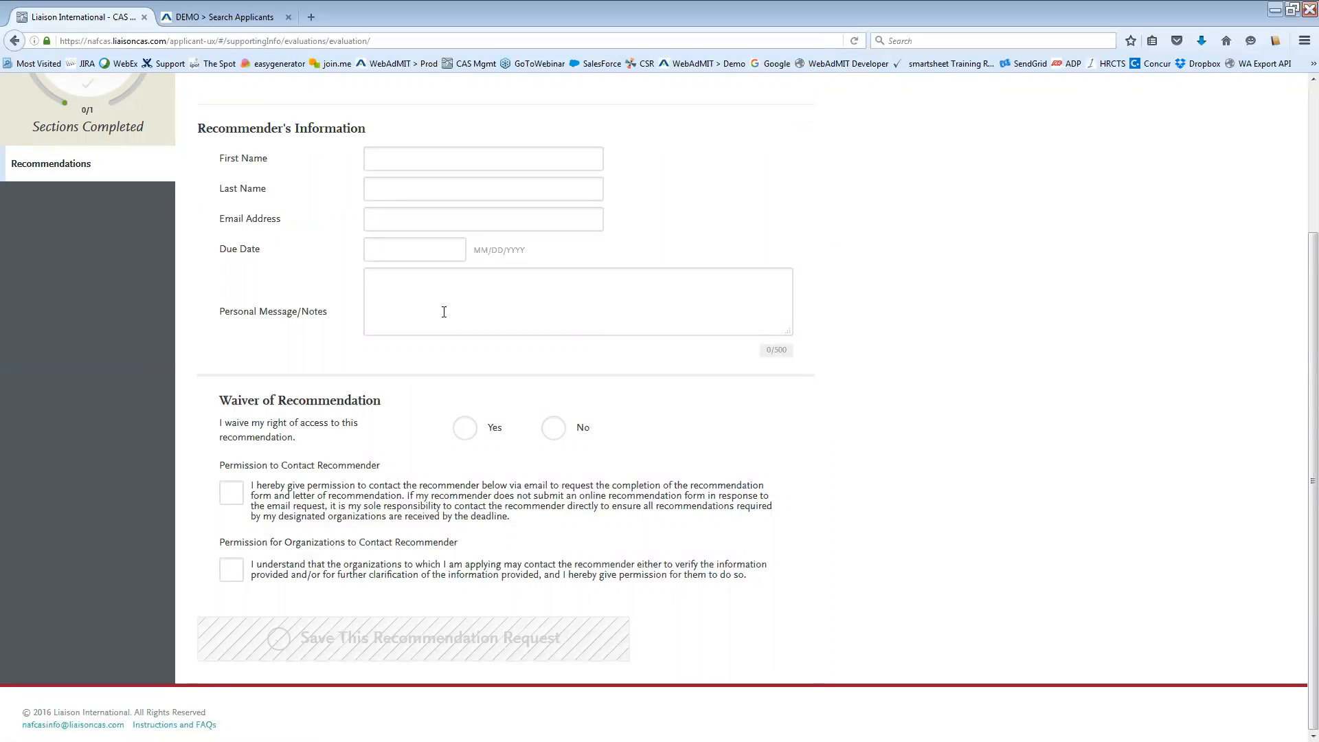
pyautogui.scroll(2, 447, 282)
pyautogui.click(815, 131)
pyautogui.scroll(3, 300, 177)
pyautogui.click(187, 130)
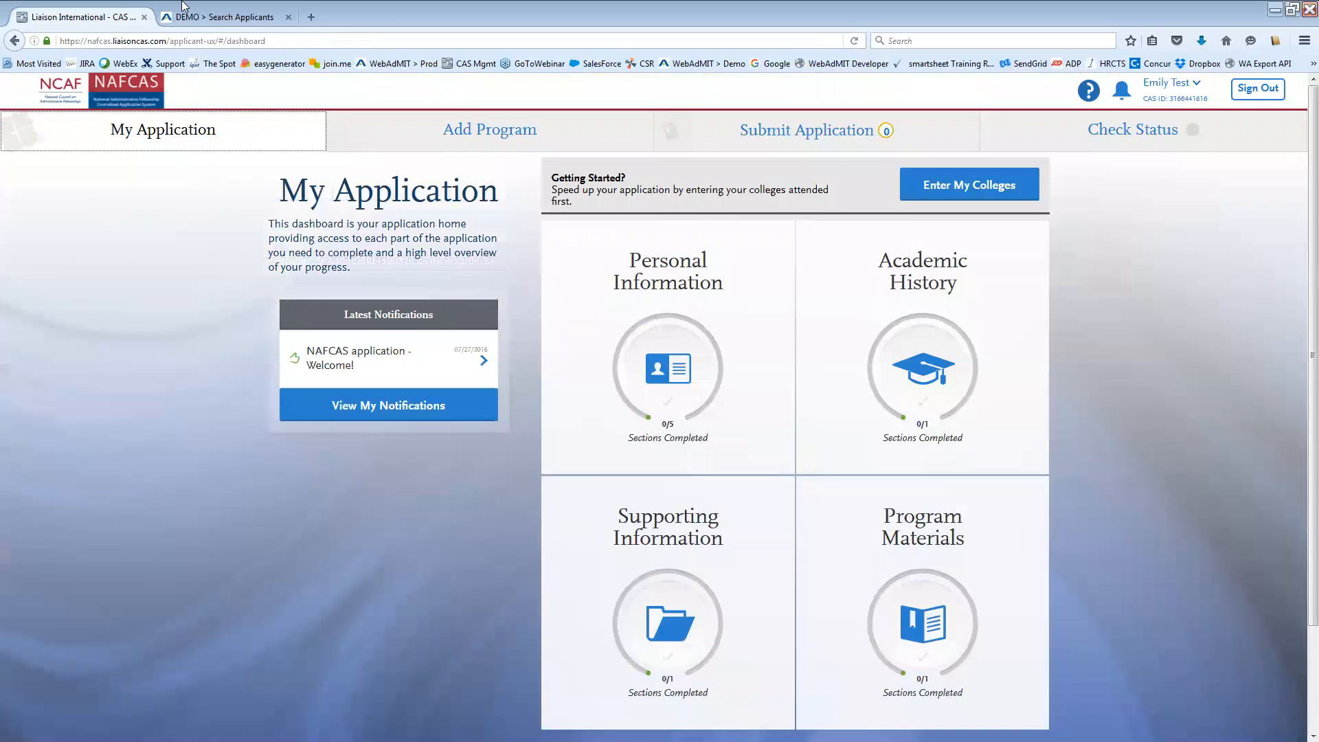
# Switch back to WebAdMIT and start a new assignment type named Review Assignment for Program 41623
pyautogui.click(213, 16)
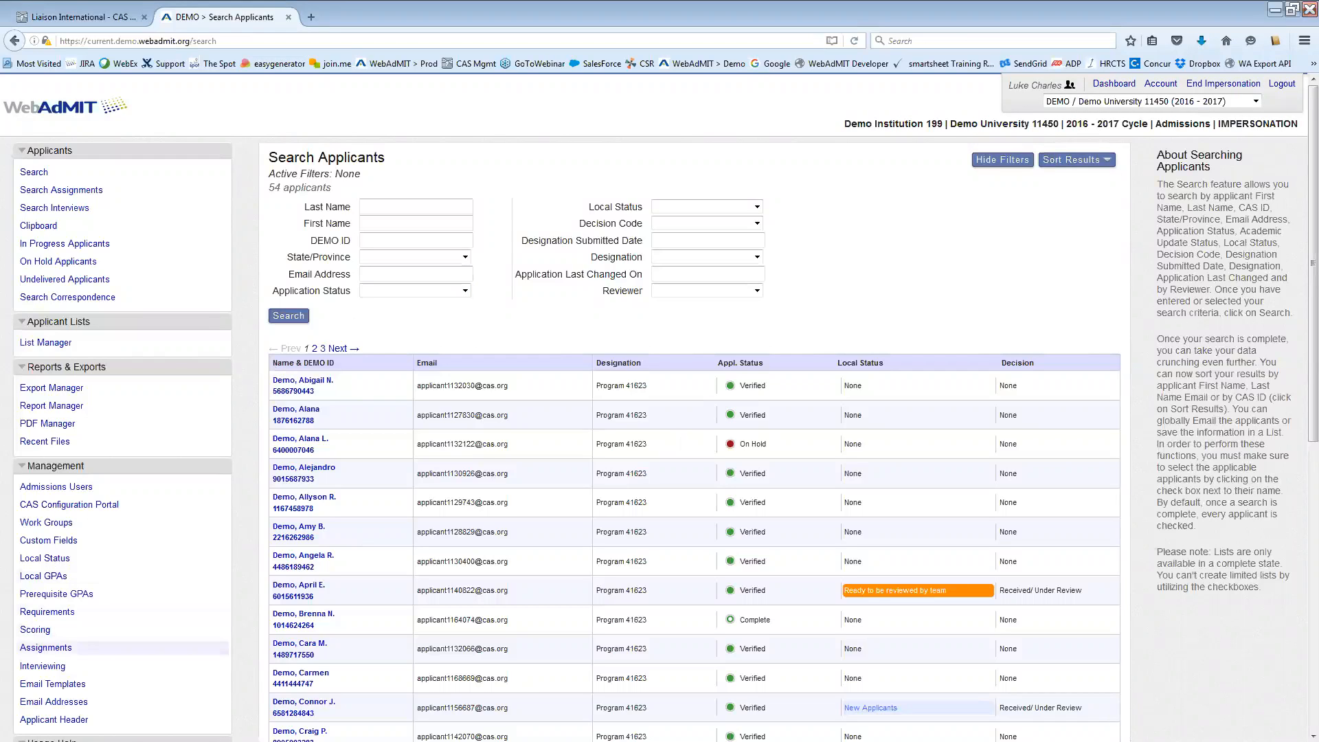
pyautogui.click(46, 648)
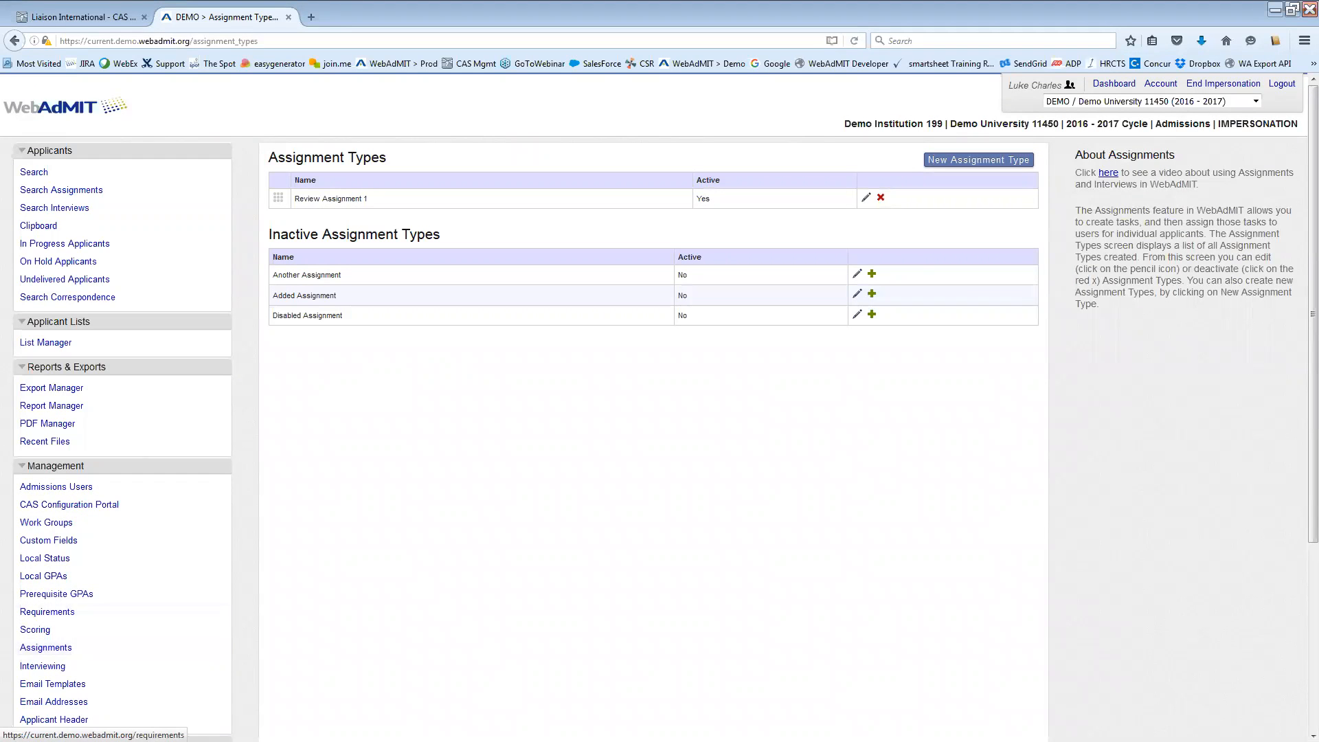
pyautogui.click(979, 160)
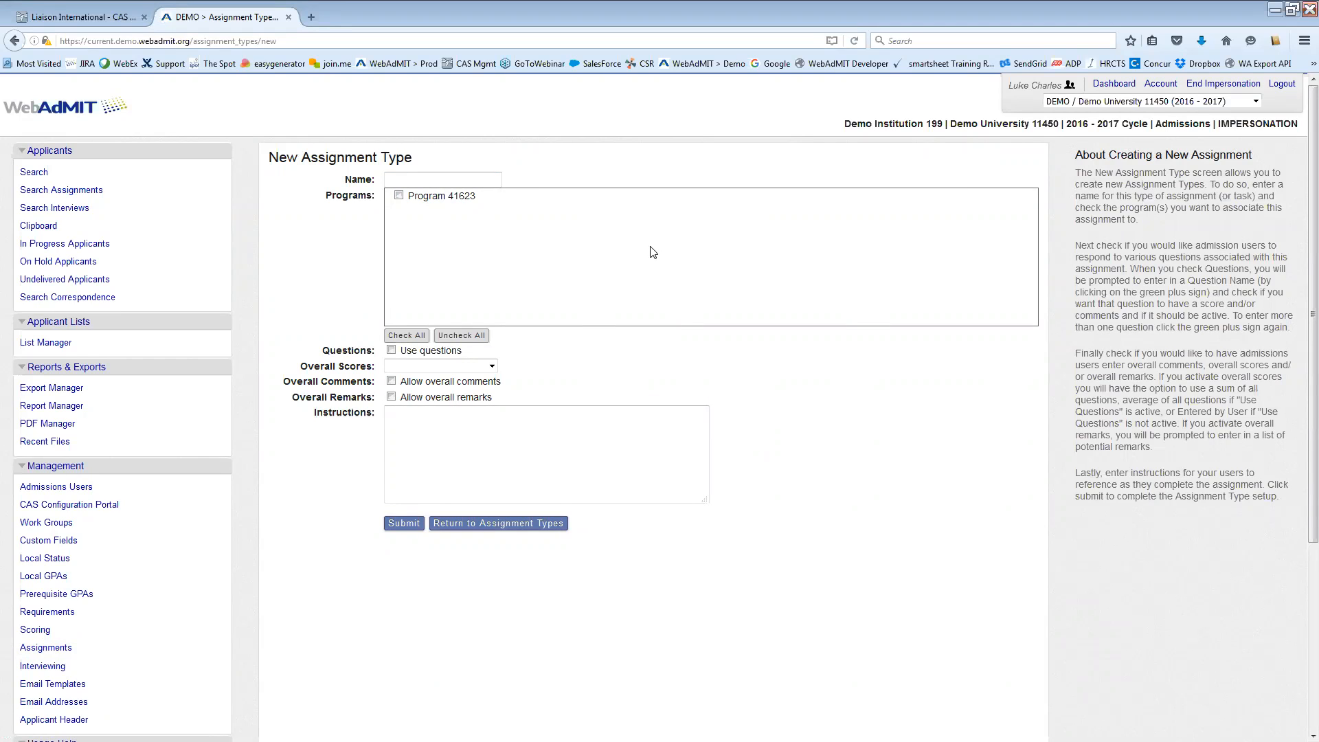
pyautogui.click(480, 176)
pyautogui.click(480, 176)
pyautogui.click(473, 178)
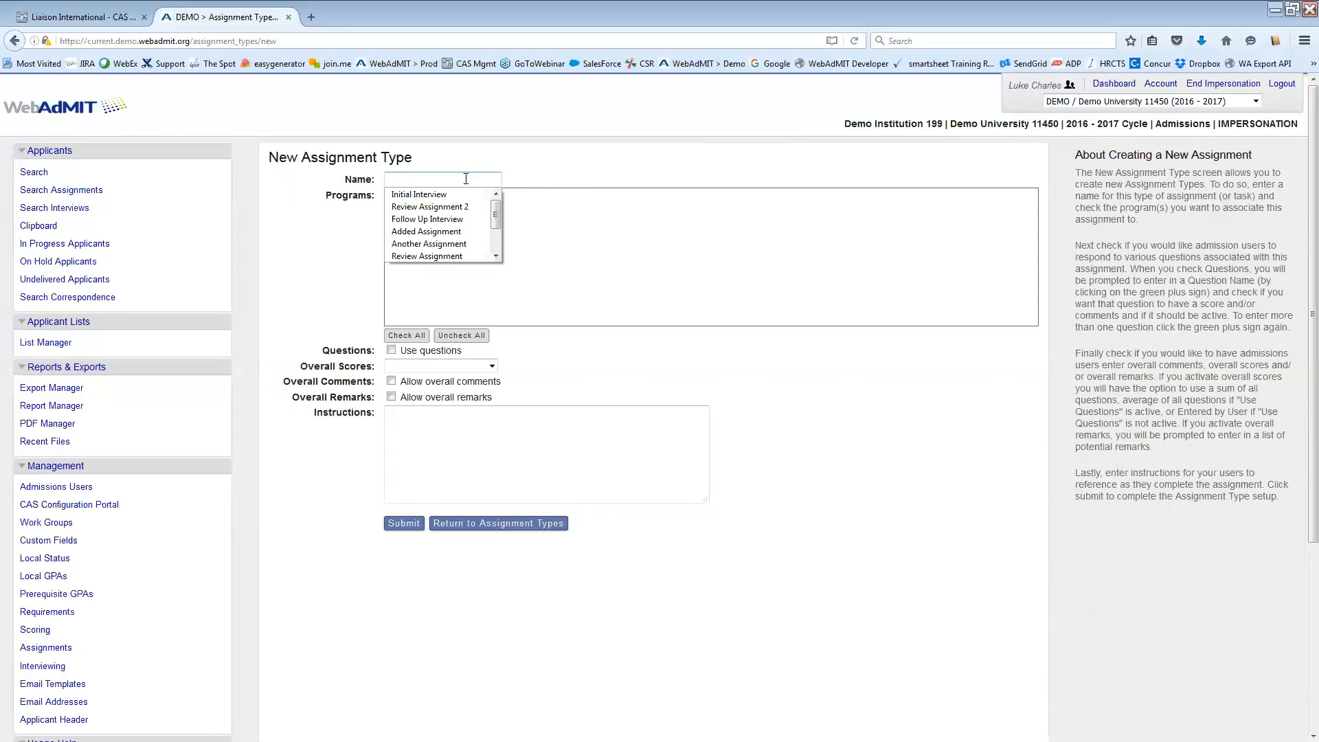
pyautogui.click(453, 256)
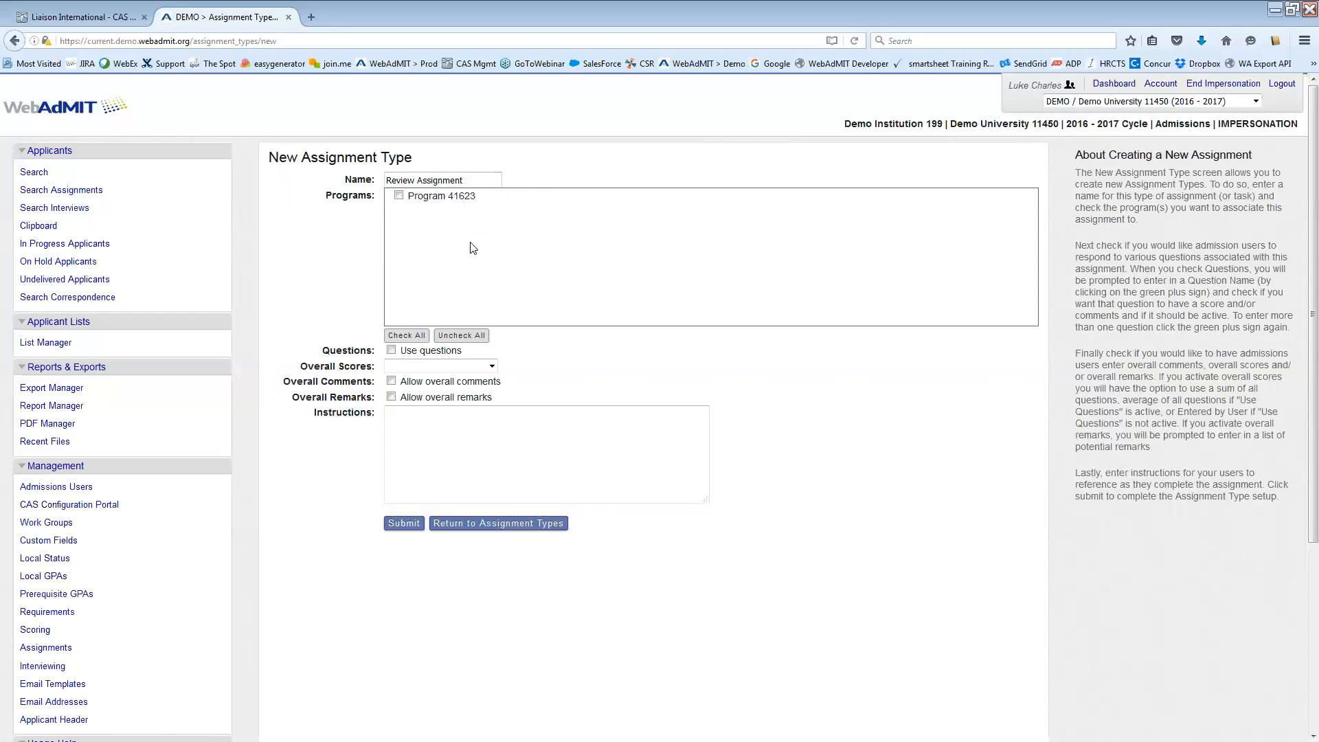
pyautogui.click(398, 196)
# Enable questions for the assignment type and add a question named "Review references"
pyautogui.click(392, 352)
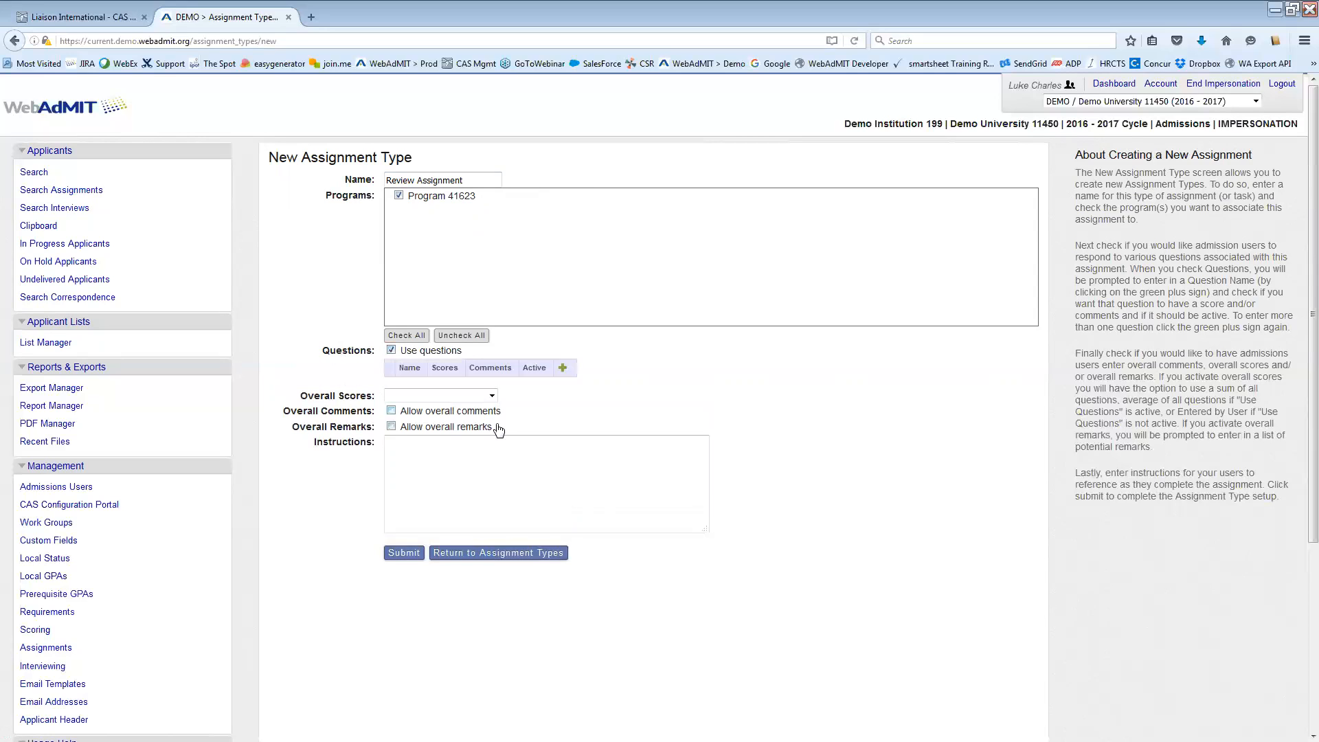
pyautogui.click(563, 368)
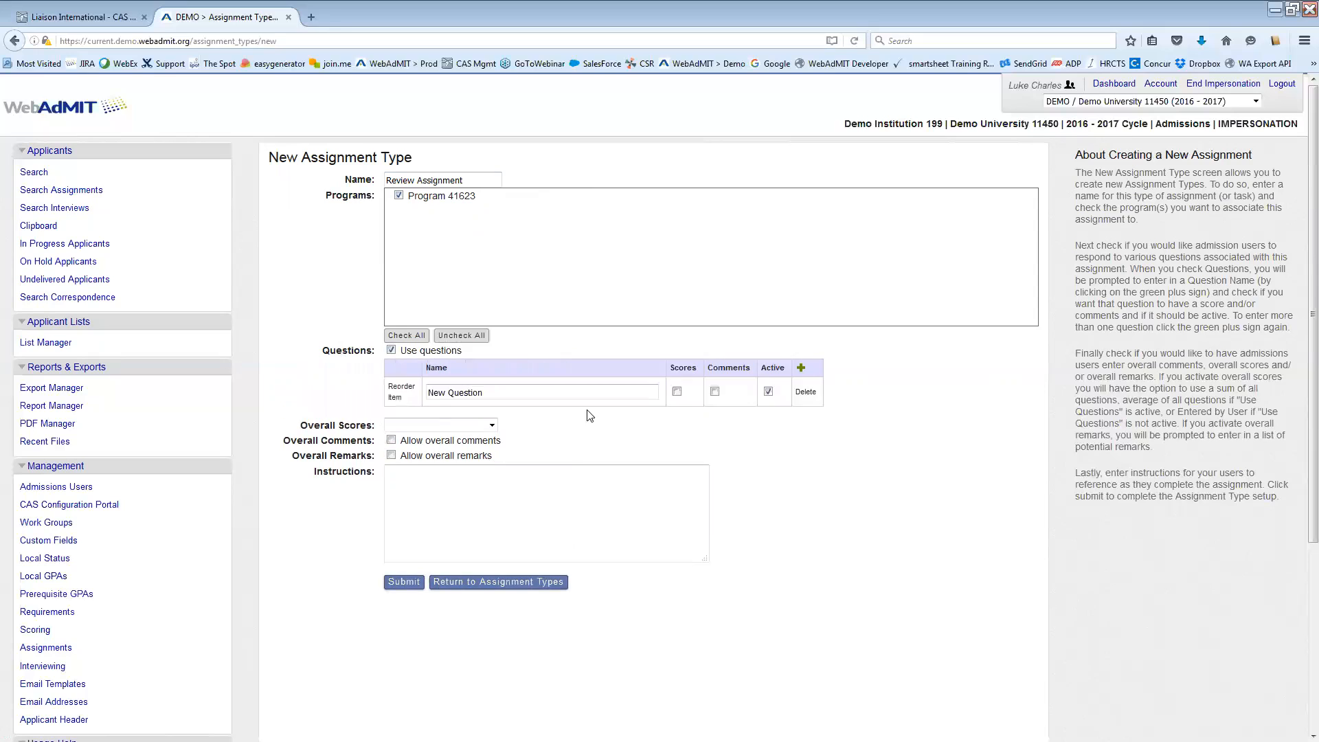
pyautogui.tripleClick(457, 381)
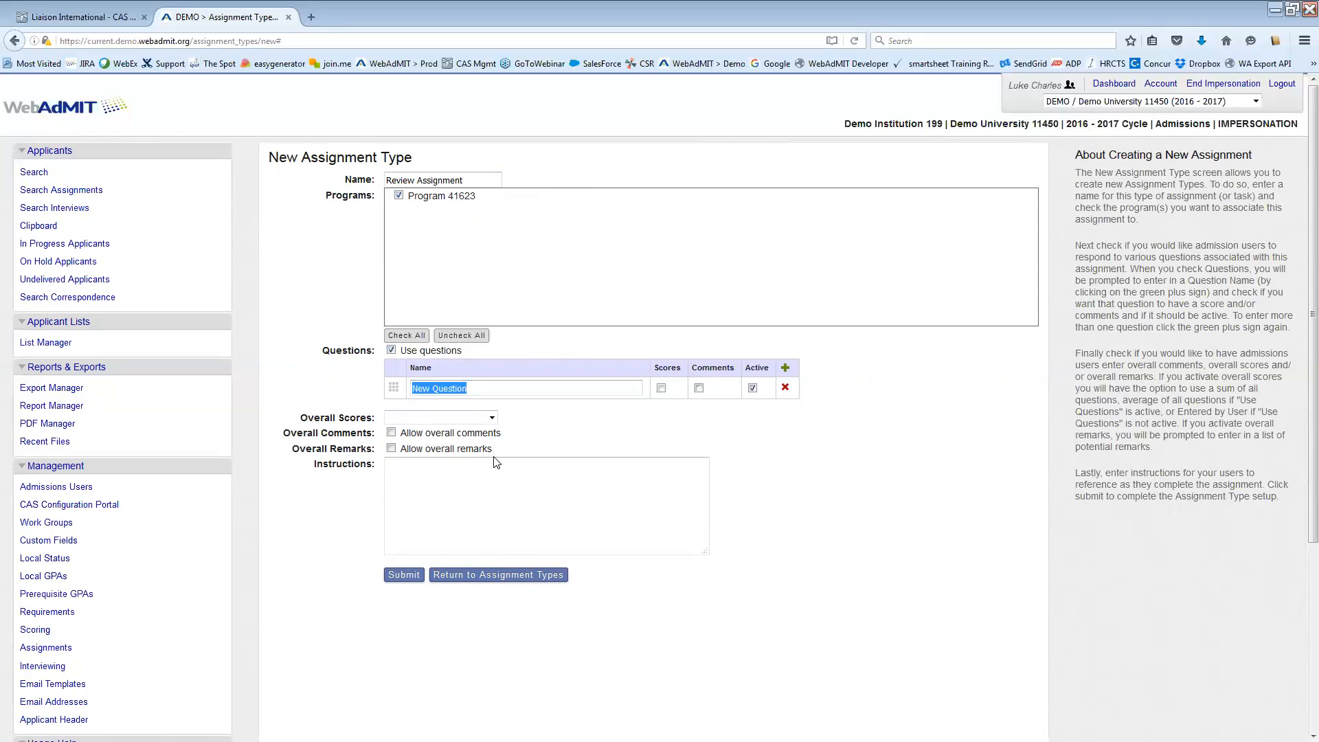
pyautogui.press('BackSpace')
pyautogui.write('Re')
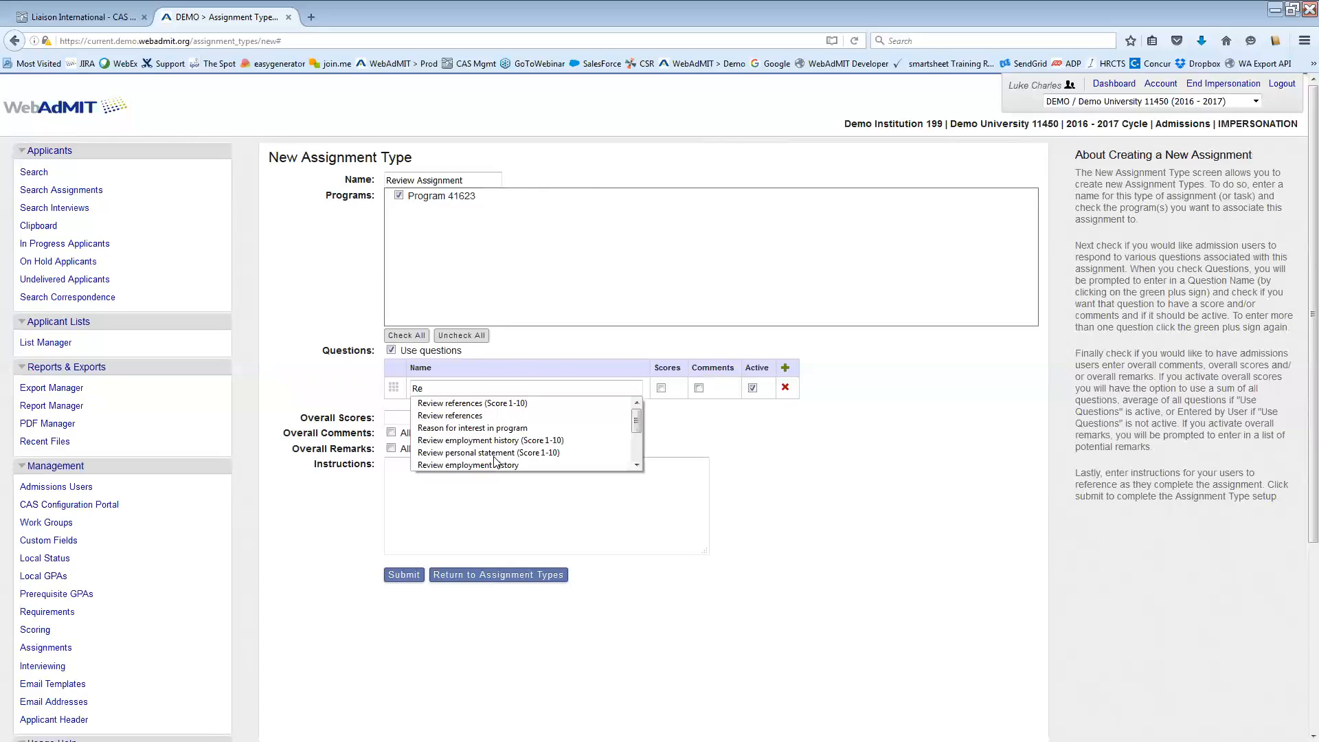
pyautogui.write('view')
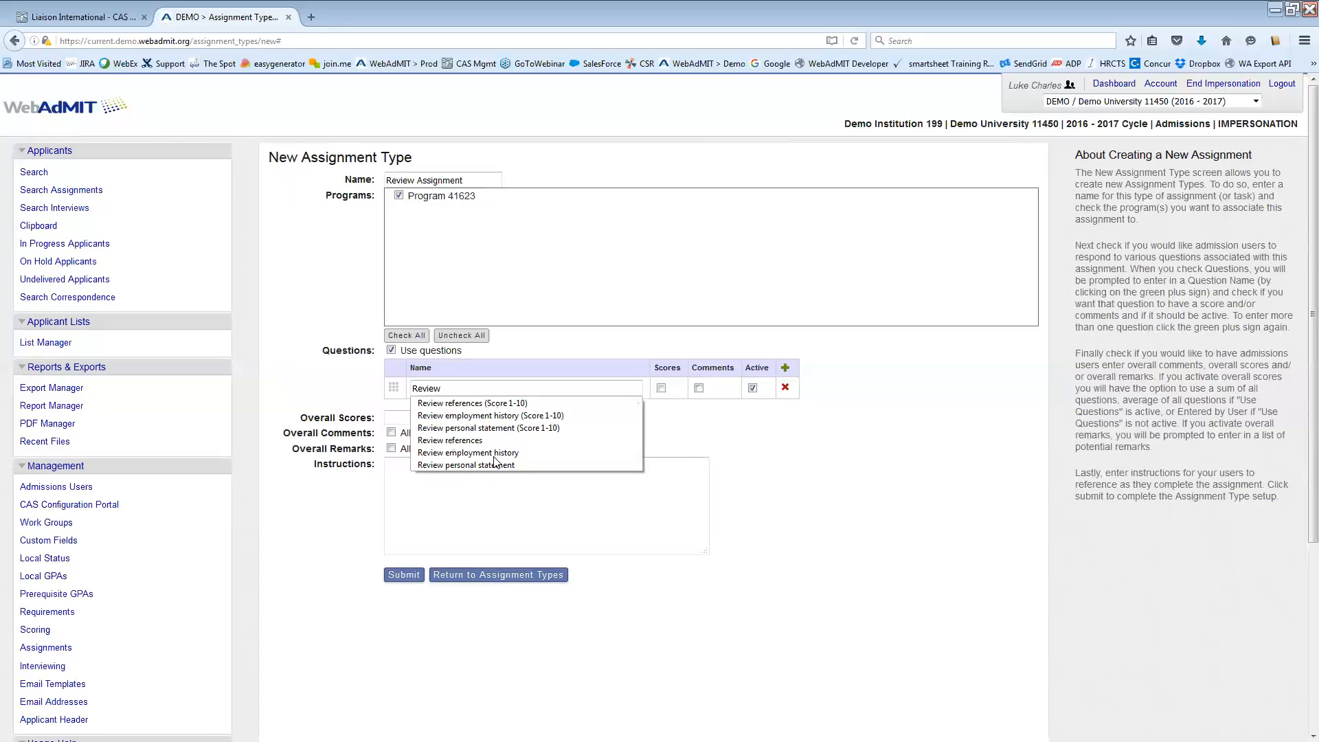
pyautogui.click(479, 438)
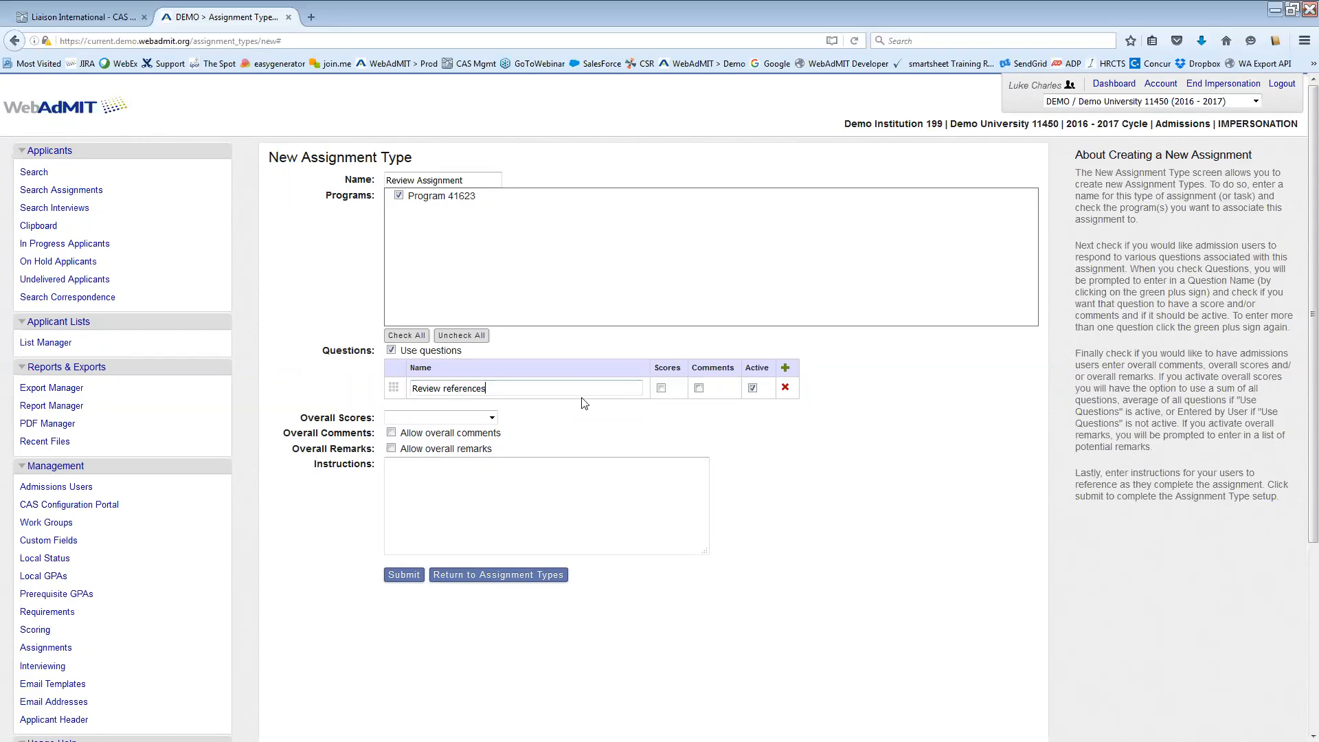
# Add a second question named "Review personal statement" to the assignment type
pyautogui.click(786, 369)
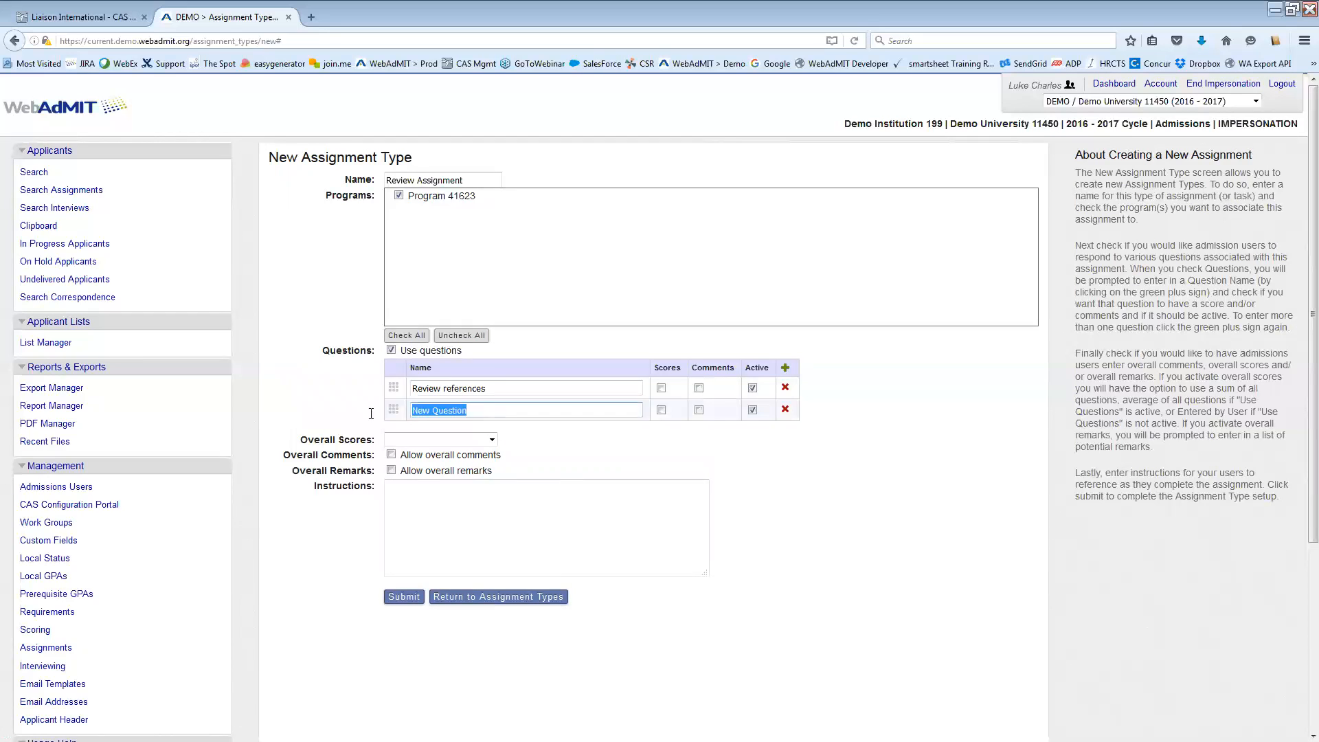
pyautogui.write('Review')
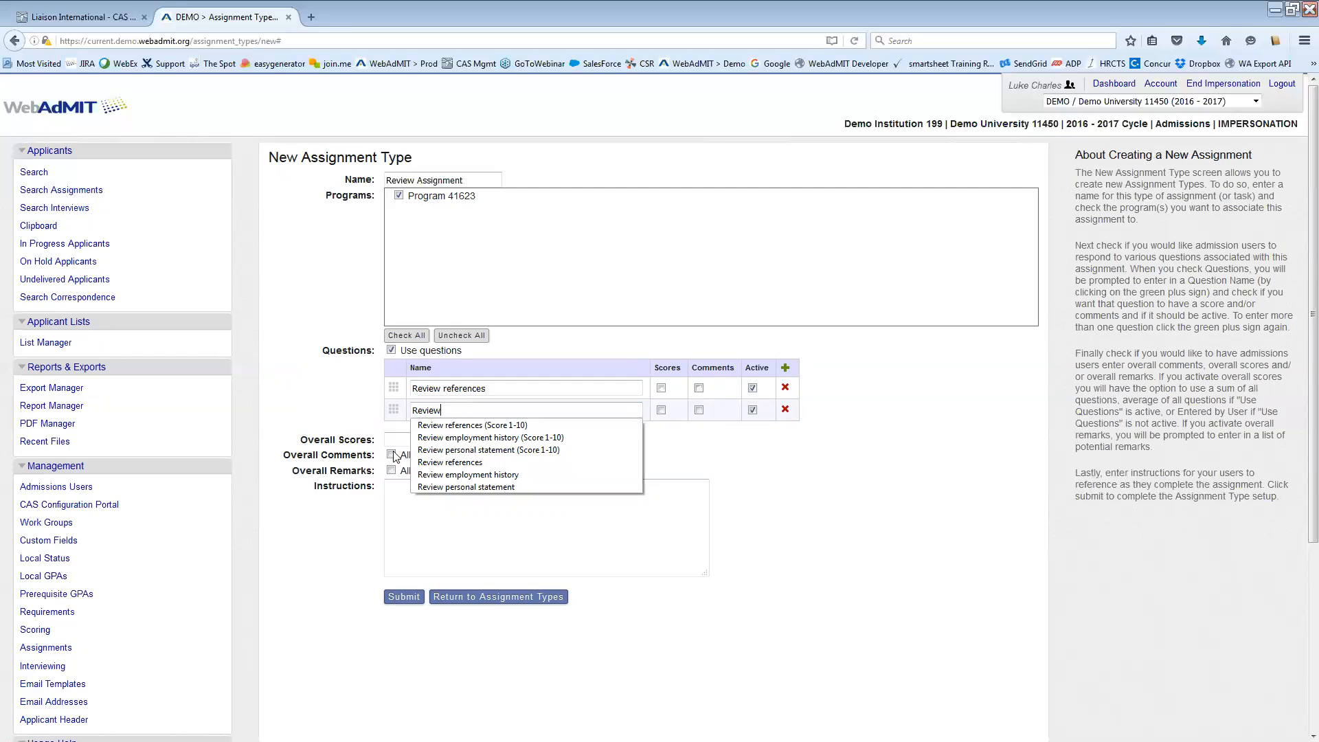
pyautogui.click(493, 486)
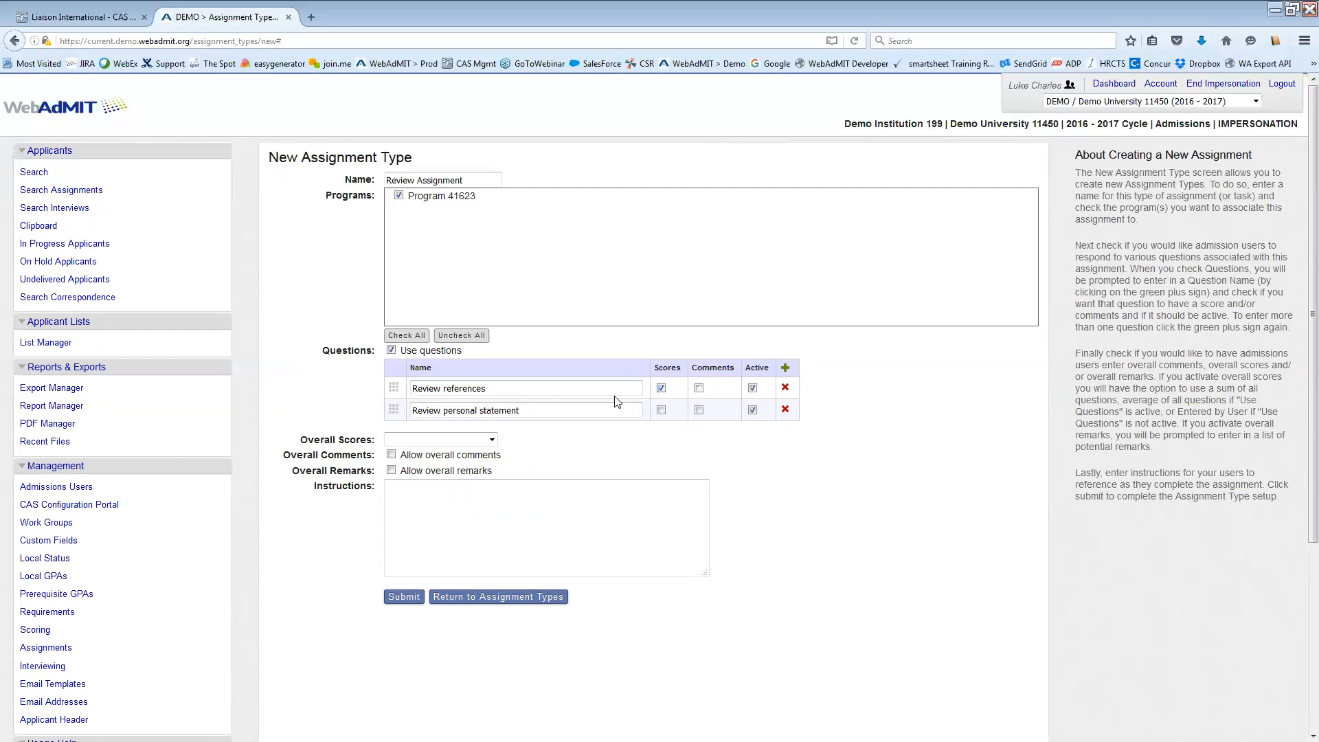
# Allow scores and comments for both the Review references and Review personal statement questions
pyautogui.click(661, 387)
pyautogui.click(699, 389)
pyautogui.click(699, 411)
pyautogui.click(661, 411)
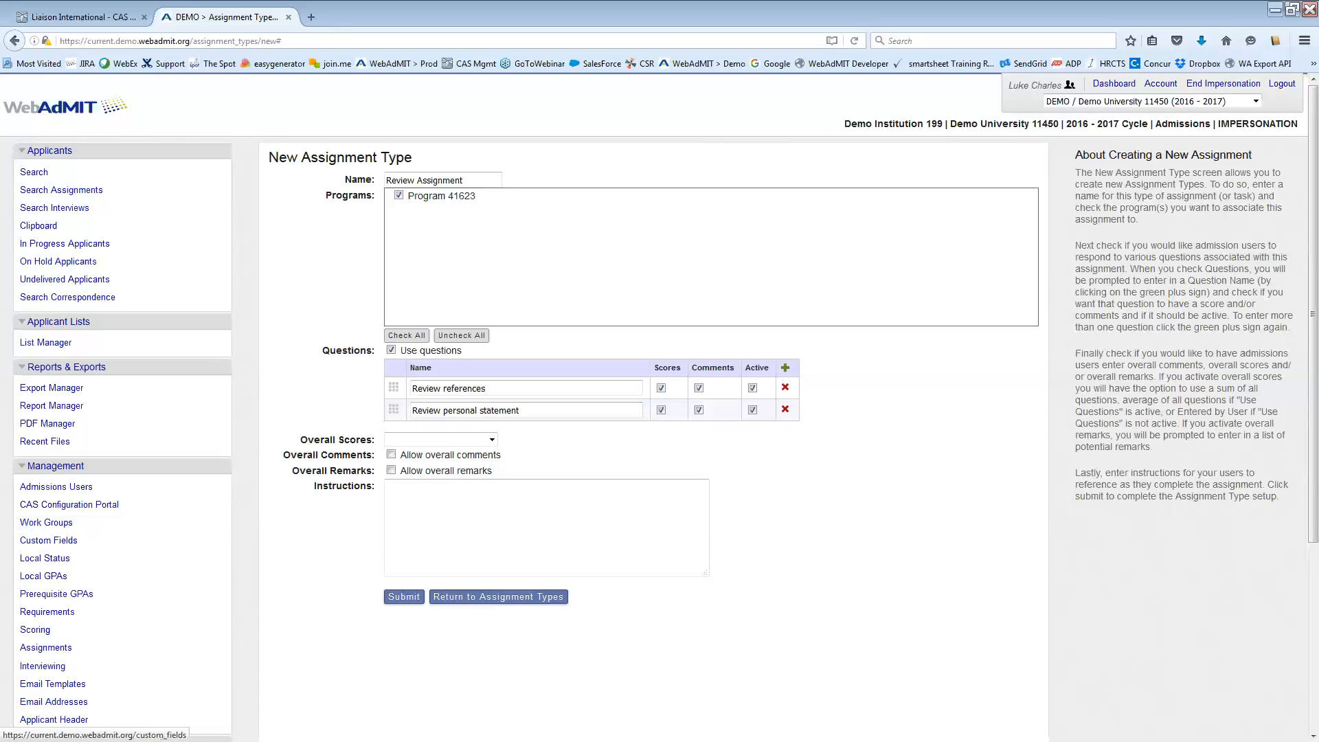
# Try Average of Questions, Sum of Questions and Entered by User as the overall score method
pyautogui.click(480, 443)
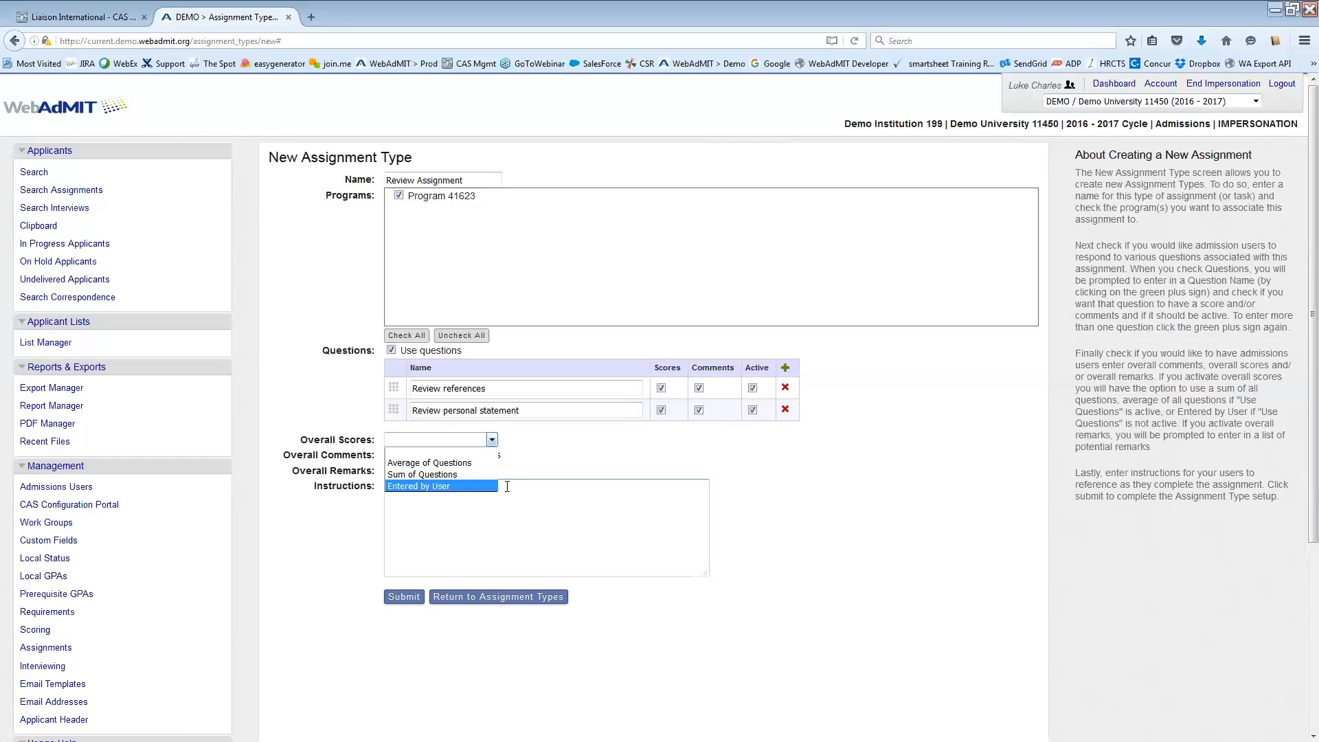
pyautogui.click(461, 466)
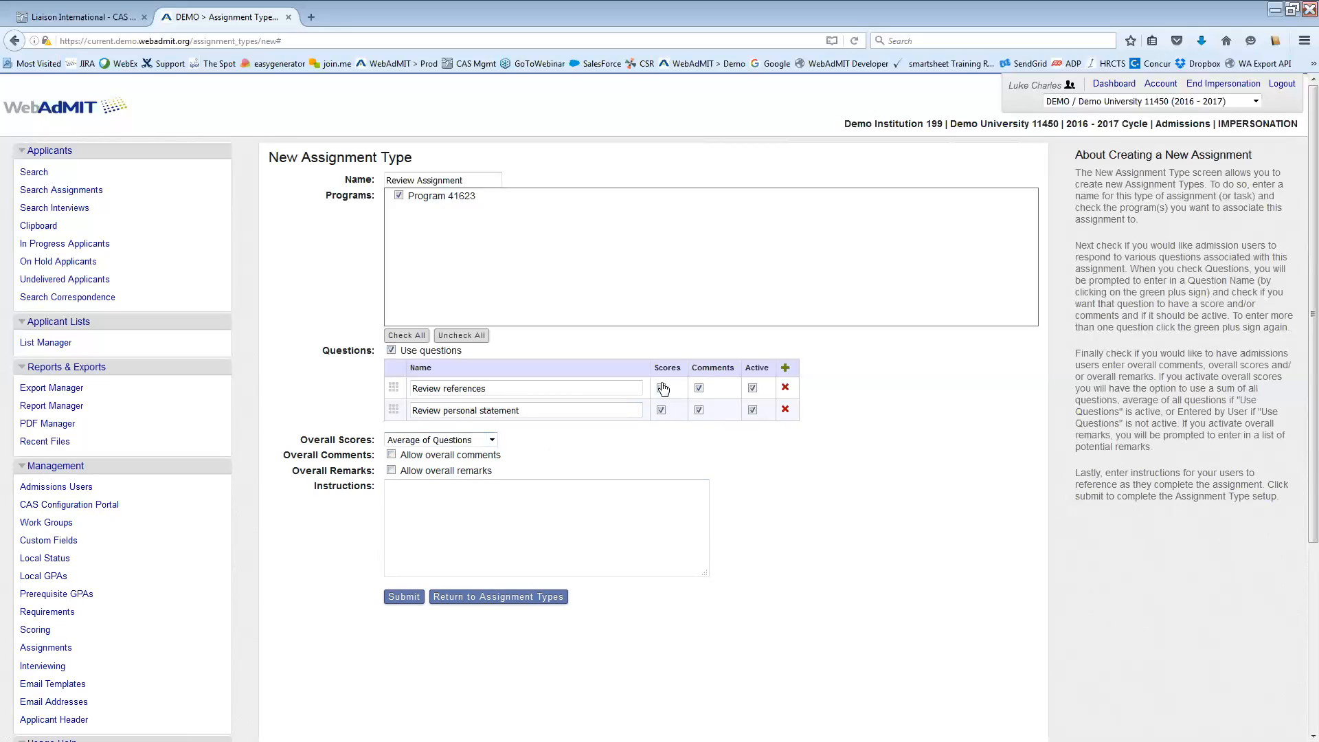
pyautogui.click(661, 410)
pyautogui.click(492, 440)
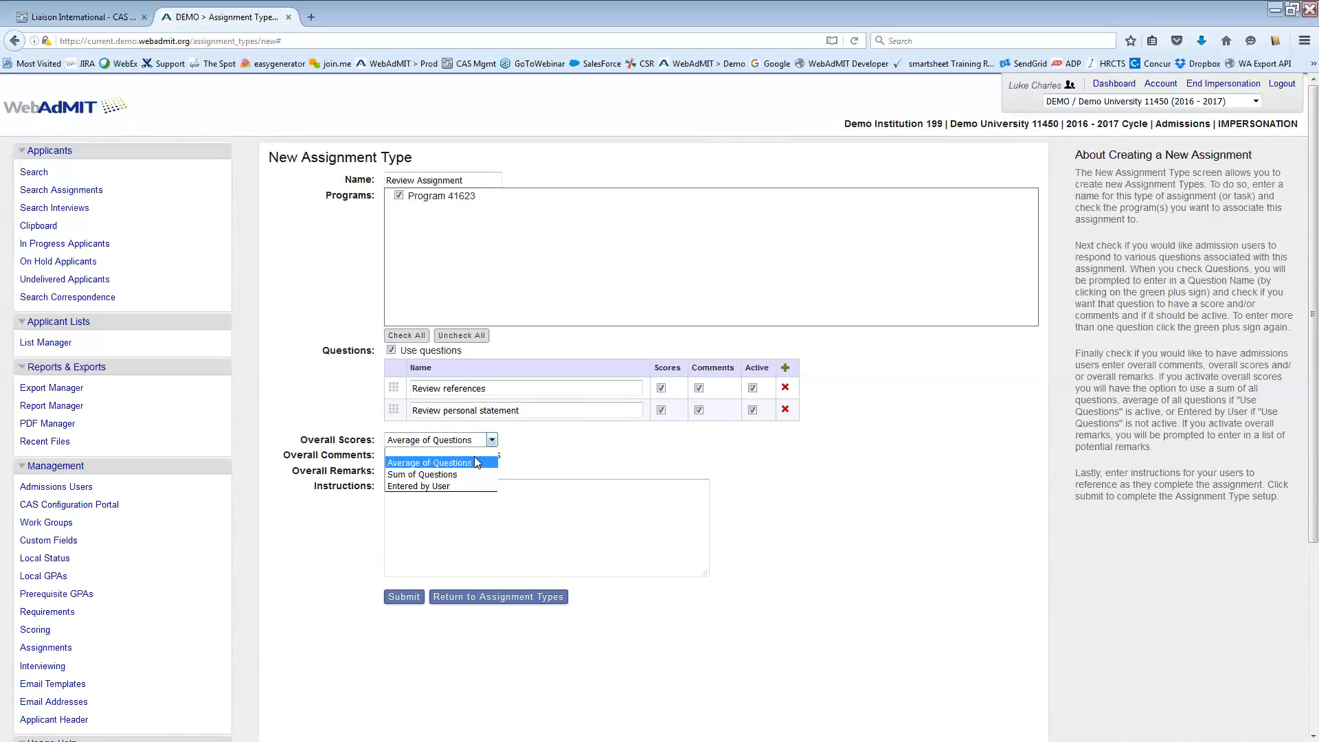
pyautogui.click(475, 469)
pyautogui.click(491, 439)
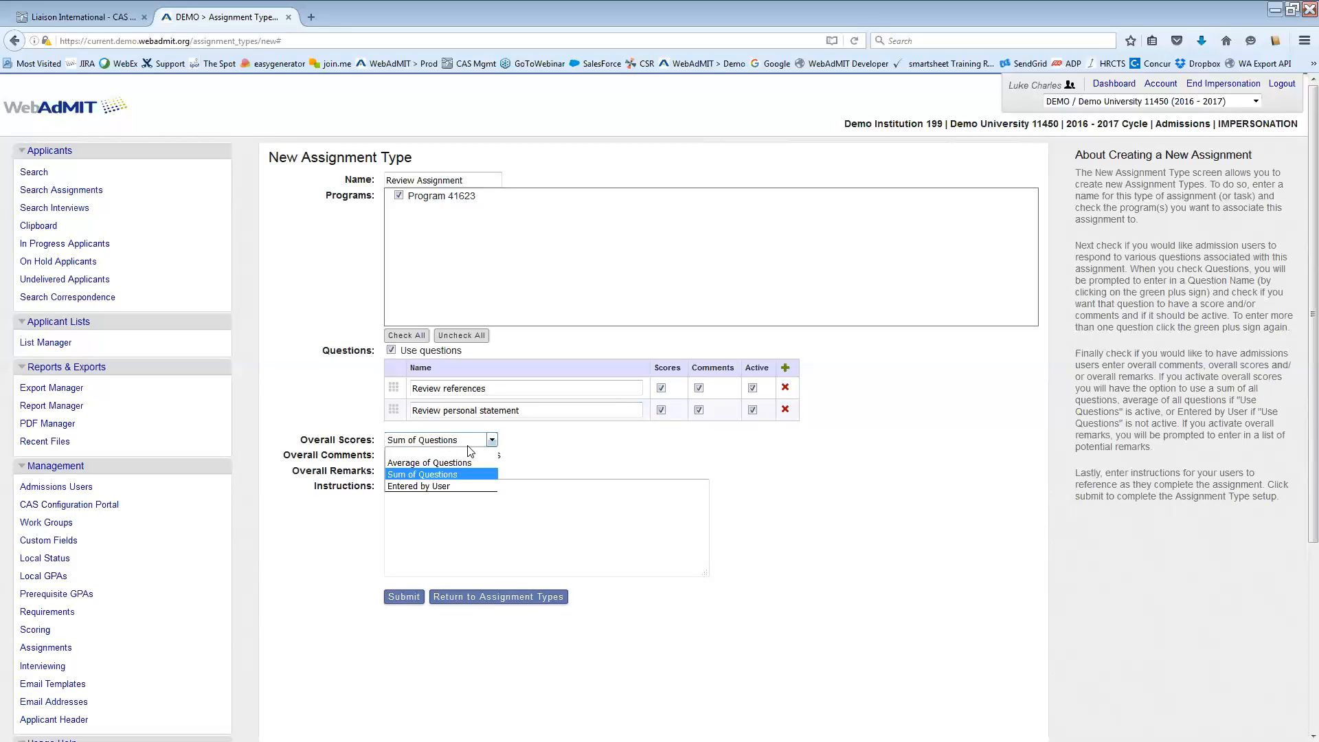
pyautogui.click(422, 493)
pyautogui.click(491, 440)
pyautogui.click(433, 486)
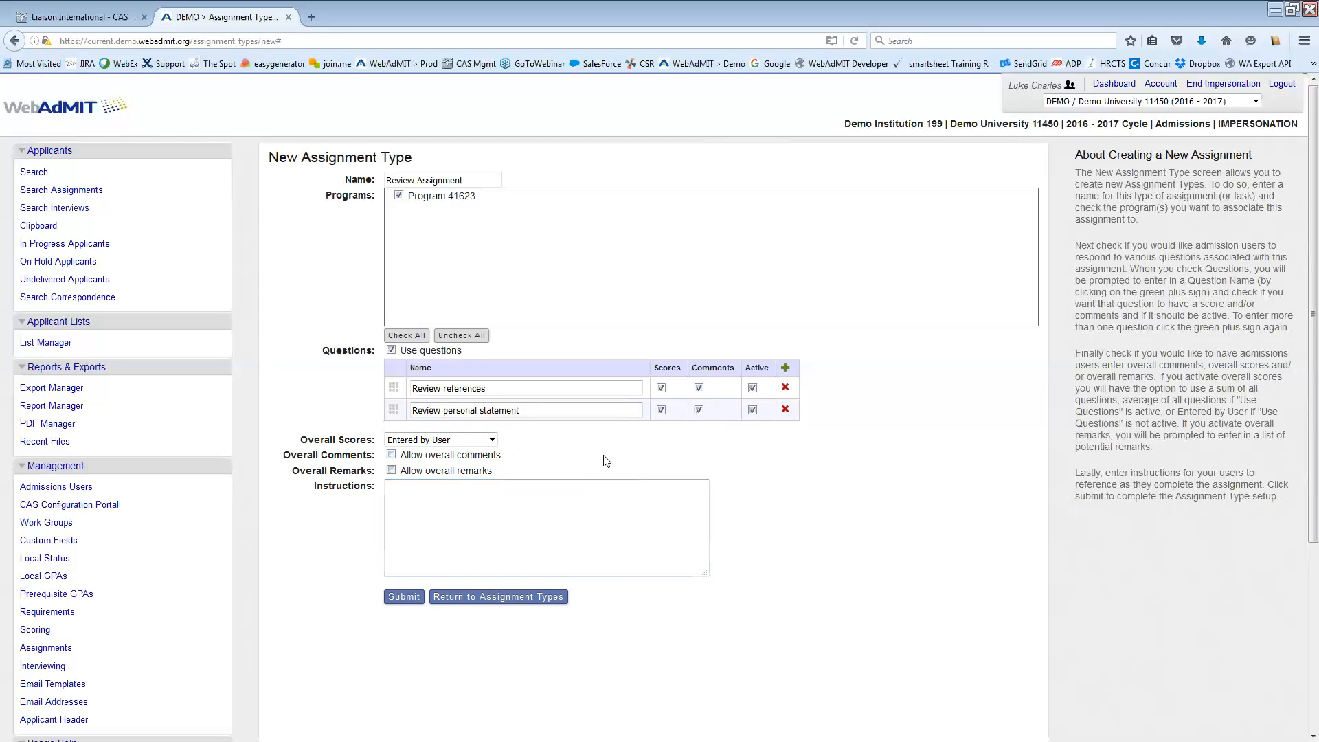
# Set the overall scores to Sum of Questions and allow overall comments and overall remarks
pyautogui.click(481, 442)
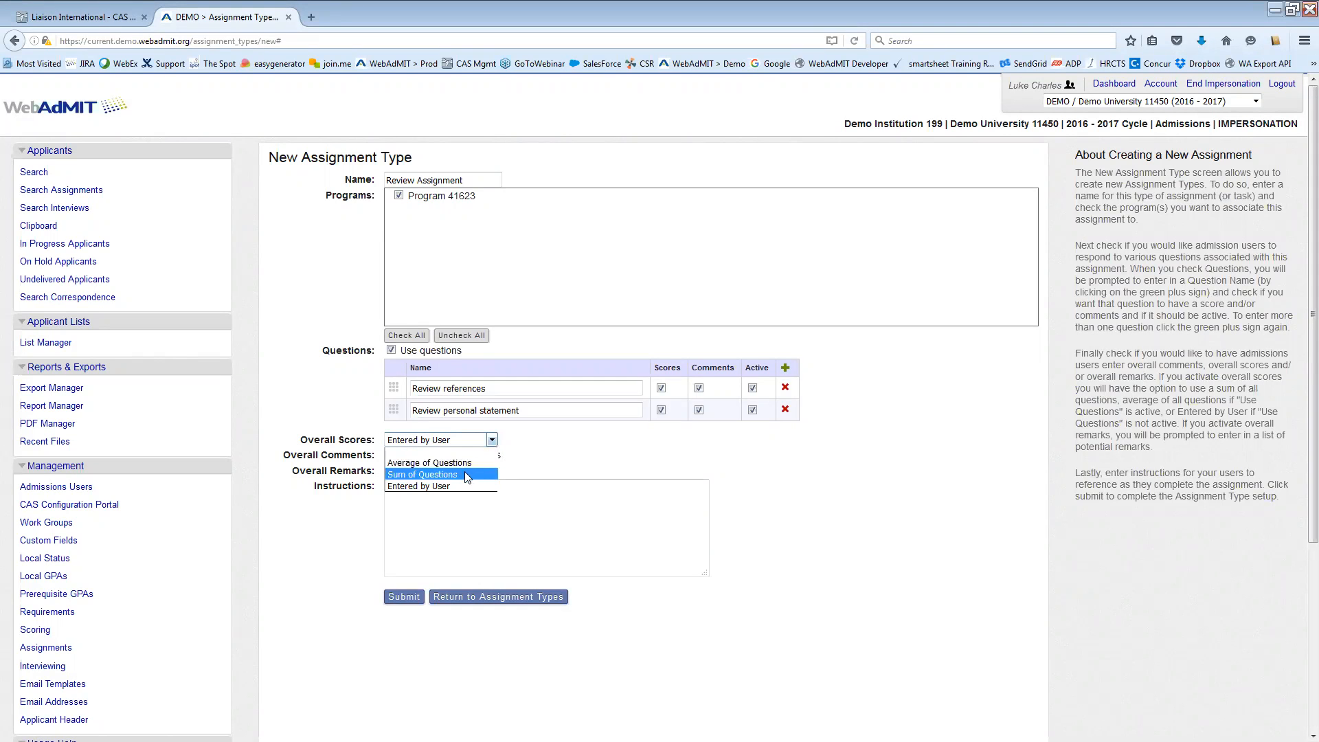
pyautogui.click(467, 476)
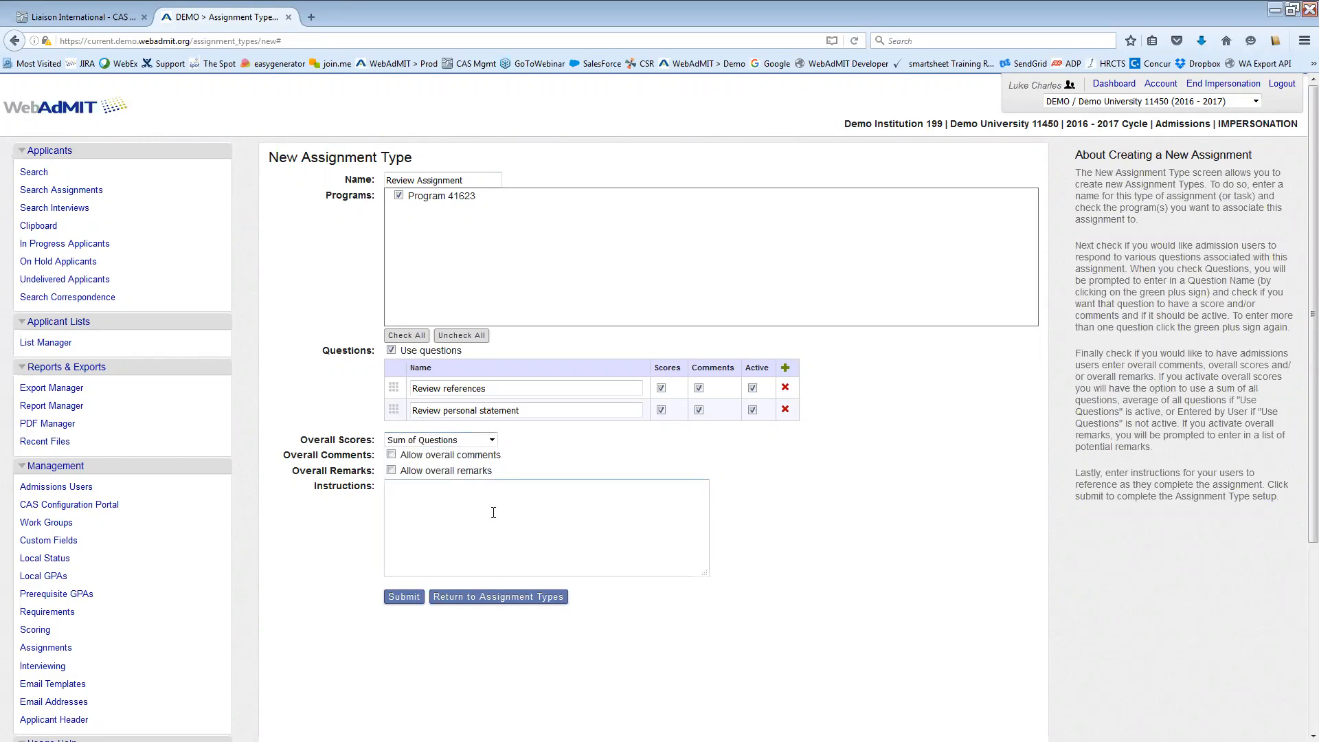
pyautogui.click(391, 454)
pyautogui.click(391, 472)
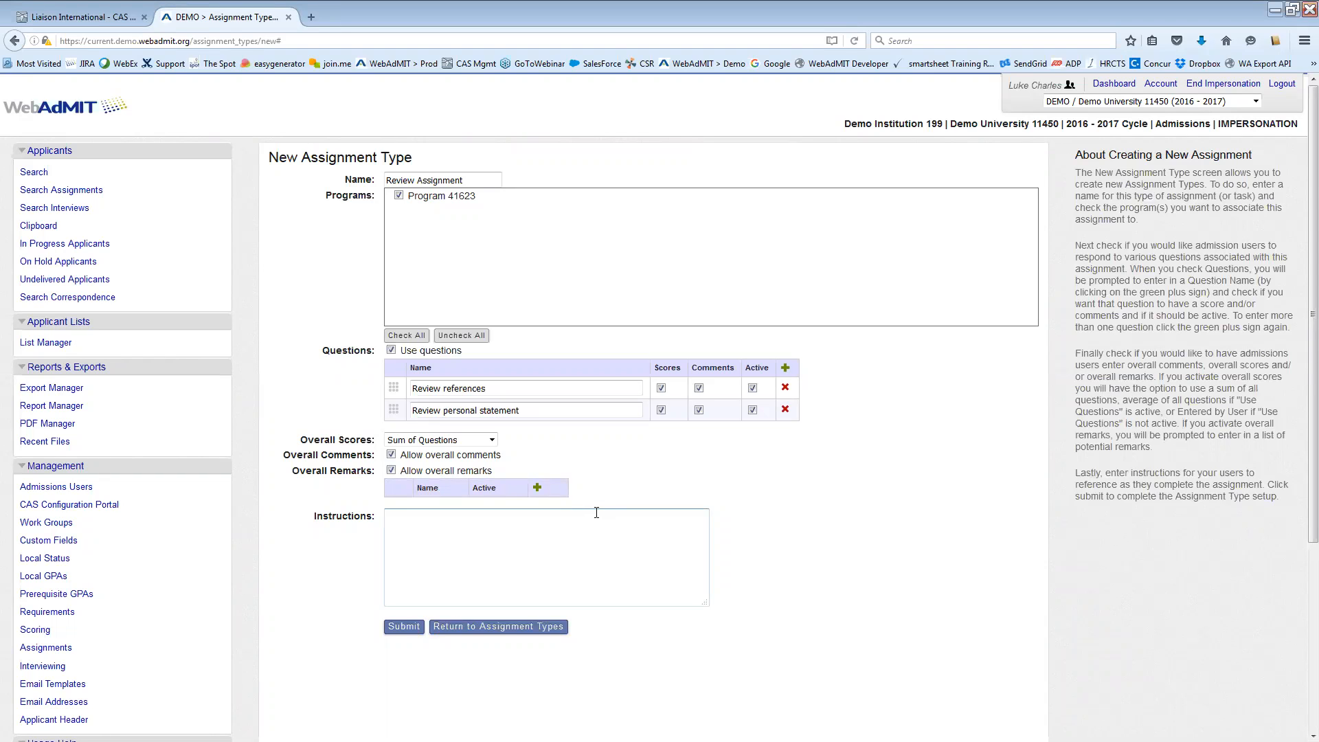
# Add an overall remark named "Recommend interview" to the assignment type
pyautogui.click(538, 488)
pyautogui.moveTo(473, 512); pyautogui.dragTo(325, 509)
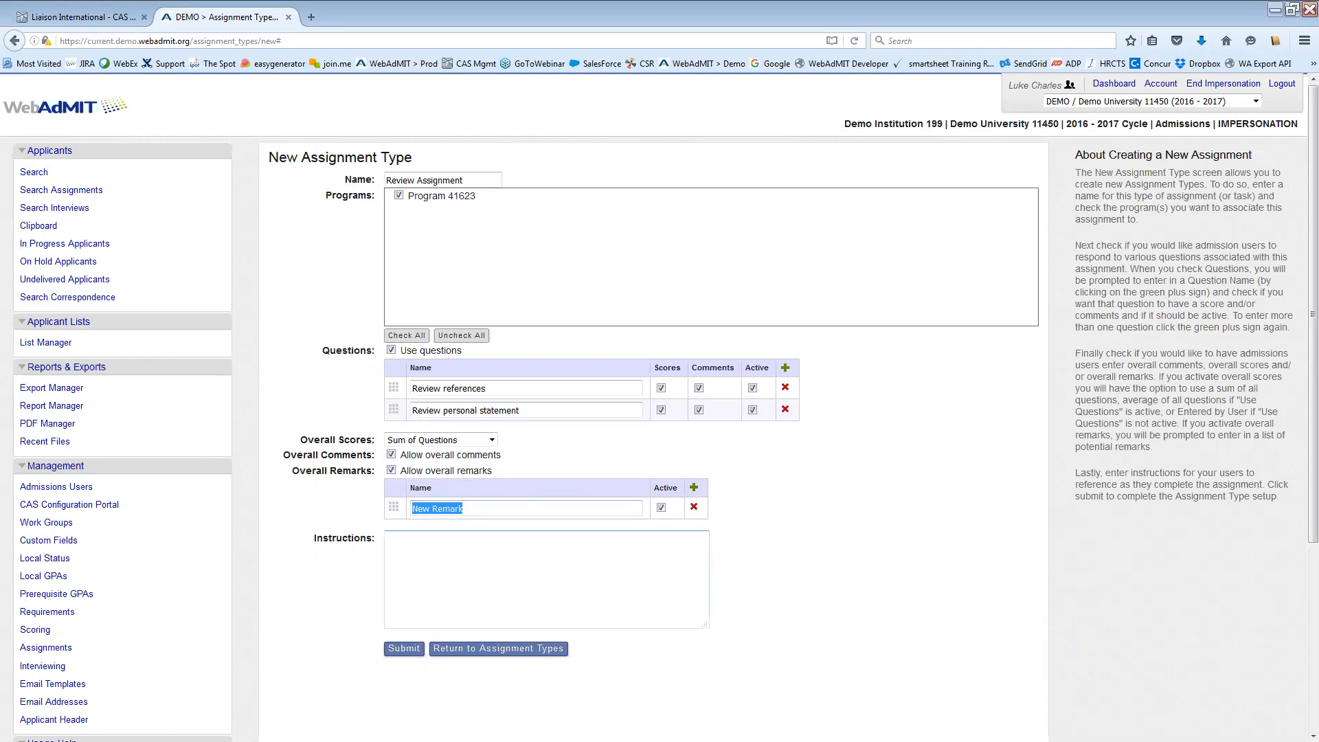
pyautogui.press('BackSpace')
pyautogui.write('REc')
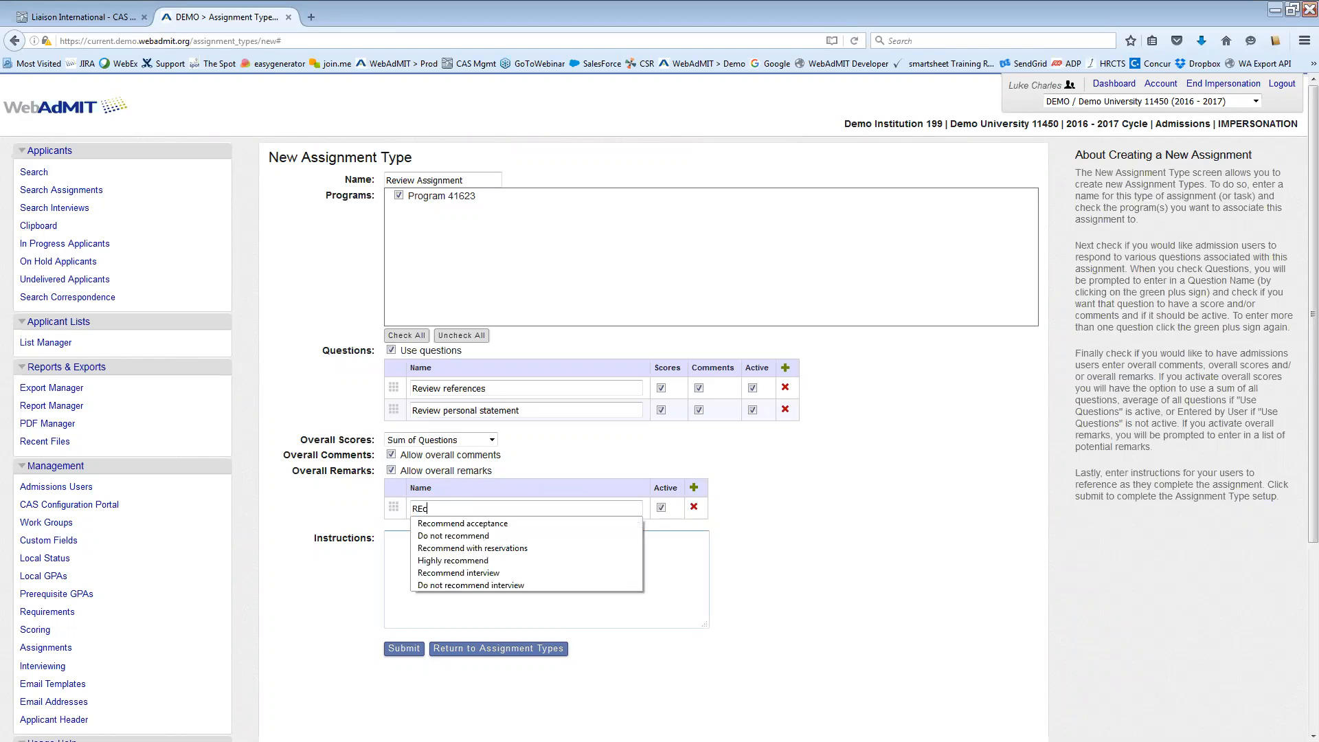
pyautogui.press('Up')
pyautogui.press('Up')
pyautogui.press('Return')
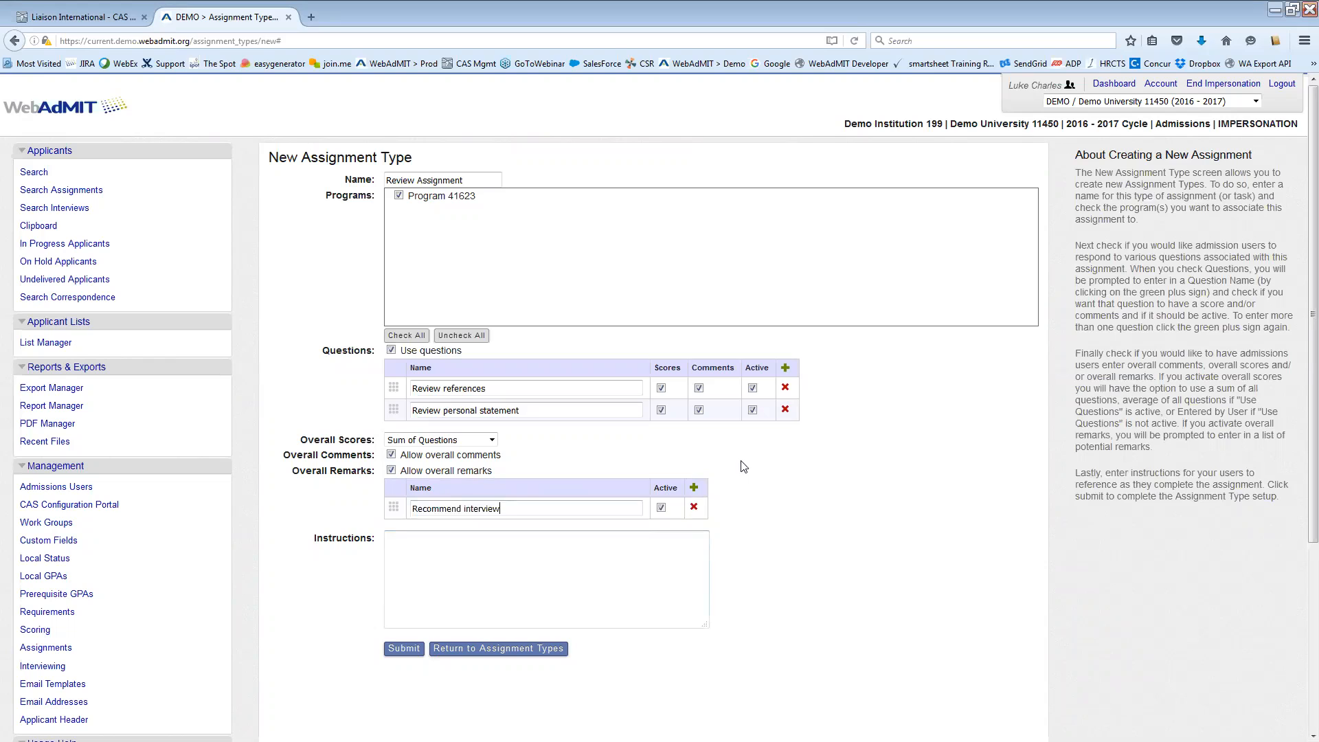
# Add a second overall remark named "Do not recommend interview"
pyautogui.click(694, 488)
pyautogui.write('Don')
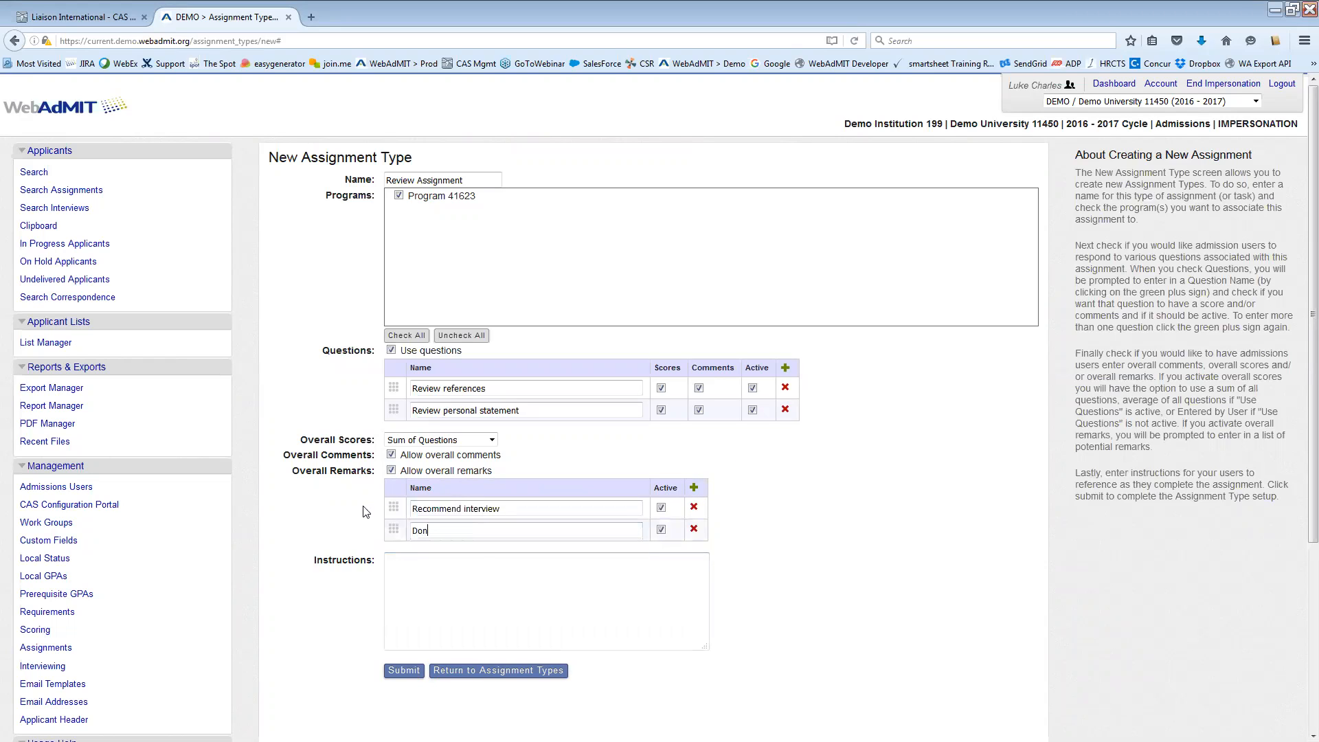
pyautogui.press('BackSpace')
pyautogui.write('not')
pyautogui.press('Down')
pyautogui.press('Down')
pyautogui.press('Return')
# Add a third overall remark named "Recommend further review" and move it to the top of the remarks
pyautogui.click(694, 487)
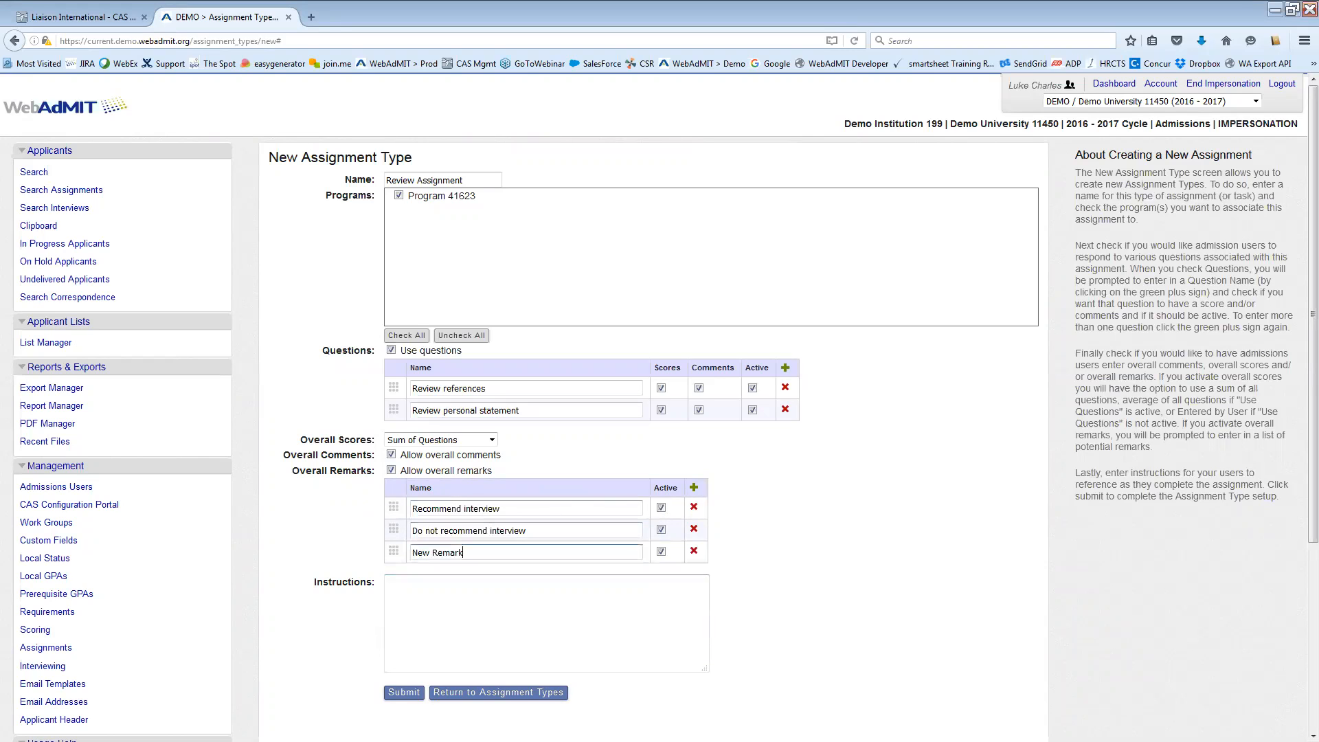
pyautogui.write('Recommen')
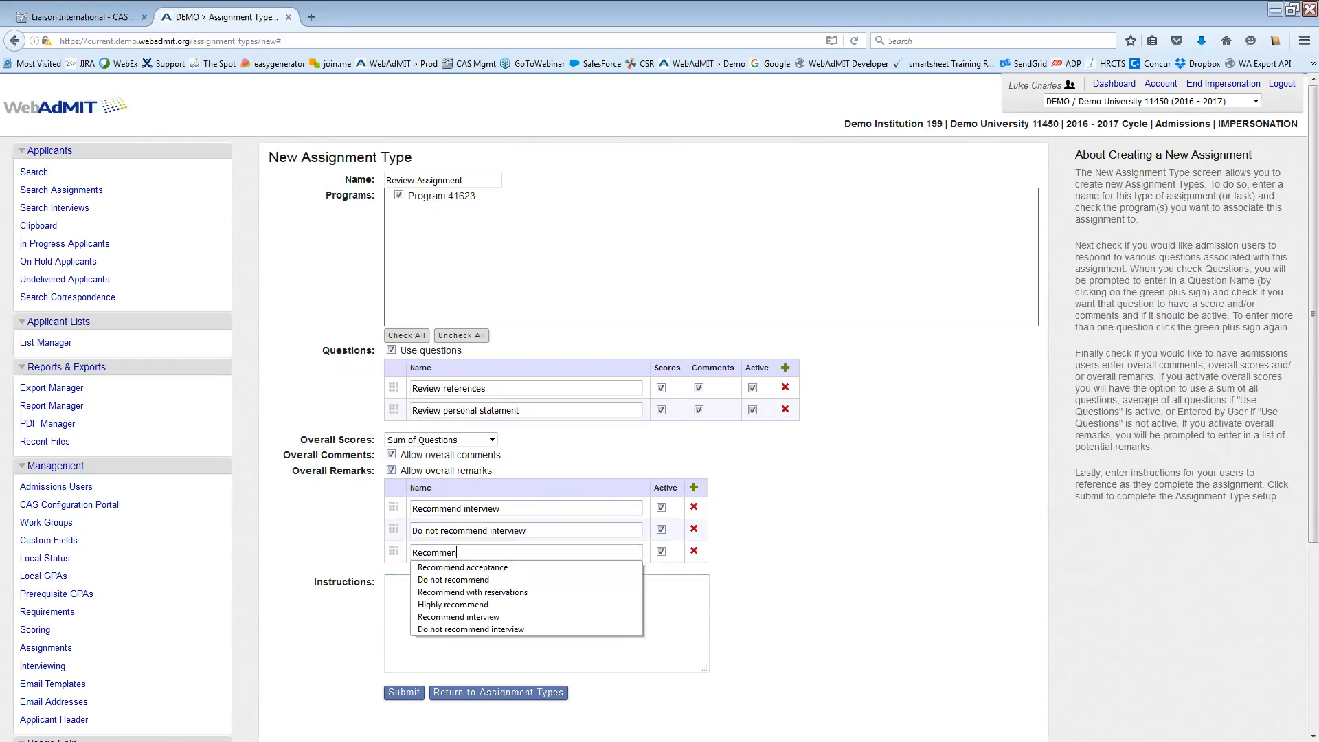
pyautogui.write('d further review')
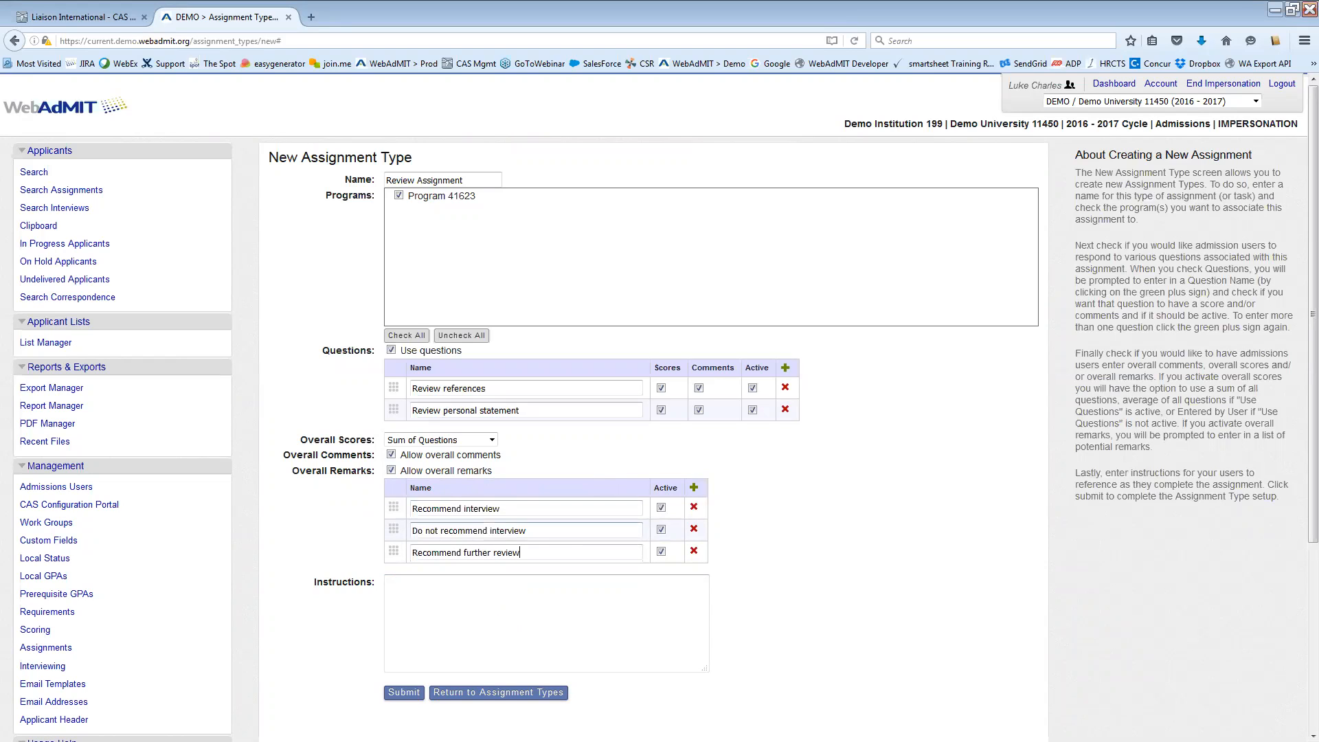
pyautogui.moveTo(394, 551); pyautogui.dragTo(394, 507)
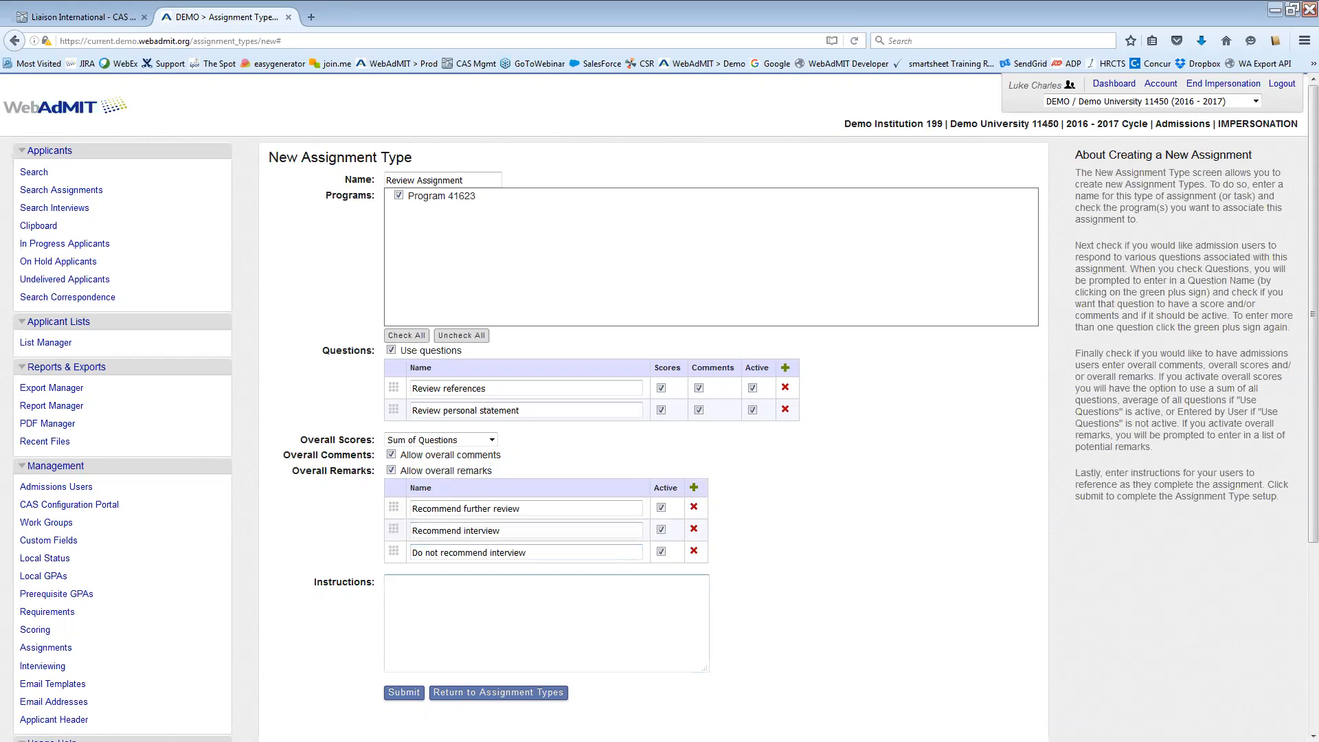
# Submit the assignment type with the instructions "Instructions go here." and move Review Assignment above Review Assignment 1 in the list
pyautogui.write('Instructions go here.')
pyautogui.scroll(-2, 660, 413)
pyautogui.click(404, 614)
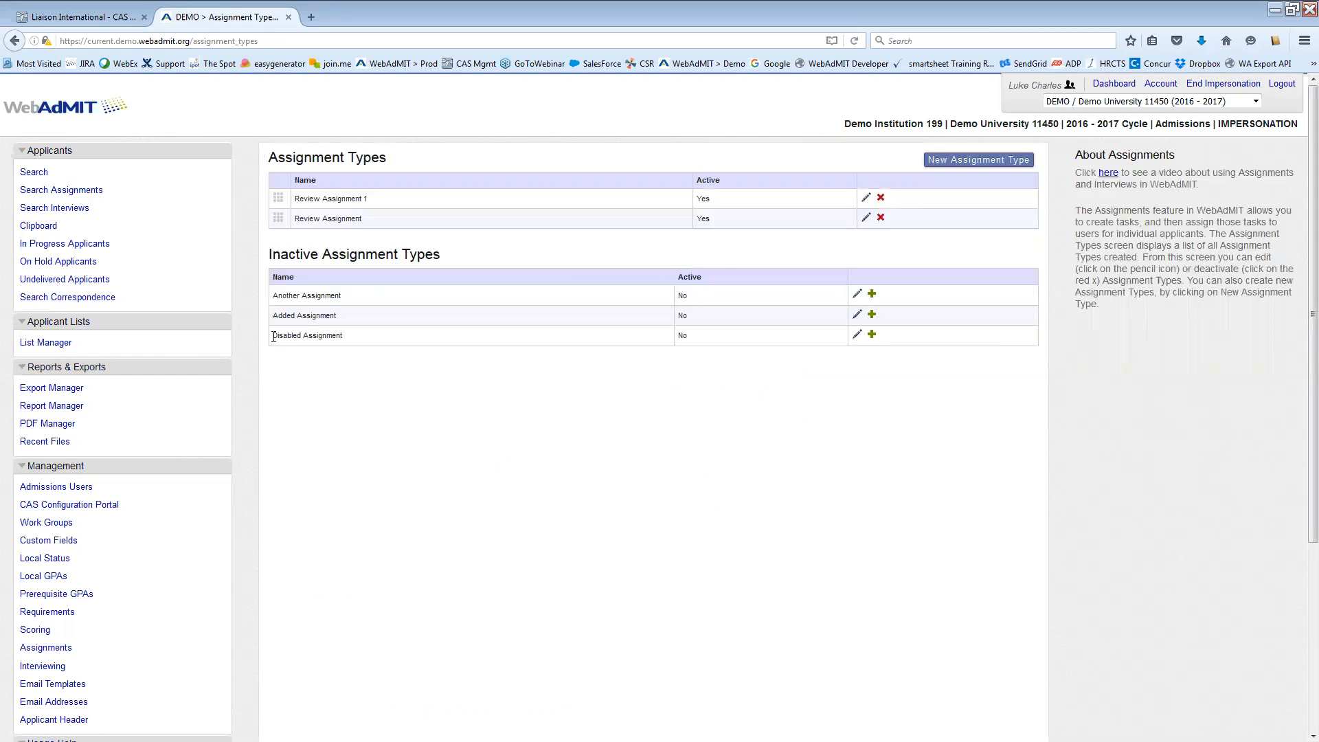
pyautogui.moveTo(278, 219); pyautogui.dragTo(278, 198)
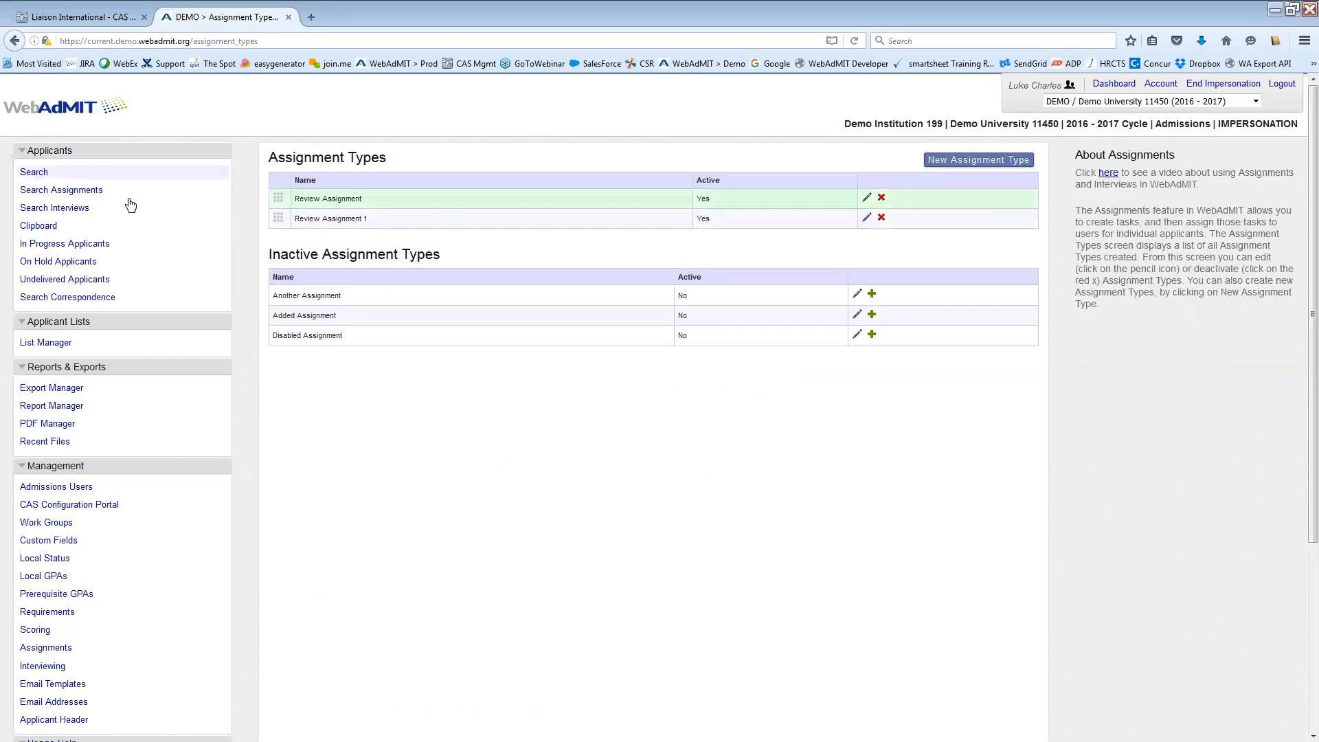
# Open an applicant's record from the applicant search and collapse its Interviews section
pyautogui.click(82, 174)
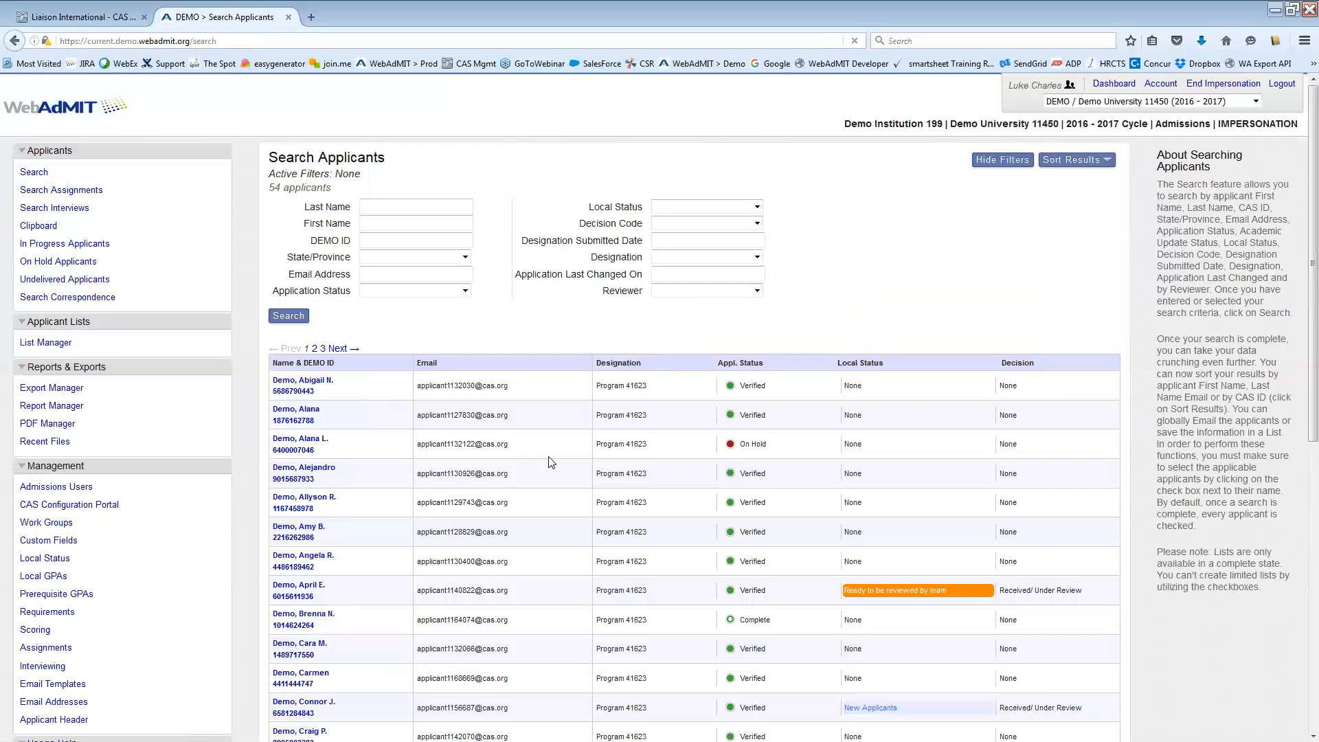
pyautogui.scroll(-5, 460, 495)
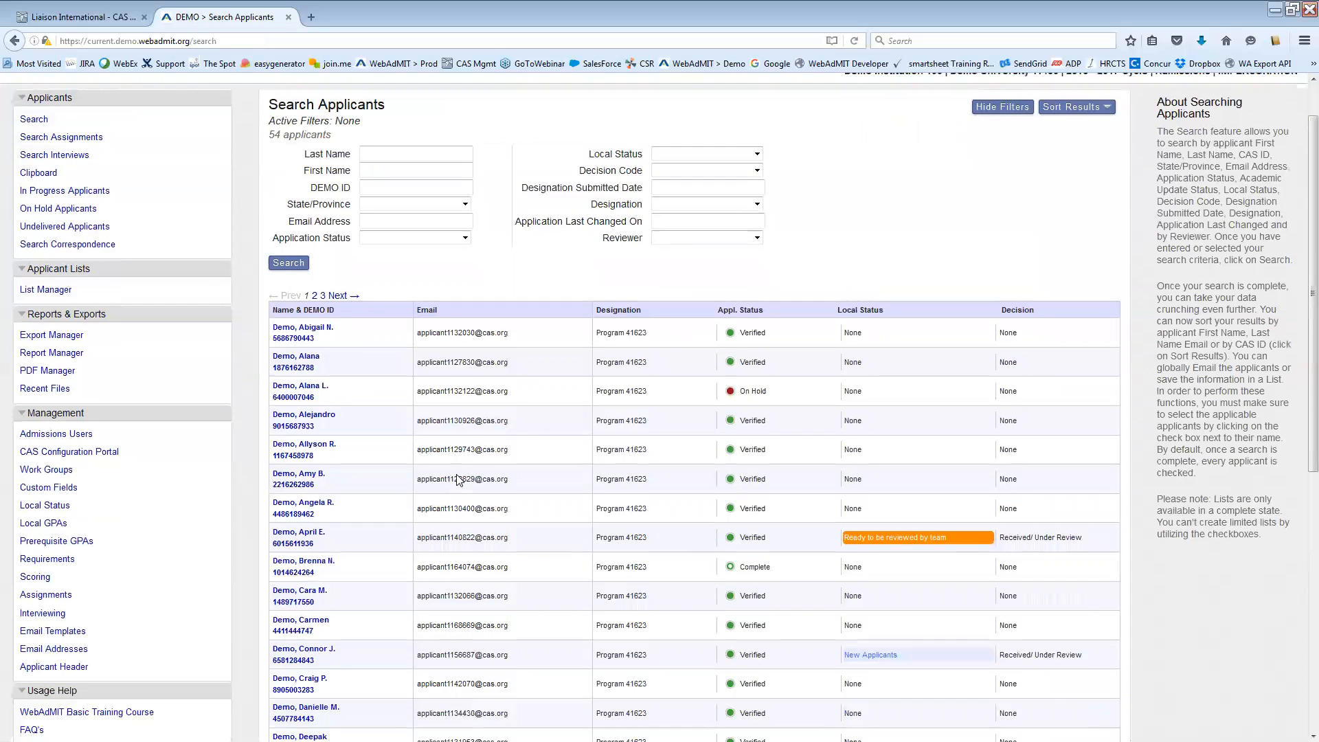
pyautogui.scroll(-2, 369, 498)
pyautogui.click(302, 578)
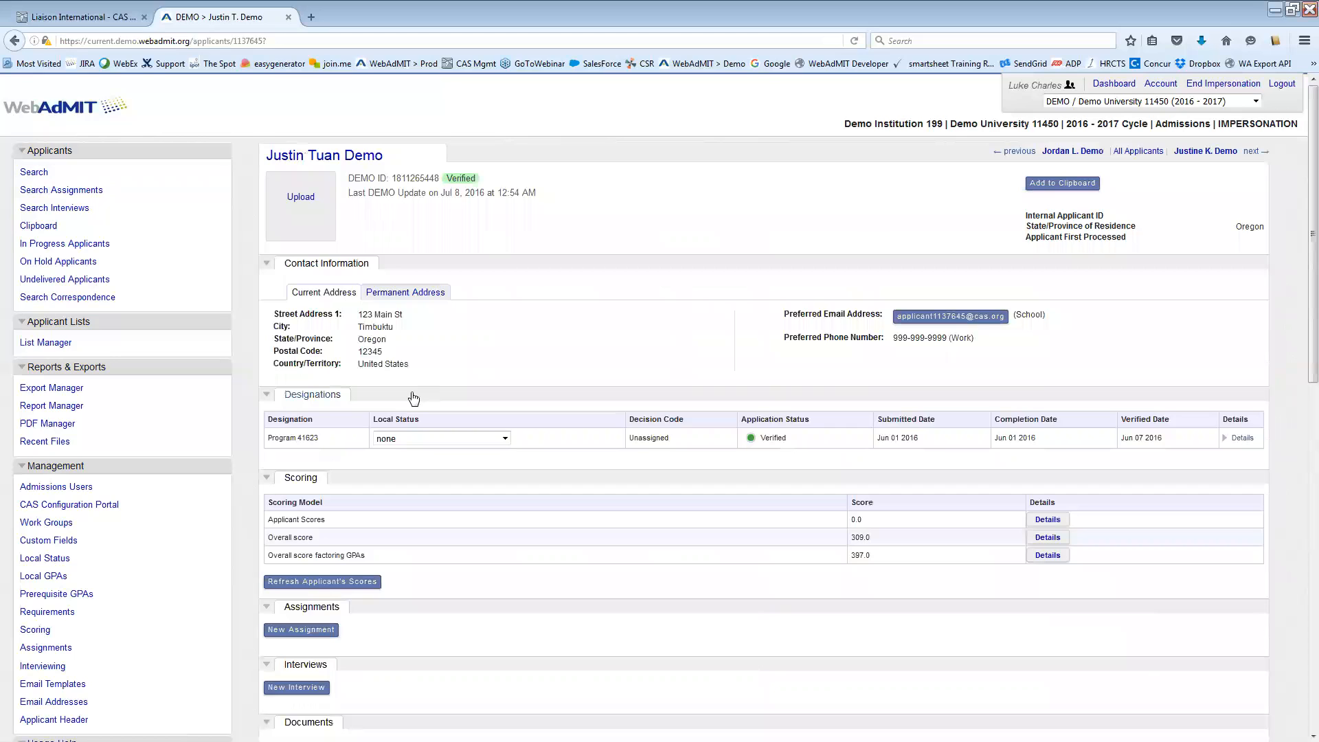
pyautogui.click(305, 664)
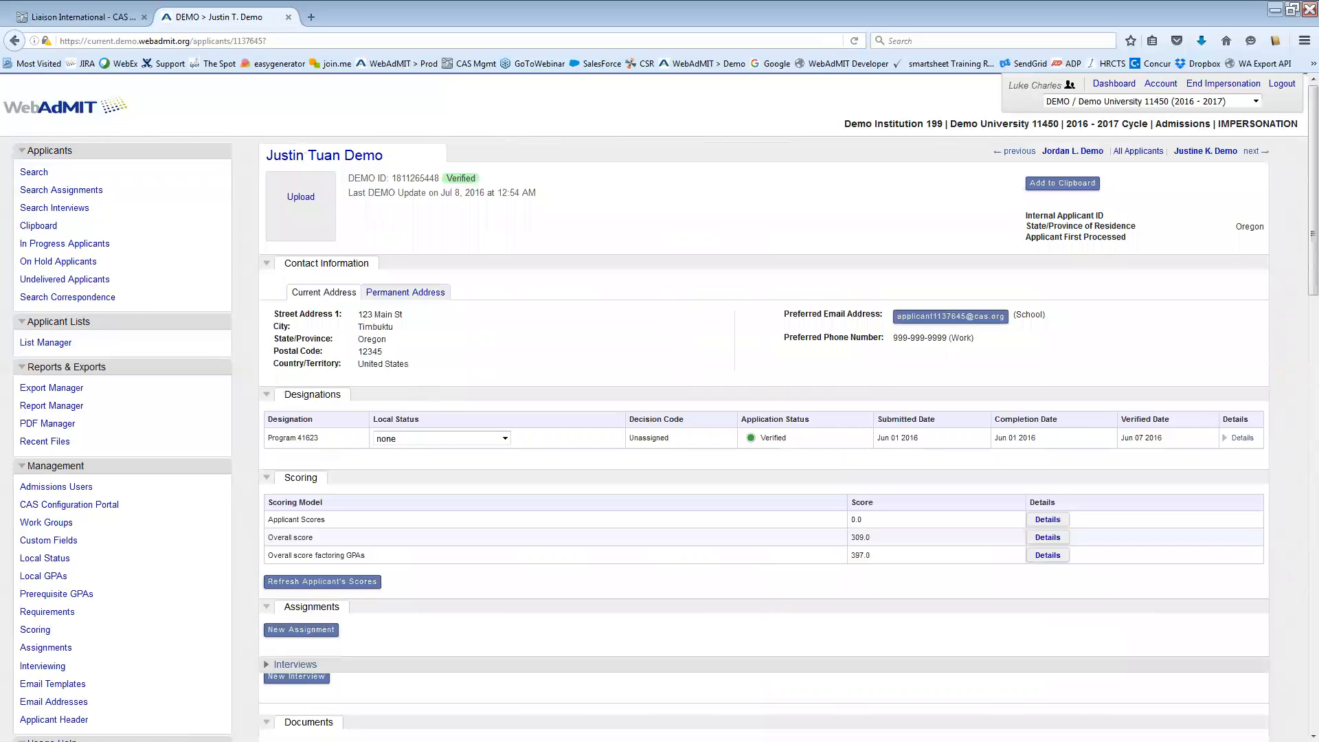
# Start a new assignment for the applicant, choosing the Review Assignment type and the first listed reviewer
pyautogui.scroll(-3, 294, 481)
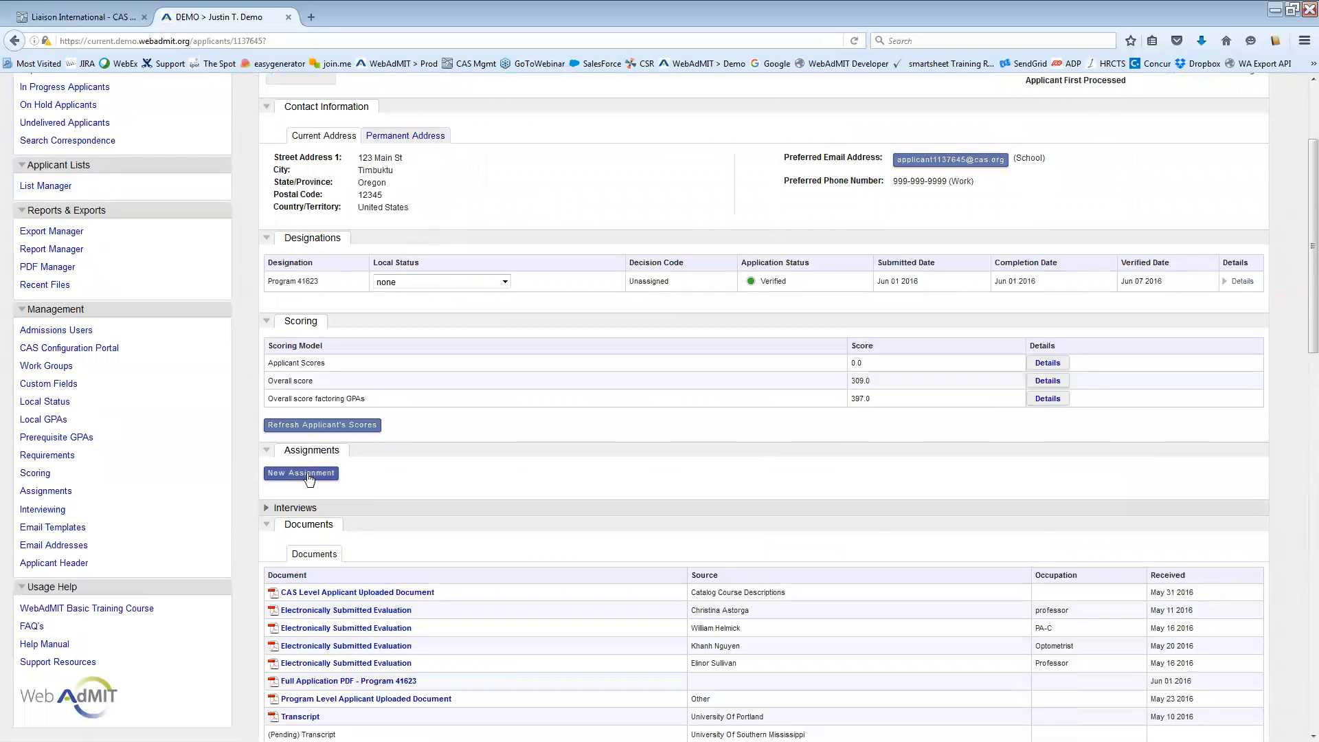
pyautogui.click(313, 474)
pyautogui.click(715, 214)
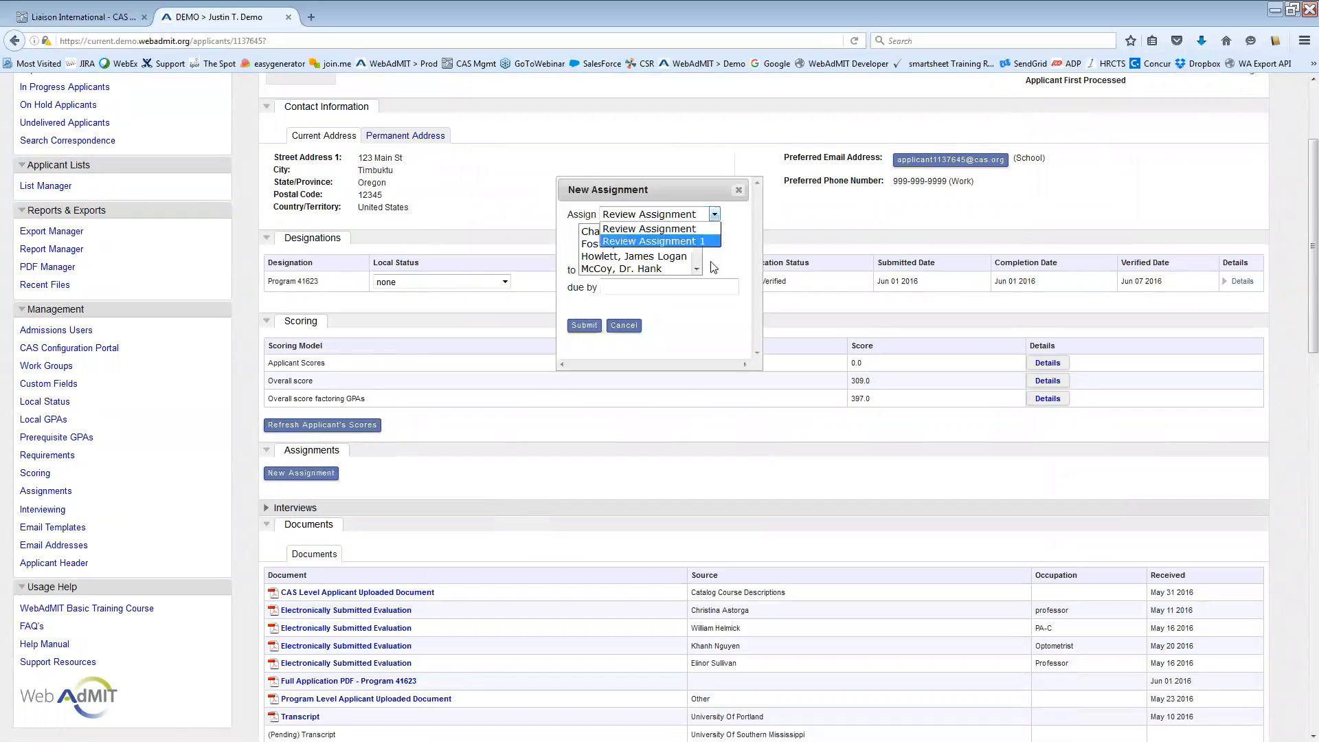
pyautogui.click(701, 228)
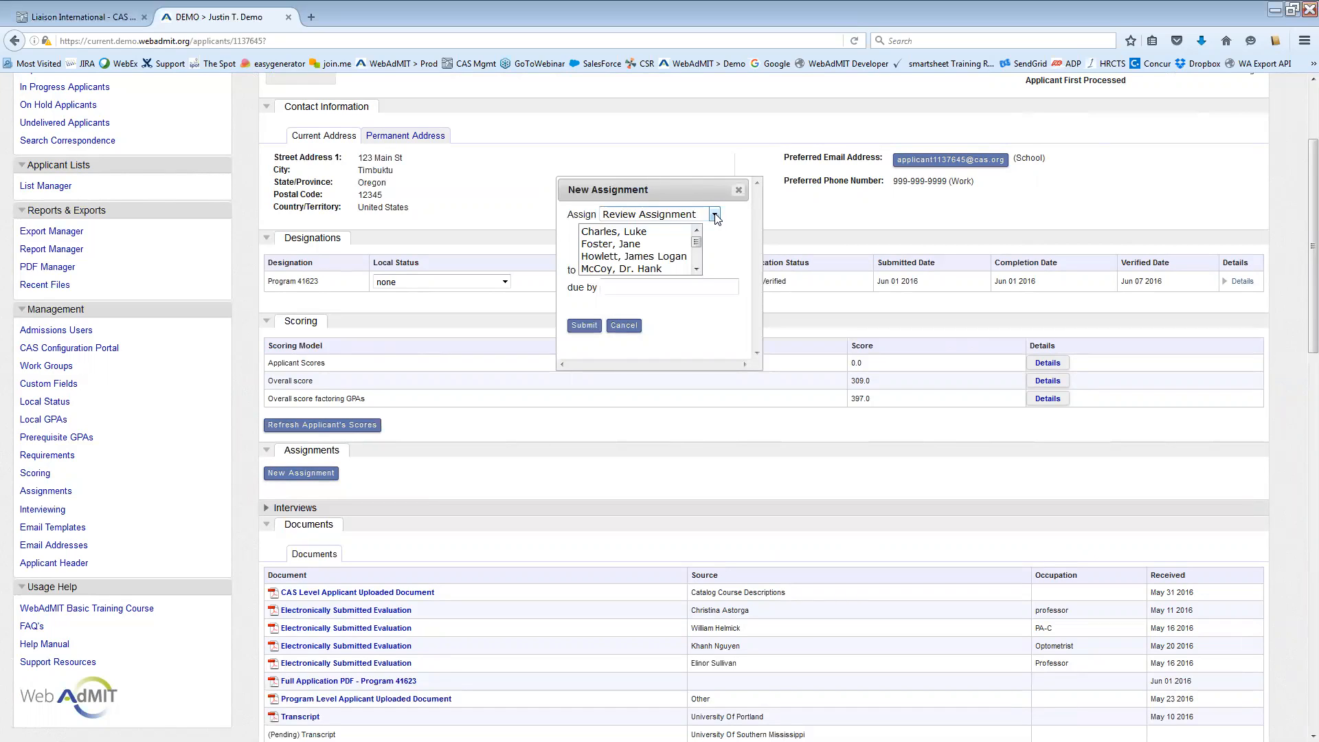
pyautogui.click(715, 215)
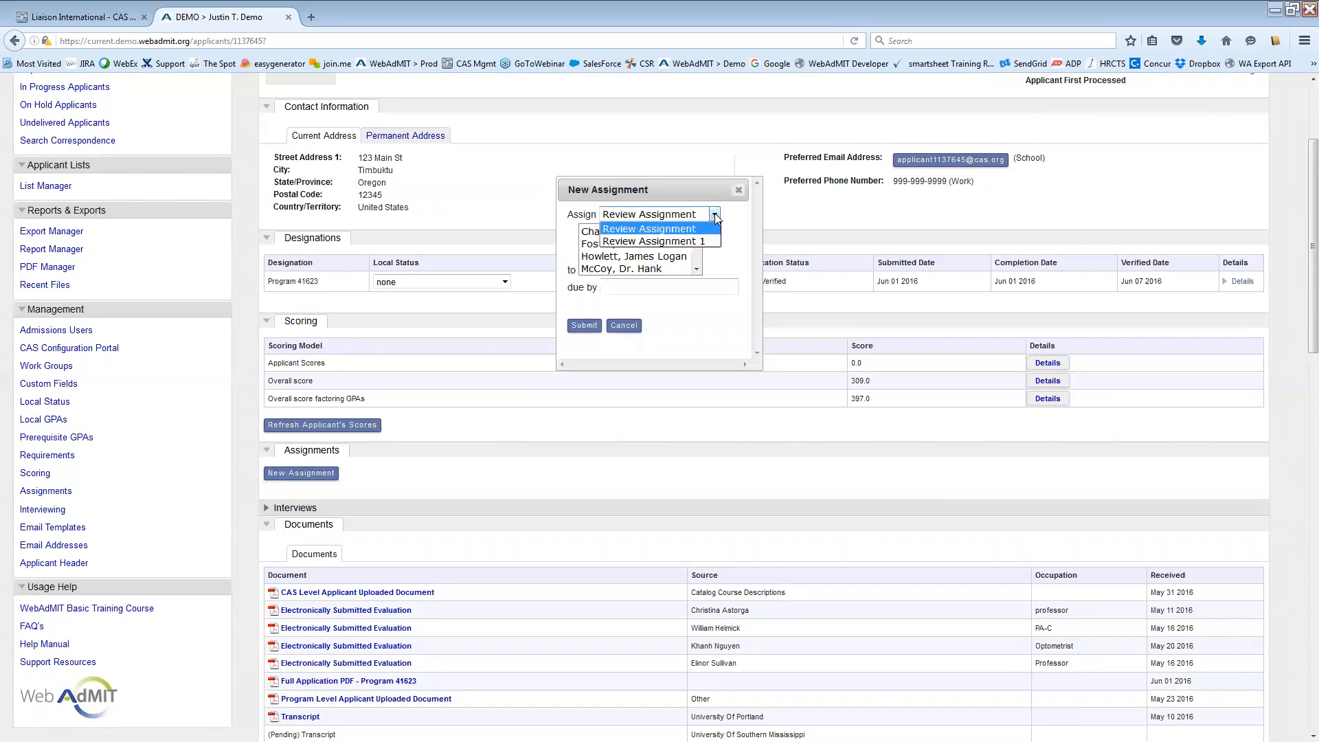
pyautogui.click(715, 214)
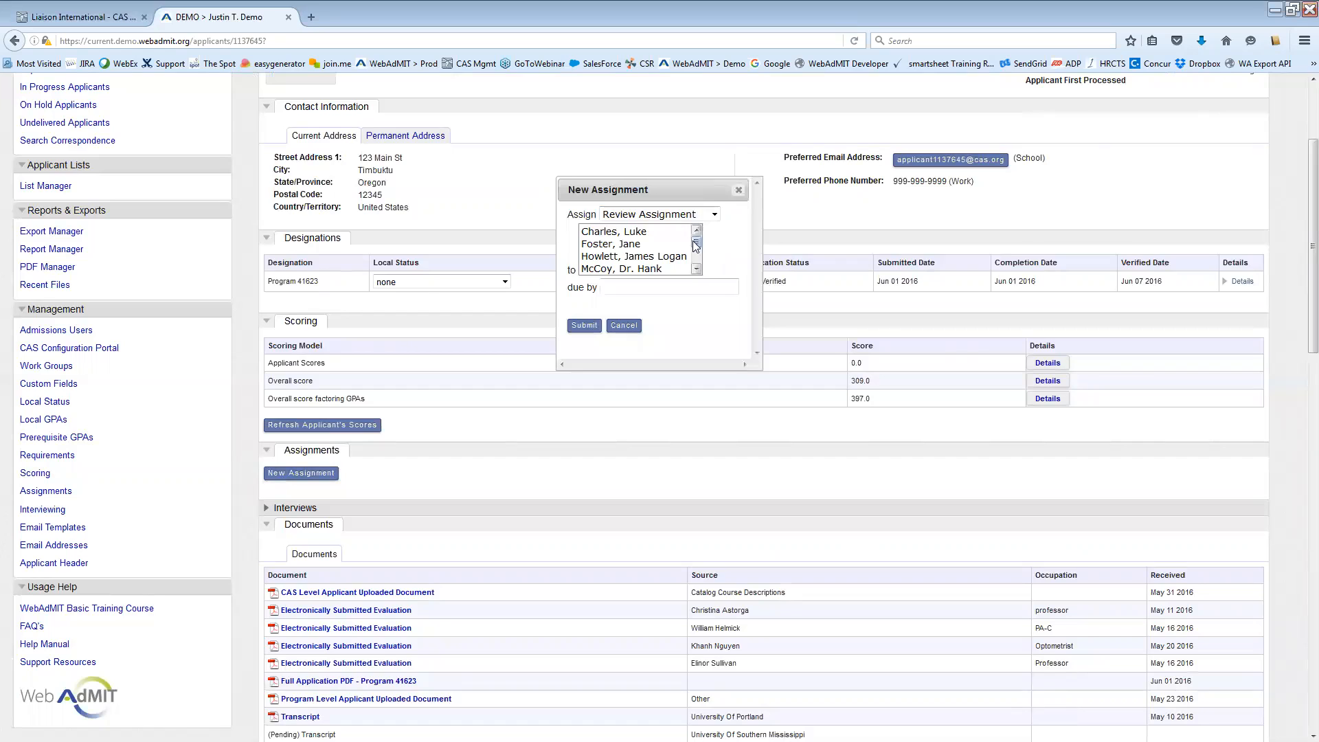
pyautogui.click(680, 234)
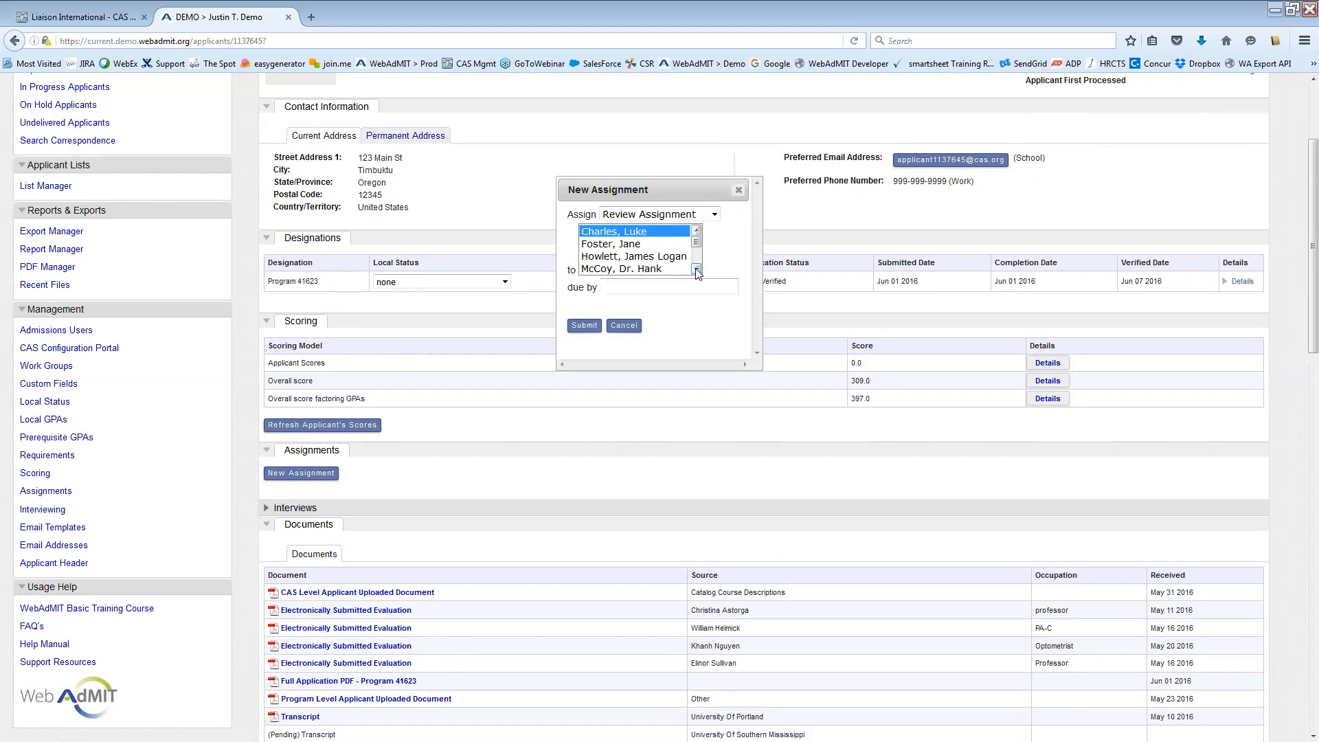
# Try adding and removing the third and fourth listed reviewers in the assignment's reviewer selection
pyautogui.keyDown('ctrl'); pyautogui.click(643, 256); pyautogui.keyUp('ctrl')
pyautogui.keyDown('ctrl'); pyautogui.click(640, 269); pyautogui.keyUp('ctrl')
pyautogui.keyDown('ctrl'); pyautogui.click(660, 268); pyautogui.keyUp('ctrl')
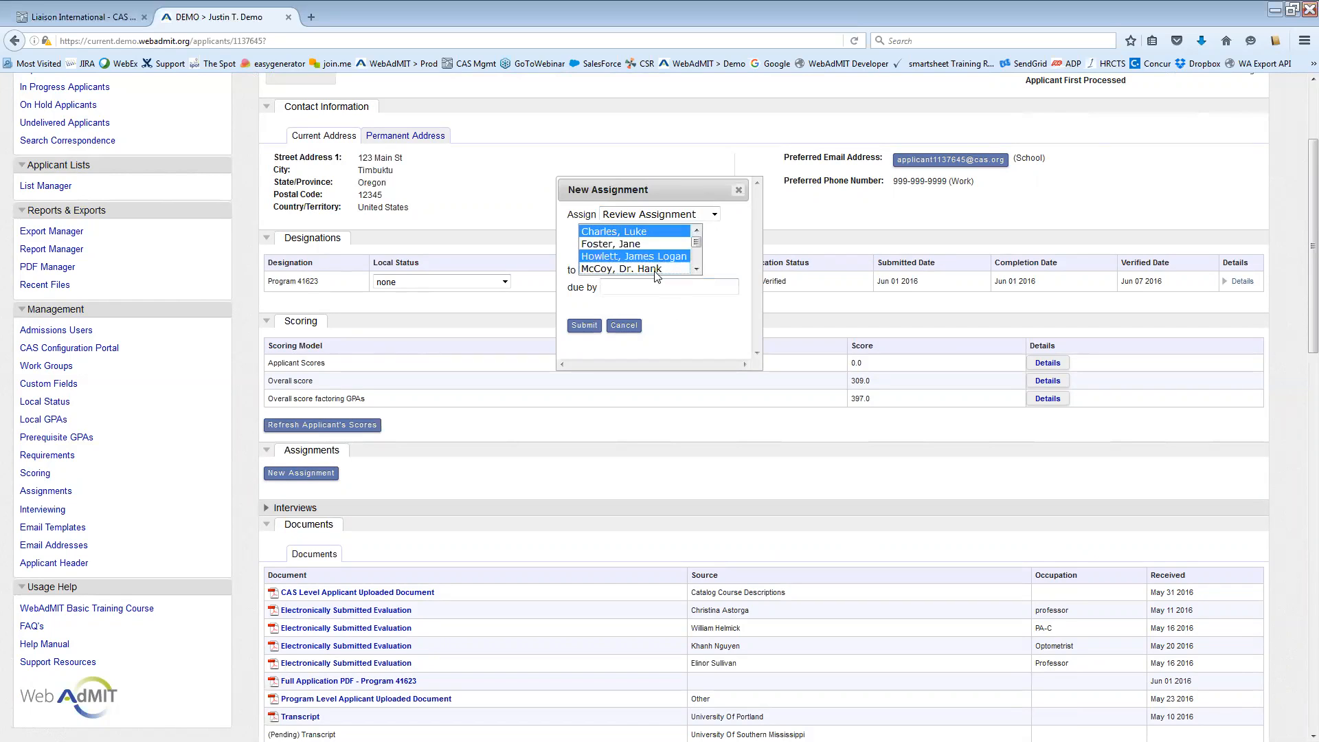
pyautogui.keyDown('ctrl'); pyautogui.click(635, 259); pyautogui.keyUp('ctrl')
pyautogui.keyDown('ctrl'); pyautogui.click(633, 269); pyautogui.keyUp('ctrl')
pyautogui.keyDown('ctrl'); pyautogui.click(635, 257); pyautogui.keyUp('ctrl')
pyautogui.keyDown('ctrl'); pyautogui.click(643, 269); pyautogui.keyUp('ctrl')
pyautogui.keyDown('ctrl'); pyautogui.click(641, 256); pyautogui.keyUp('ctrl')
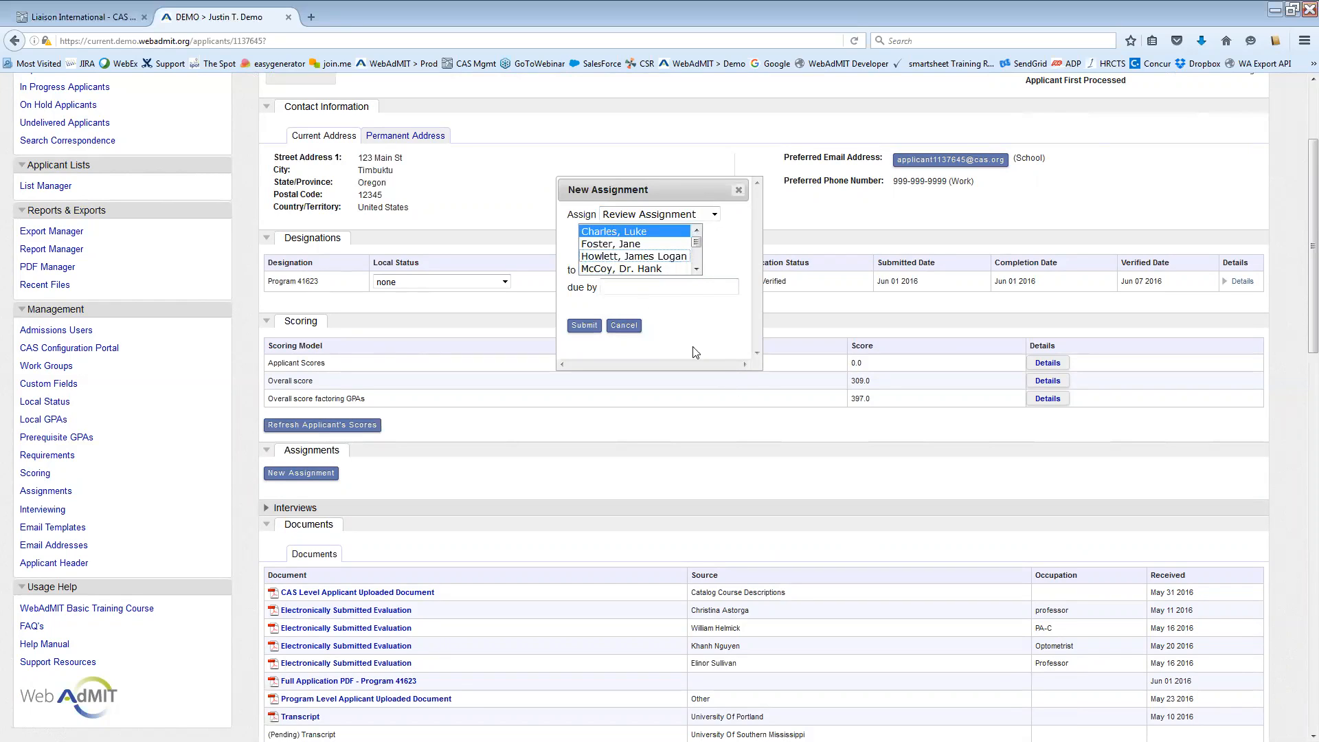
# Set the assignment's due date to 11/01/2016 and submit it
pyautogui.click(621, 286)
pyautogui.click(756, 308)
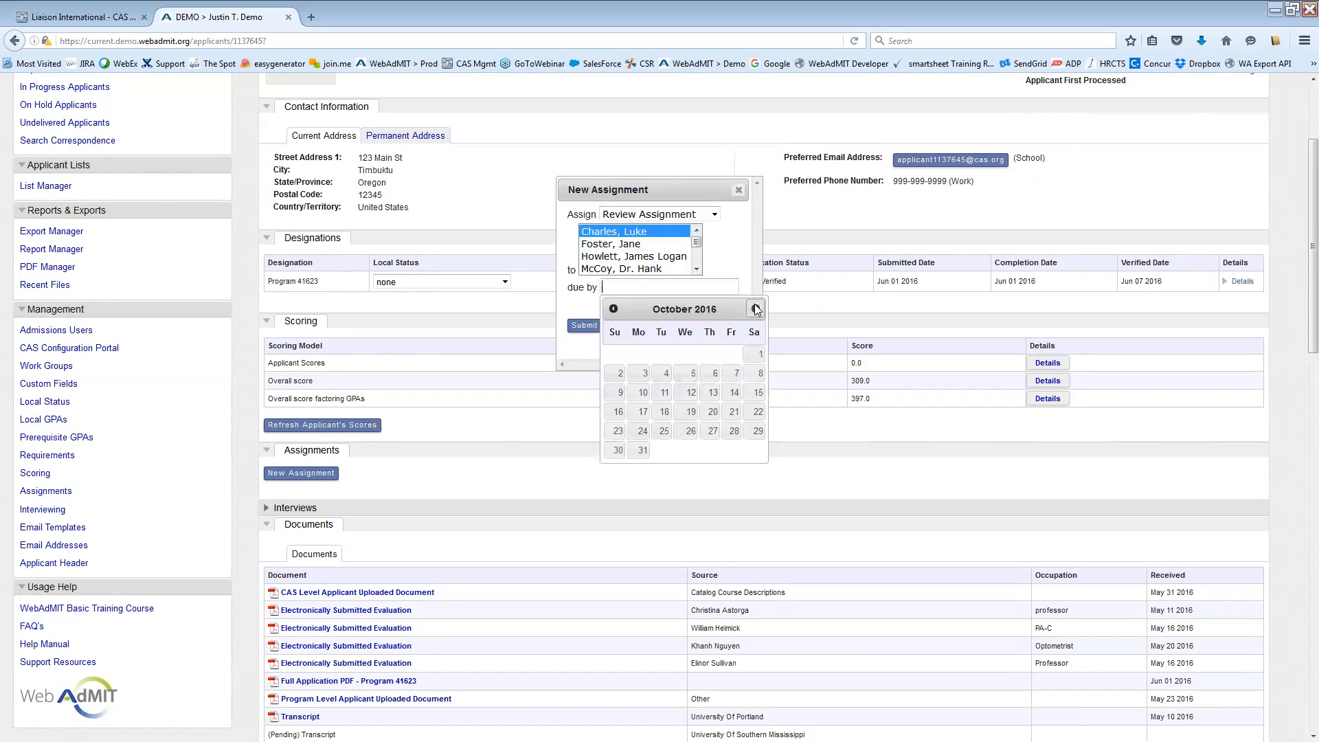
pyautogui.click(756, 309)
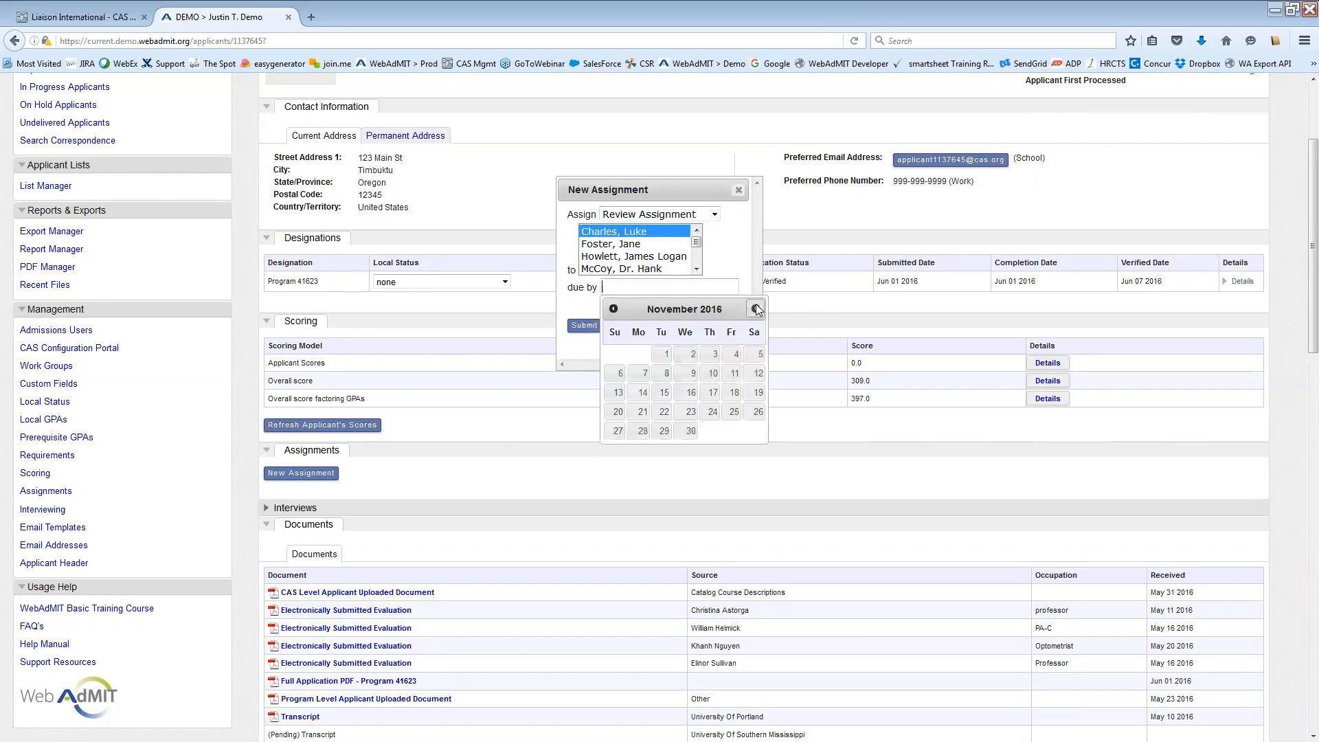
pyautogui.click(661, 358)
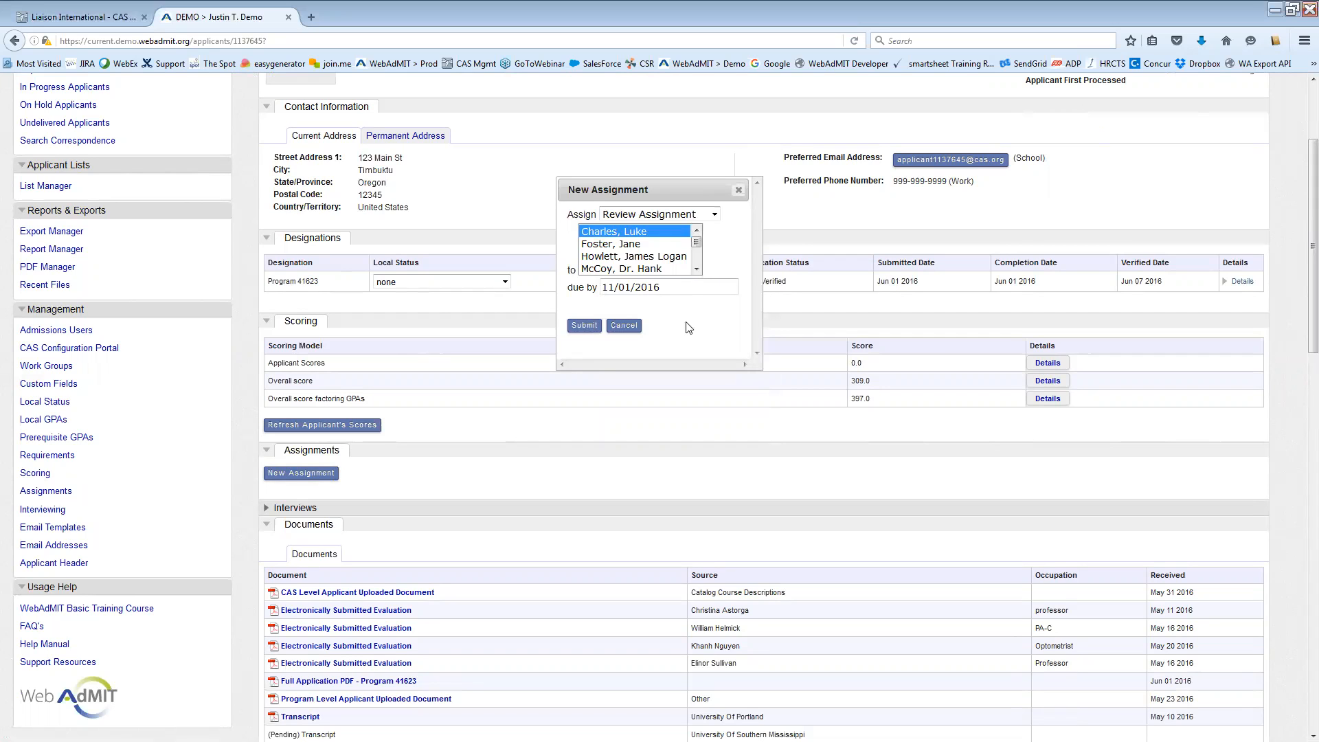
pyautogui.click(585, 326)
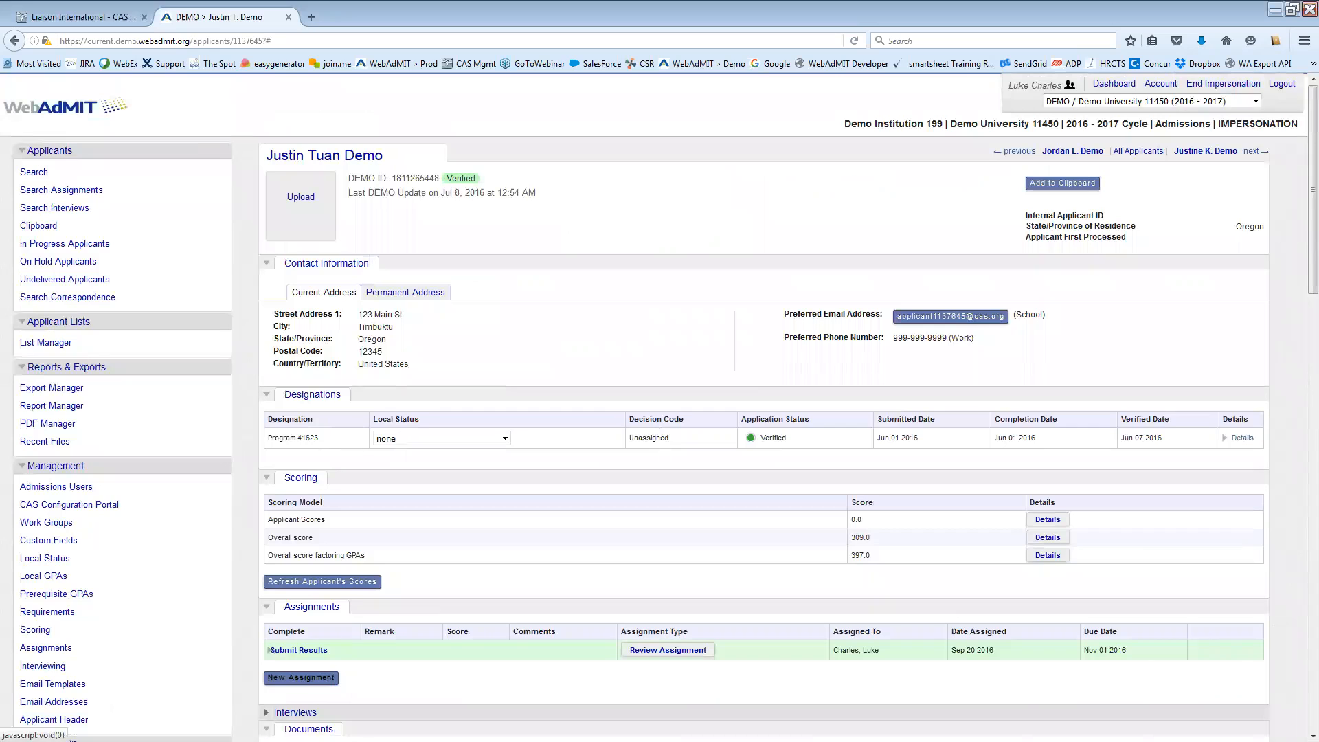
# On the dashboard, collapse the notes, expand Review Assignments and open the applicant whose review is due Nov 01 2016
pyautogui.click(1114, 84)
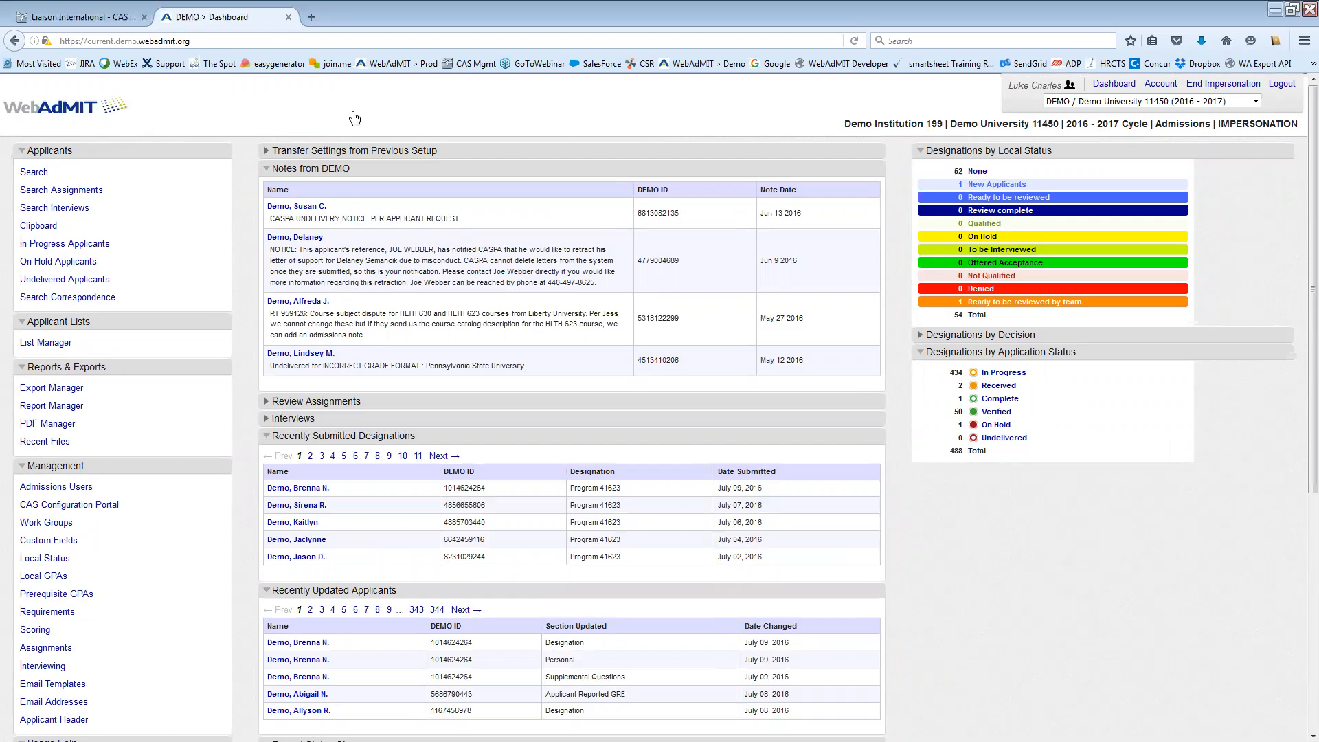
pyautogui.click(309, 168)
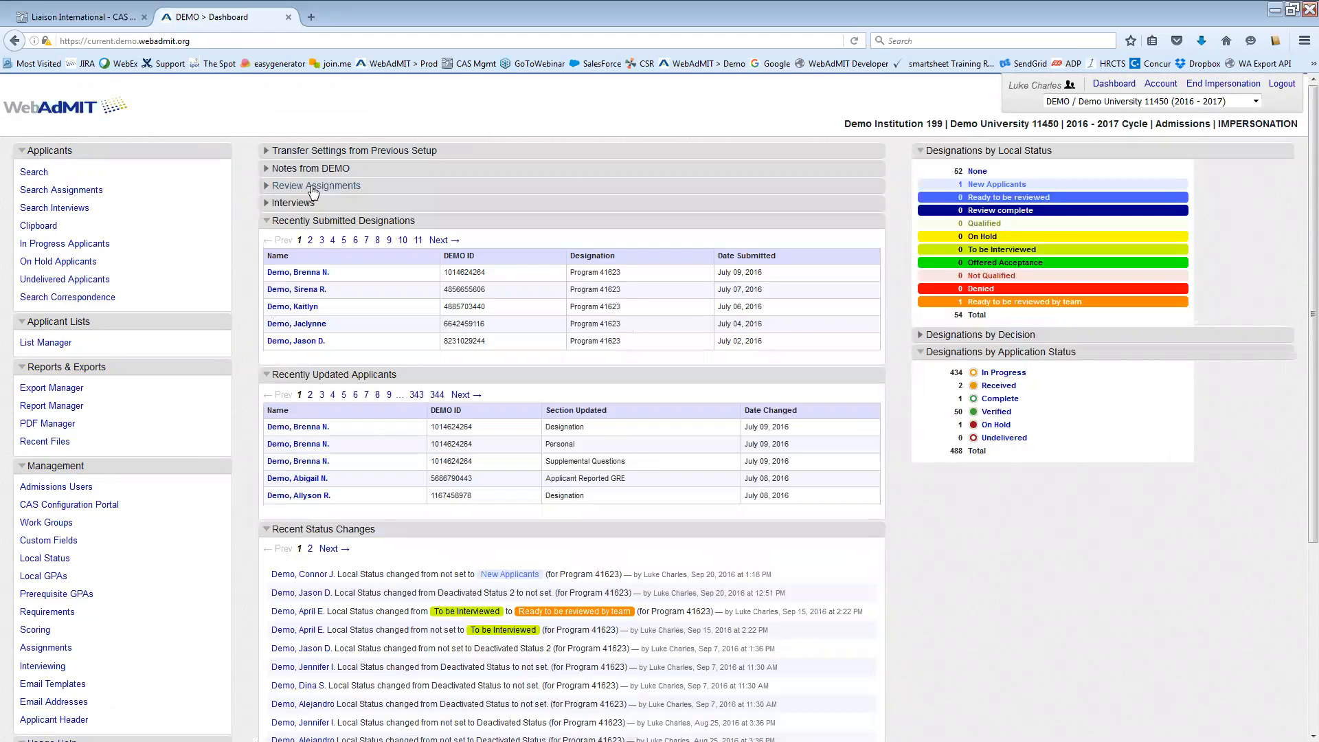
pyautogui.click(392, 193)
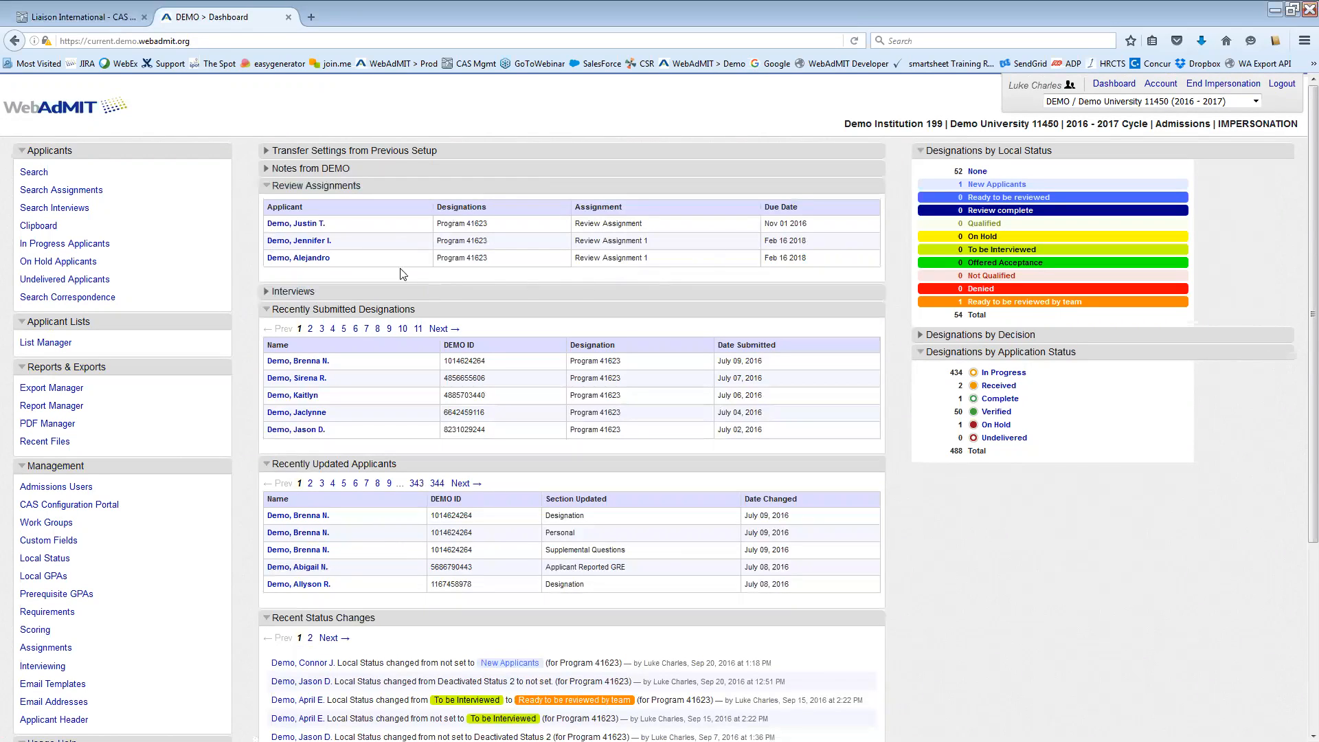
pyautogui.click(302, 229)
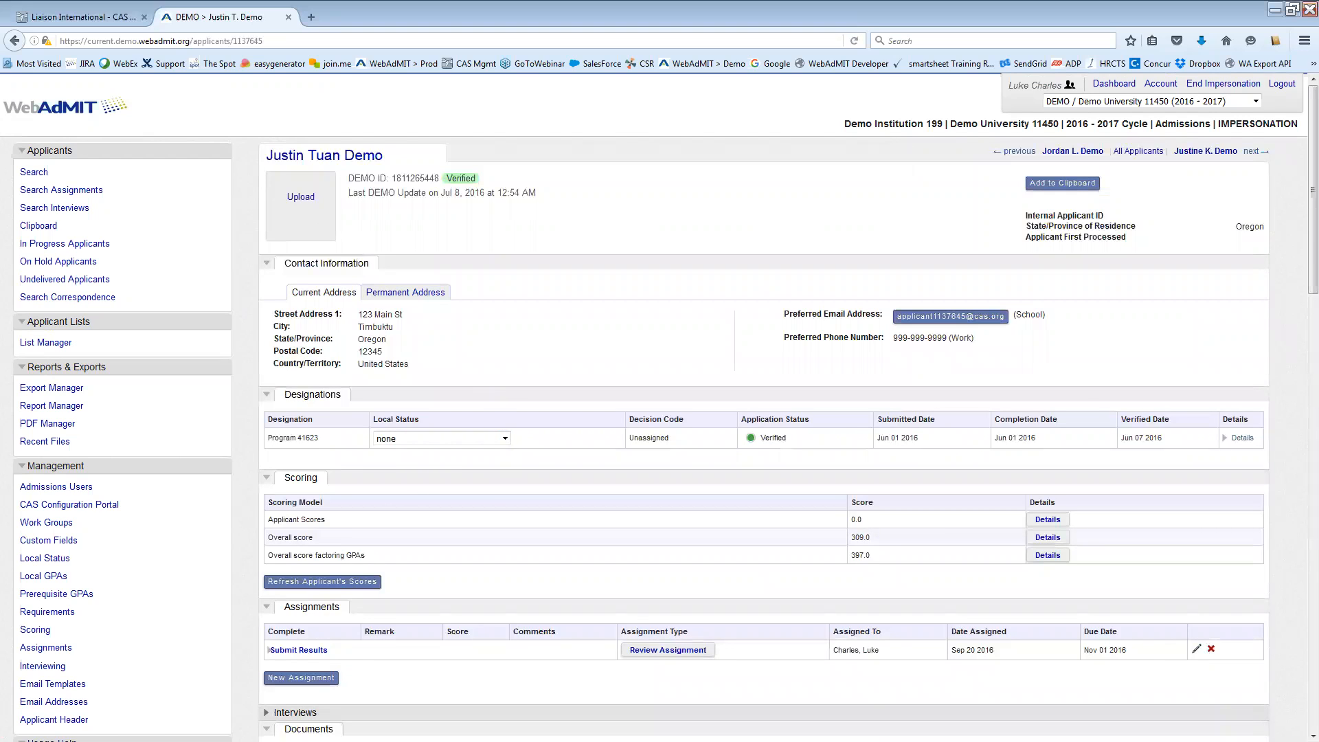
# View the instructions of the applicant's Review Assignment and close them
pyautogui.scroll(-4, 311, 498)
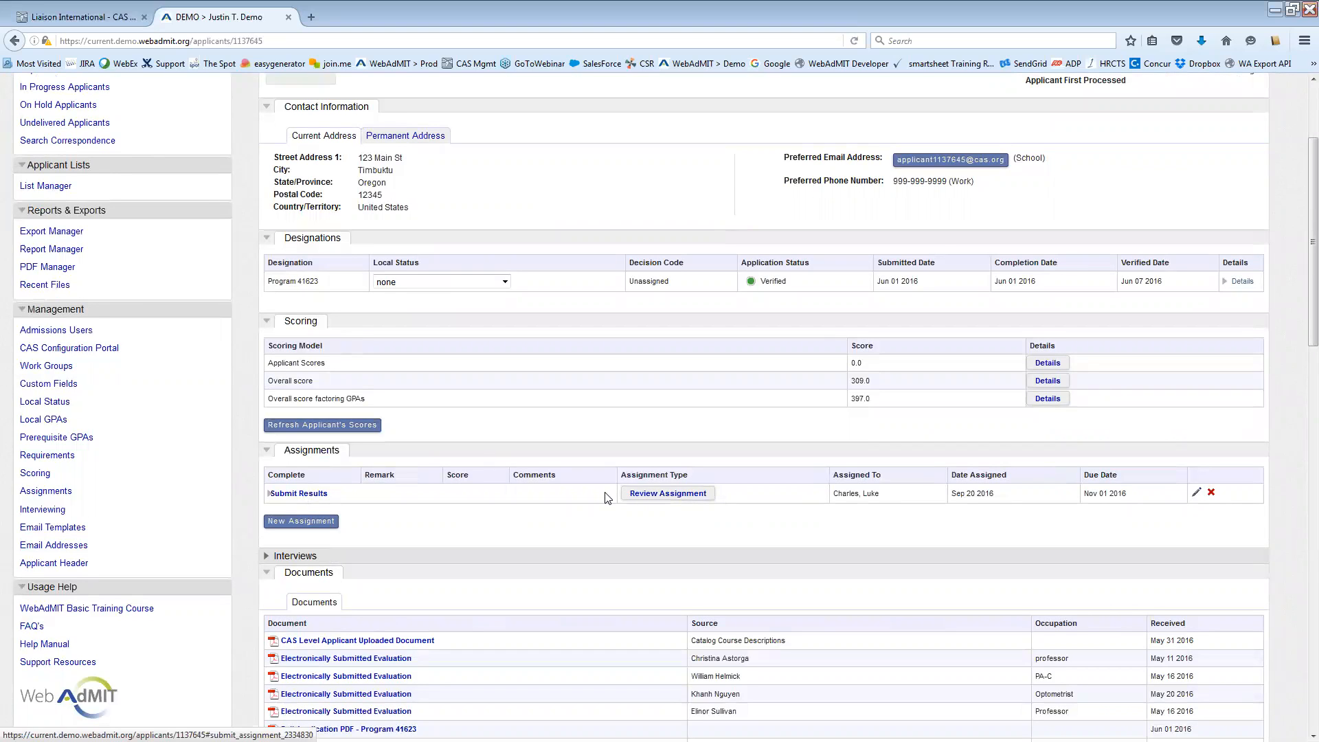
pyautogui.click(684, 494)
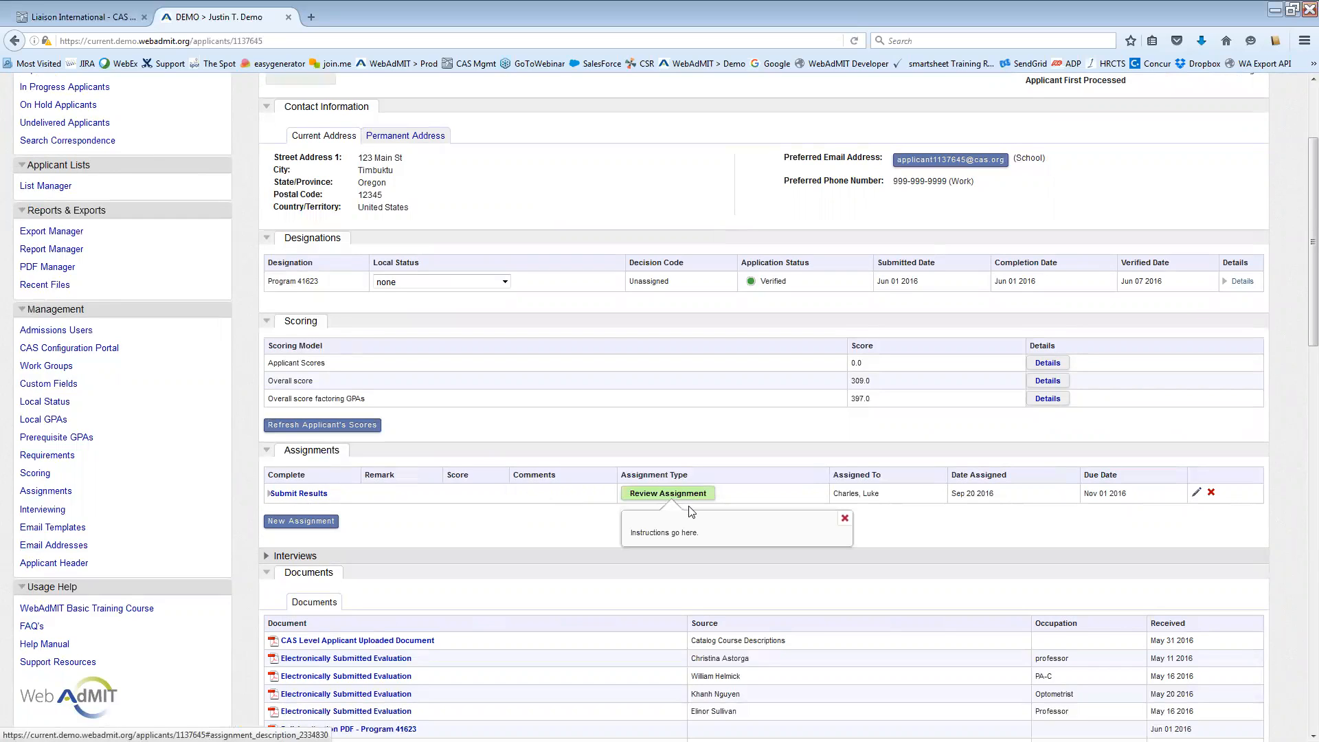
pyautogui.click(844, 515)
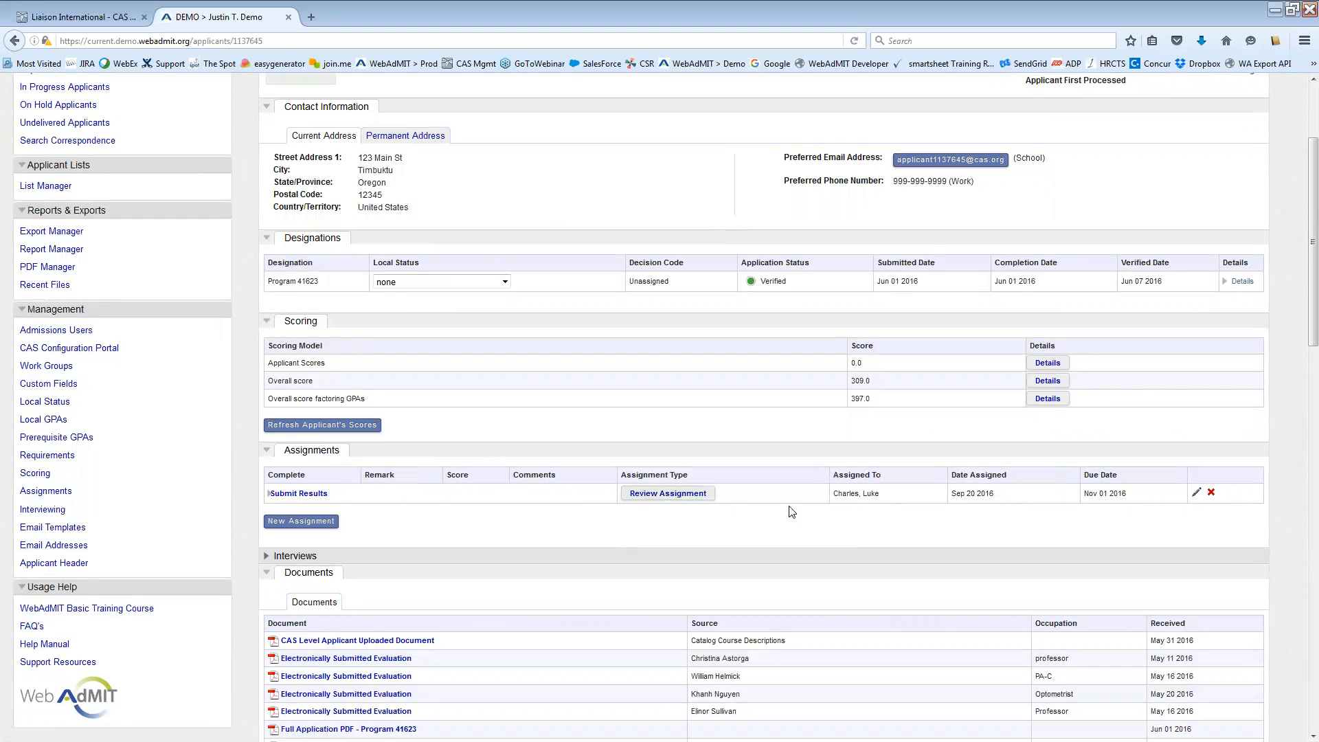
# Open the assignment's results form and move it aside to look through the applicant's documents, evaluations and collapsed sections
pyautogui.click(295, 493)
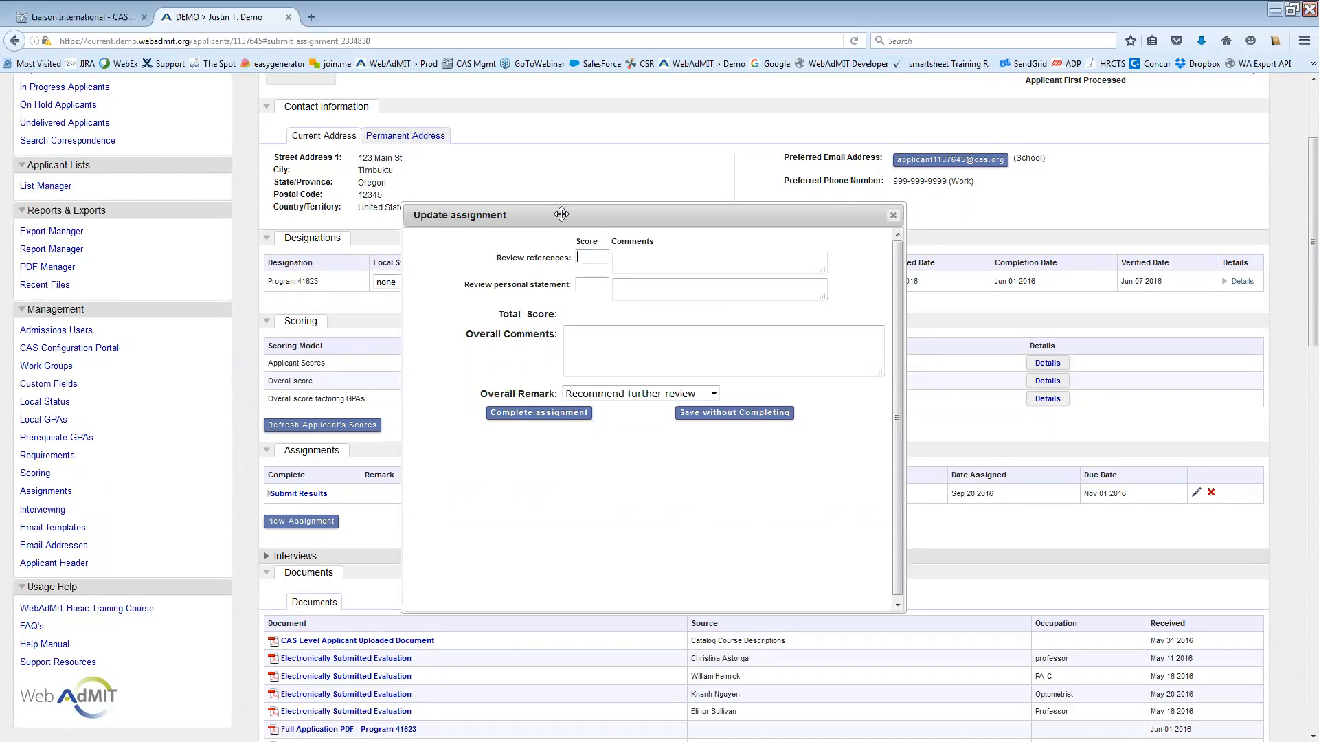
pyautogui.moveTo(562, 214); pyautogui.dragTo(935, 163)
pyautogui.scroll(-6, 595, 439)
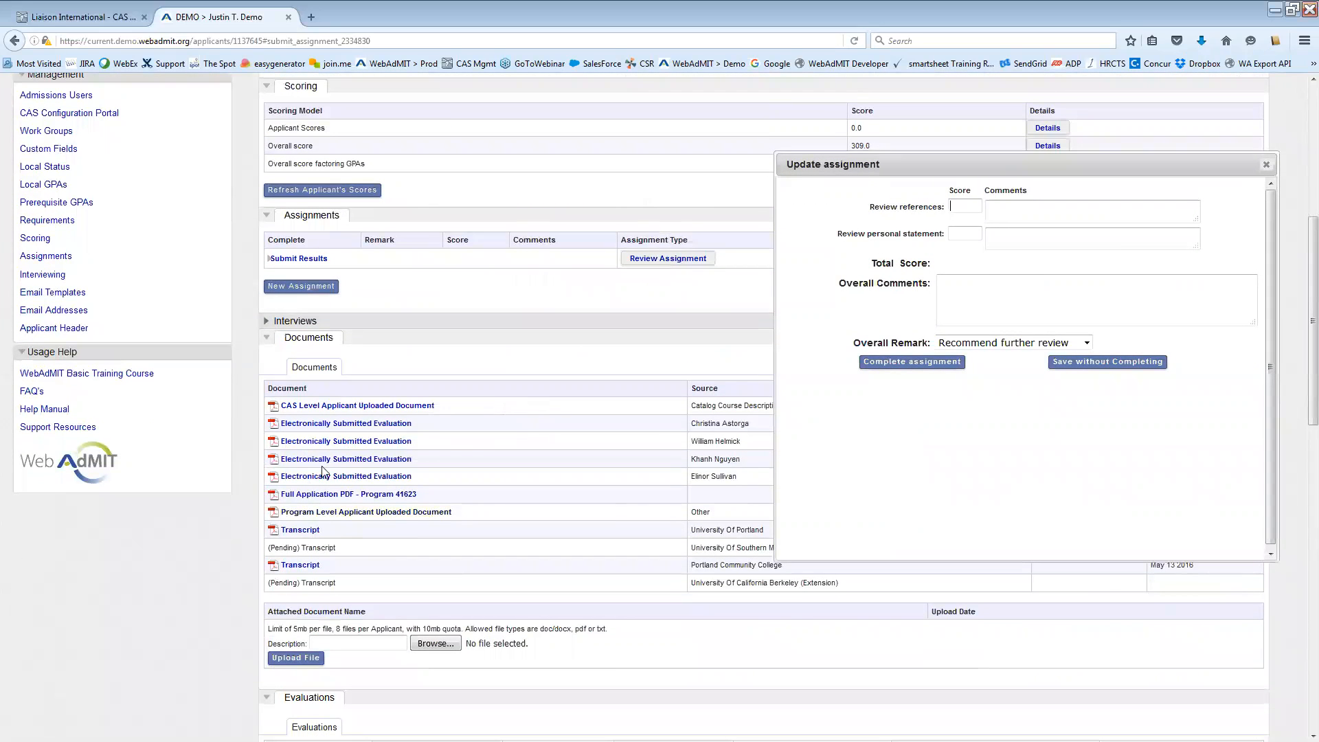
pyautogui.click(961, 207)
pyautogui.scroll(-8, 522, 492)
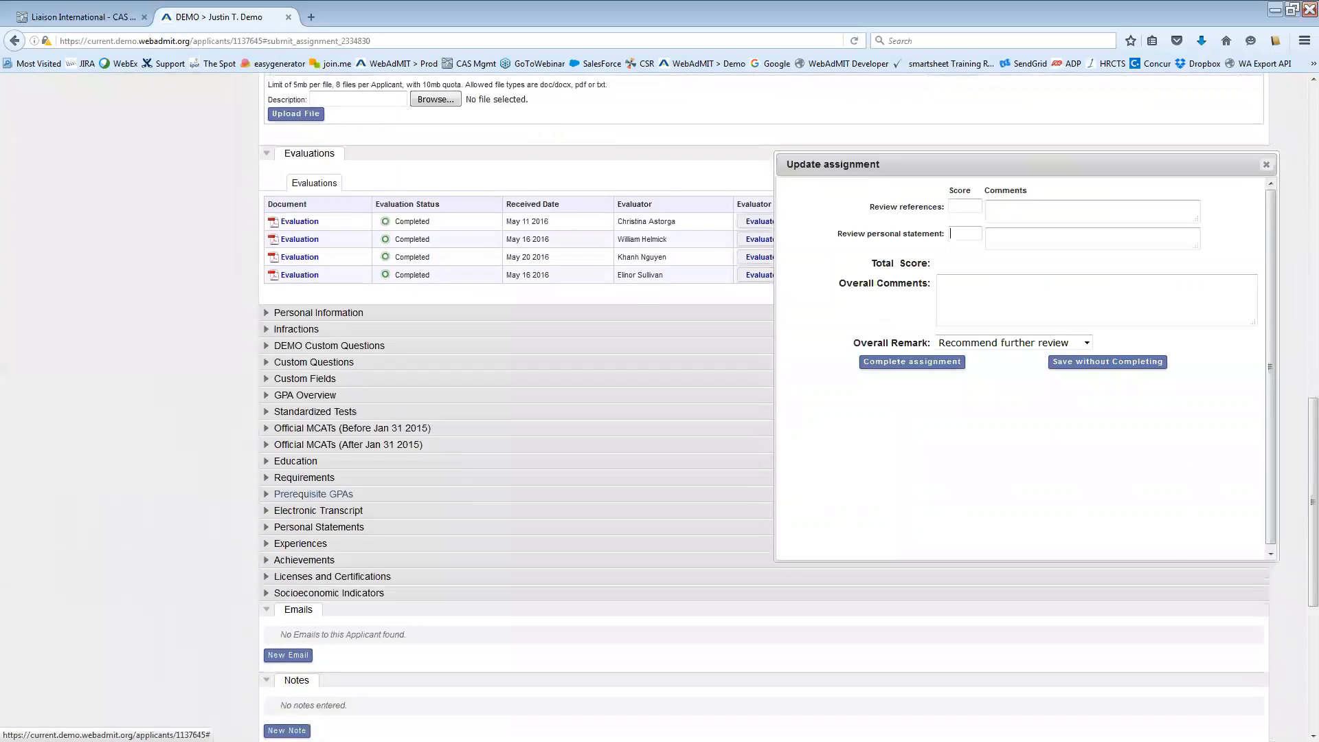
pyautogui.scroll(6, 522, 492)
pyautogui.scroll(7, 522, 492)
pyautogui.moveTo(899, 163); pyautogui.dragTo(529, 206)
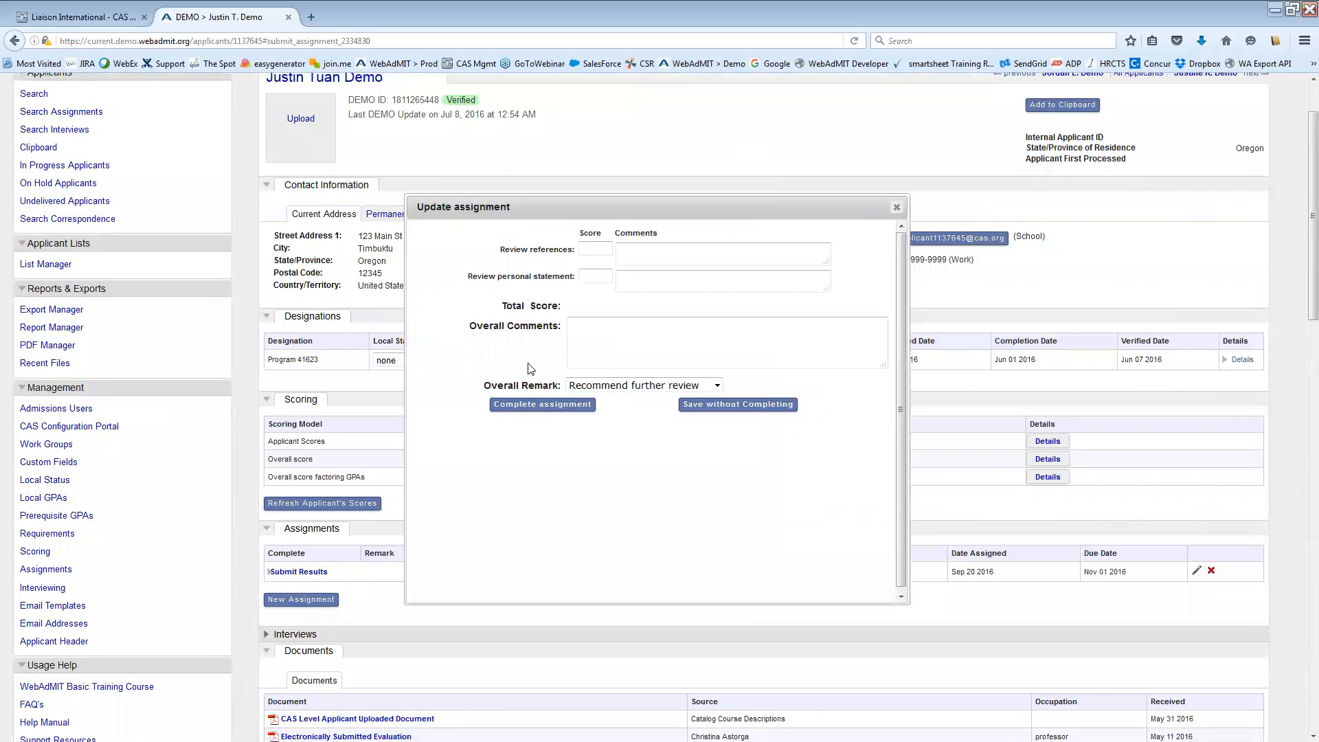
# Score Review references 7 and Review personal statement 6, each with the comment "test"
pyautogui.click(596, 252)
pyautogui.press('Tab')
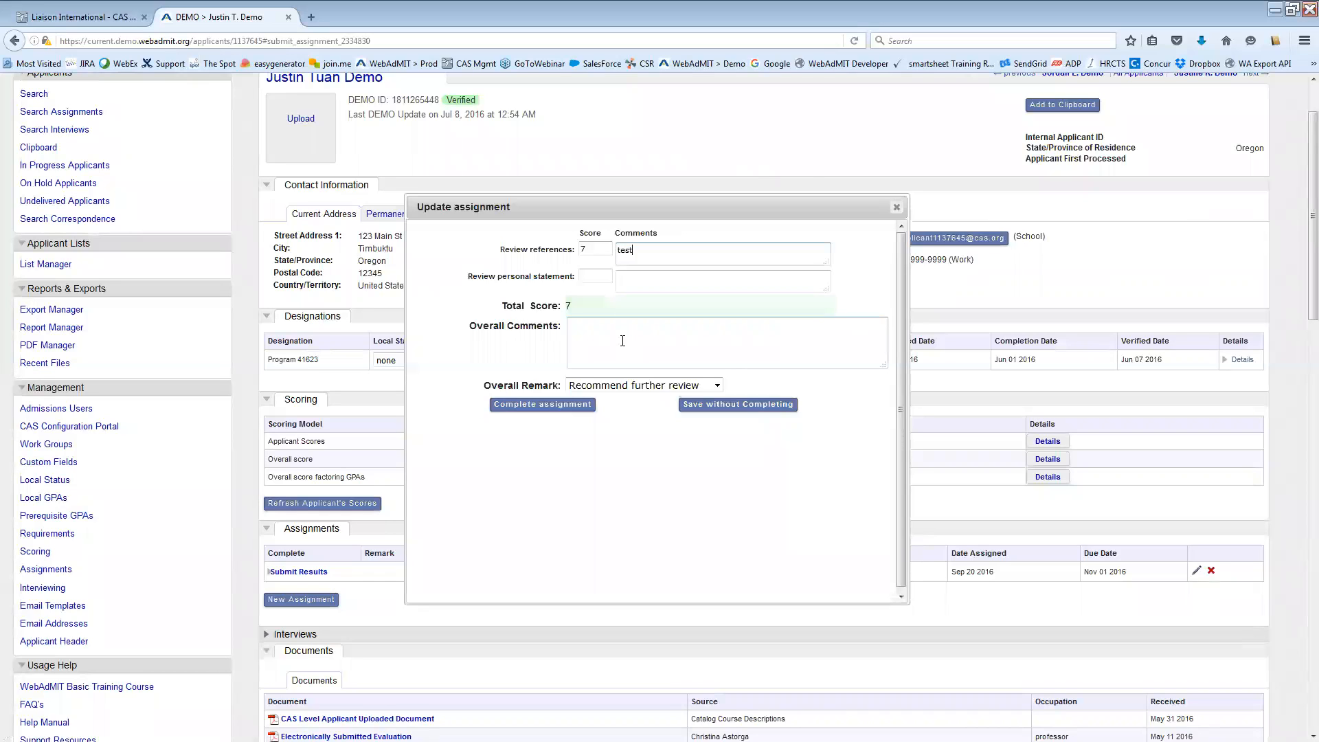
pyautogui.press('Tab')
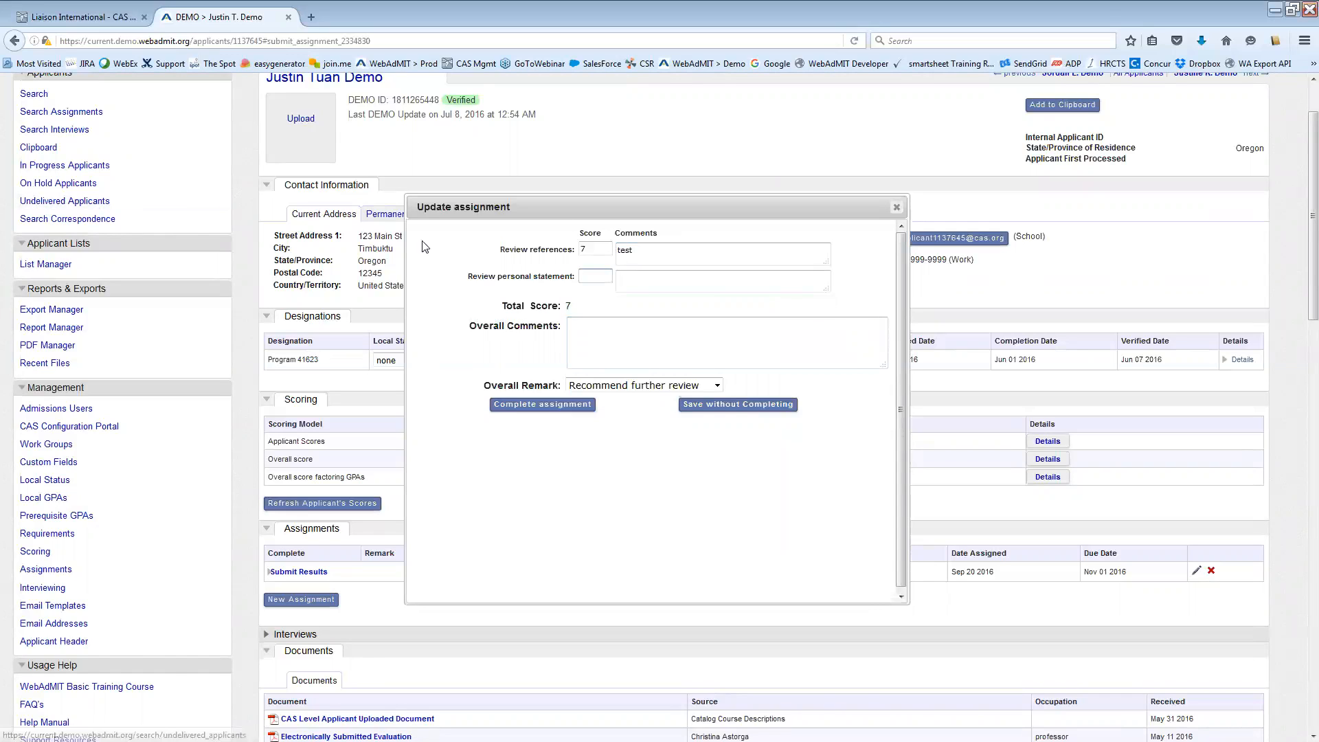
pyautogui.press('Tab')
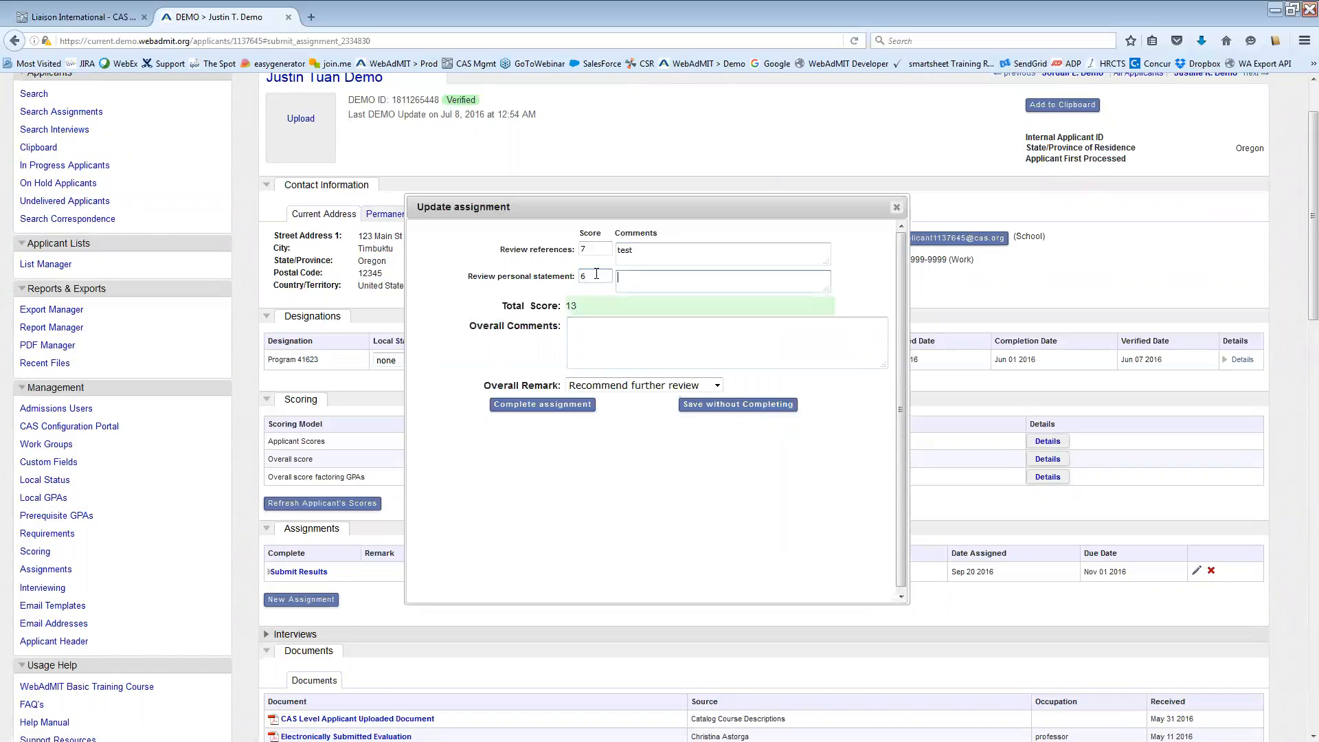
pyautogui.press('Tab')
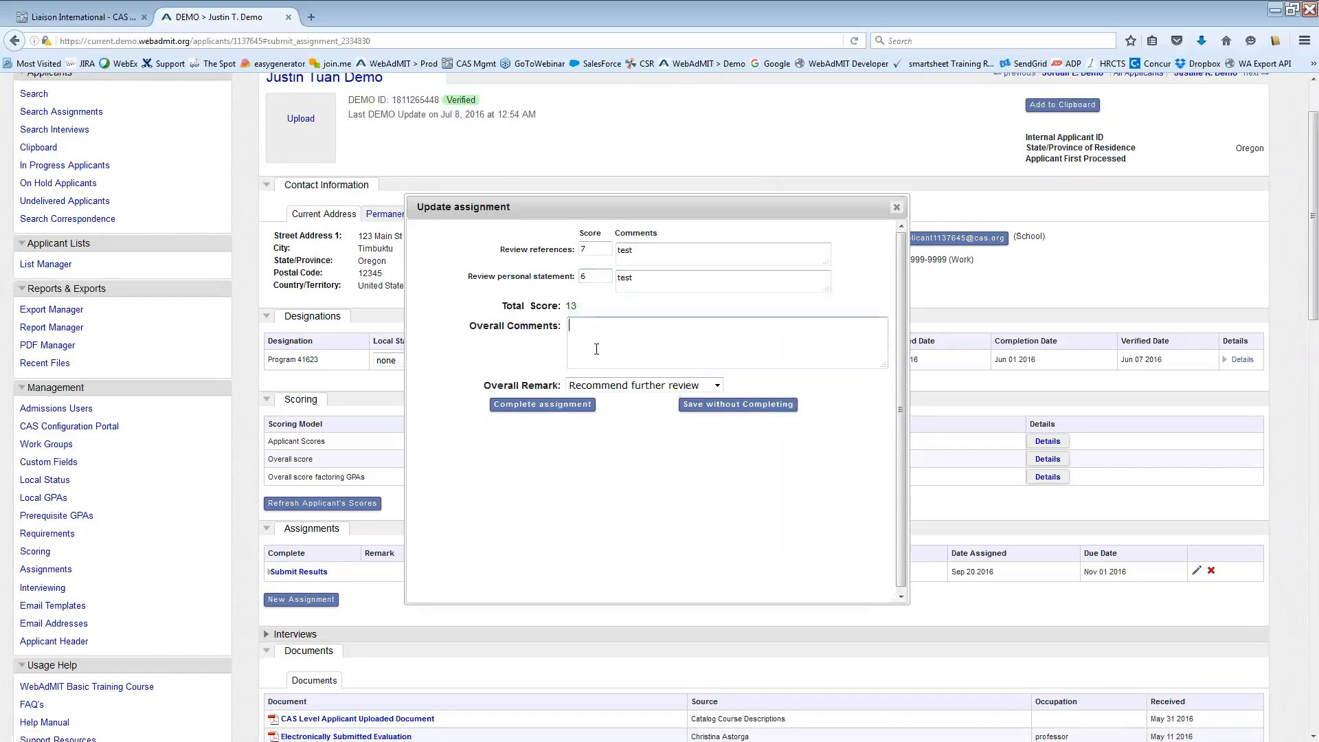
# Enter the overall comment "test comment", set the overall remark to Recommend interview and complete the assignment
pyautogui.write('test comment')
pyautogui.click(632, 386)
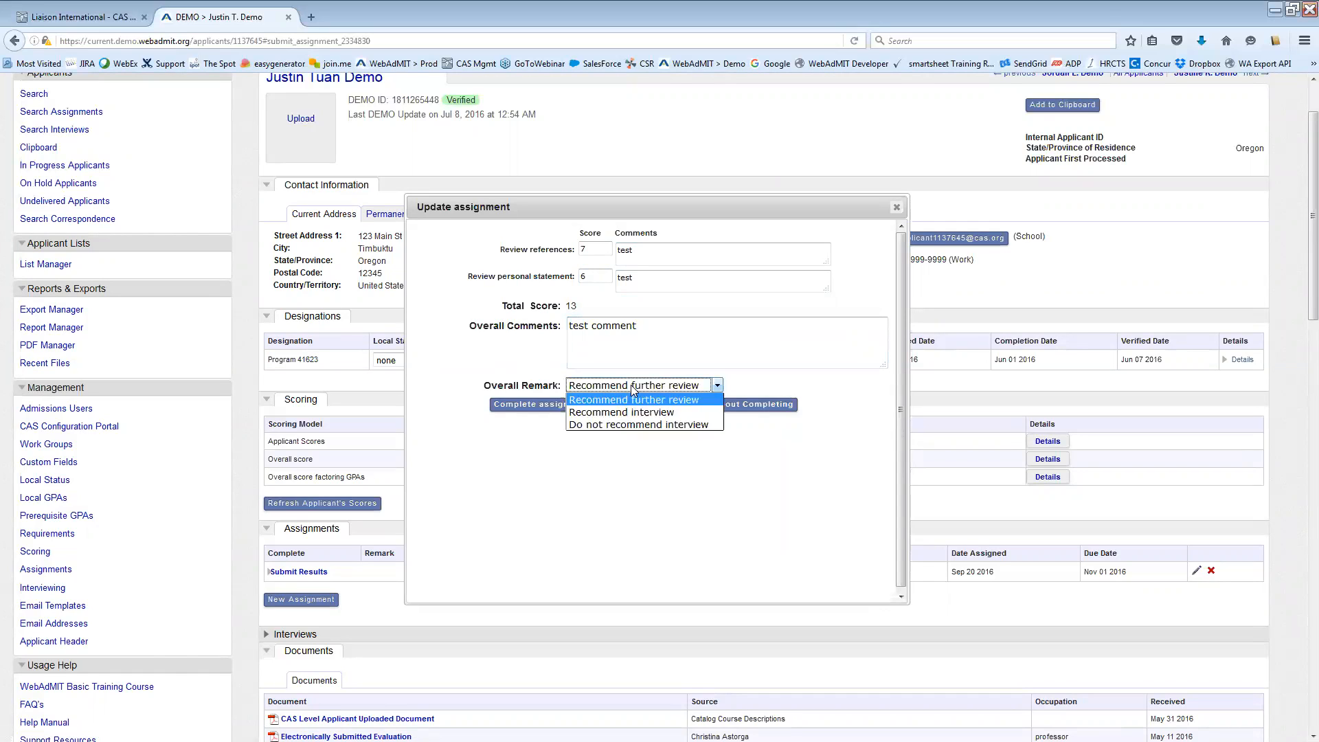
pyautogui.click(656, 413)
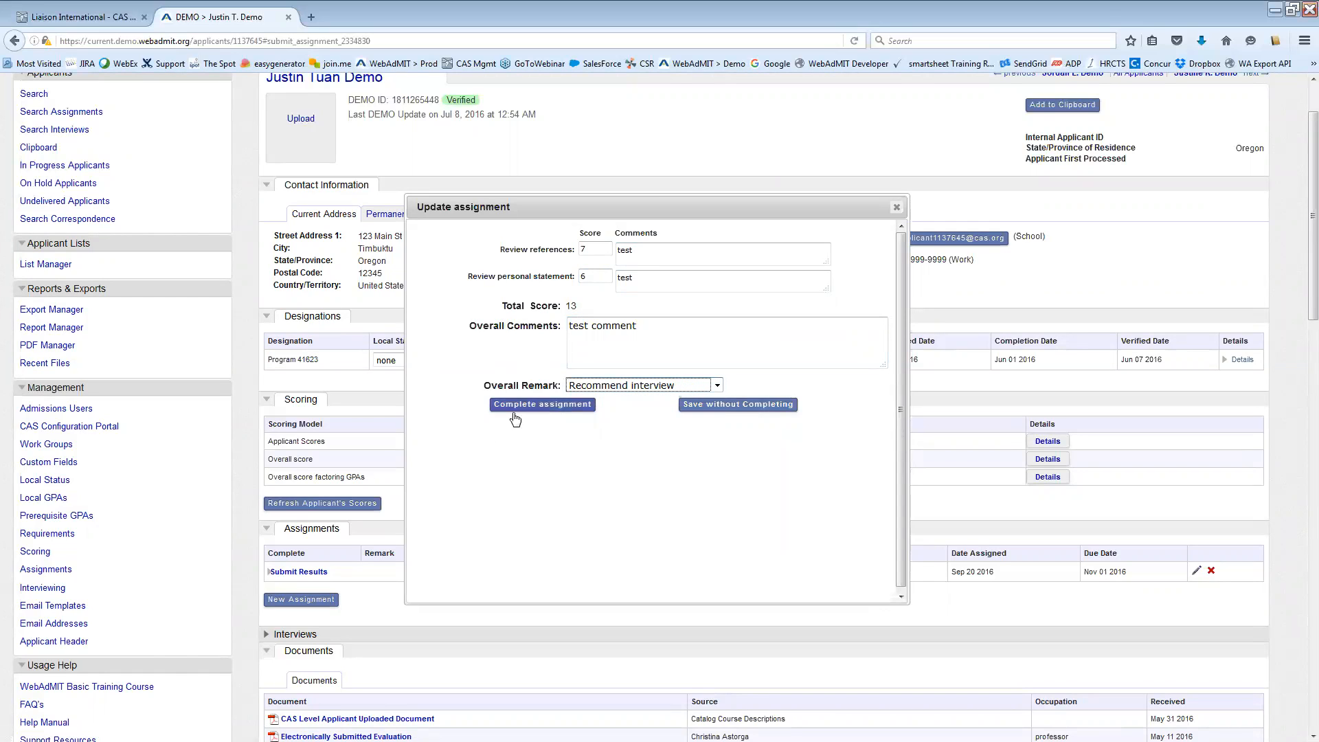
pyautogui.click(542, 405)
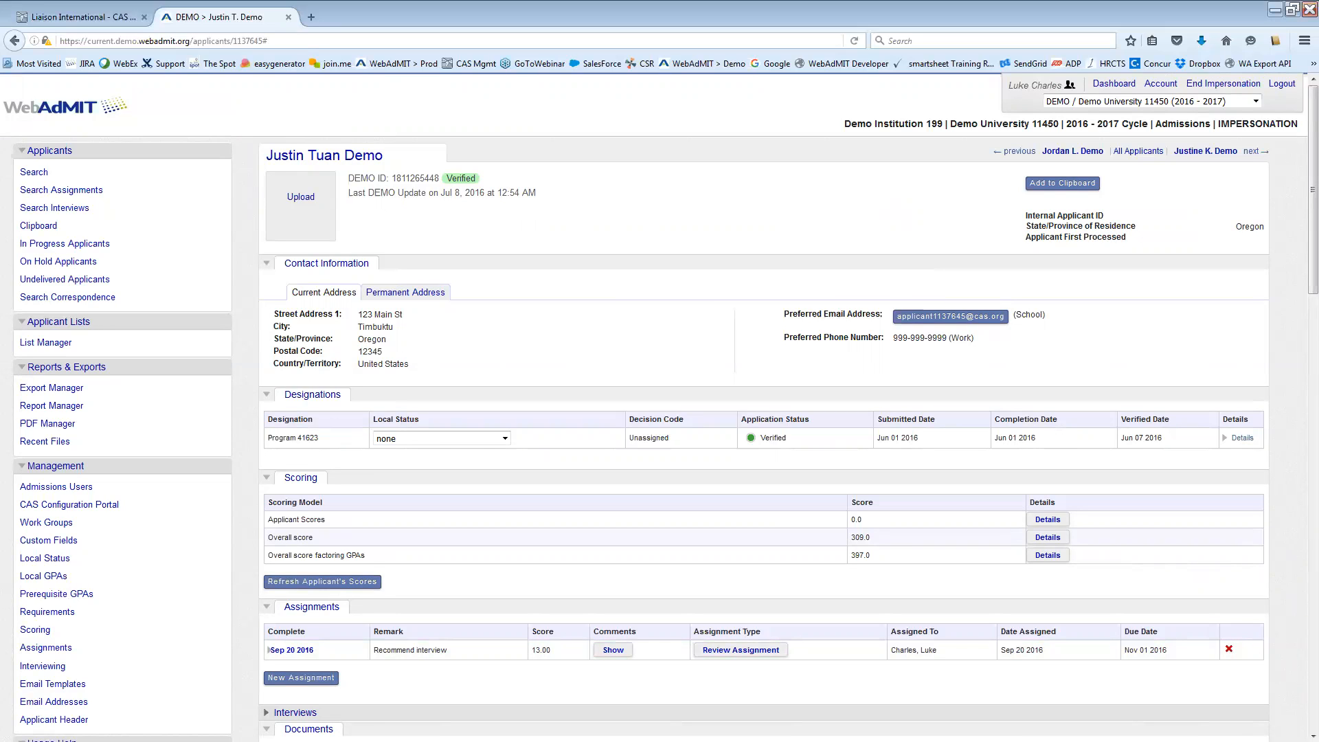
# Show the completed assignment's comments and close them
pyautogui.click(613, 650)
pyautogui.click(818, 675)
# Start a new applicant field list in the List Manager
pyautogui.click(45, 342)
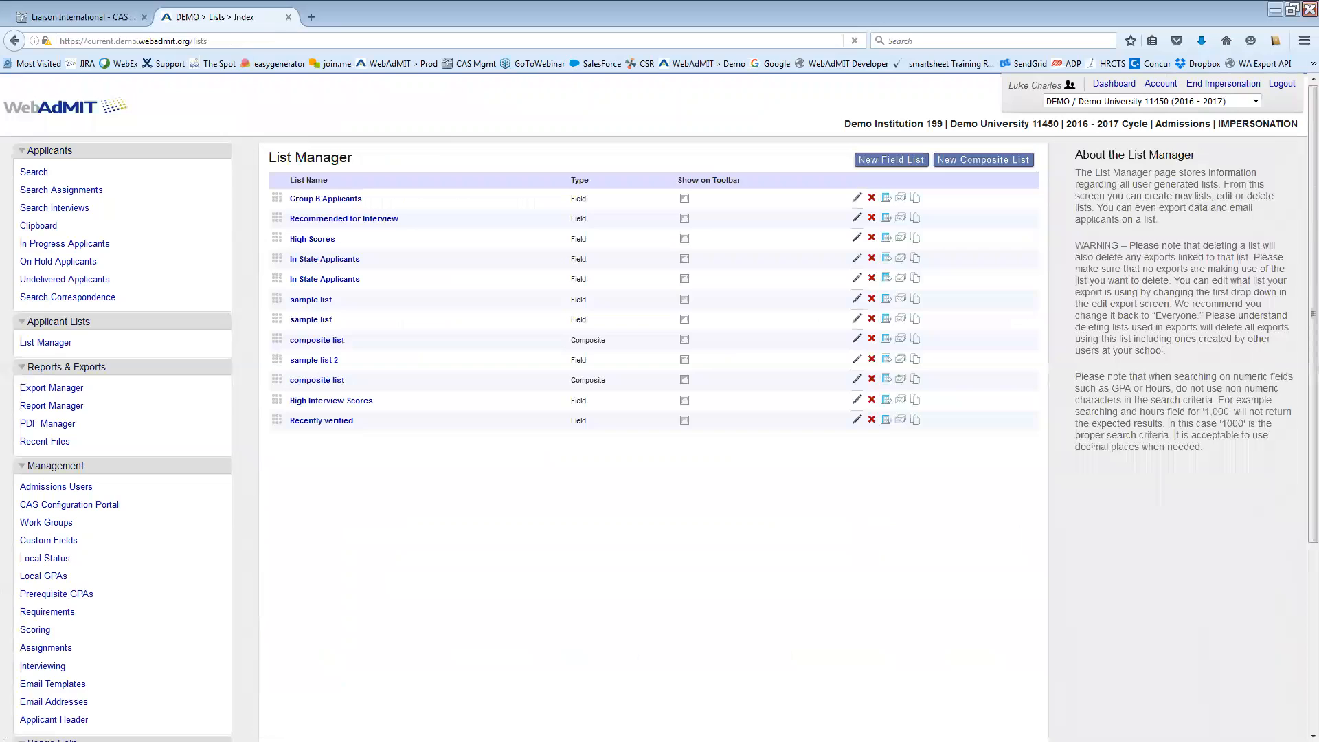
pyautogui.click(871, 162)
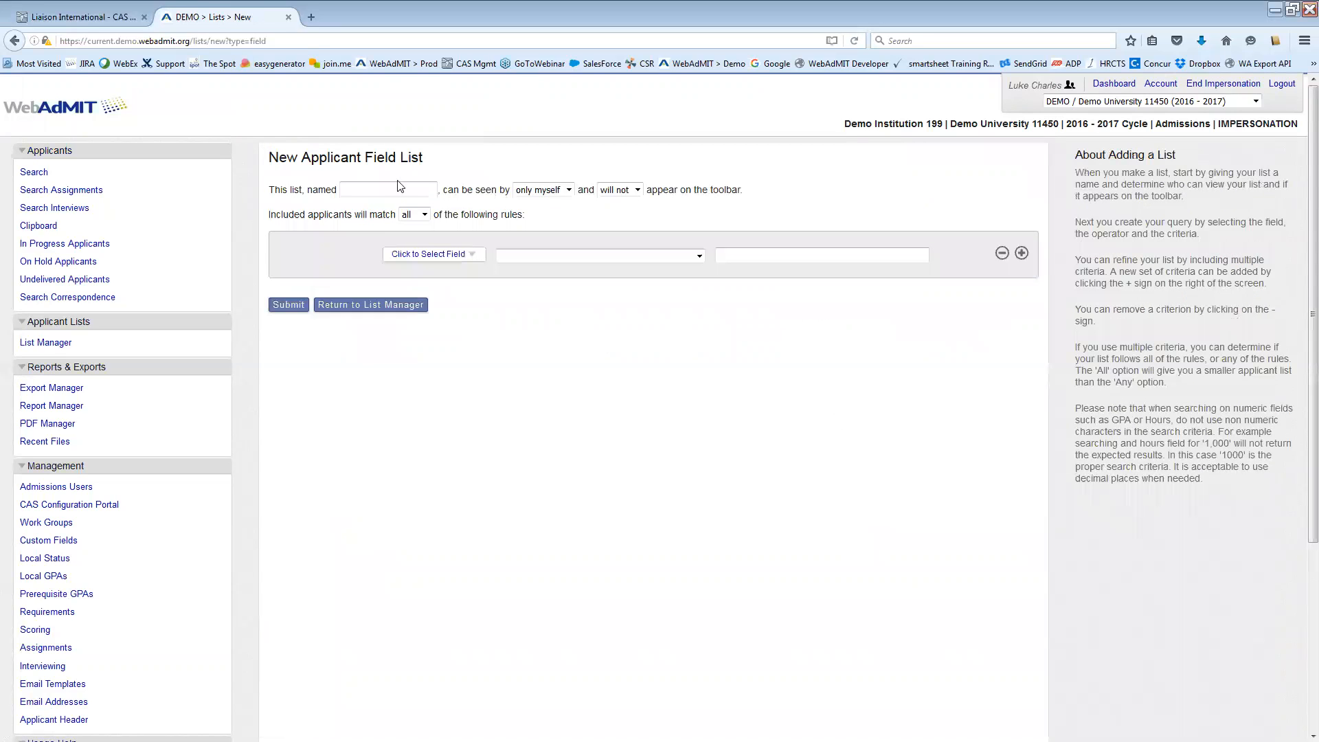
pyautogui.click(391, 190)
pyautogui.click(390, 190)
pyautogui.click(384, 192)
pyautogui.click(391, 192)
# Browse the query fields and choose Review Assignment Score from the Assignments group for the list's rule
pyautogui.click(468, 254)
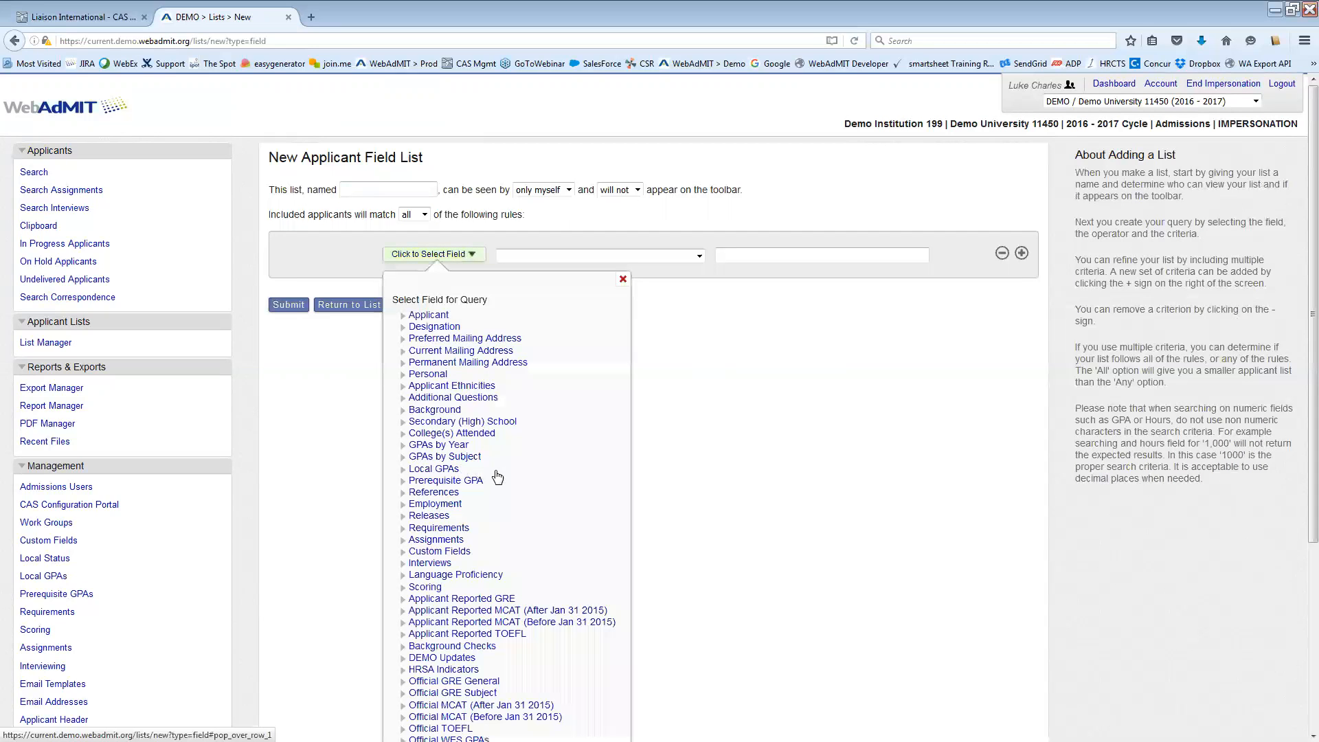
pyautogui.click(499, 495)
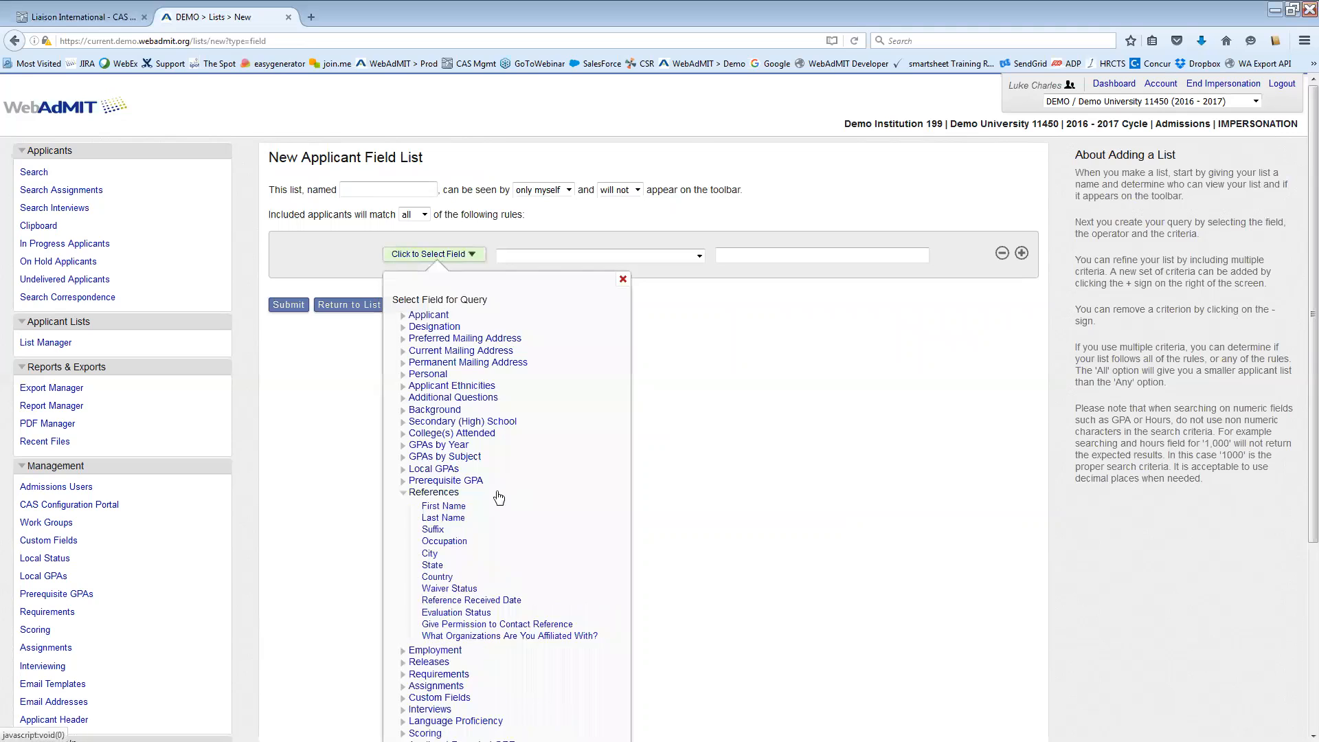
pyautogui.click(445, 493)
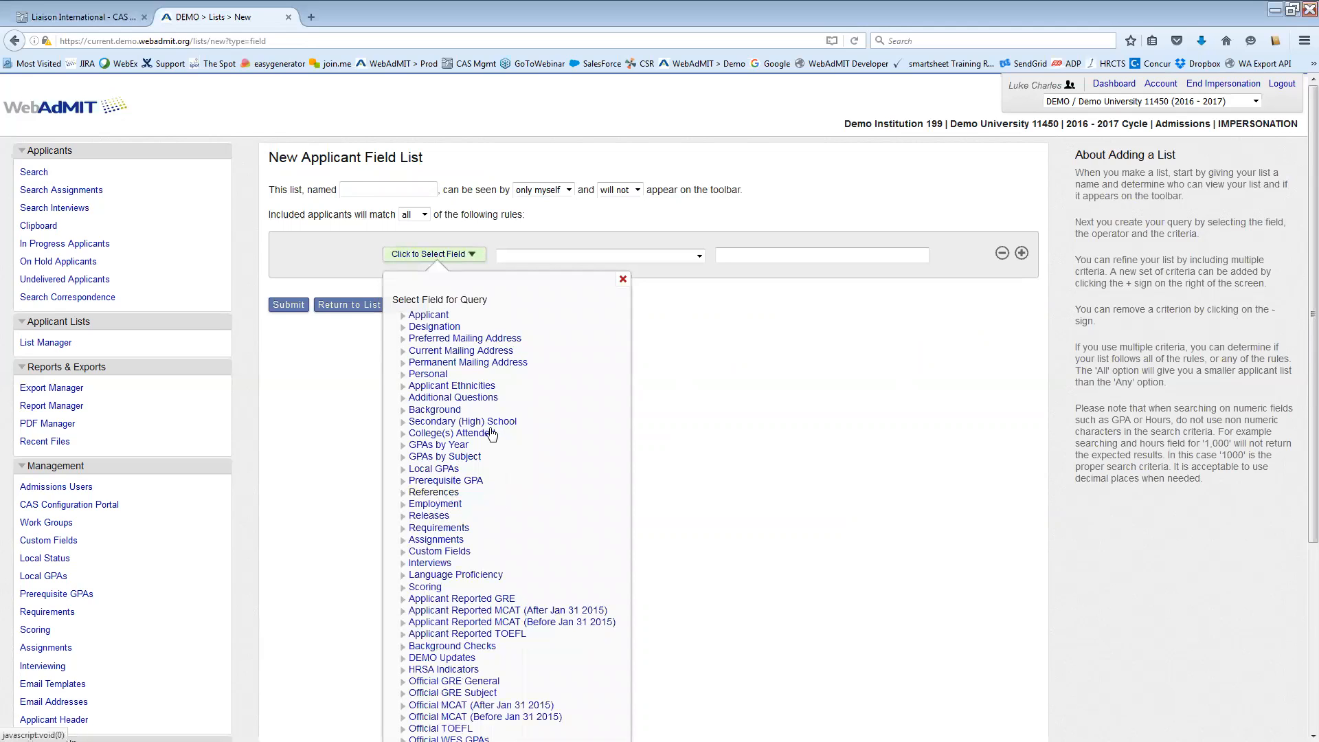
pyautogui.scroll(-2, 499, 439)
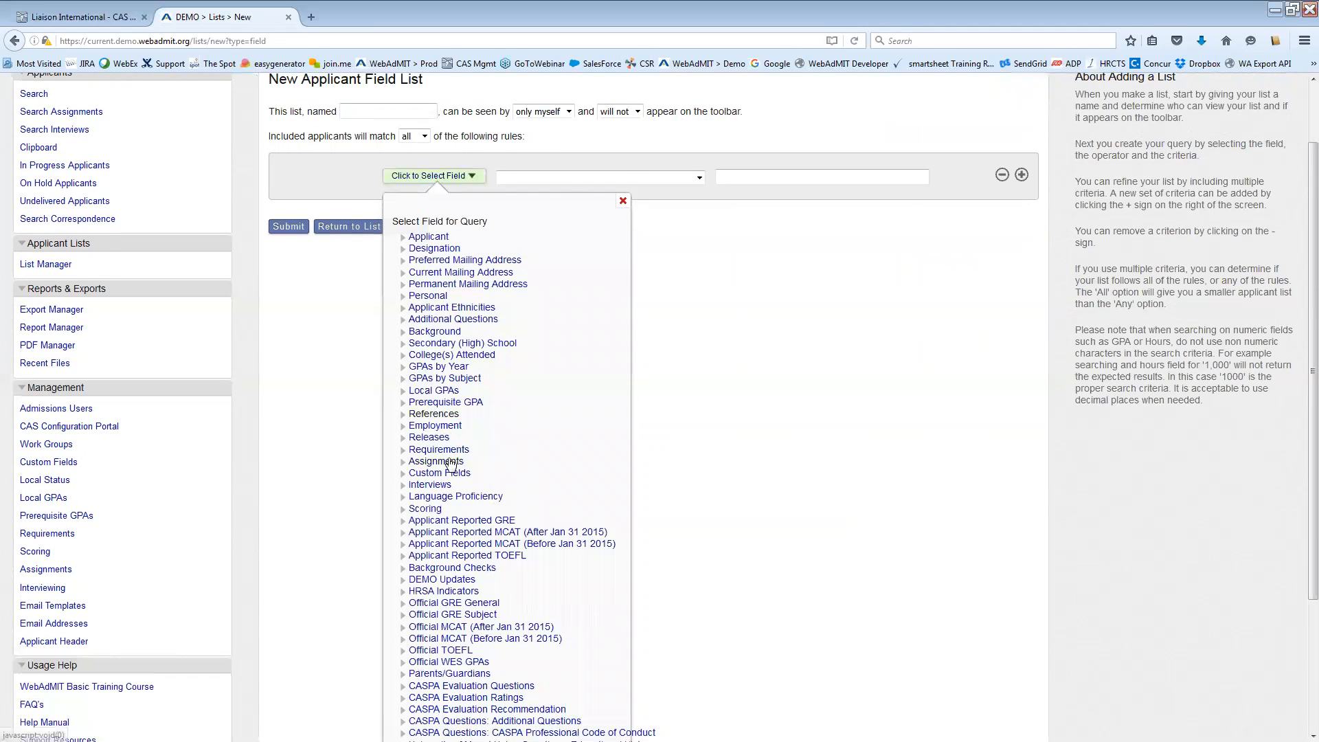
pyautogui.click(440, 463)
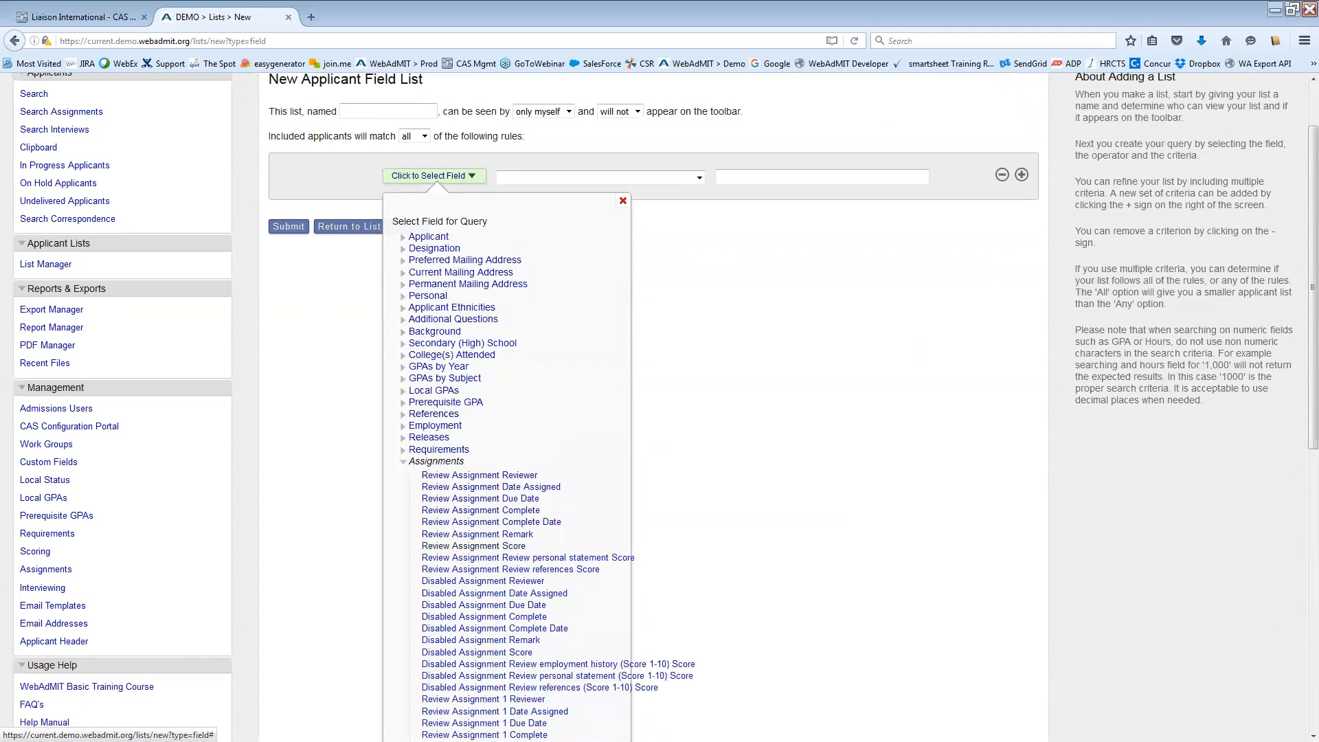
pyautogui.click(474, 546)
# Set the list's rule condition to greater than or equal to 15
pyautogui.scroll(2, 618, 265)
pyautogui.click(543, 258)
pyautogui.click(543, 329)
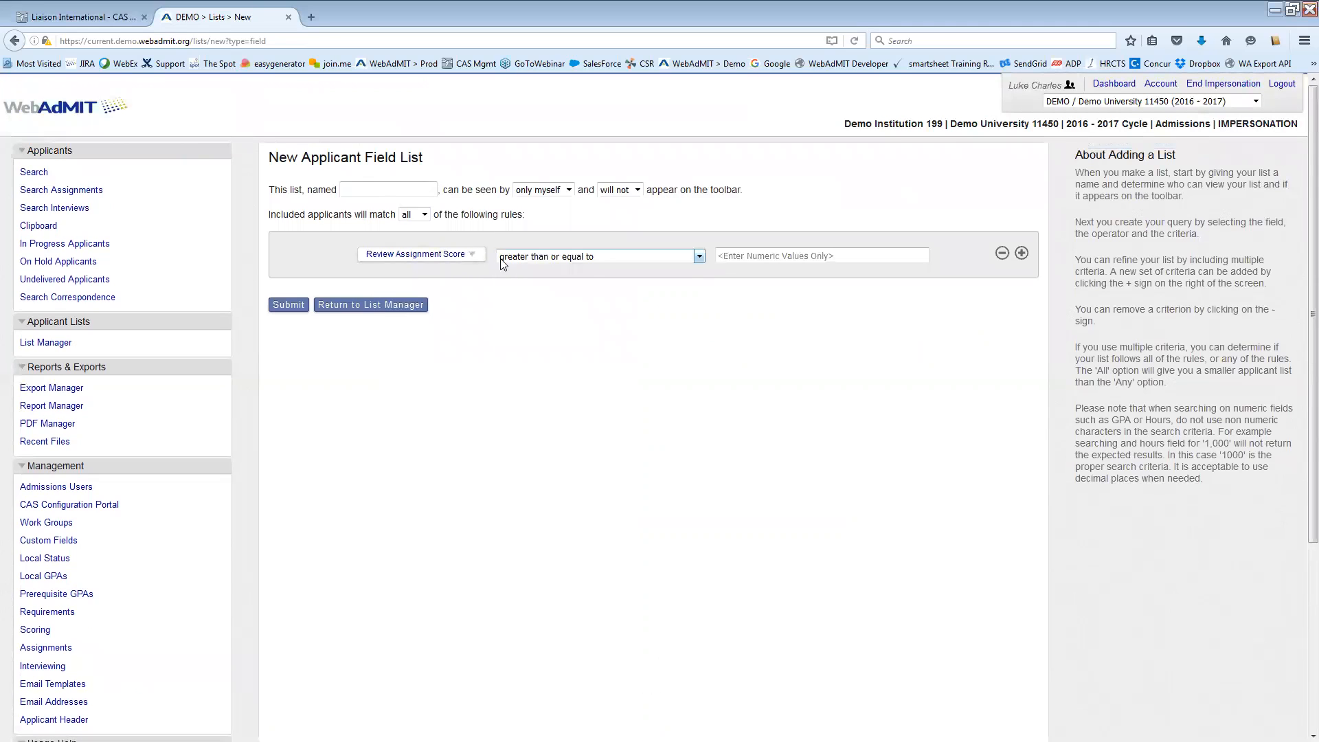
pyautogui.click(589, 265)
pyautogui.click(574, 336)
pyautogui.click(794, 257)
pyautogui.write('15')
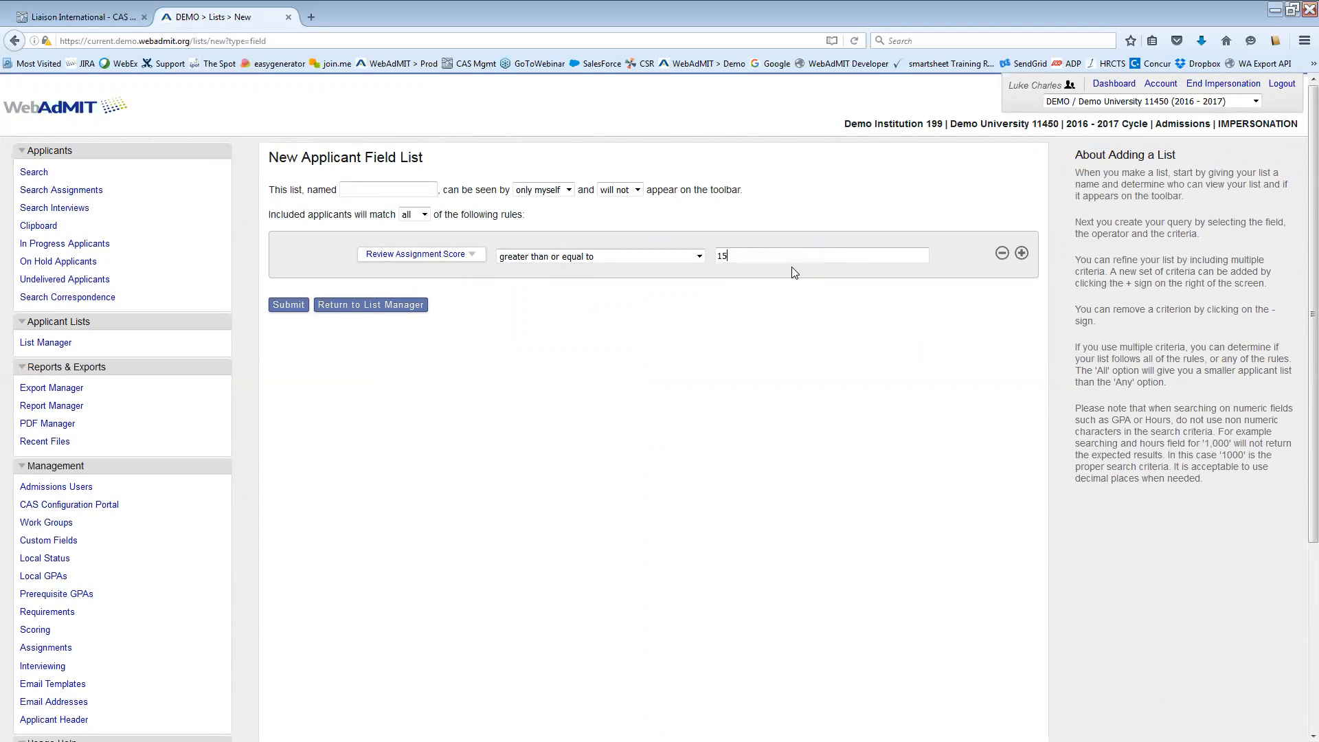
# Name the list "High Scores 1" and submit it
pyautogui.click(383, 191)
pyautogui.write('High ')
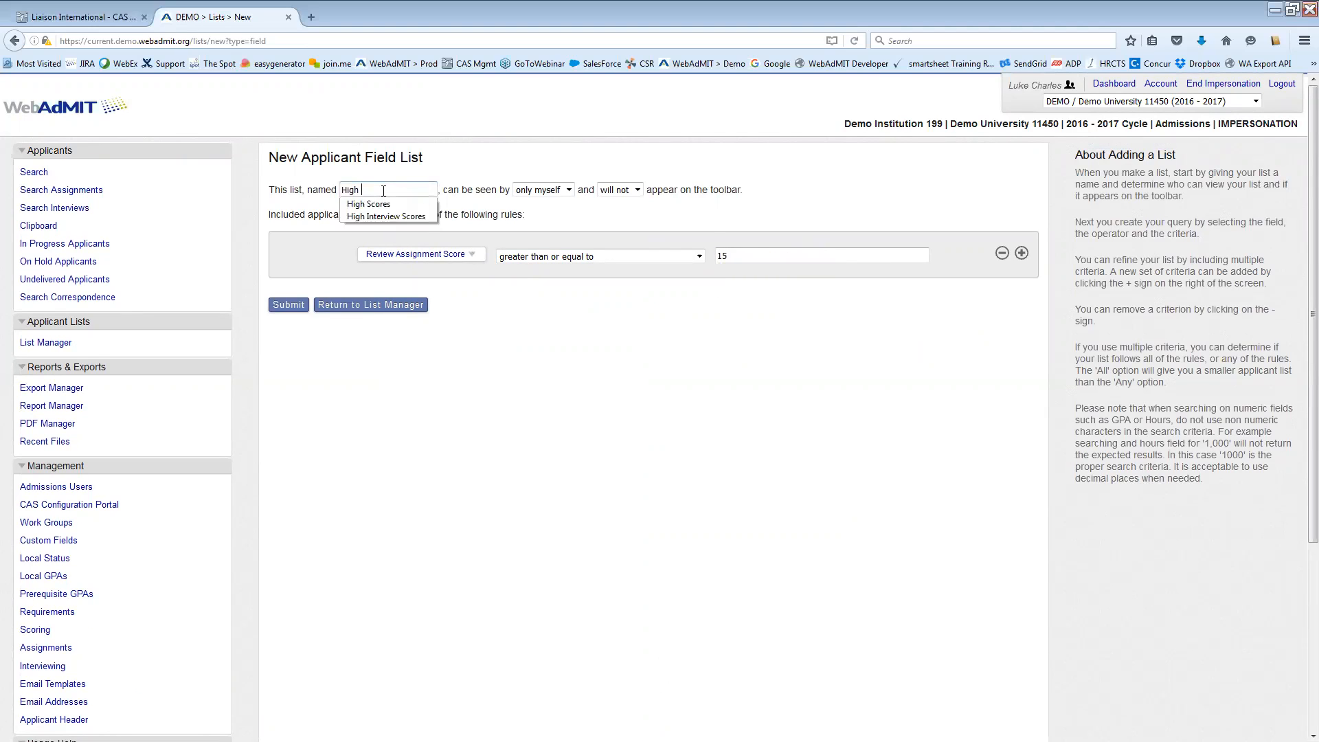
pyautogui.write('Scores 1')
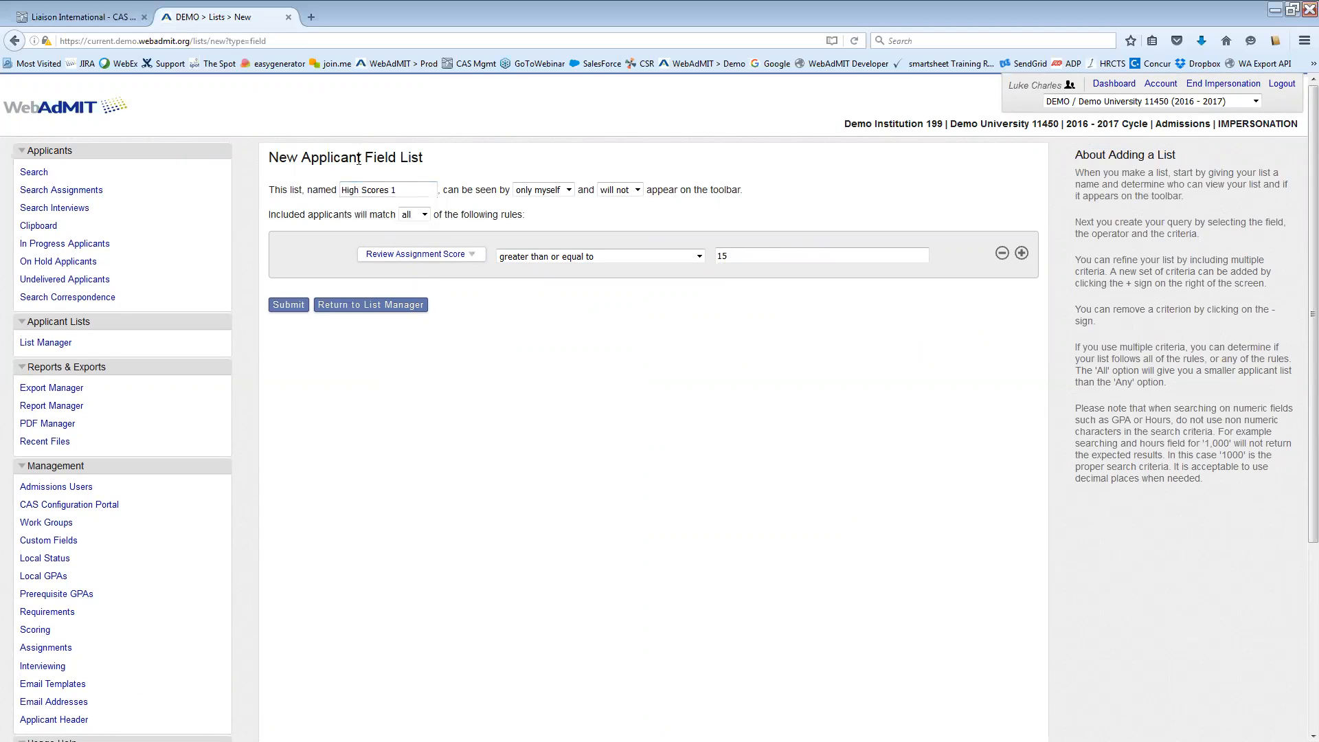
pyautogui.click(293, 302)
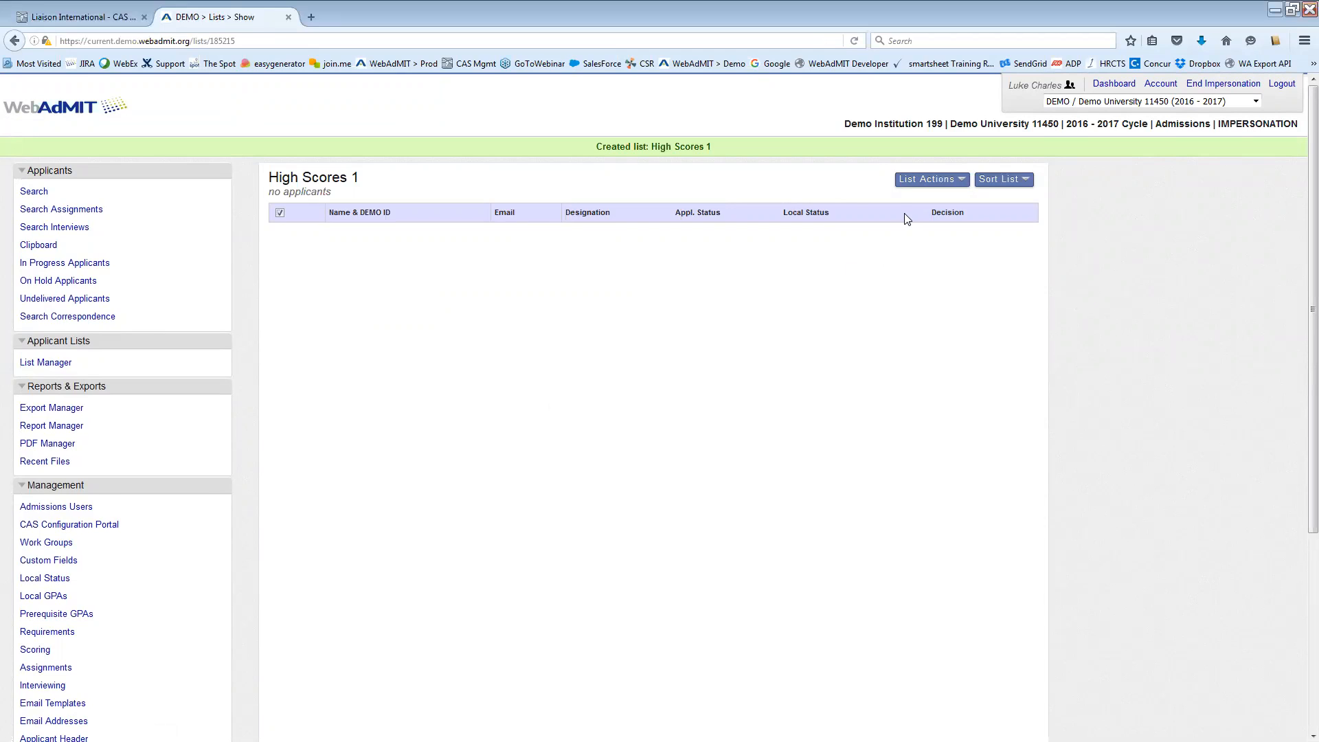
pyautogui.moveTo(927, 180)
# Start a new admissions user account and enter "First" as the first name and "Last" as the last name
pyautogui.click(64, 561)
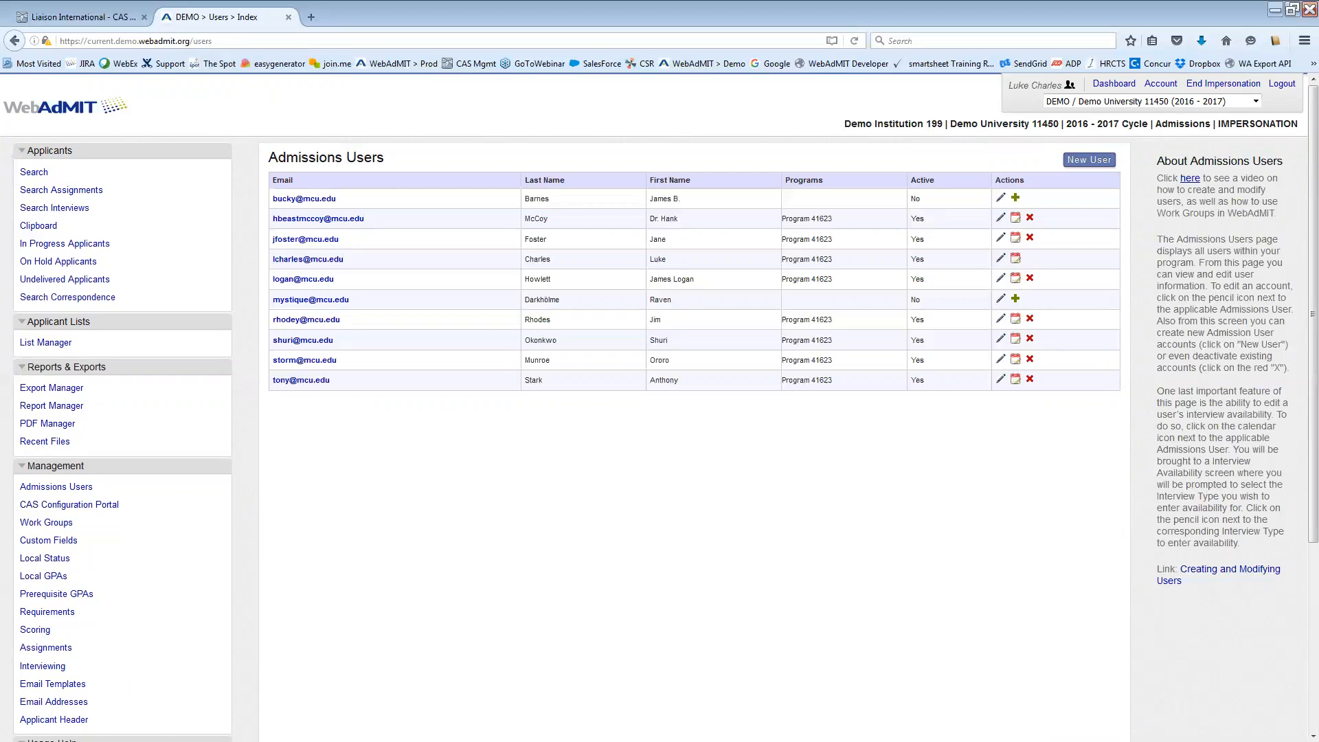
pyautogui.click(1089, 159)
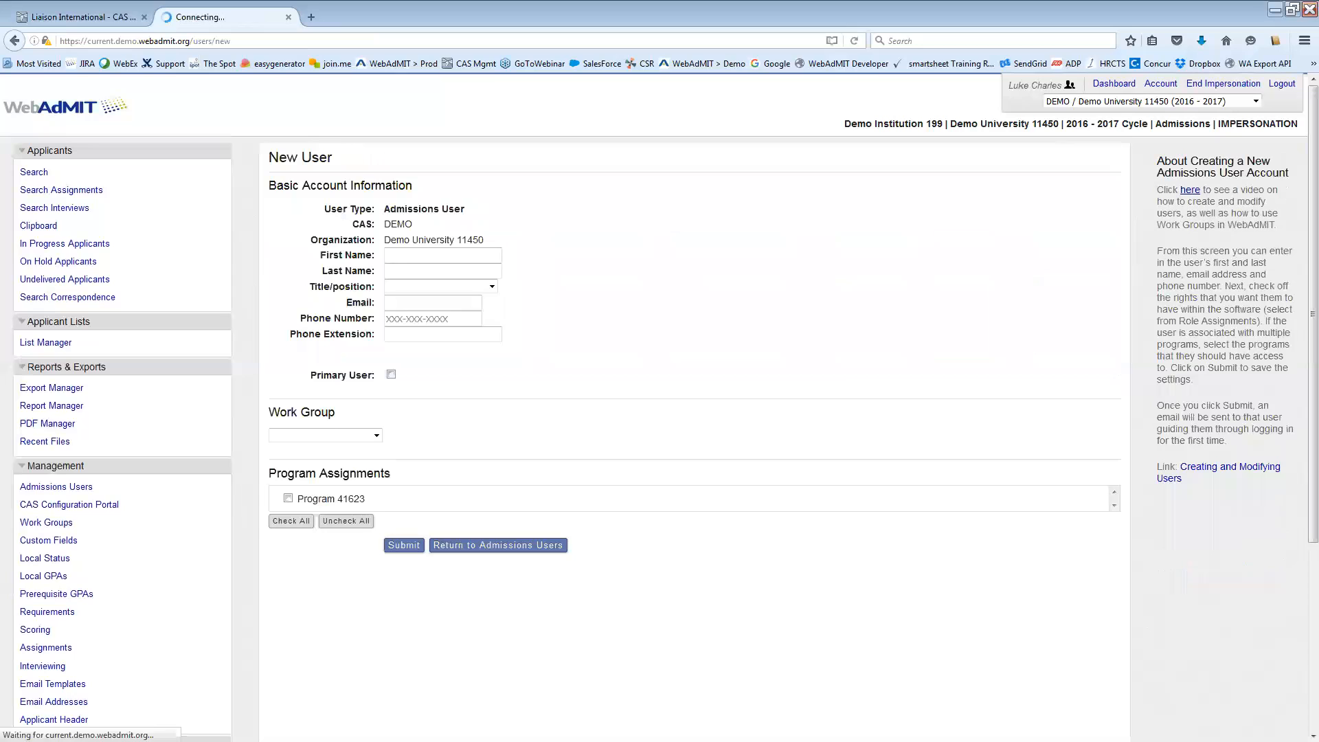
pyautogui.click(444, 255)
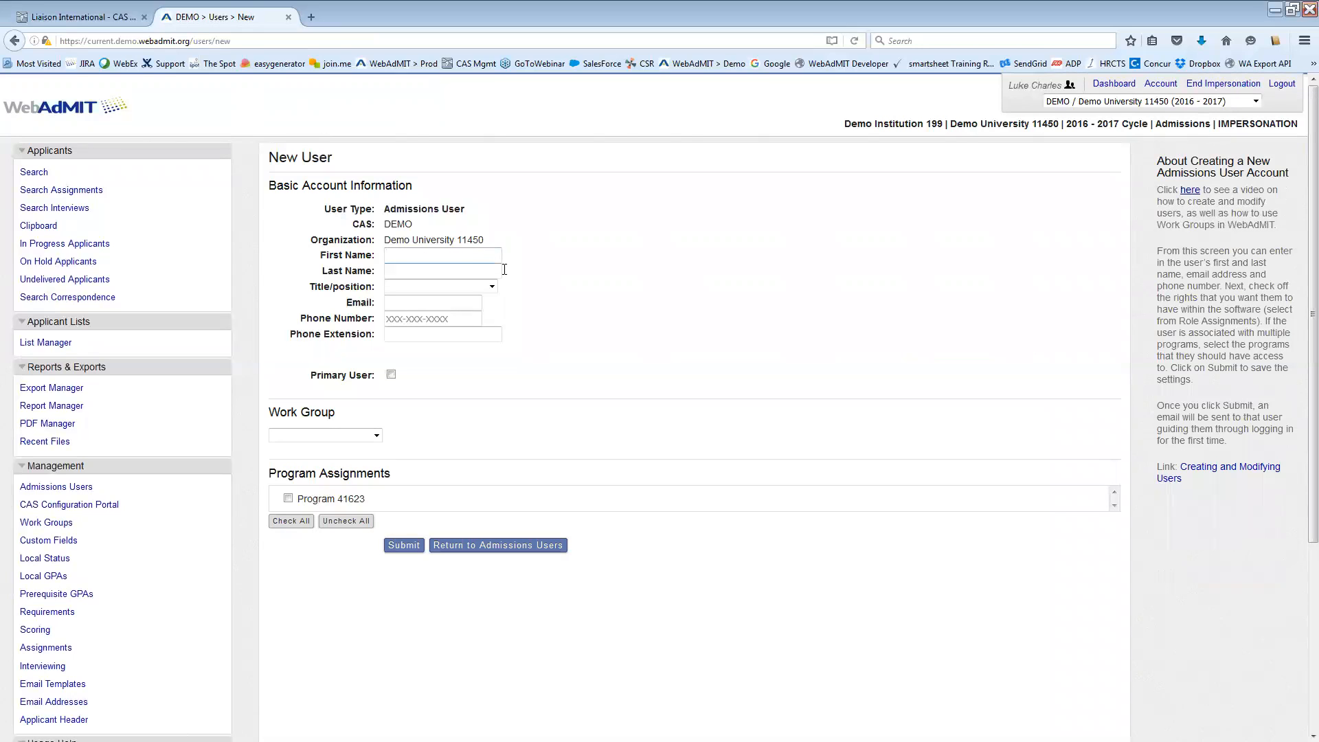
pyautogui.click(445, 259)
pyautogui.click(583, 230)
pyautogui.click(397, 255)
pyautogui.click(397, 254)
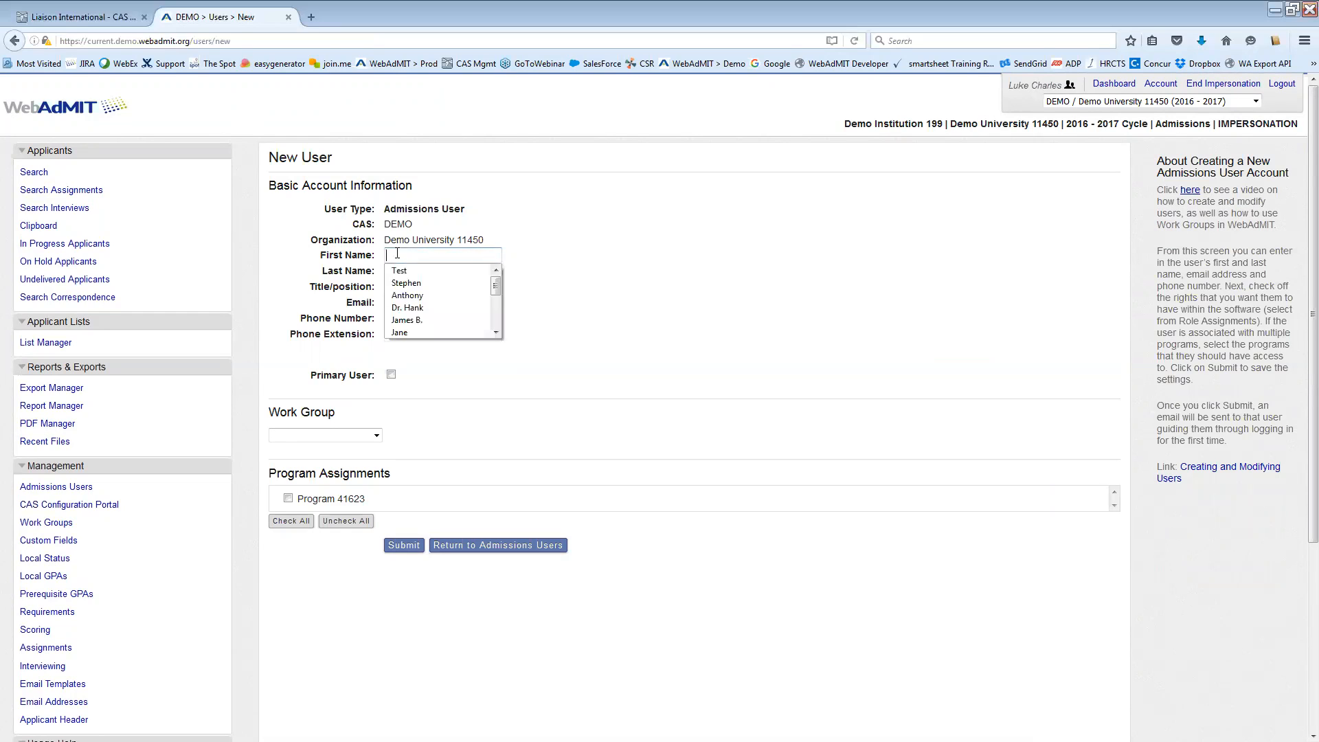
pyautogui.write('First')
pyautogui.press('Tab')
pyautogui.write('Last')
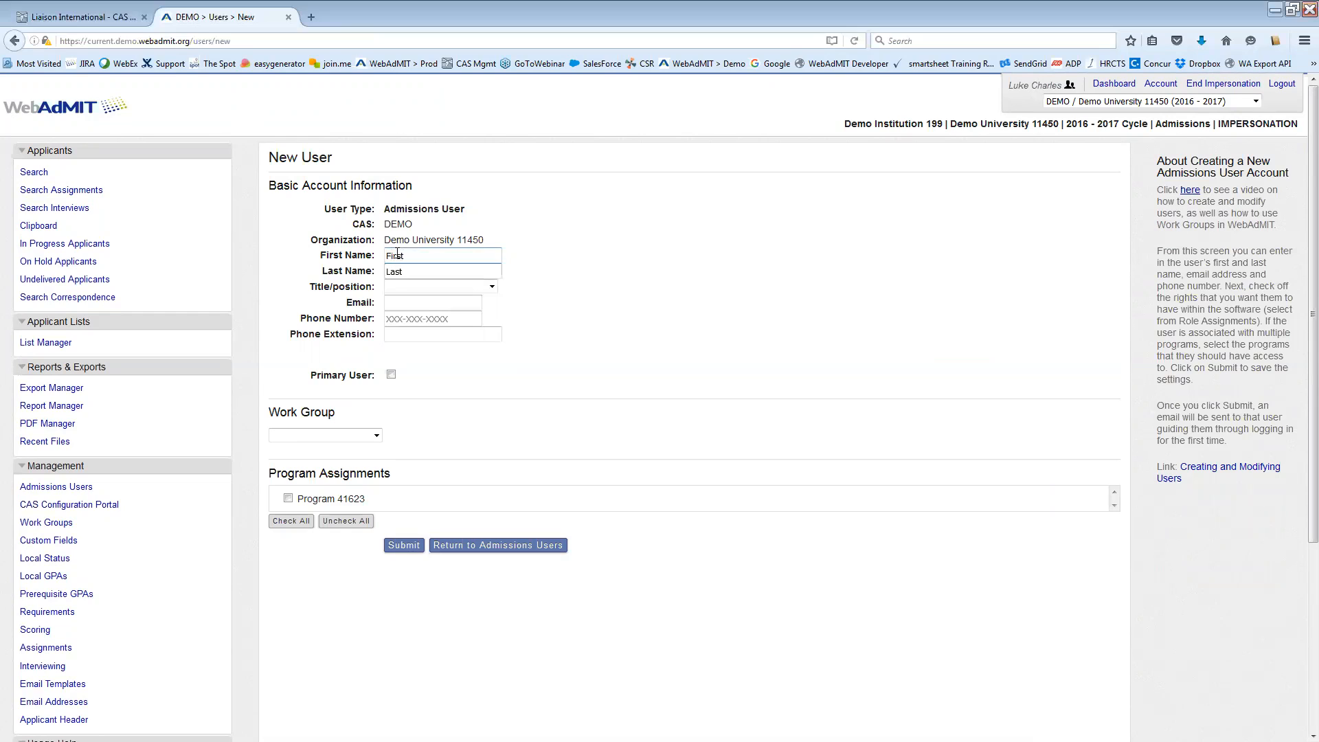
# Set the new user's title/position to Reviewer and fill in the user's email address
pyautogui.click(436, 287)
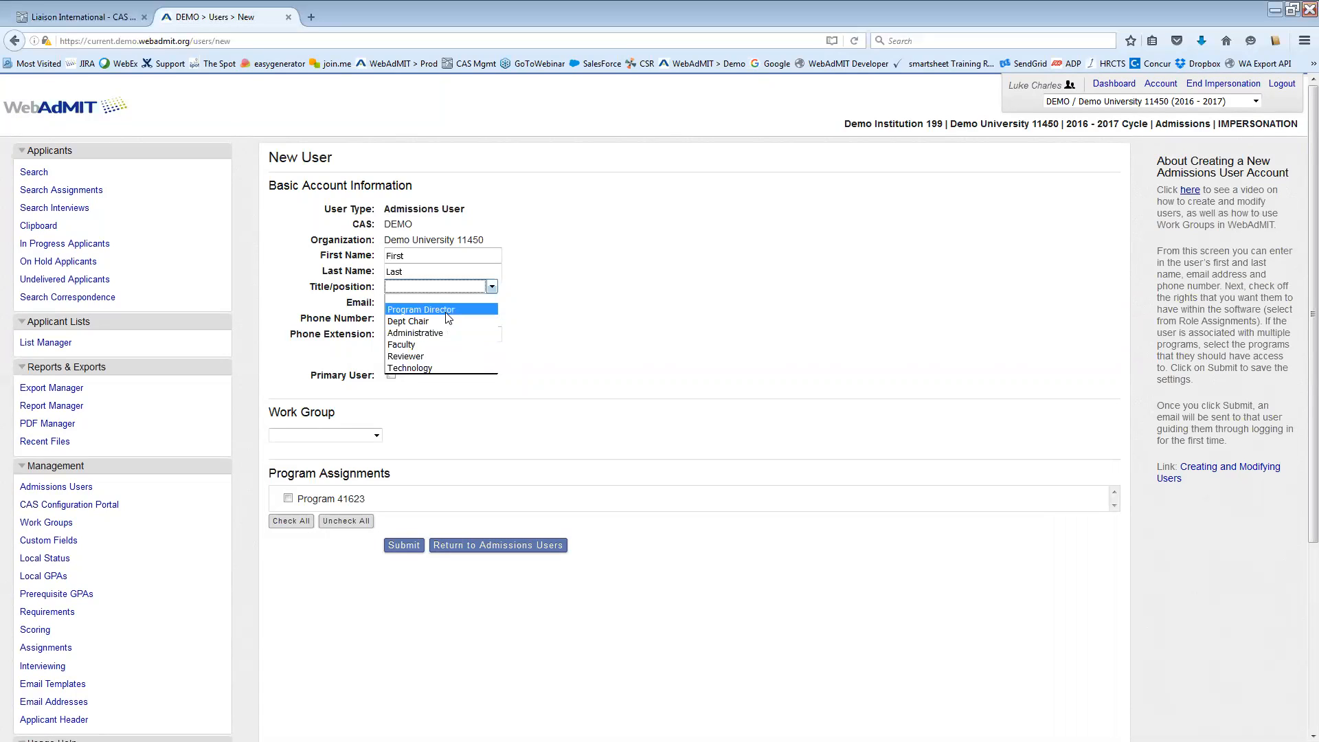
pyautogui.click(435, 349)
pyautogui.click(490, 288)
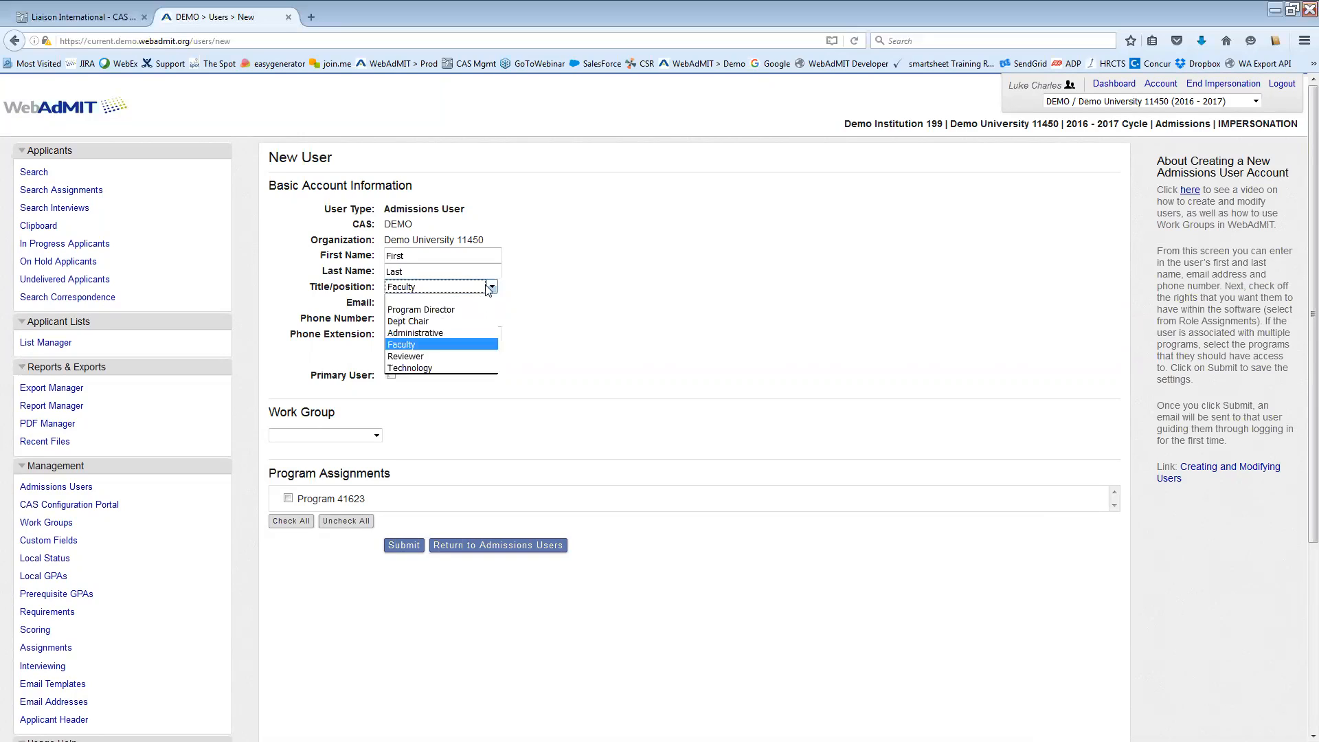
pyautogui.click(452, 355)
pyautogui.click(424, 307)
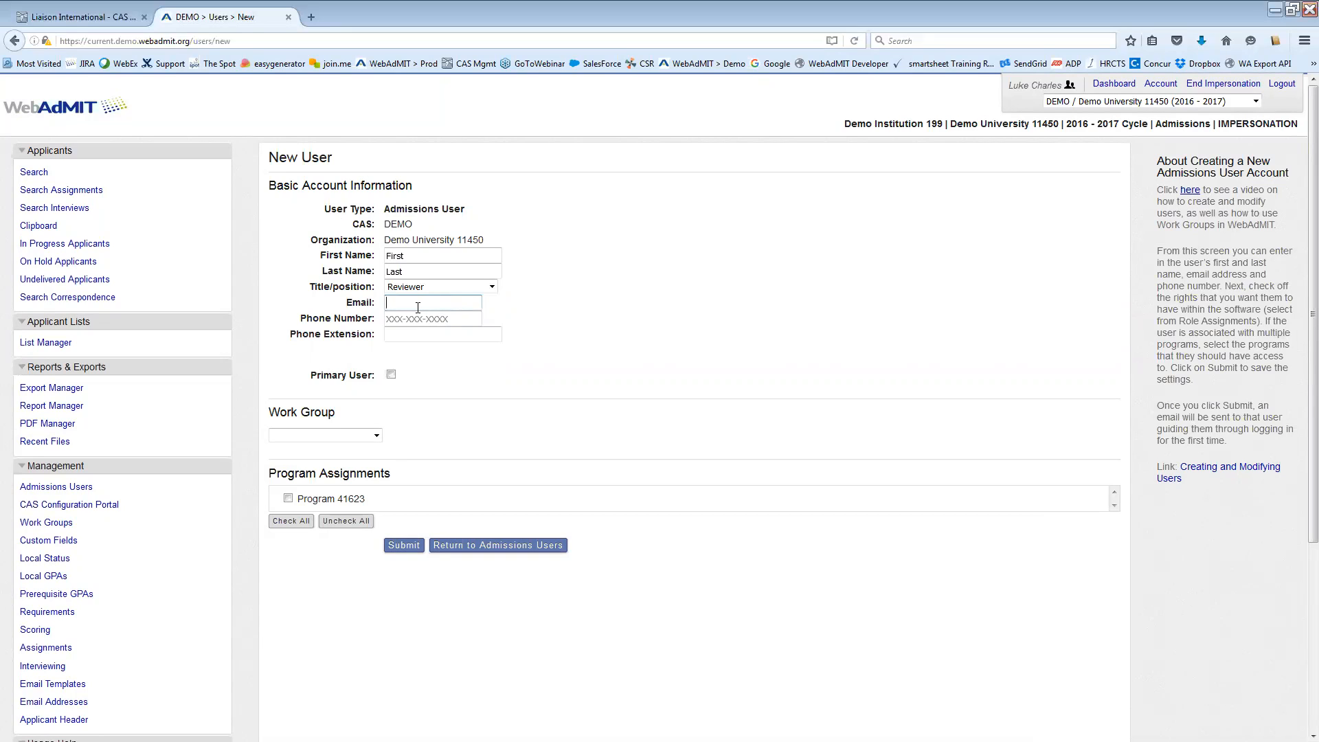
pyautogui.write('flast@demo.org')
pyautogui.moveTo(457, 307); pyautogui.dragTo(385, 306)
pyautogui.click(460, 309)
pyautogui.click(419, 318)
pyautogui.click(411, 334)
pyautogui.click(392, 376)
pyautogui.click(391, 376)
# Place the new user in the WebAdMIT Administrators work group and assign Program 41623
pyautogui.click(320, 437)
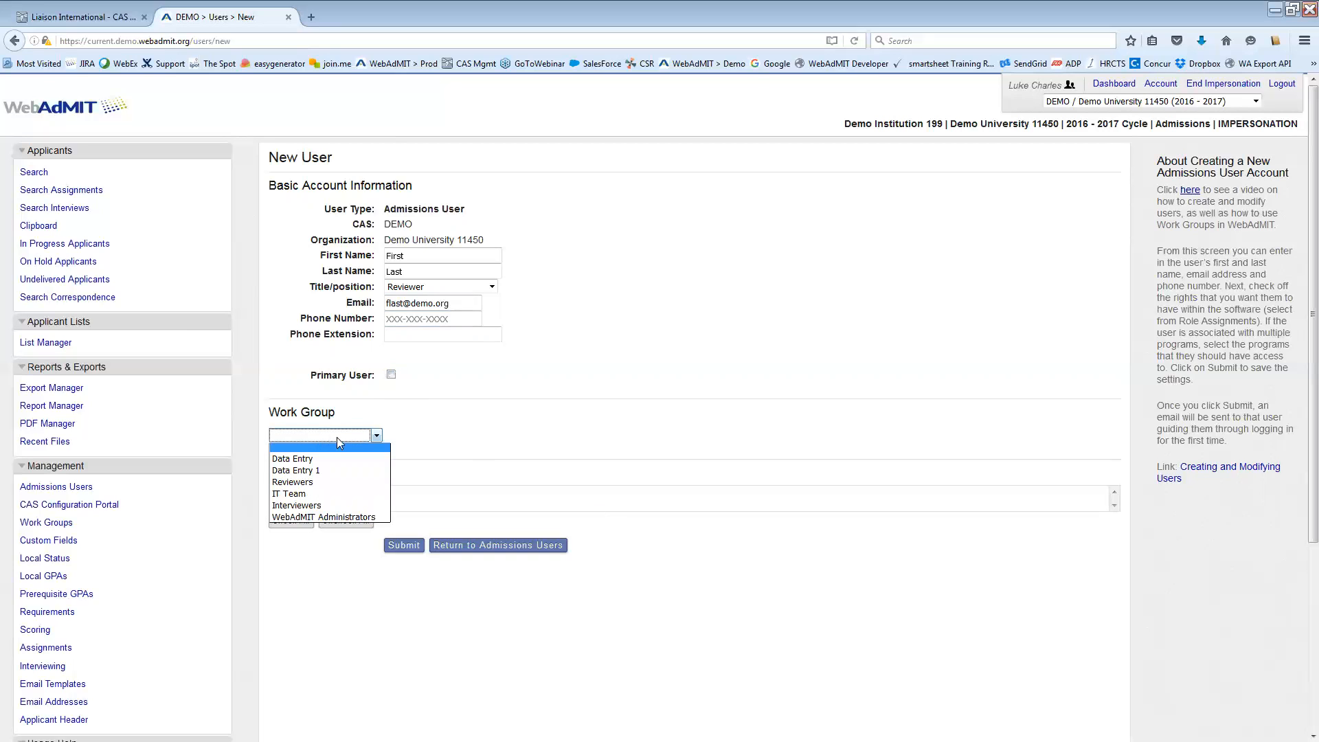
pyautogui.click(333, 516)
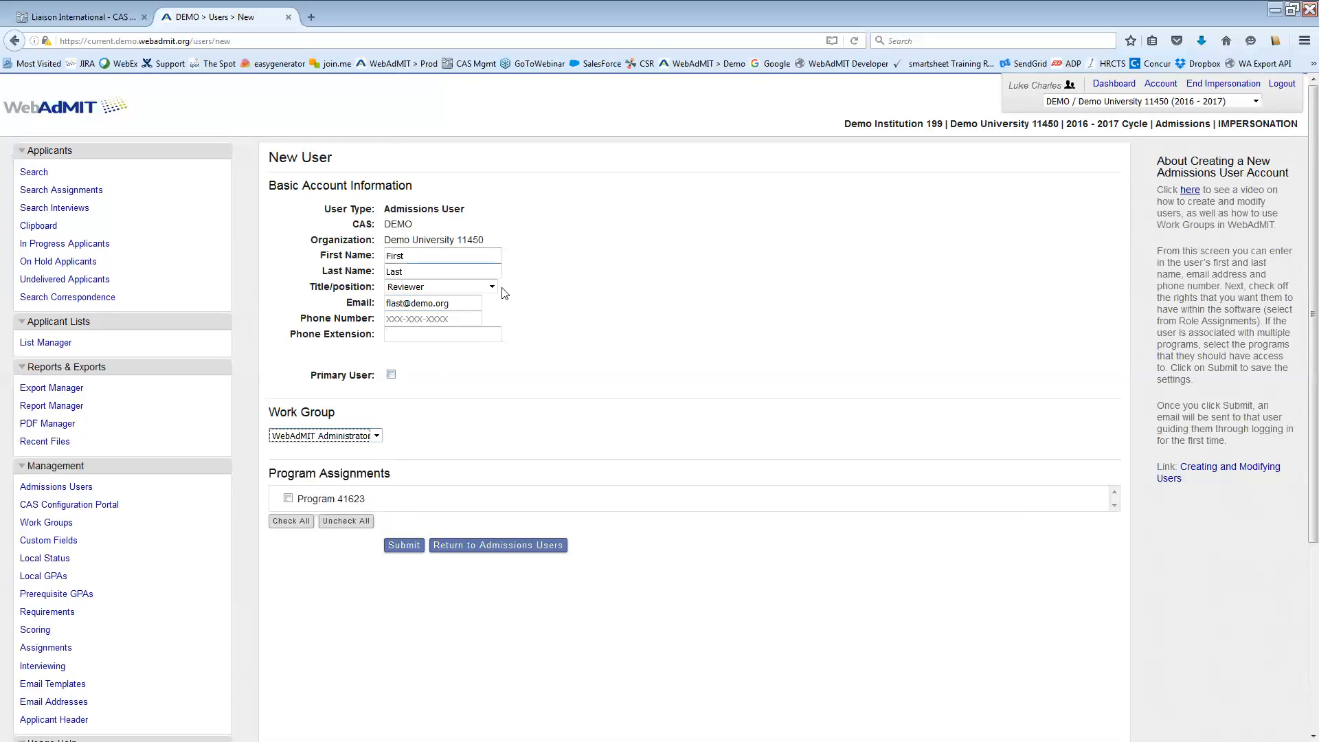
pyautogui.click(371, 437)
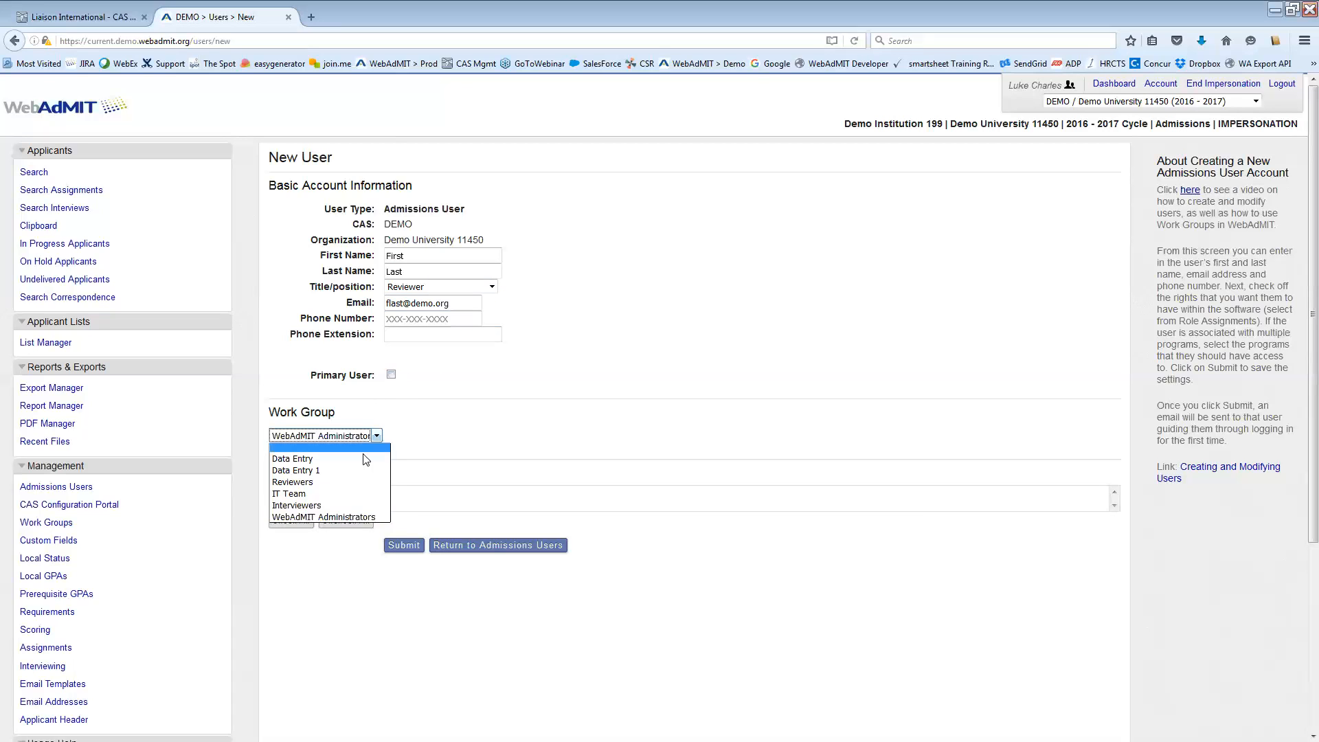
pyautogui.click(378, 512)
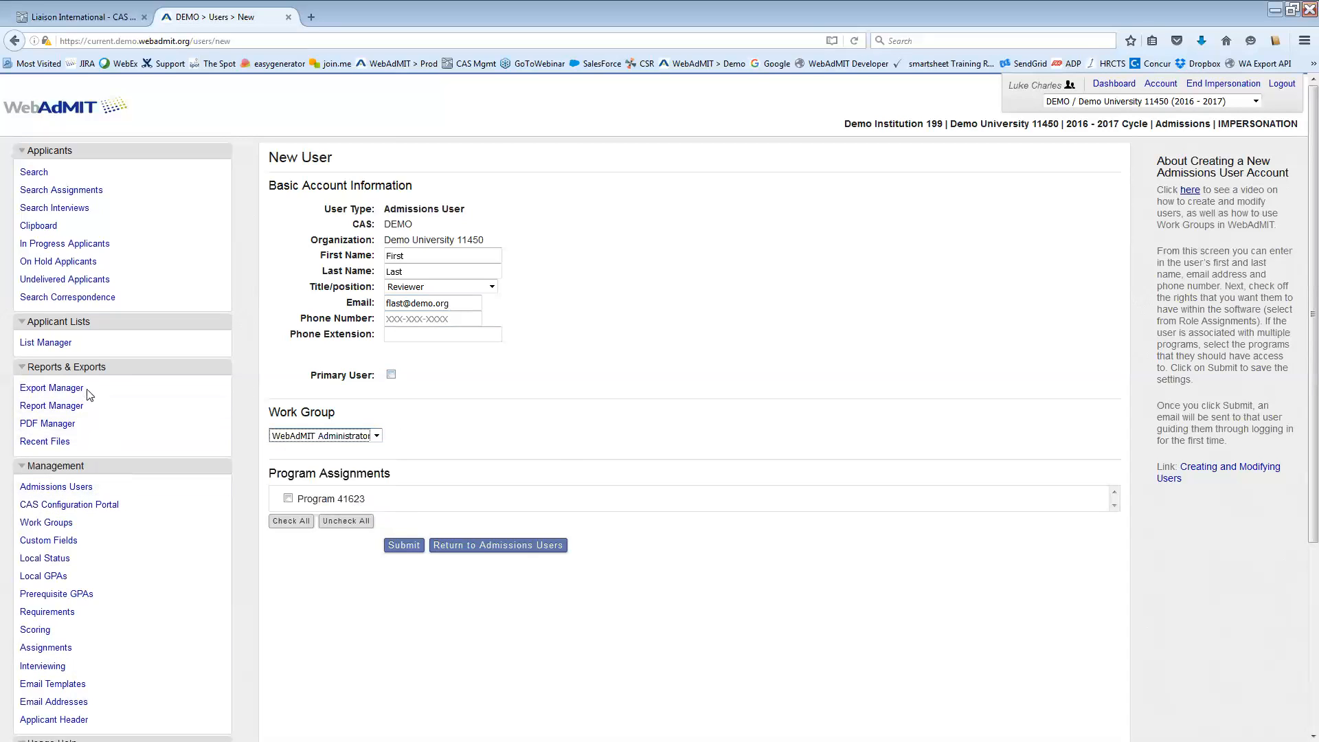
pyautogui.click(289, 501)
pyautogui.click(377, 436)
pyautogui.click(352, 516)
pyautogui.click(379, 436)
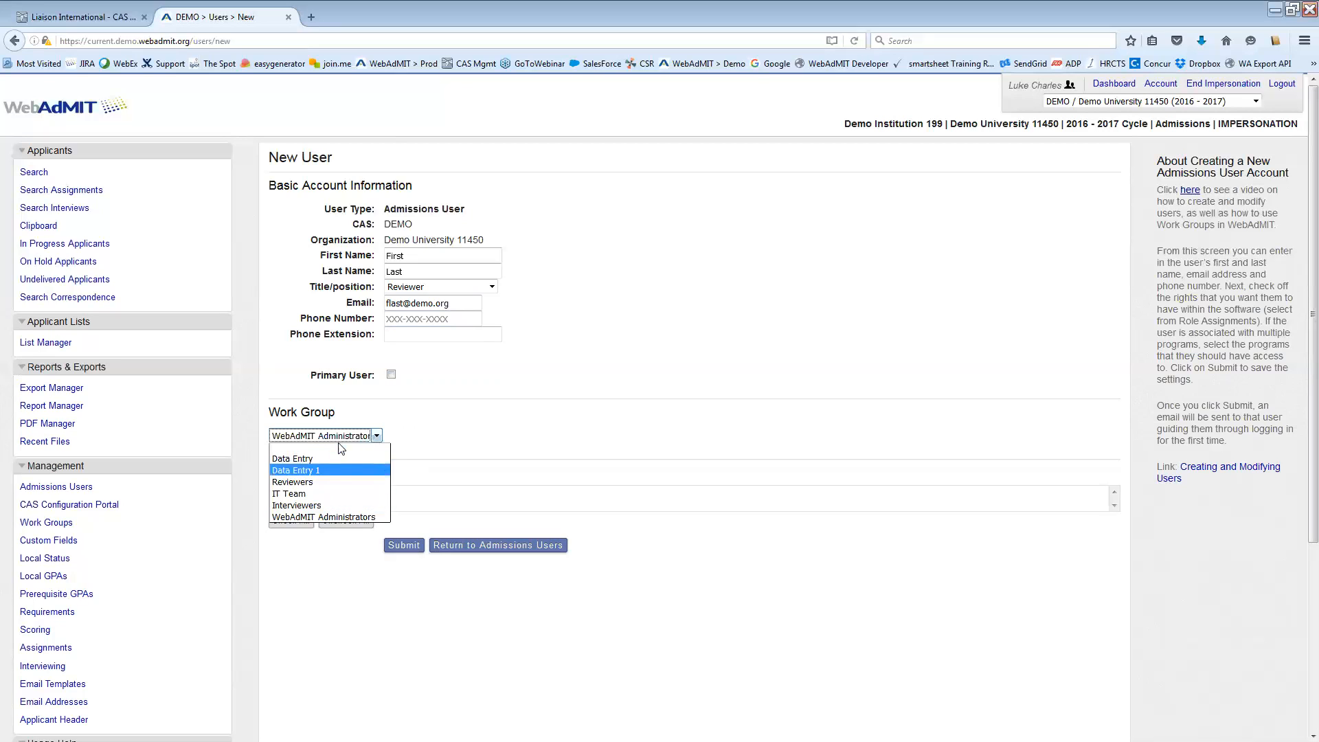
pyautogui.click(386, 516)
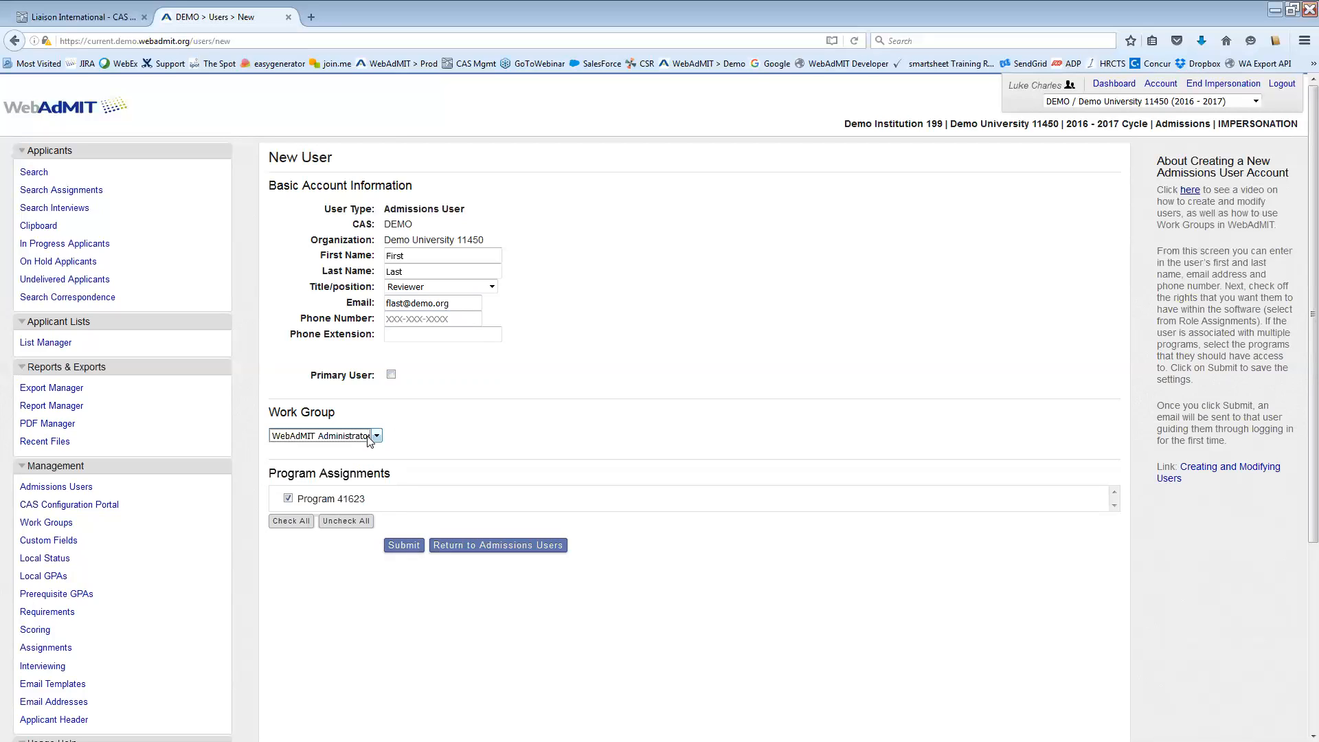
pyautogui.click(369, 438)
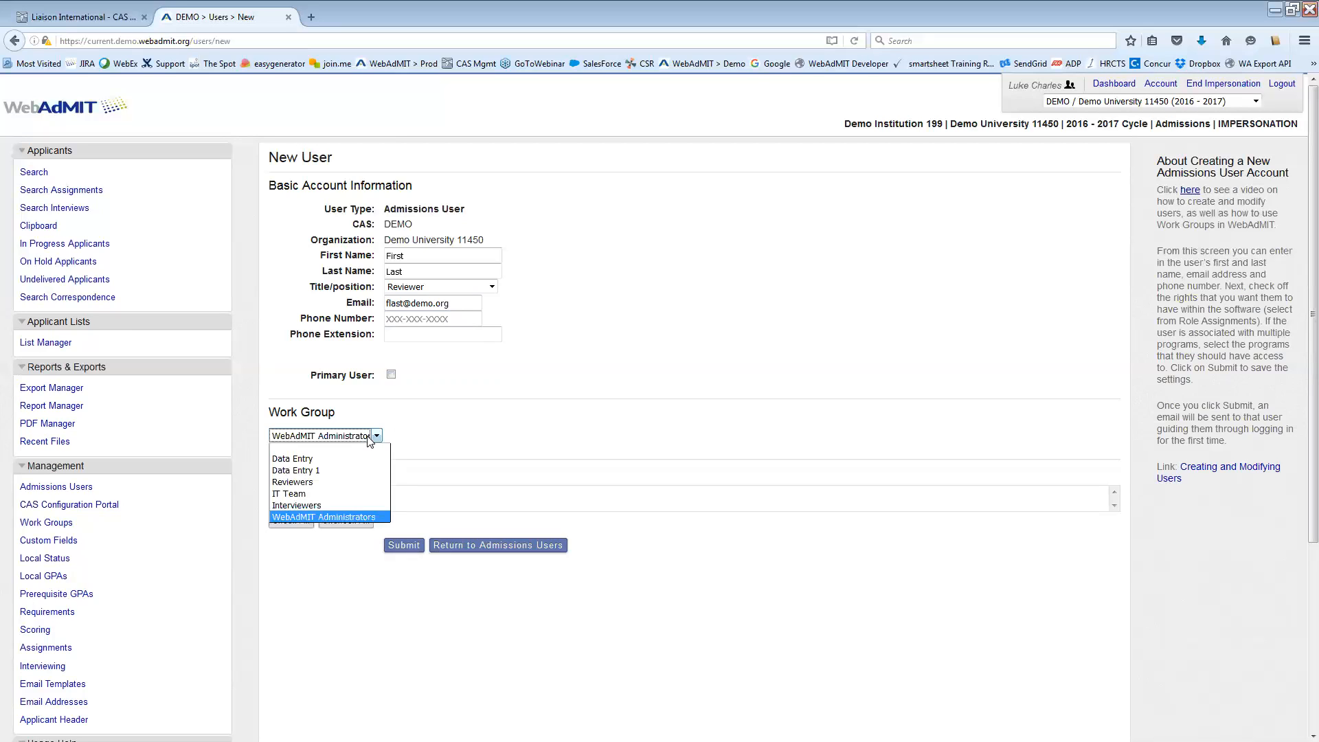
pyautogui.click(260, 479)
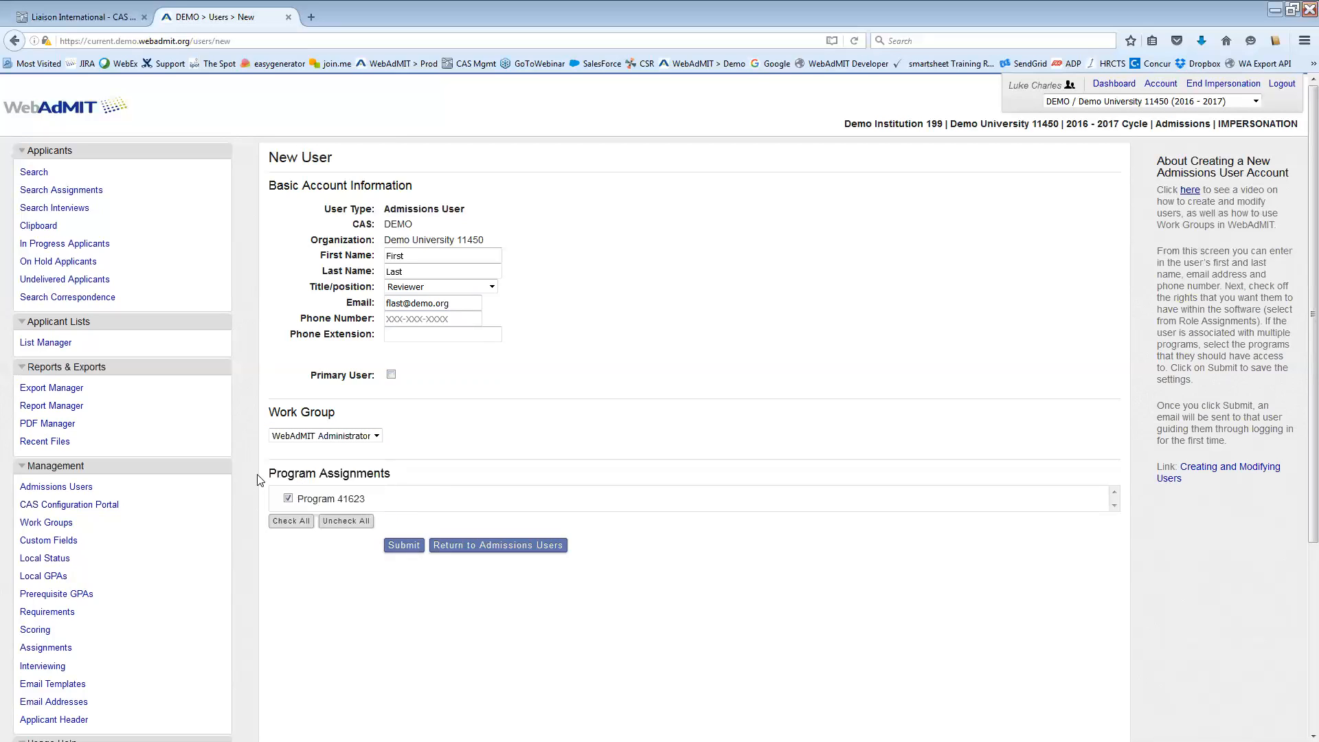
# Start a new work group titled "Application Reviewers"
pyautogui.click(47, 520)
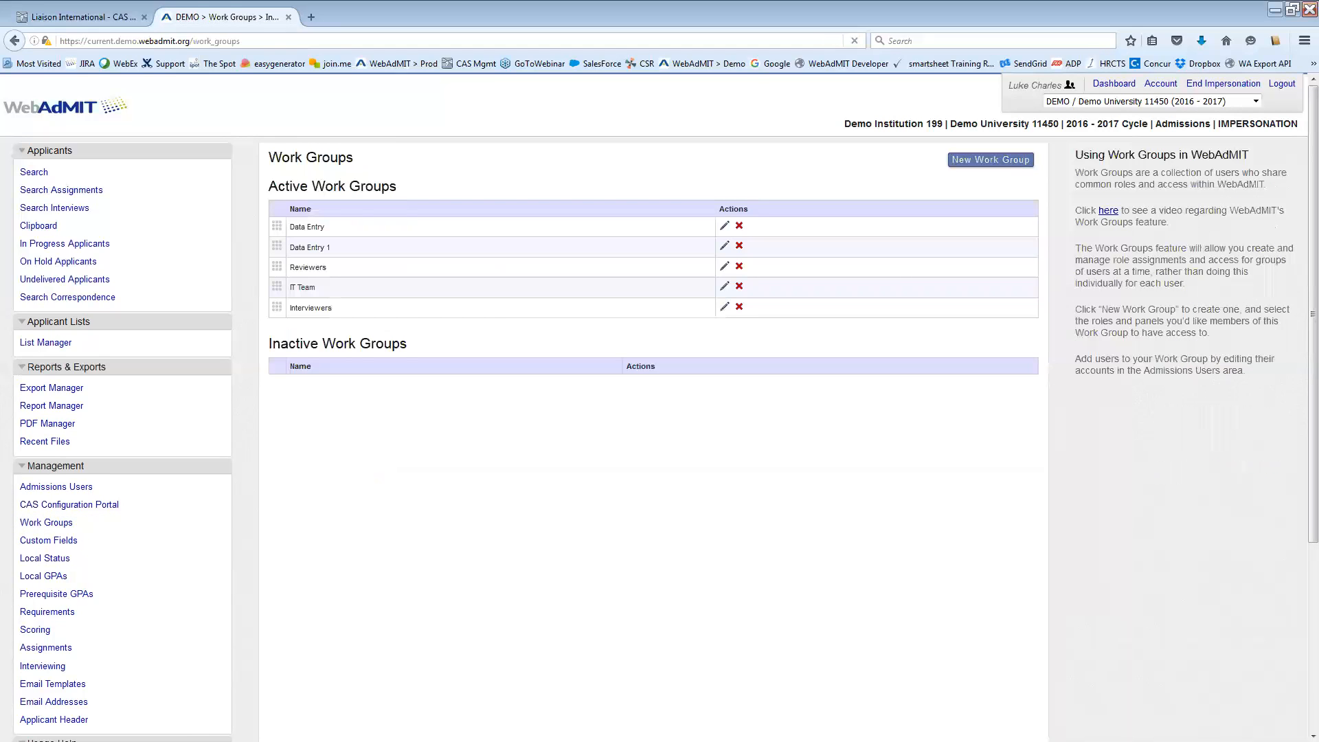
pyautogui.click(991, 159)
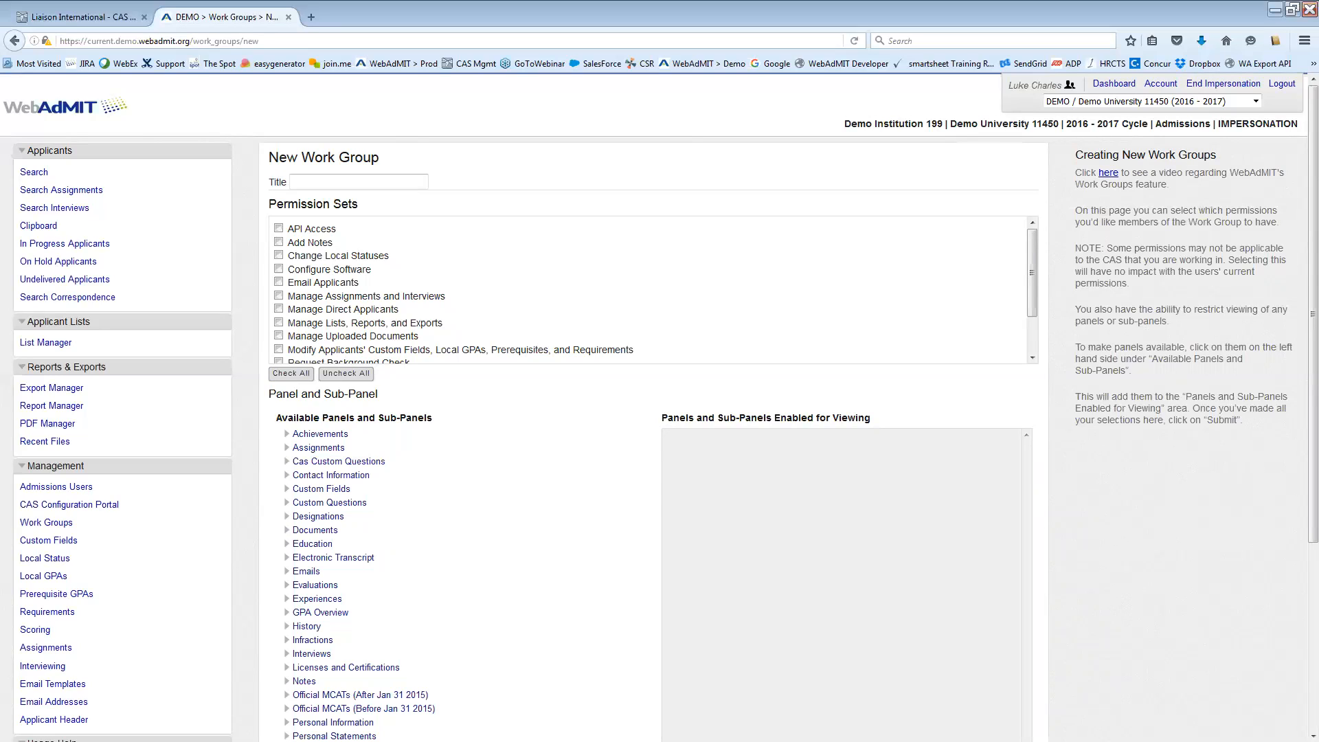
pyautogui.click(377, 178)
pyautogui.write('Application Reviewers')
pyautogui.scroll(-2, 308, 245)
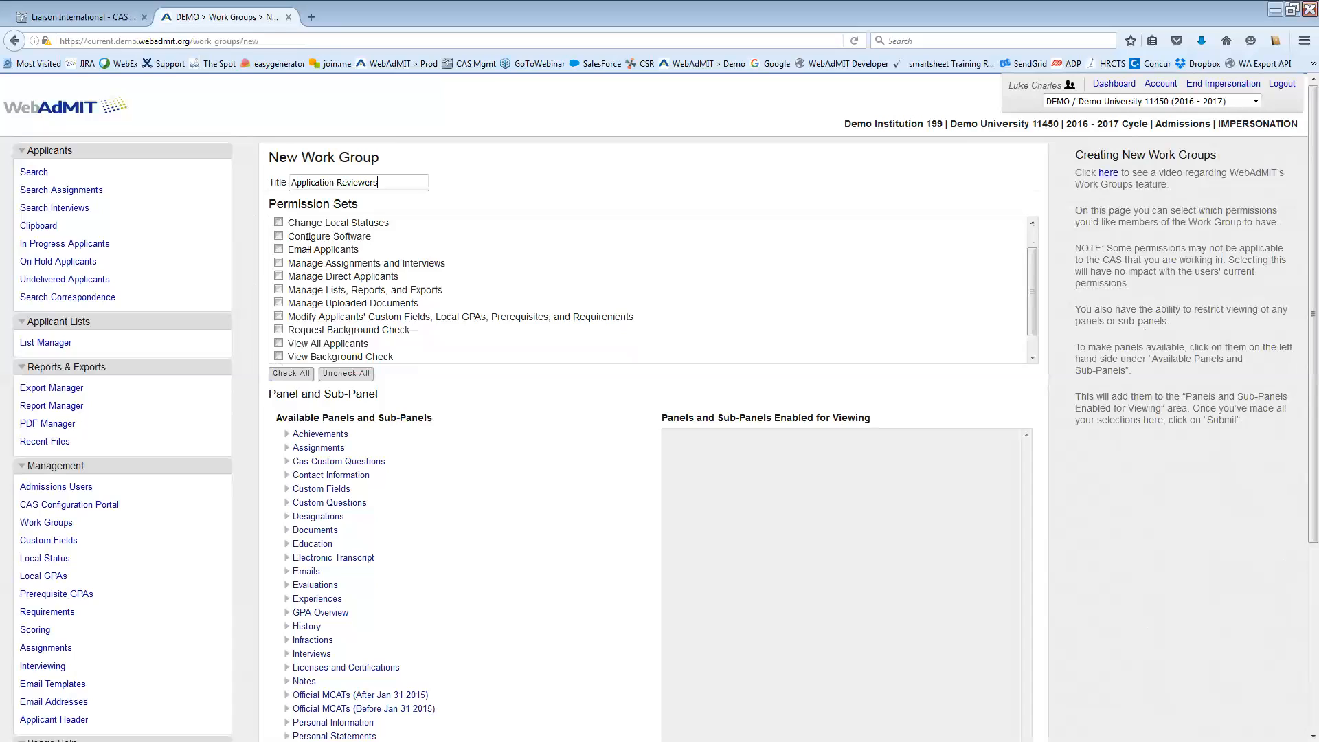
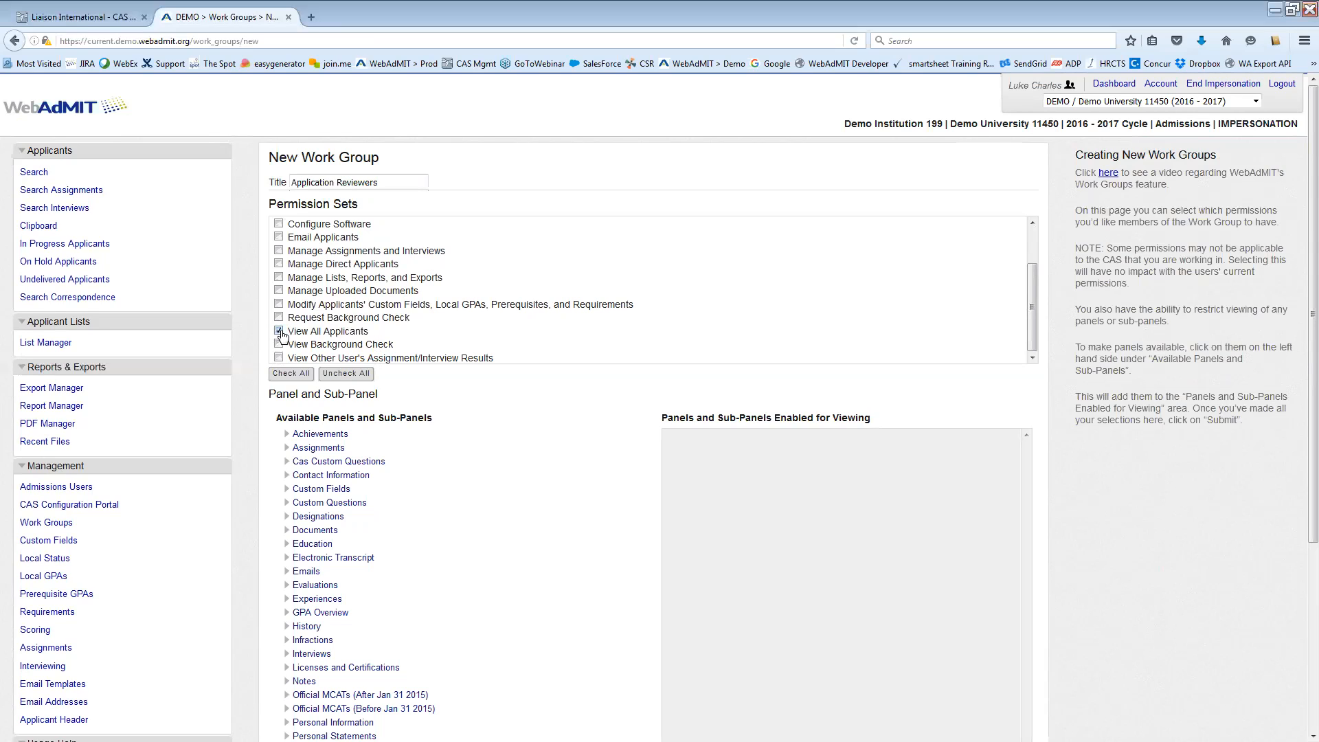
pyautogui.click(280, 333)
pyautogui.scroll(-2, 426, 303)
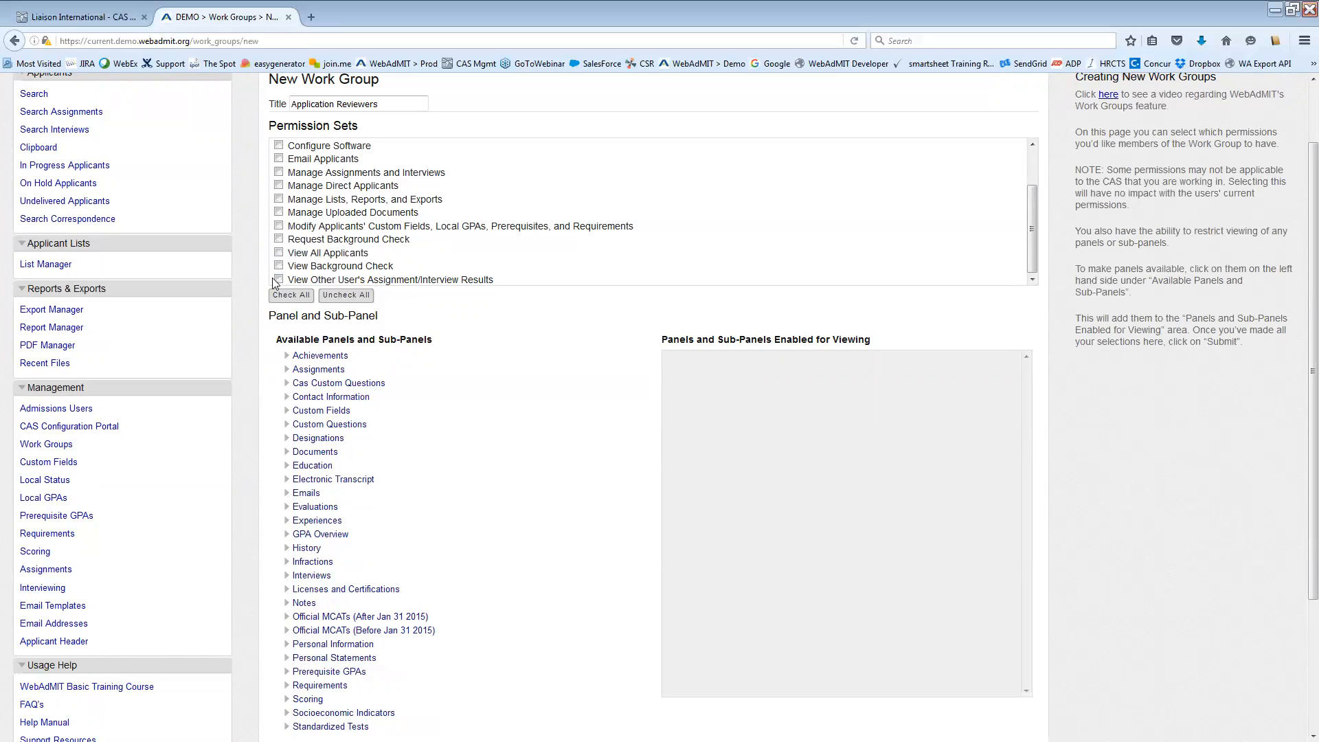
pyautogui.scroll(1, 277, 278)
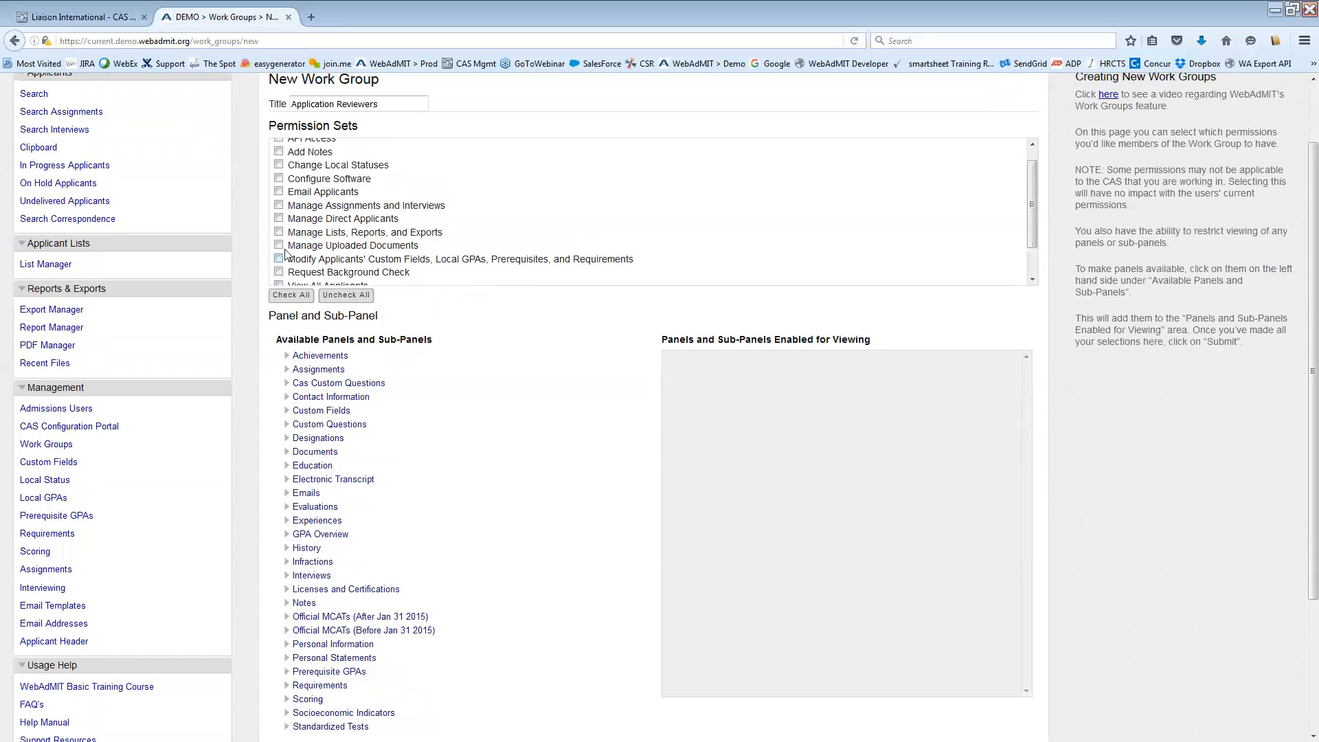
pyautogui.click(279, 206)
pyautogui.click(278, 207)
# Grant the work group the Configure Software permission
pyautogui.click(279, 180)
pyautogui.scroll(-2, 449, 330)
pyautogui.scroll(3, 470, 175)
pyautogui.scroll(3, 477, 297)
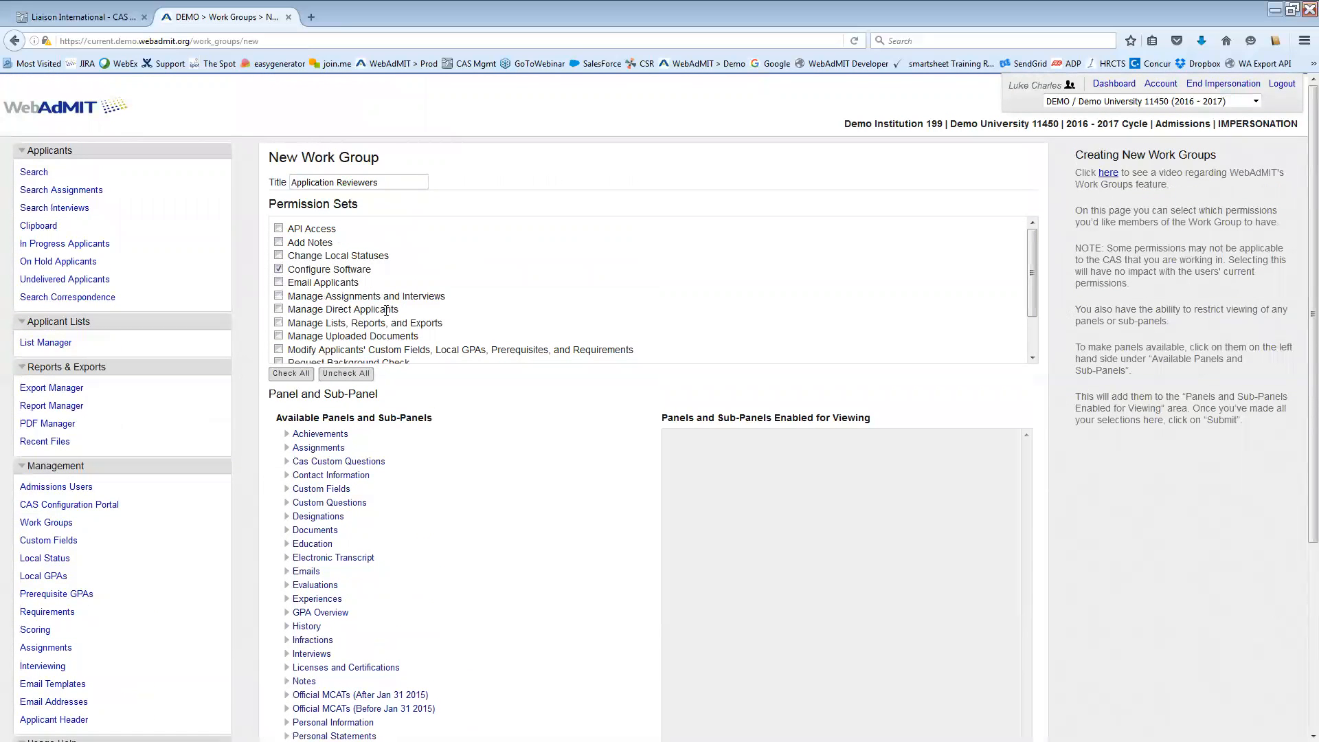
# Enable all subpanels of Achievements, Assignments and Cas Custom Questions for the work group's viewing
pyautogui.scroll(-2, 483, 470)
pyautogui.scroll(-3, 484, 470)
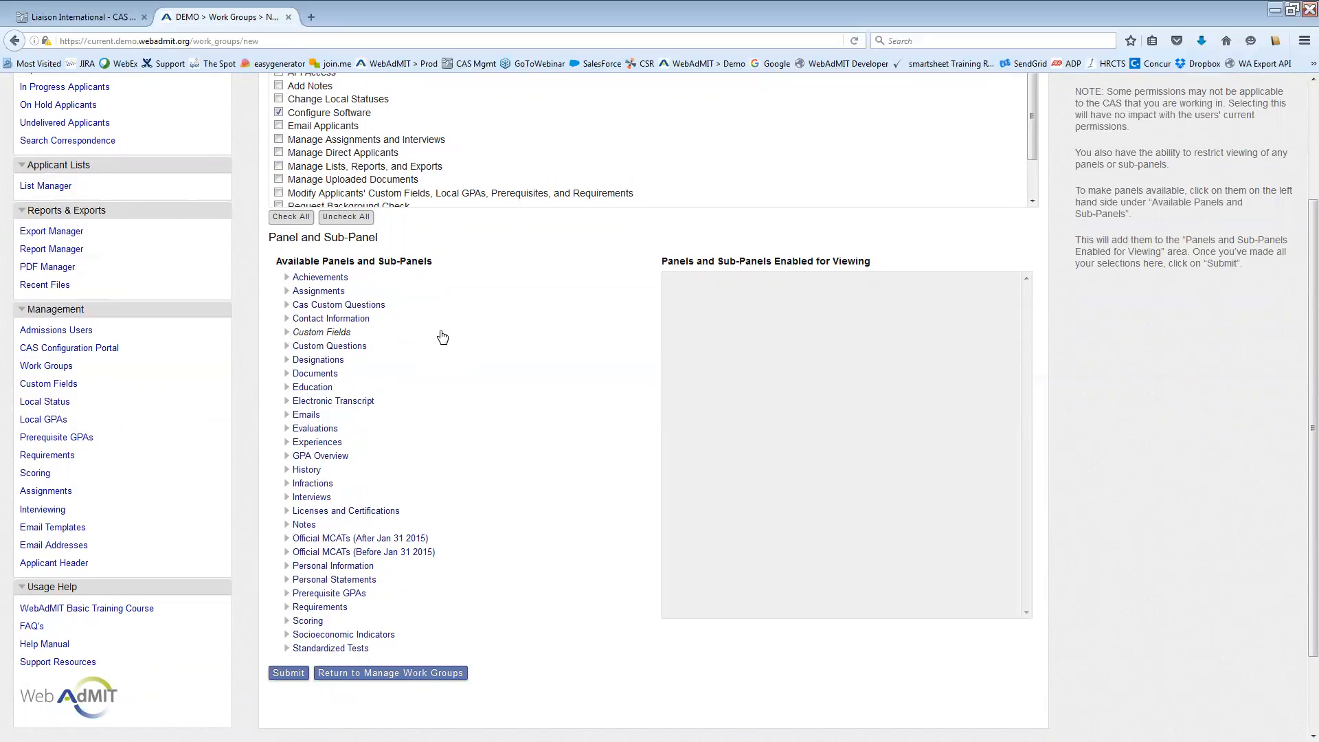
pyautogui.click(317, 277)
pyautogui.click(369, 292)
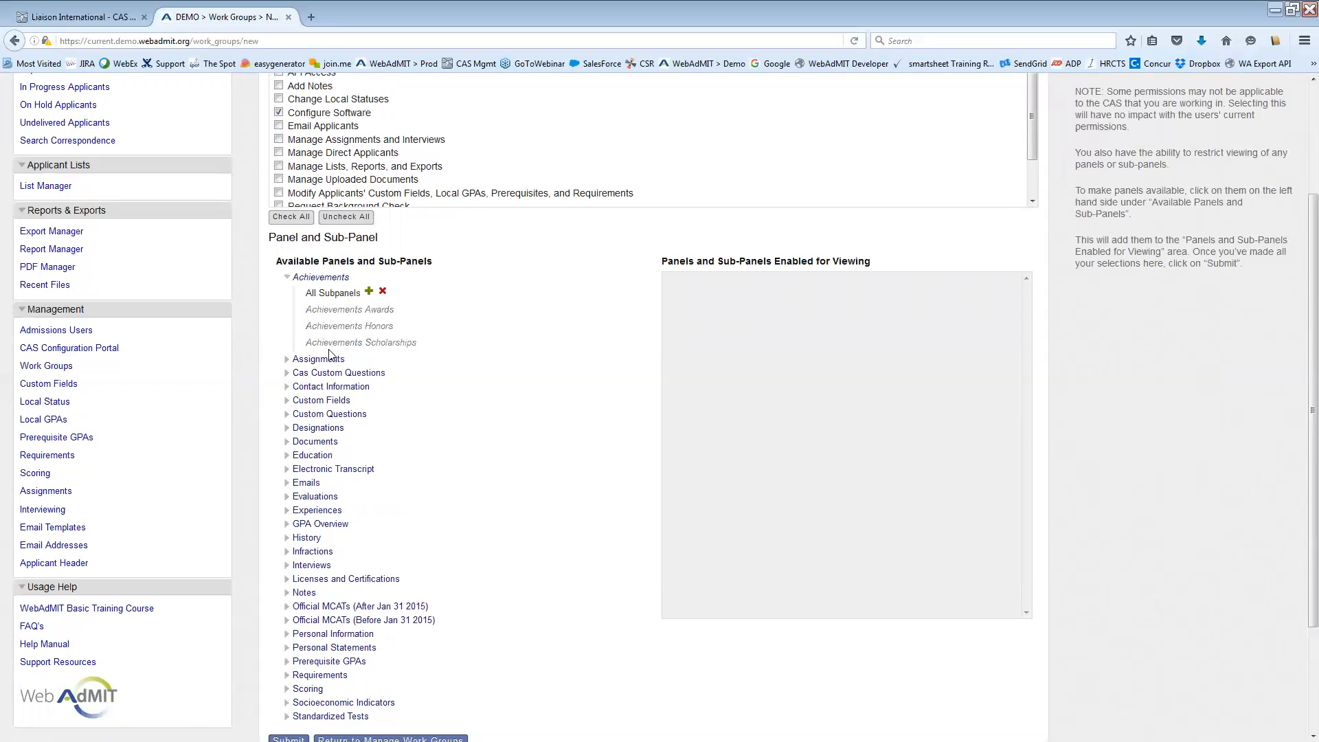
pyautogui.click(333, 358)
pyautogui.click(369, 305)
pyautogui.click(343, 339)
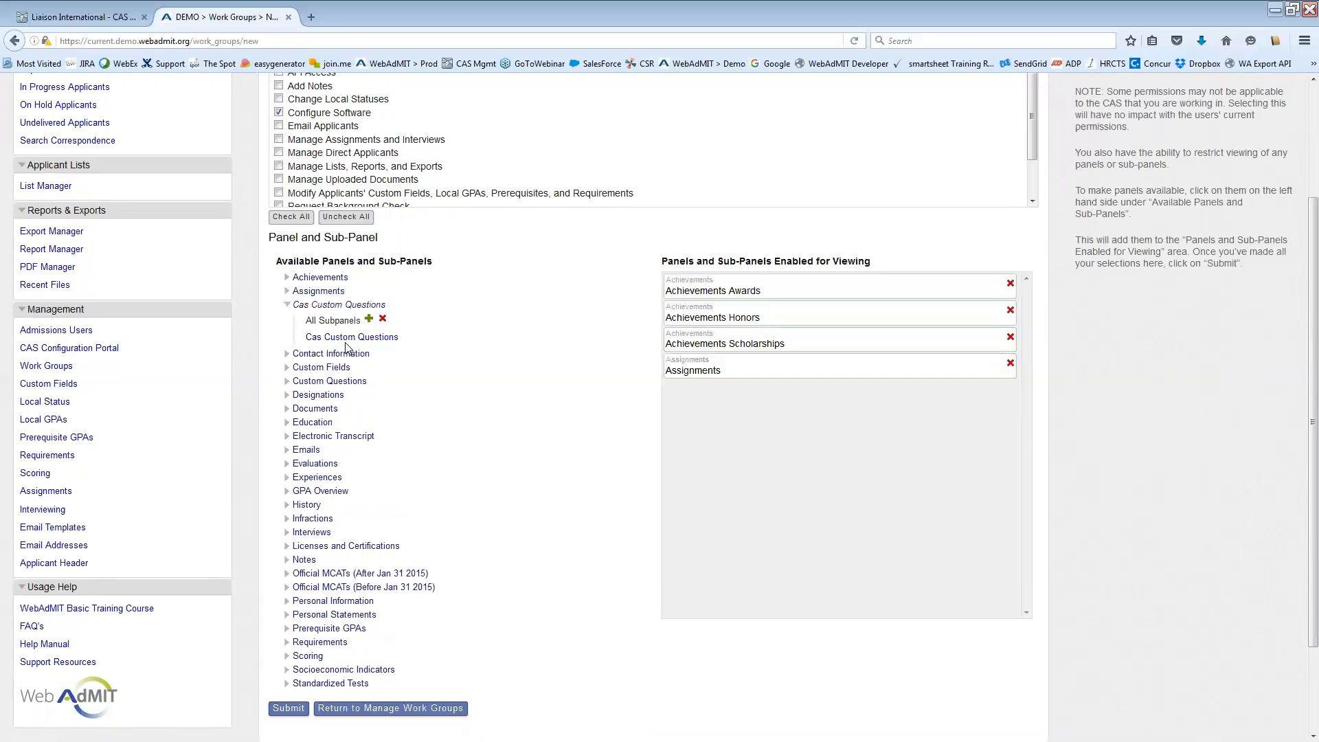
pyautogui.click(369, 319)
# Enable all subpanels of Contact Information, Custom Fields and Custom Questions for viewing
pyautogui.click(331, 353)
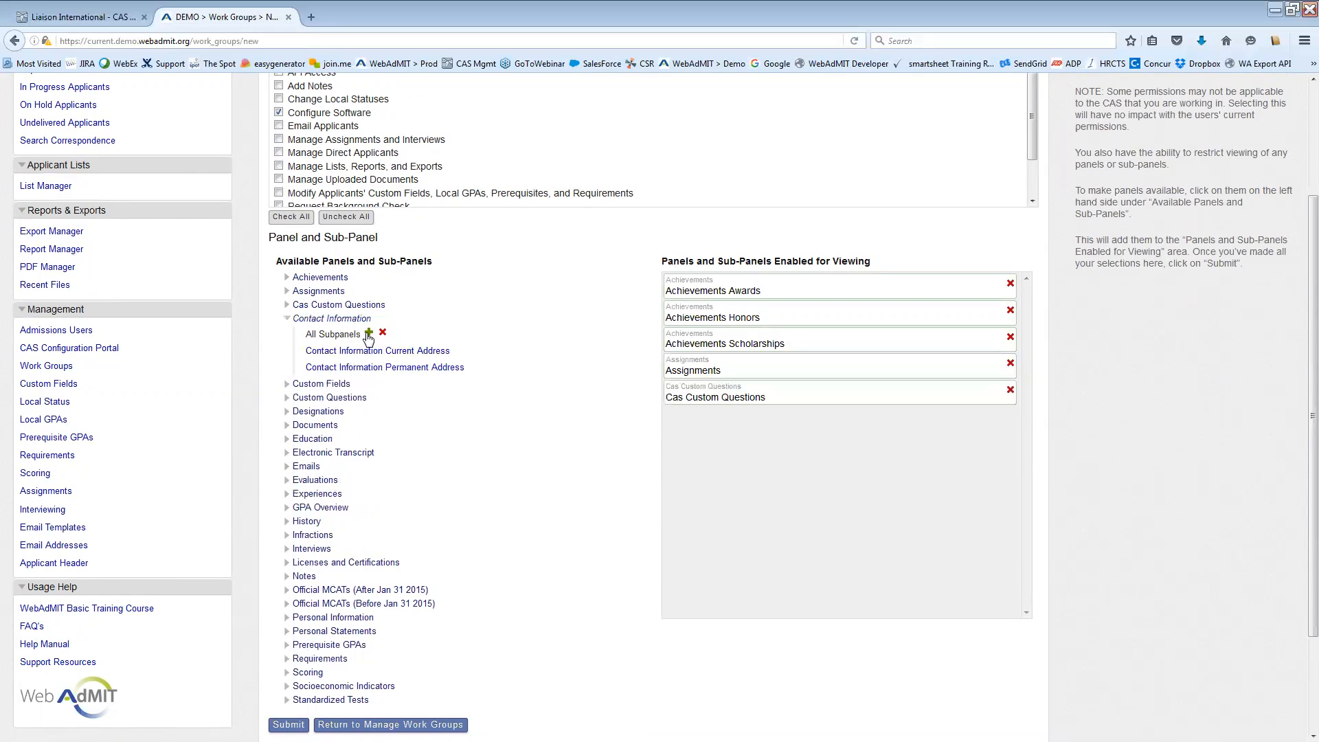
pyautogui.click(369, 333)
pyautogui.click(331, 385)
pyautogui.click(369, 346)
pyautogui.click(354, 382)
# Enable all subpanels of Designations, Documents and Education for viewing
pyautogui.click(330, 397)
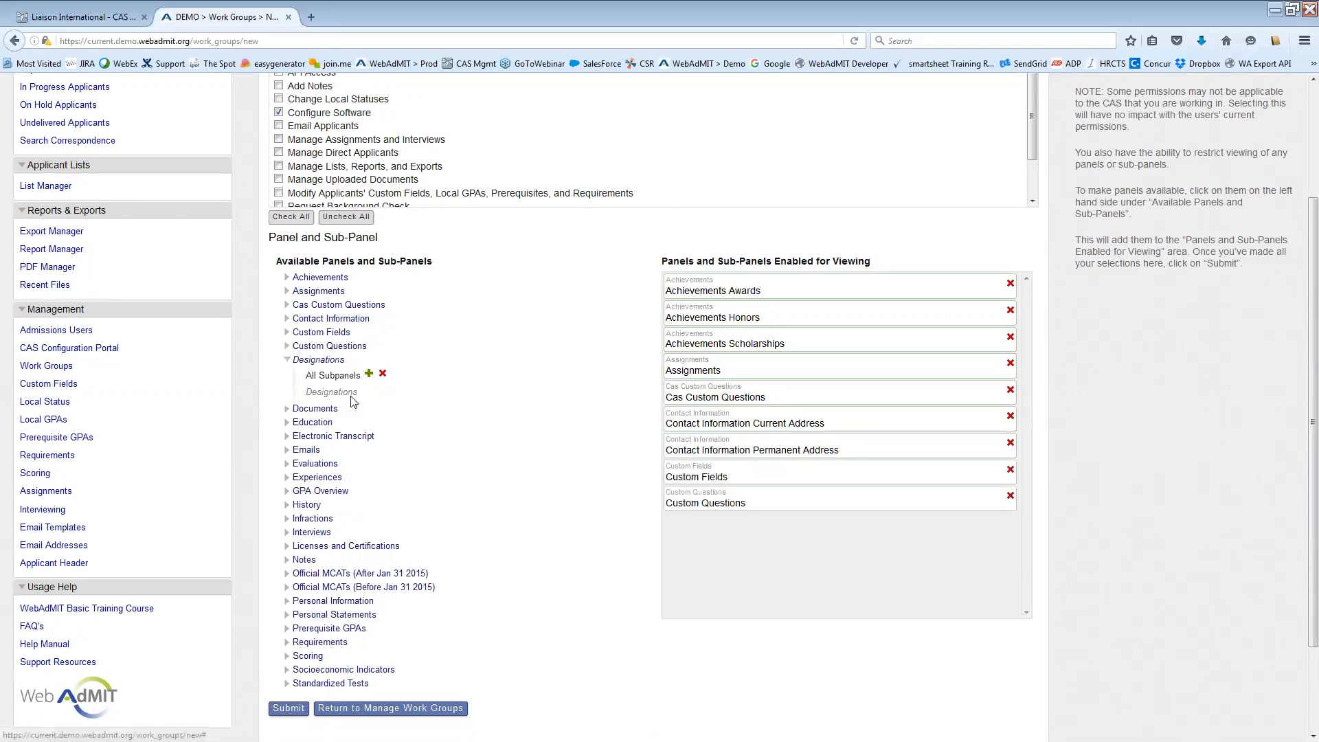
pyautogui.click(370, 375)
pyautogui.click(319, 408)
pyautogui.click(369, 387)
pyautogui.click(313, 422)
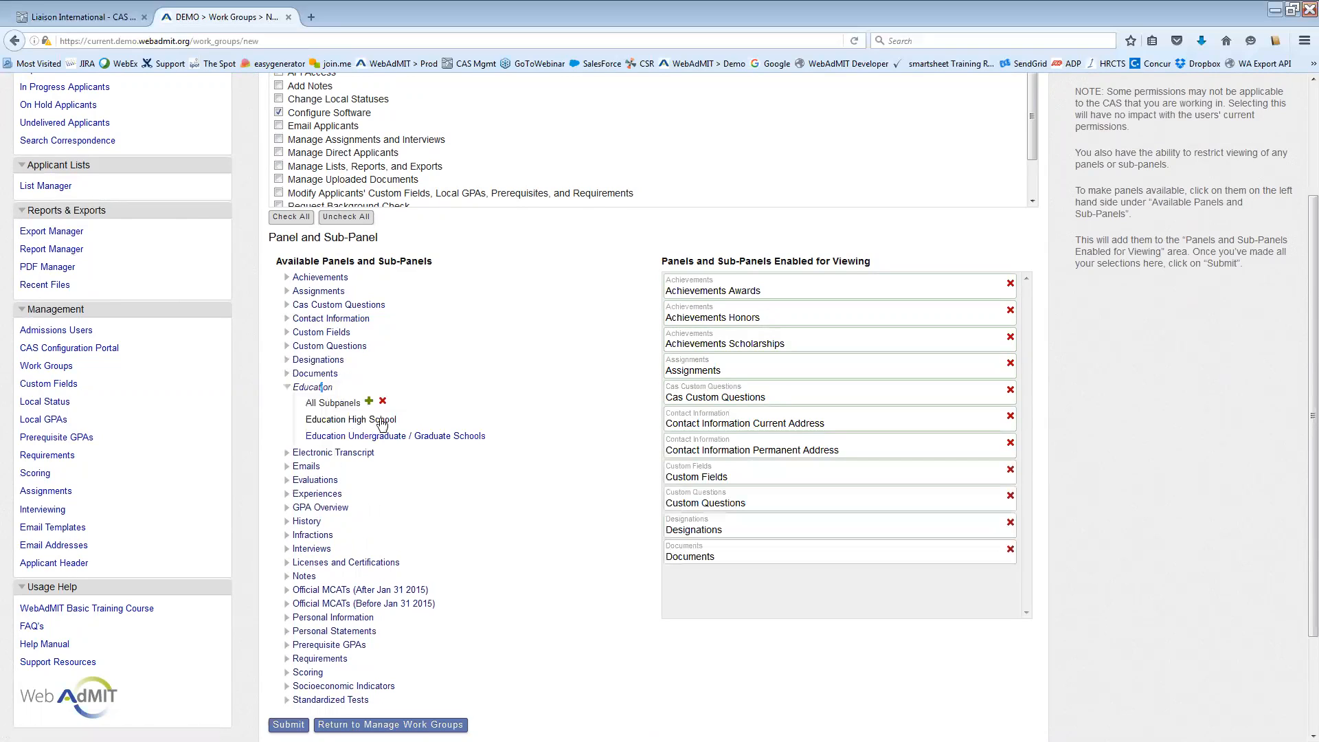
pyautogui.click(369, 401)
# Enable all subpanels of Electronic Transcript, Emails and Evaluations for viewing
pyautogui.click(327, 453)
pyautogui.click(369, 415)
pyautogui.click(310, 453)
pyautogui.click(369, 428)
pyautogui.click(327, 463)
pyautogui.click(369, 442)
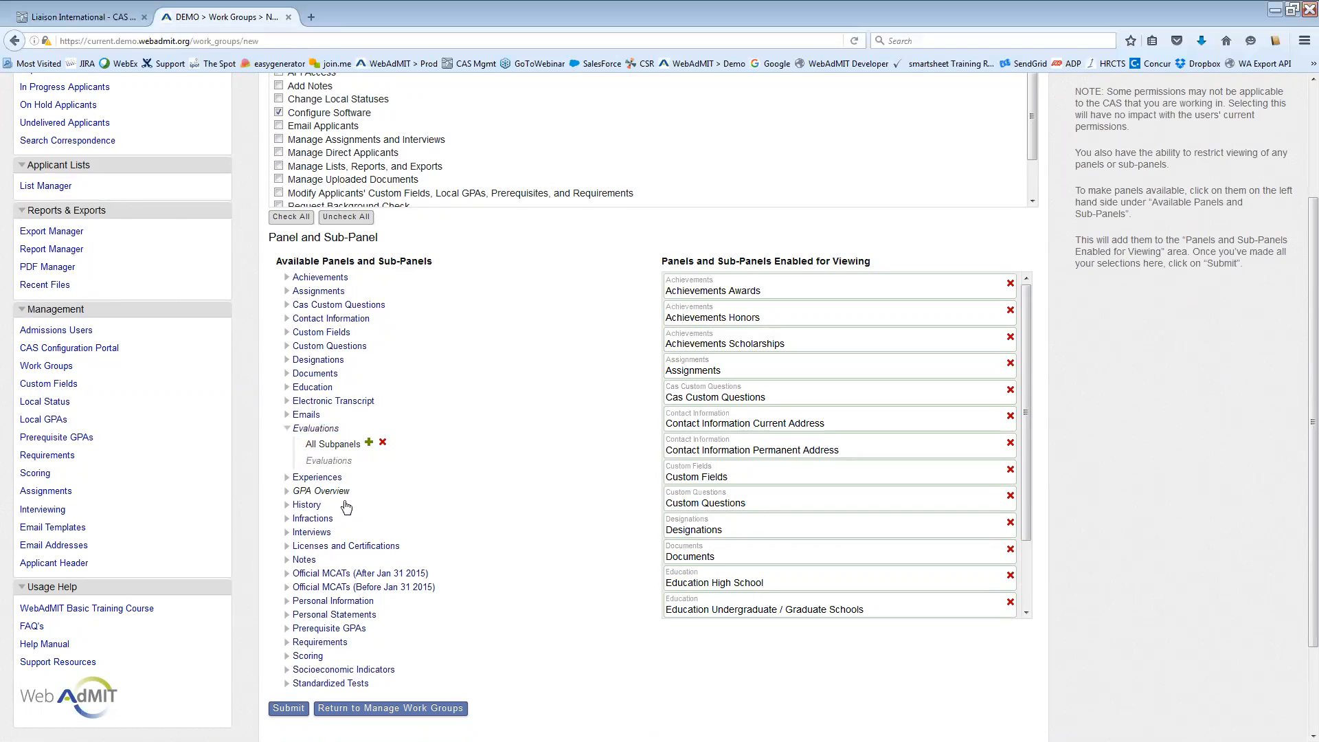
# Enable every Personal Information subpanel for viewing, from Background Check to Race & Ethnicity
pyautogui.click(334, 600)
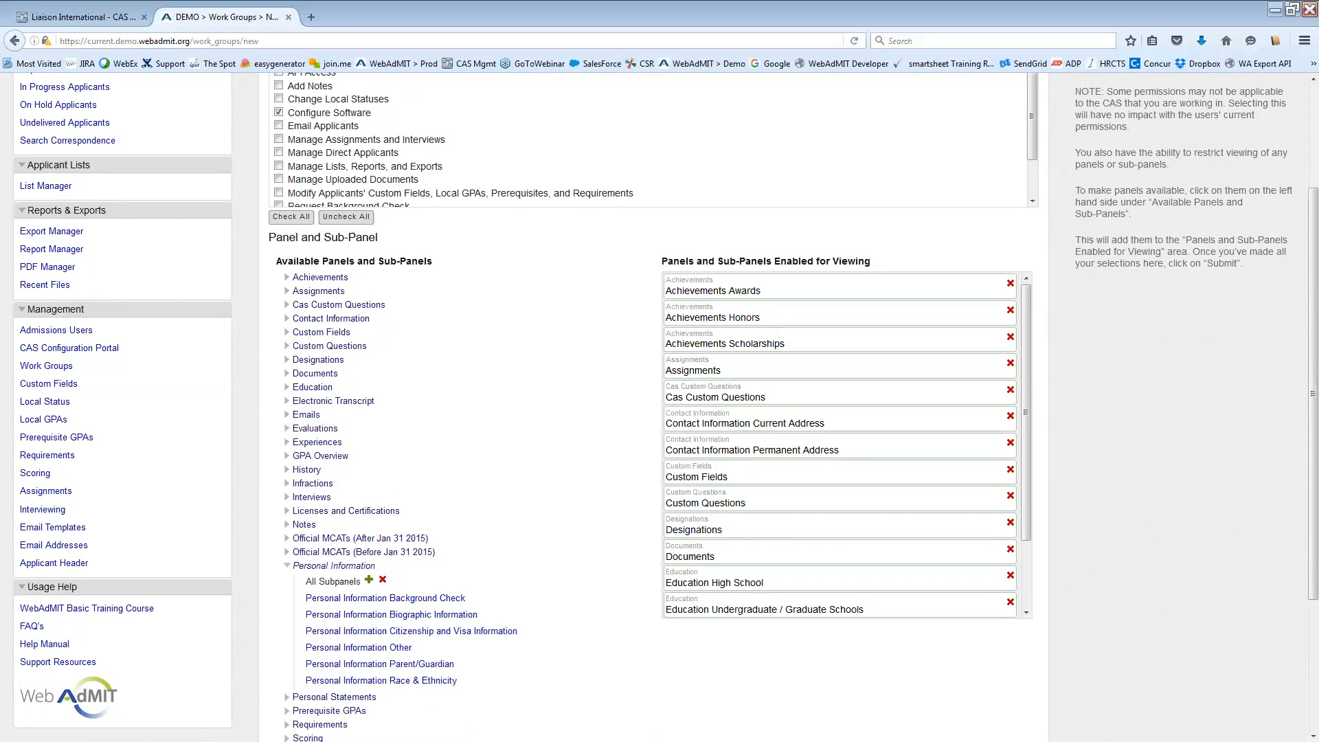
pyautogui.click(334, 565)
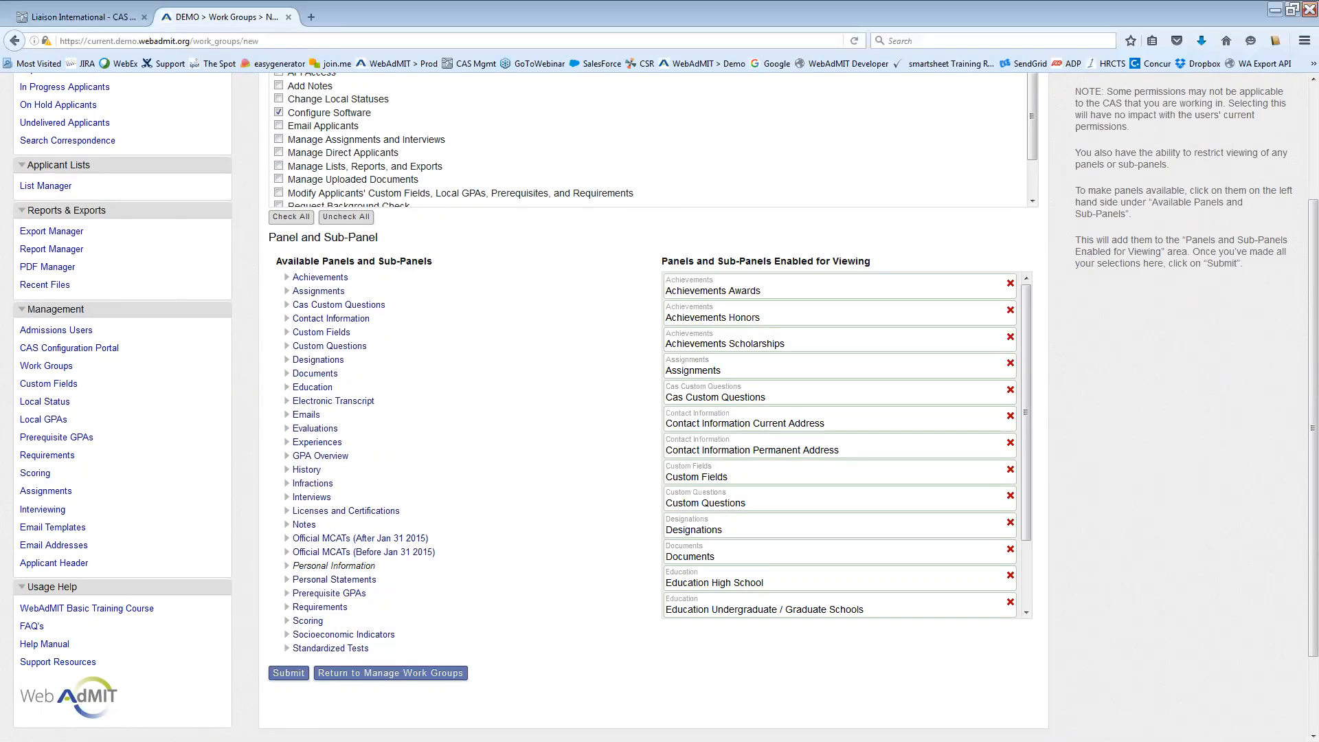
pyautogui.click(334, 565)
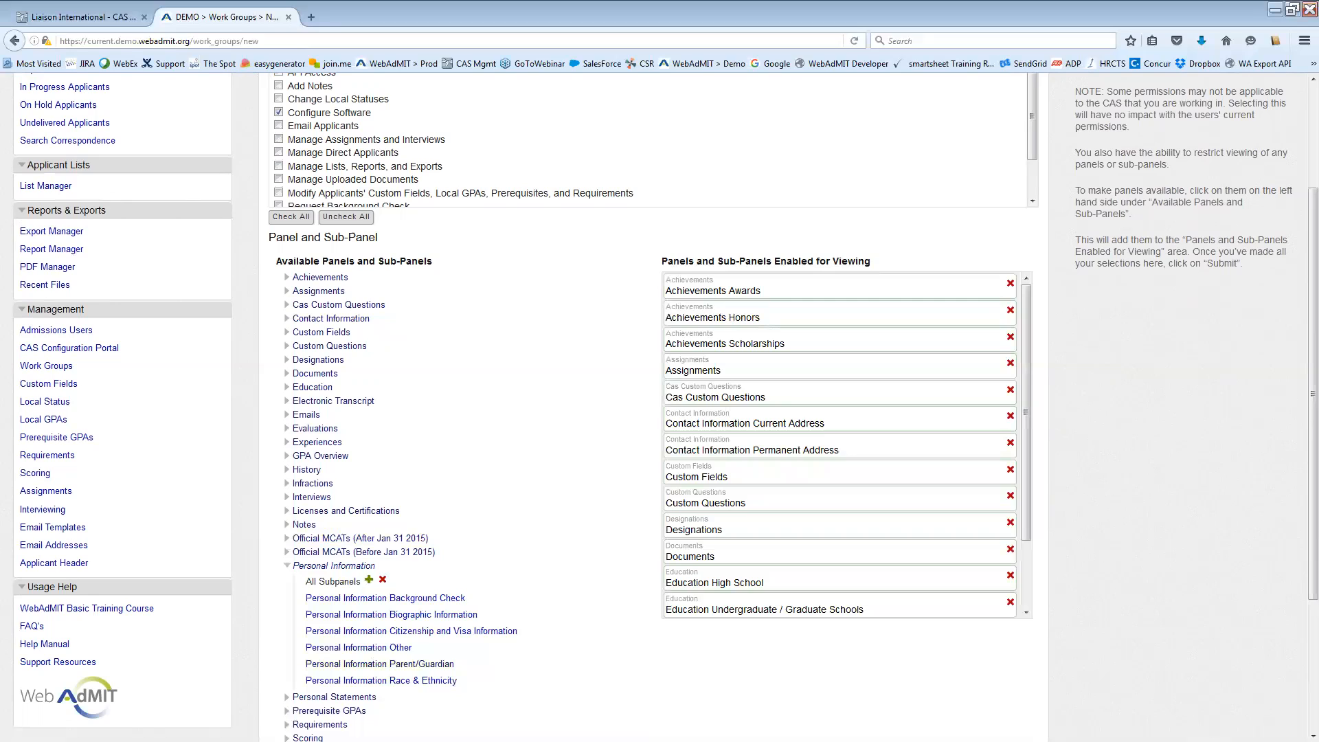
pyautogui.click(376, 648)
pyautogui.click(382, 631)
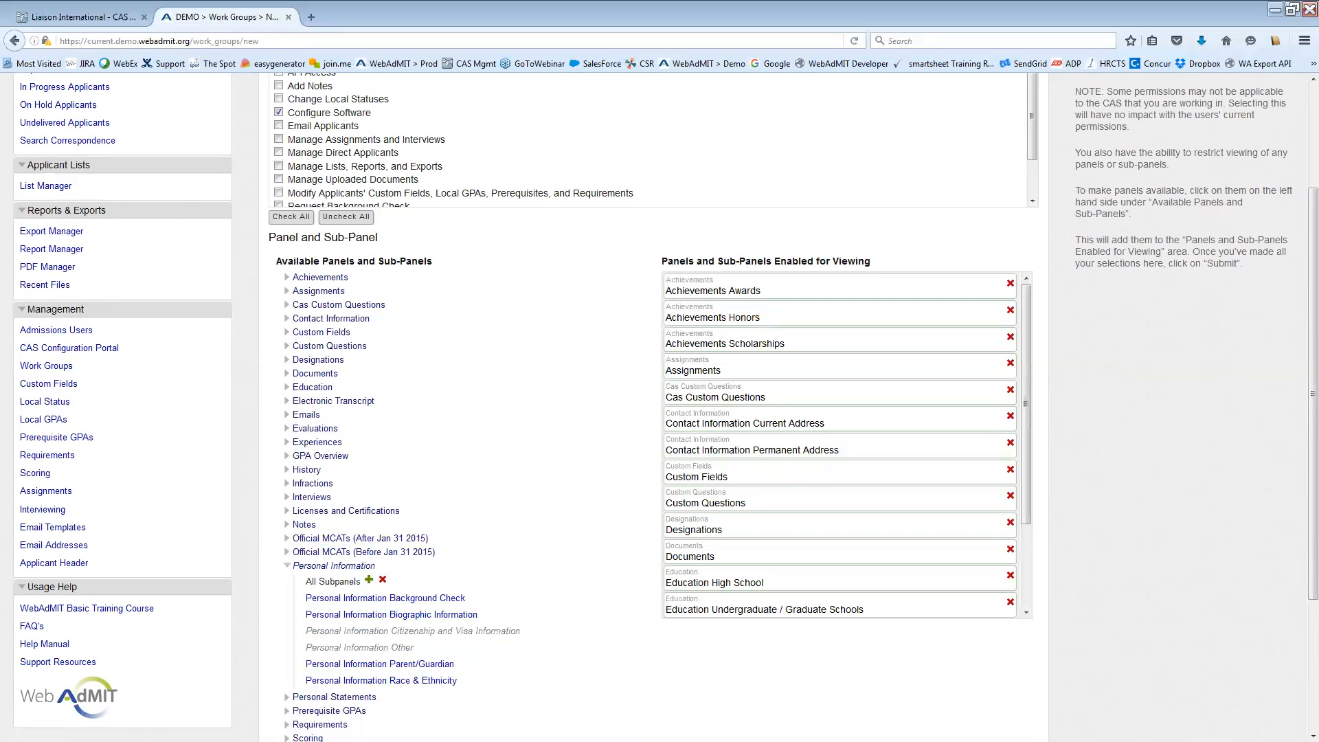
pyautogui.click(385, 614)
pyautogui.click(385, 598)
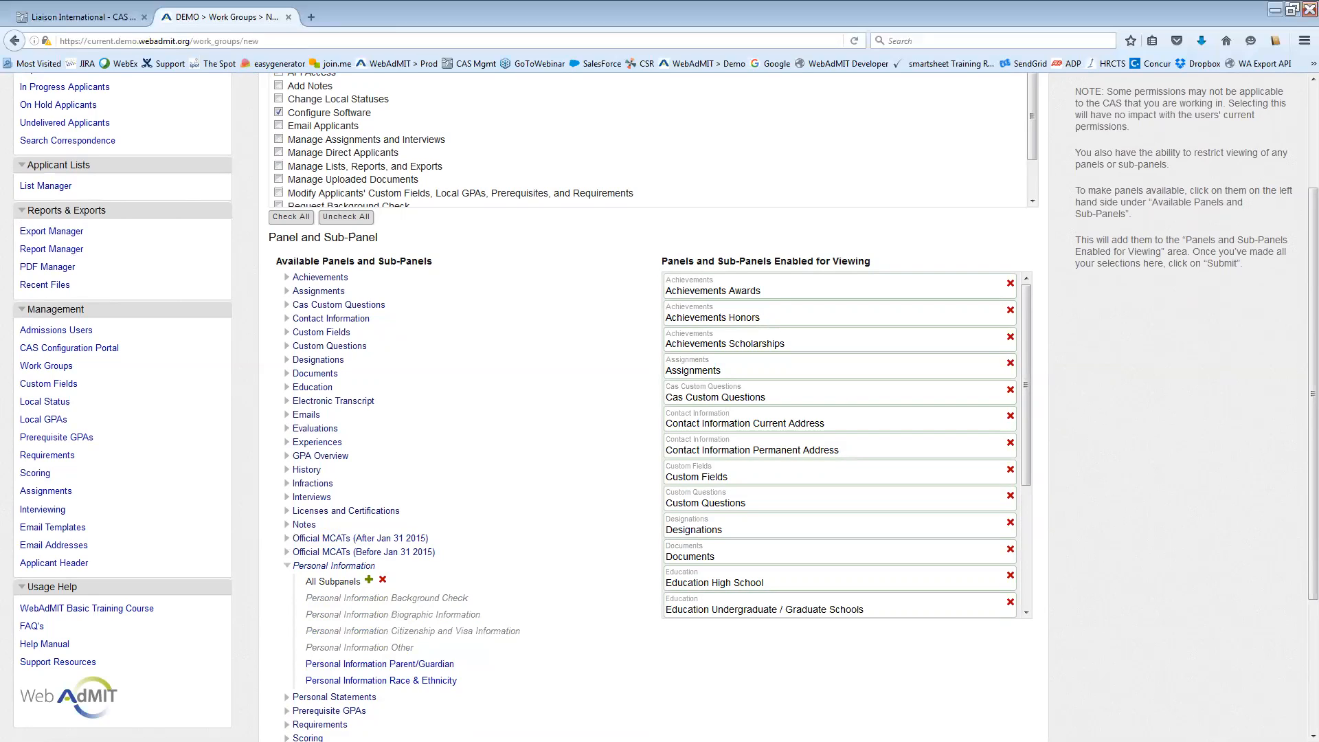
pyautogui.click(369, 580)
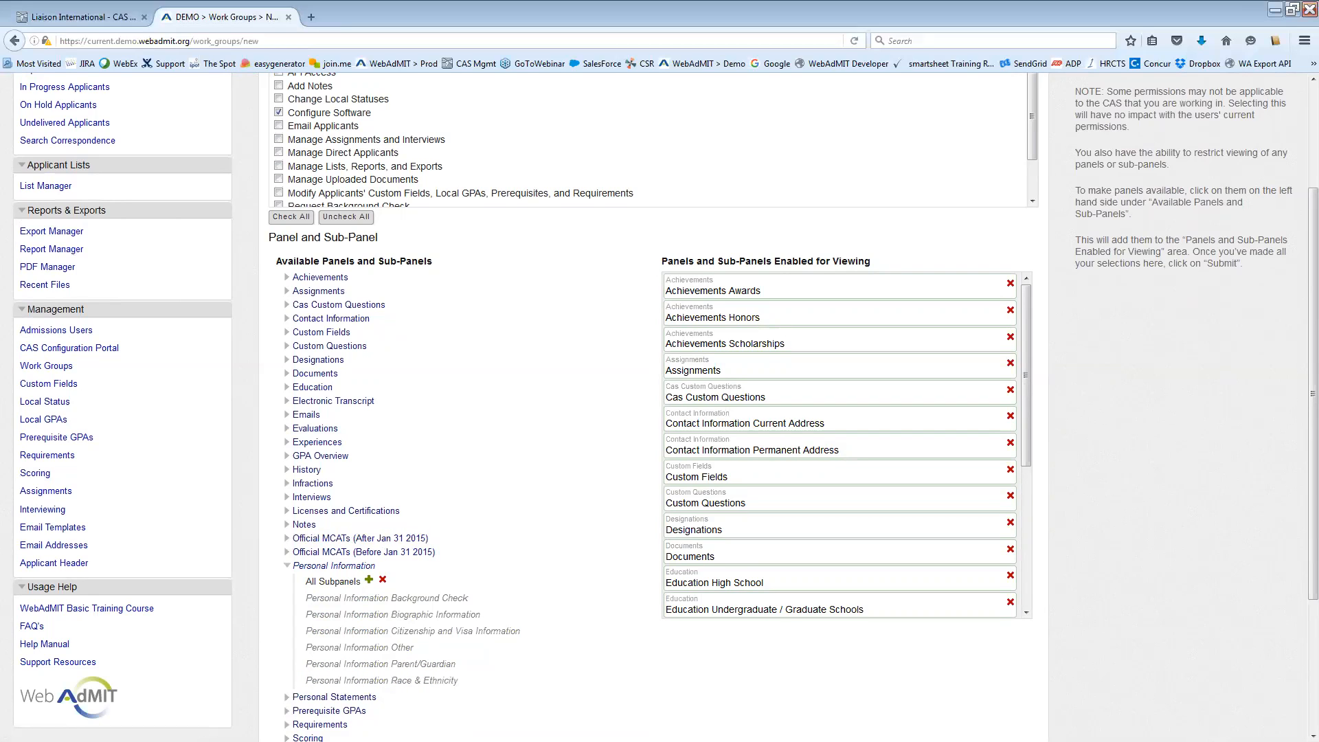
# Enable the History subpanels Association Updates and Local Status Change for viewing
pyautogui.scroll(-3, 333, 591)
pyautogui.click(333, 595)
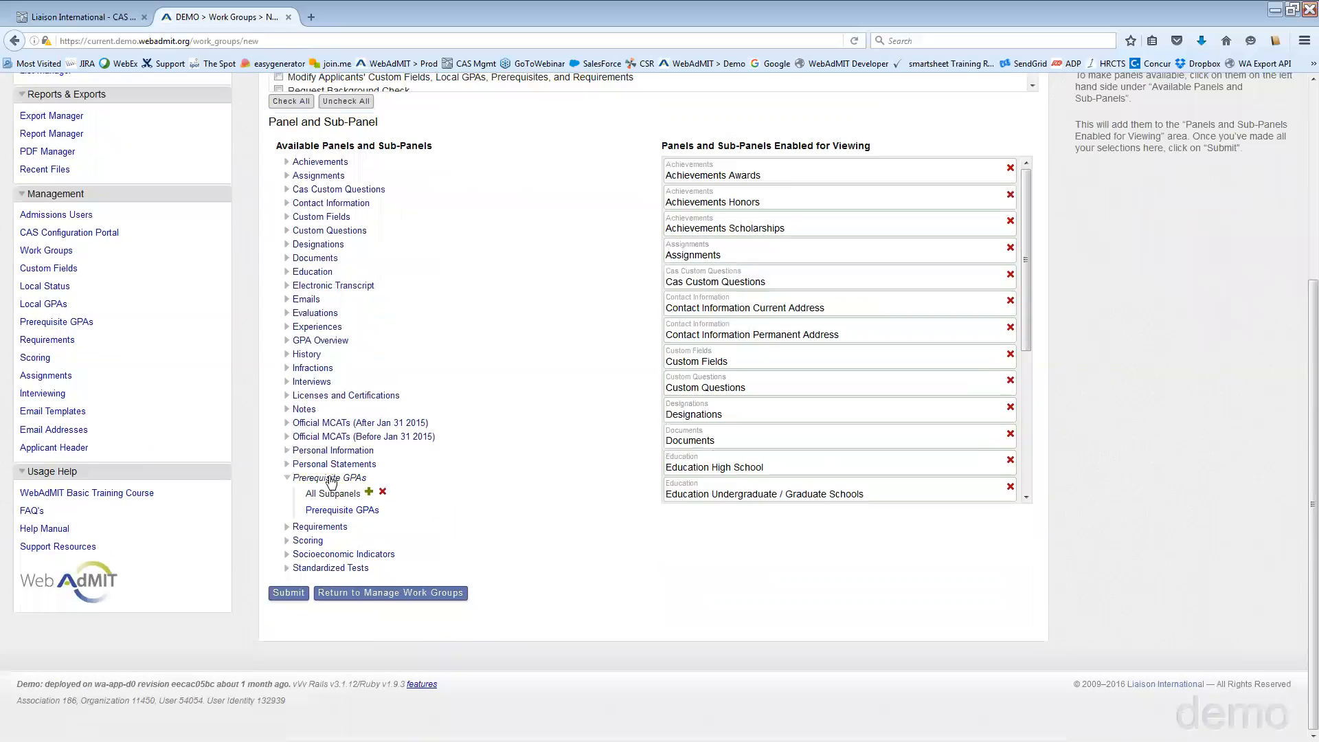
pyautogui.click(331, 479)
pyautogui.click(307, 371)
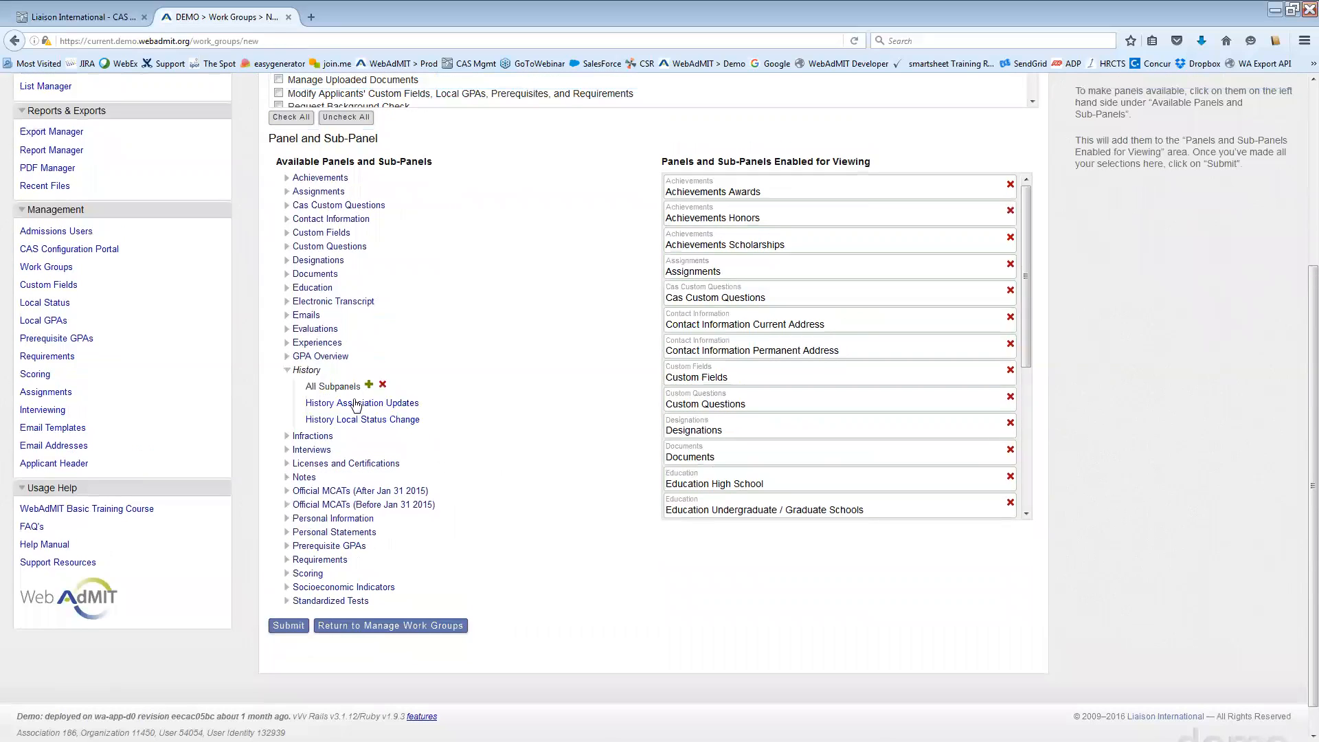
pyautogui.click(369, 385)
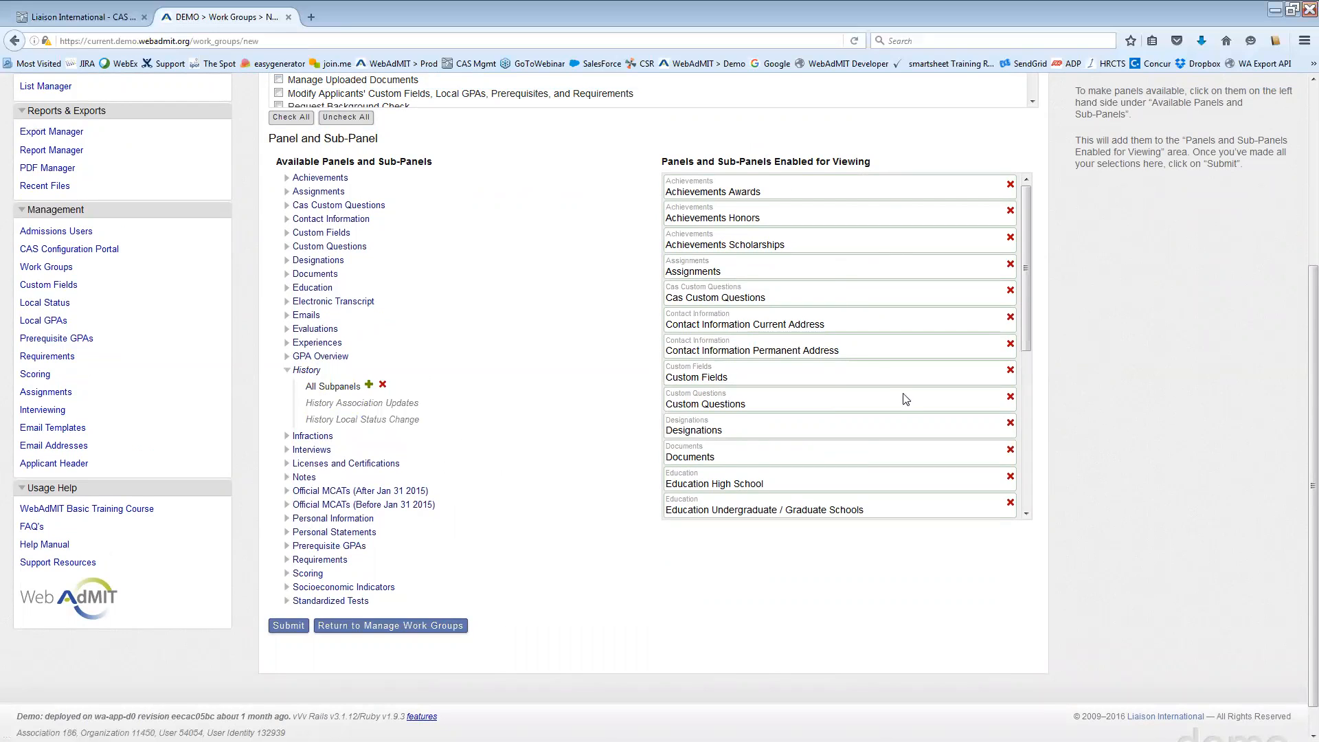
pyautogui.scroll(4, 906, 398)
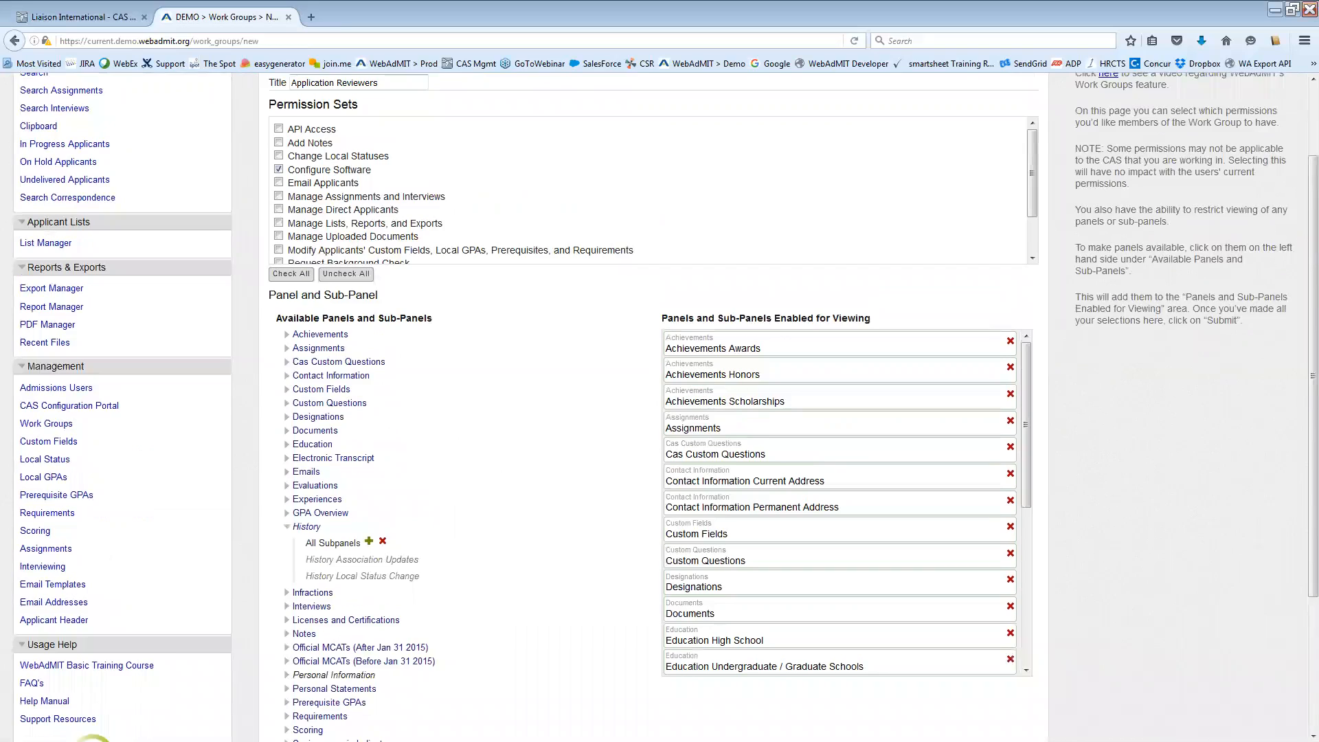
# Submit the Application Reviewers work group and move it to the first place among the active work groups
pyautogui.scroll(-5, 481, 412)
pyautogui.click(289, 592)
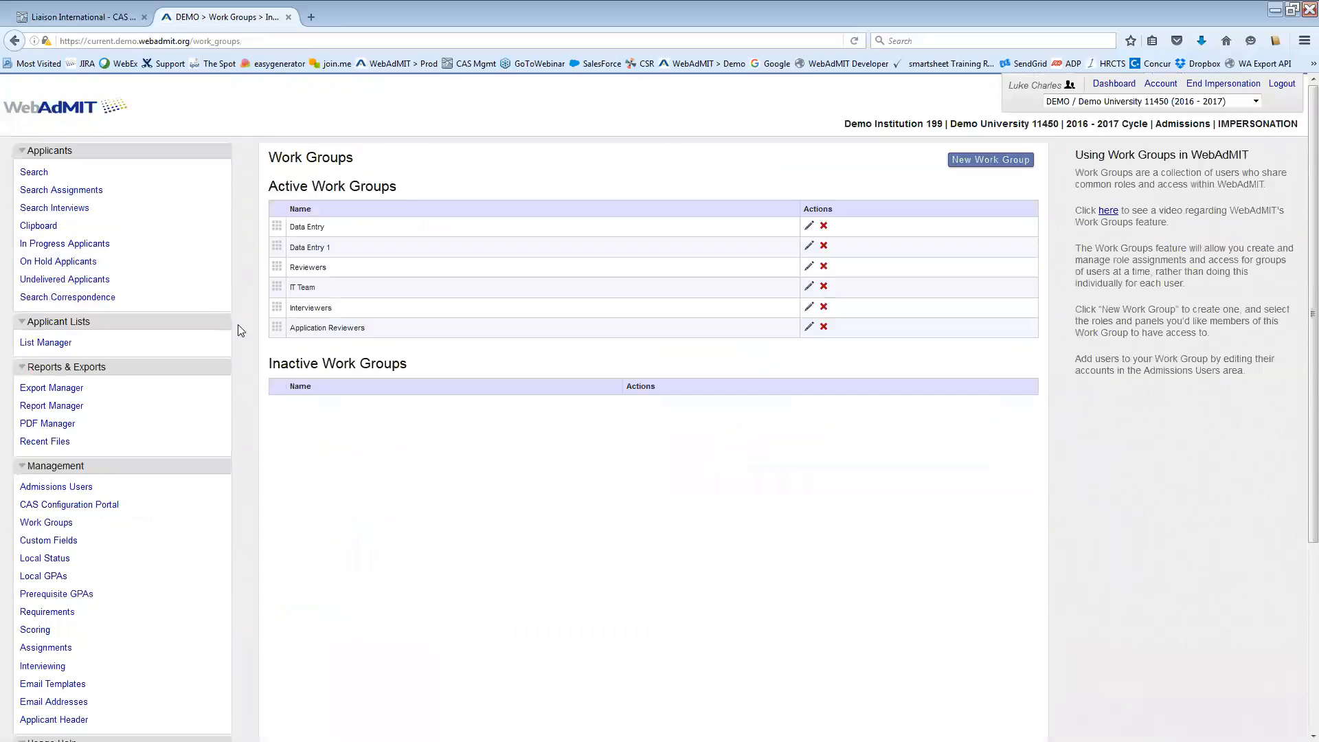
pyautogui.moveTo(276, 327); pyautogui.dragTo(278, 227)
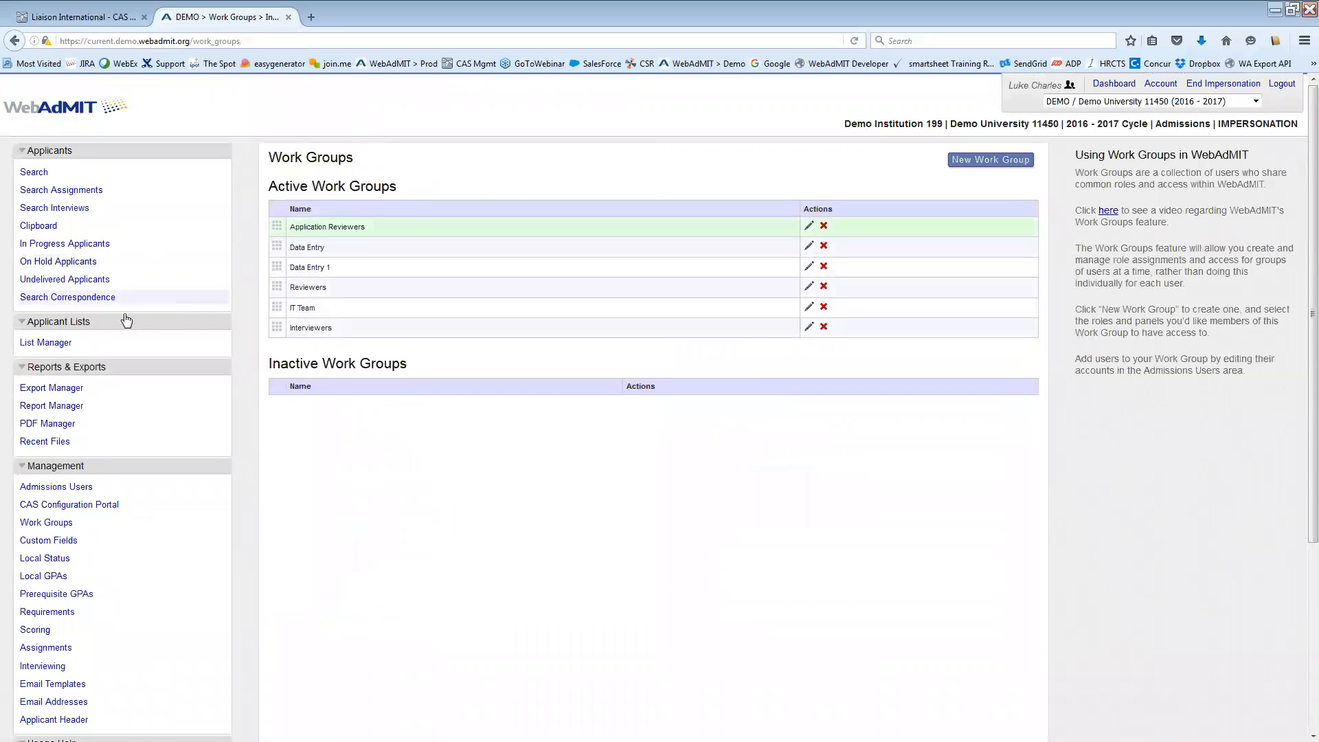
# Open the Dept Chair admissions user's account for editing and select Application Reviewers as the work group
pyautogui.click(66, 488)
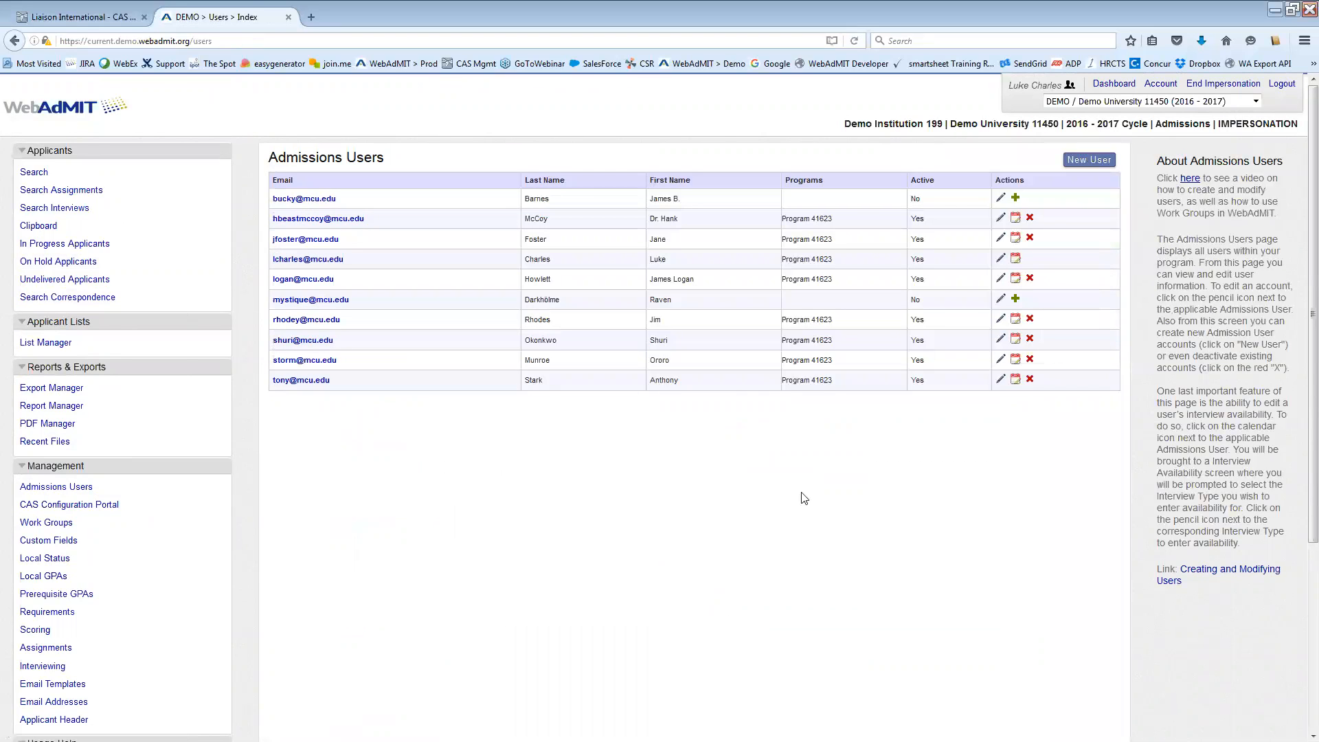
pyautogui.click(1001, 359)
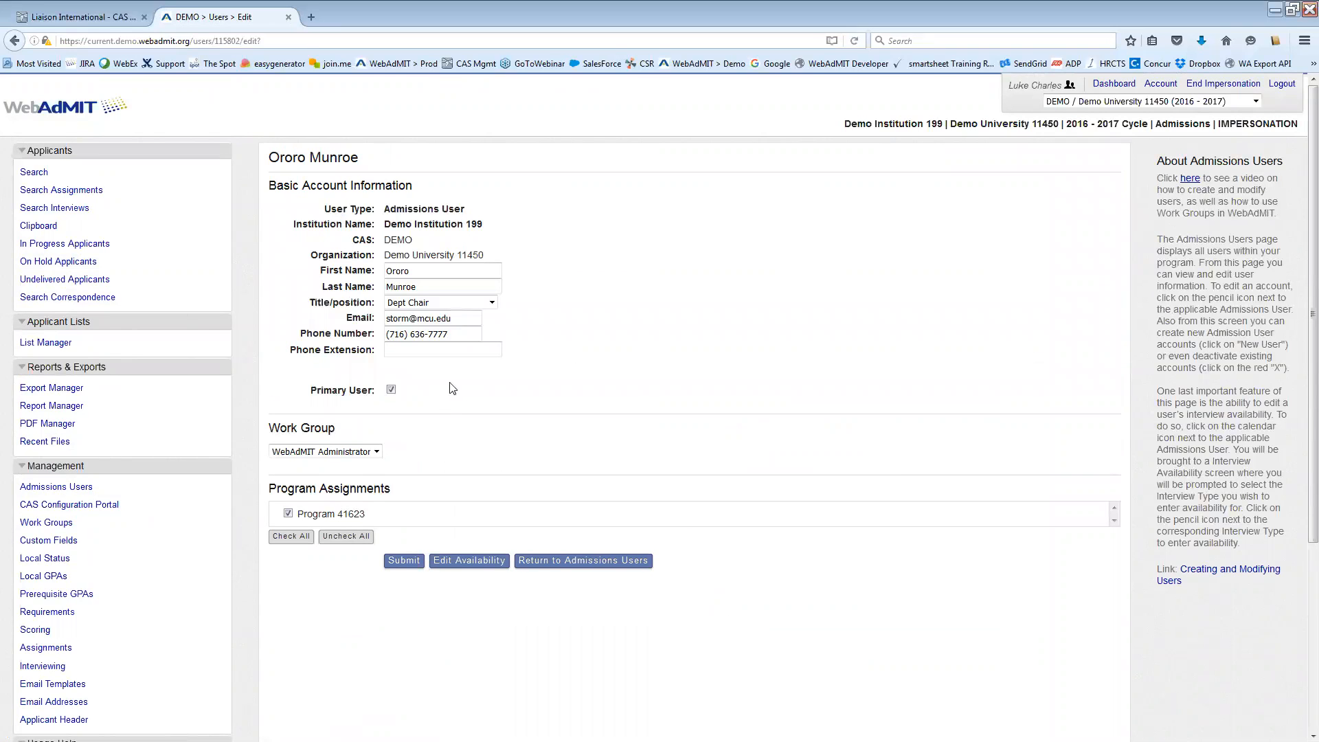
pyautogui.click(365, 454)
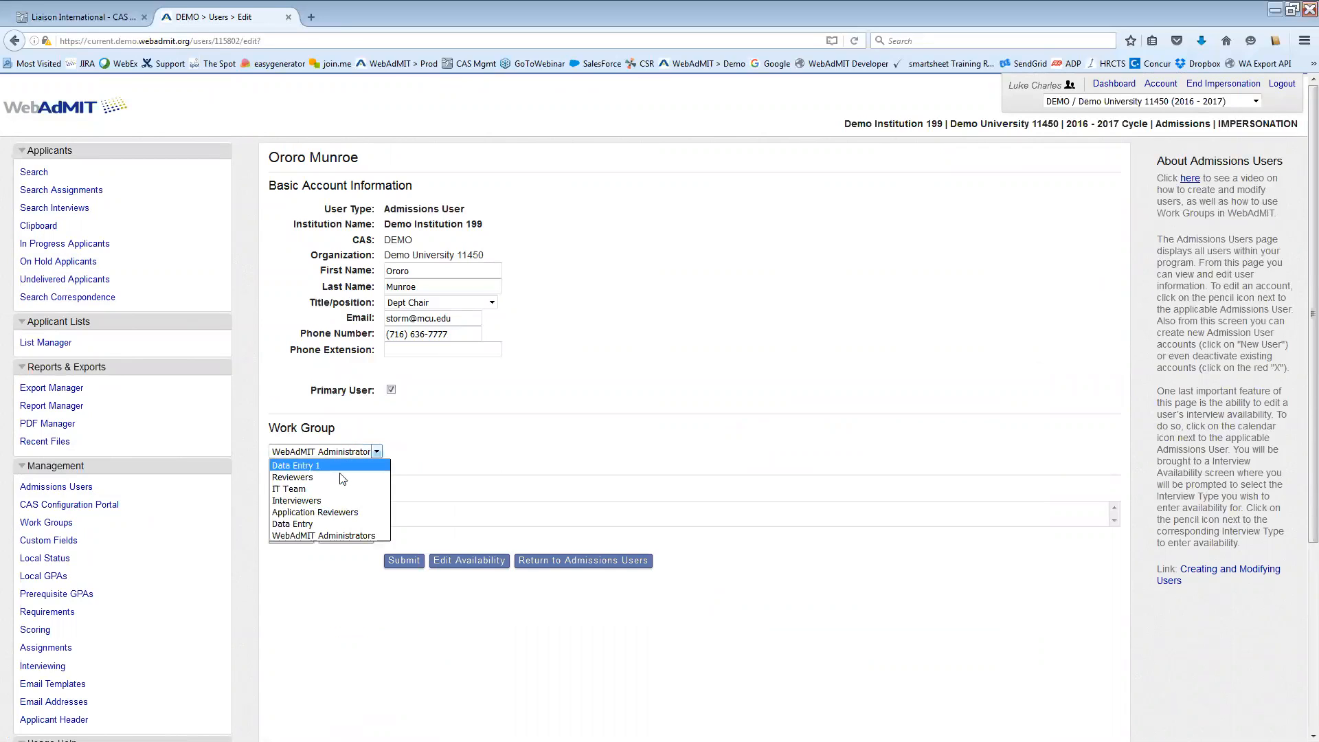
pyautogui.click(349, 512)
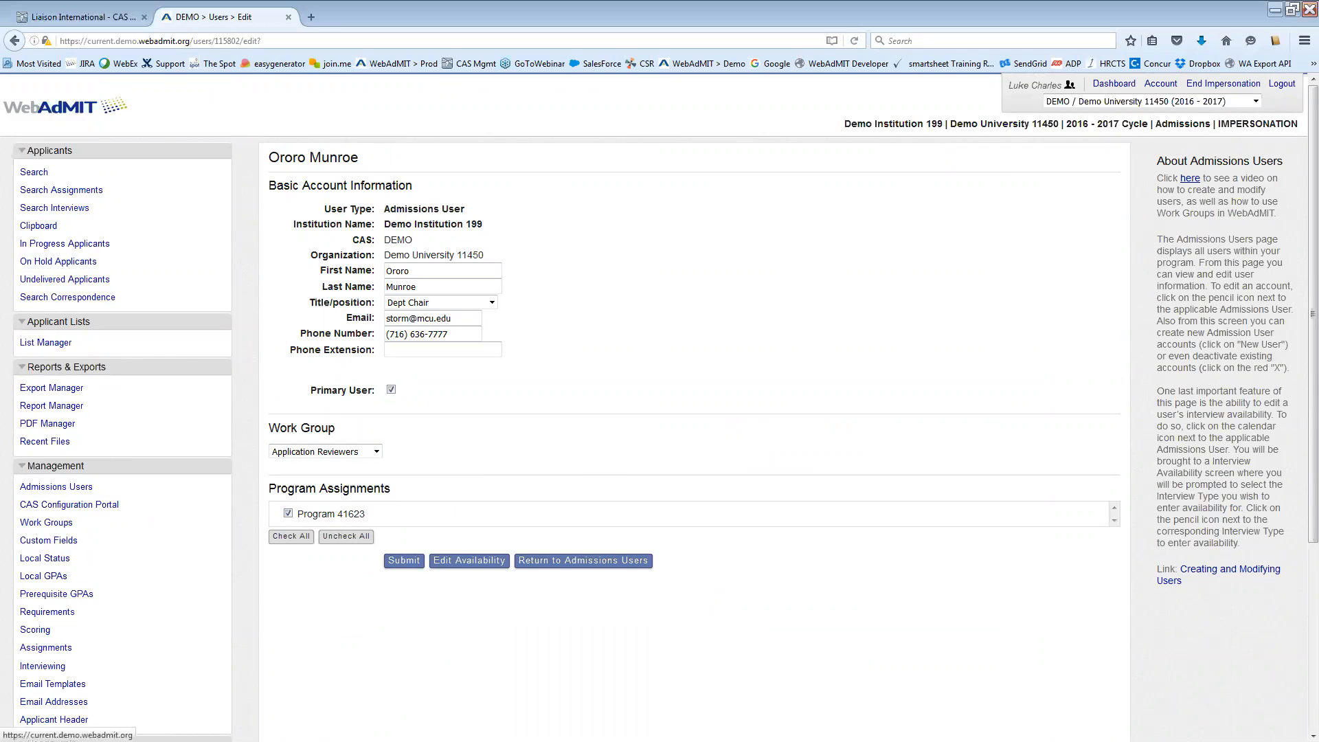
# Return to the dashboard and collapse the Notes from DEMO section
pyautogui.click(65, 106)
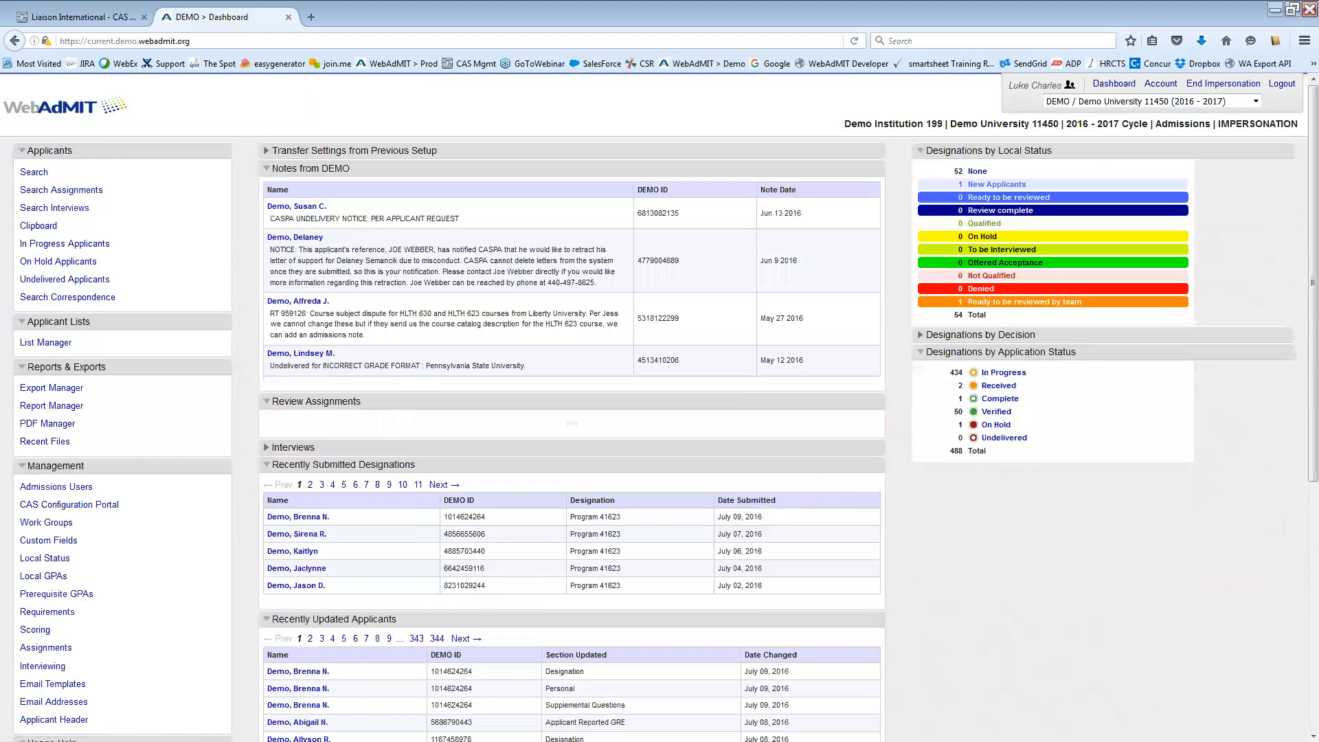
pyautogui.click(302, 169)
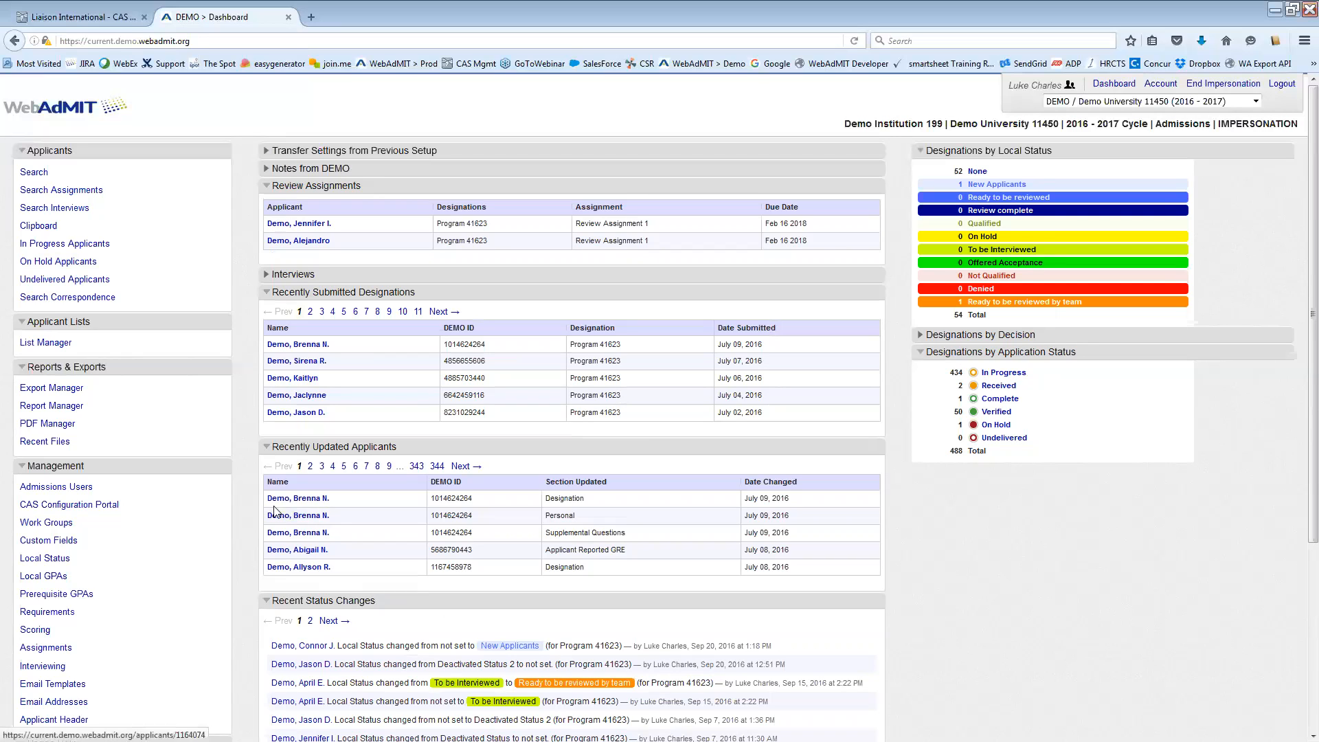
# Open the first applicant under Recently Submitted Designations and expand the GPA Overview in the record
pyautogui.click(297, 344)
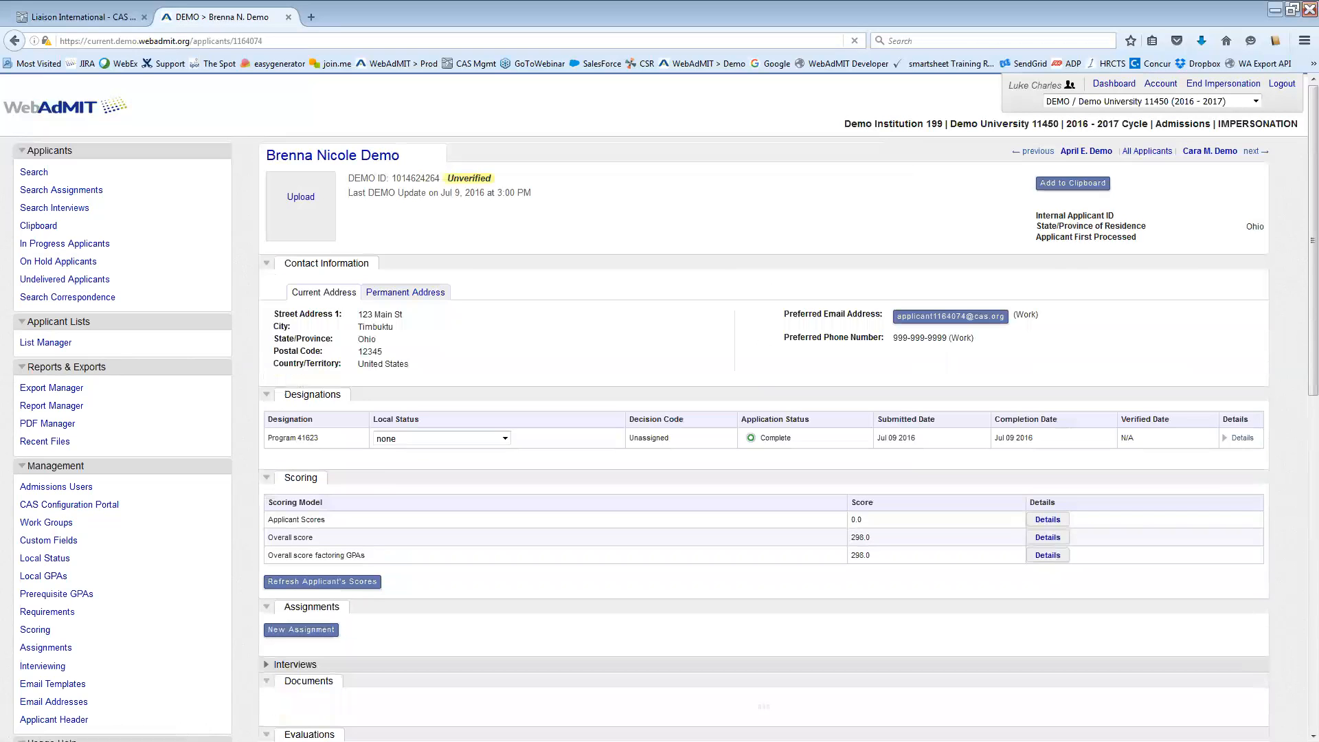
pyautogui.scroll(-10, 366, 512)
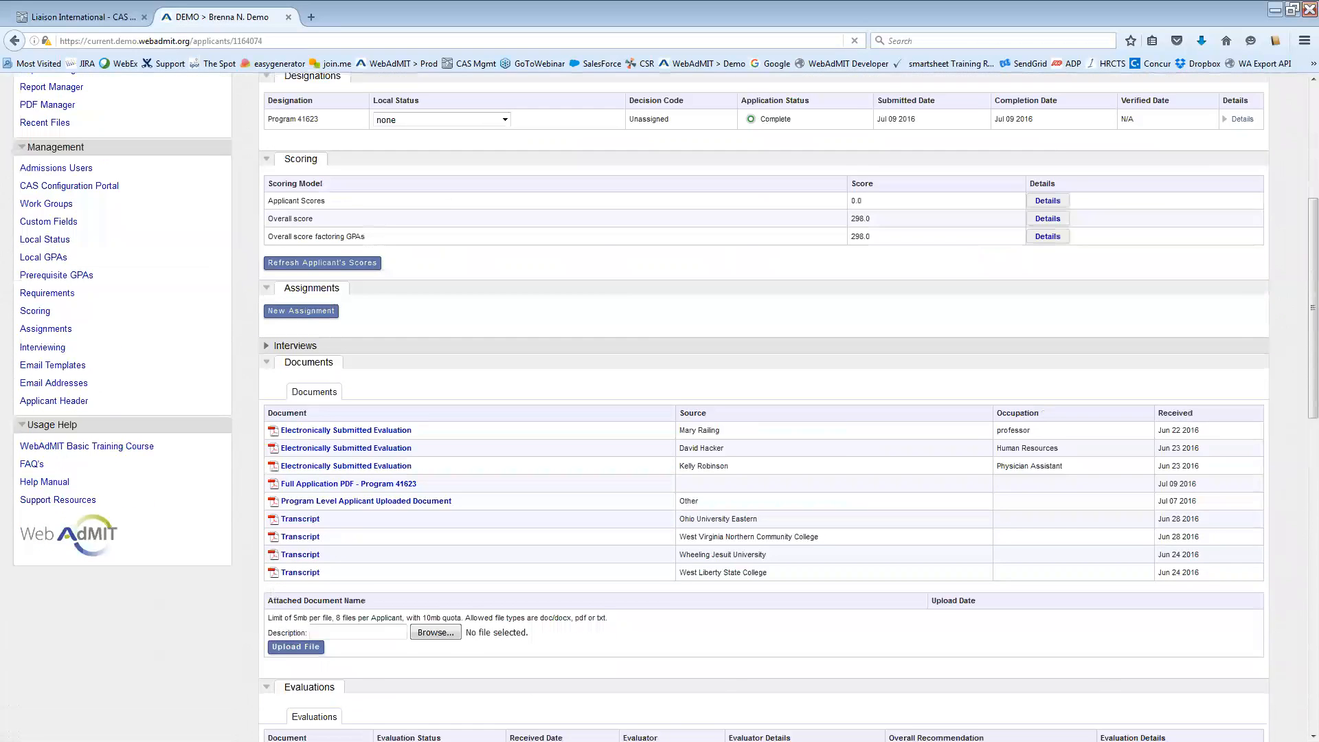
pyautogui.scroll(-3, 315, 522)
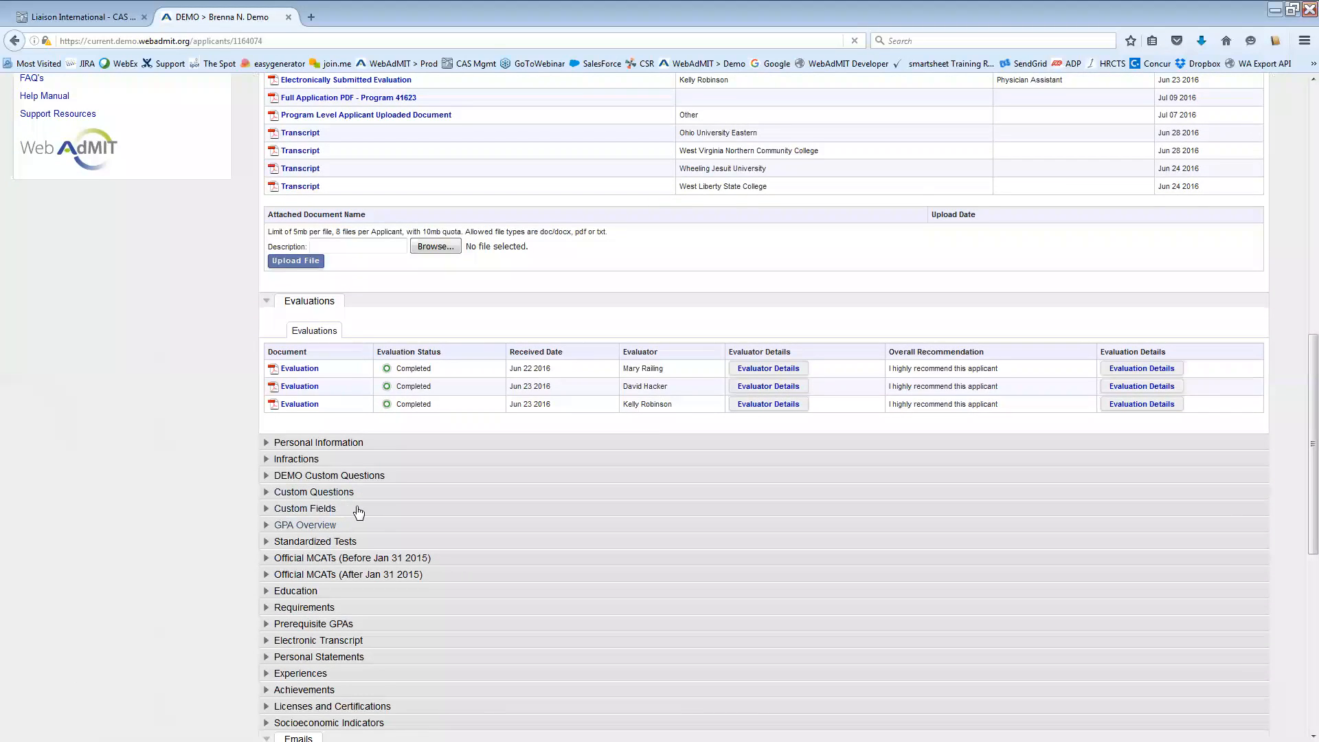
pyautogui.click(314, 370)
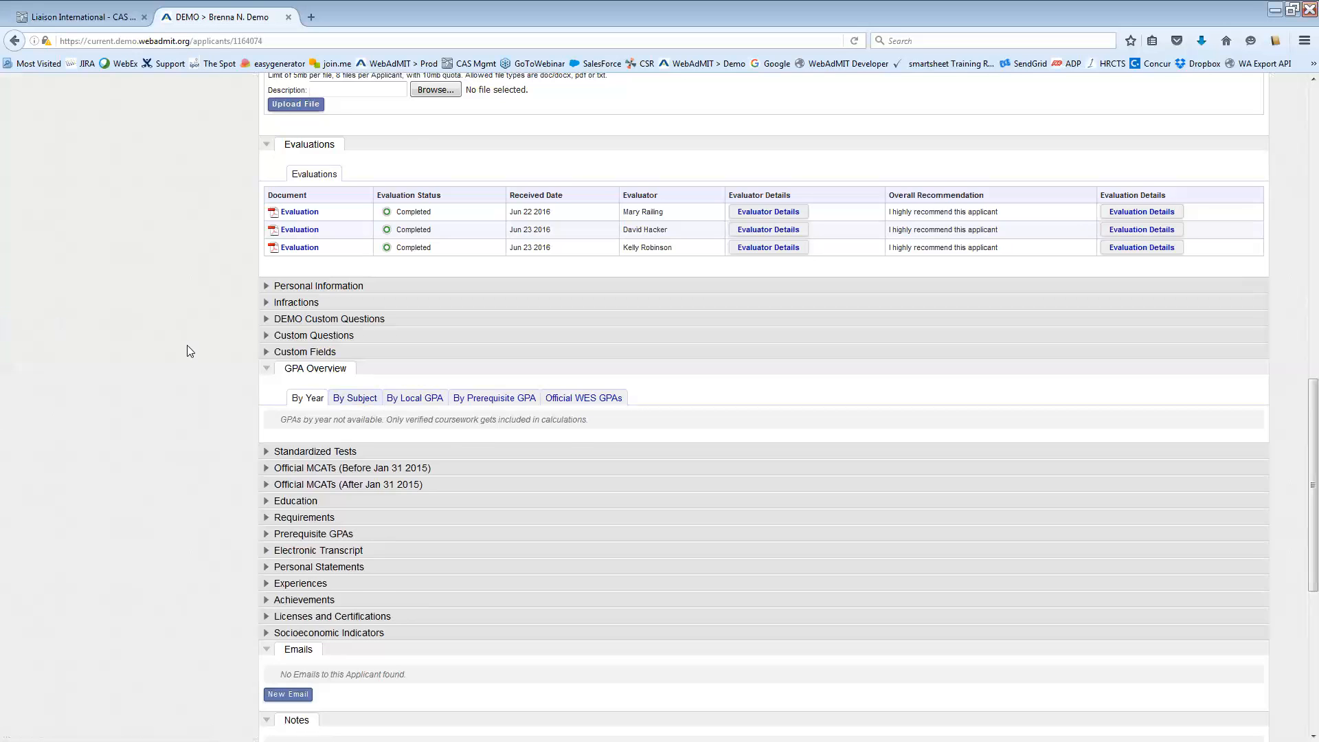
# Open a blank local status form and examine which email templates can be sent with the status
pyautogui.scroll(7, 188, 368)
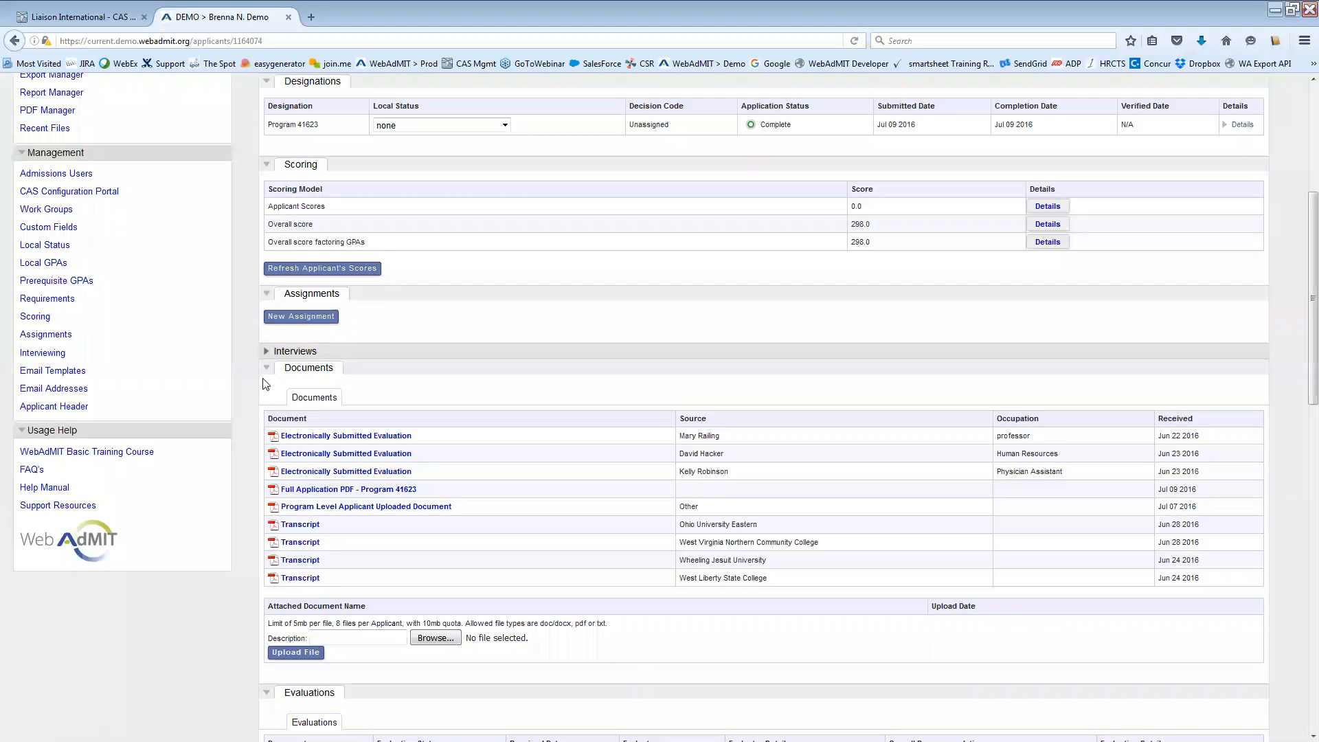
pyautogui.scroll(1, 185, 354)
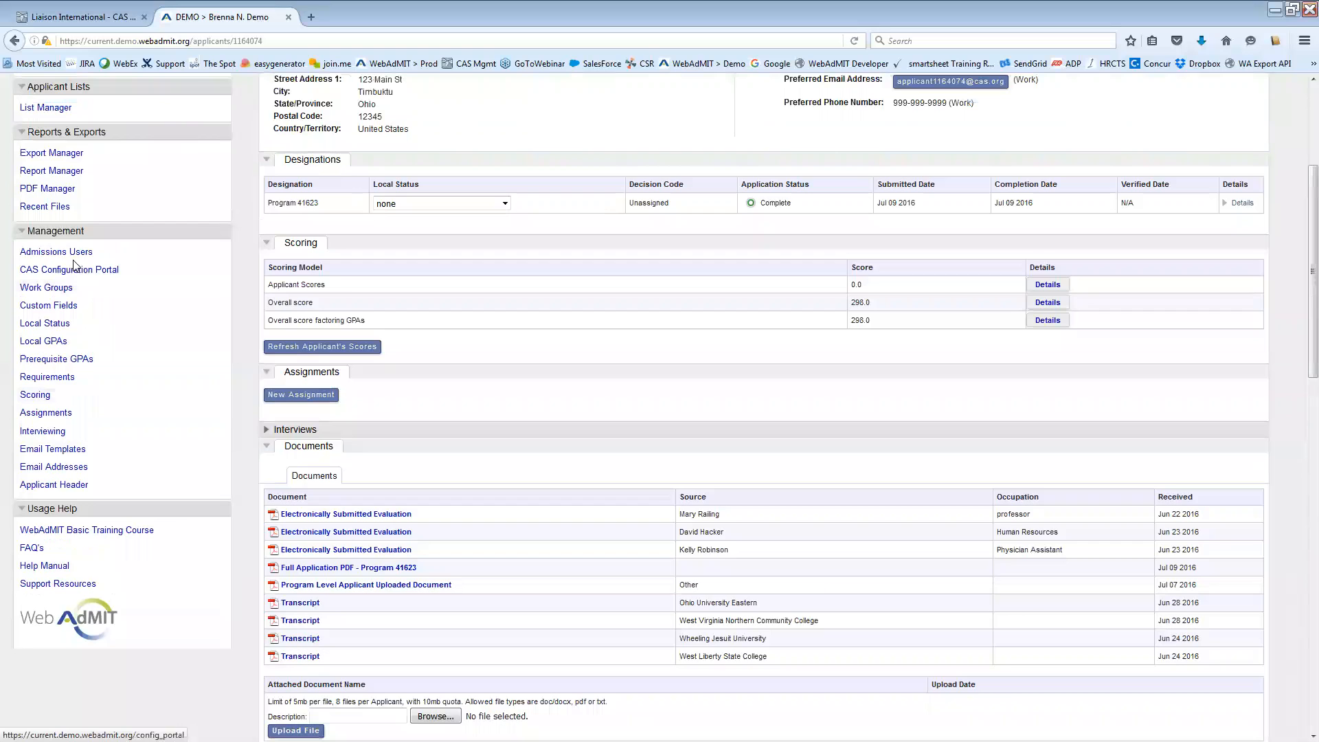
pyautogui.click(56, 359)
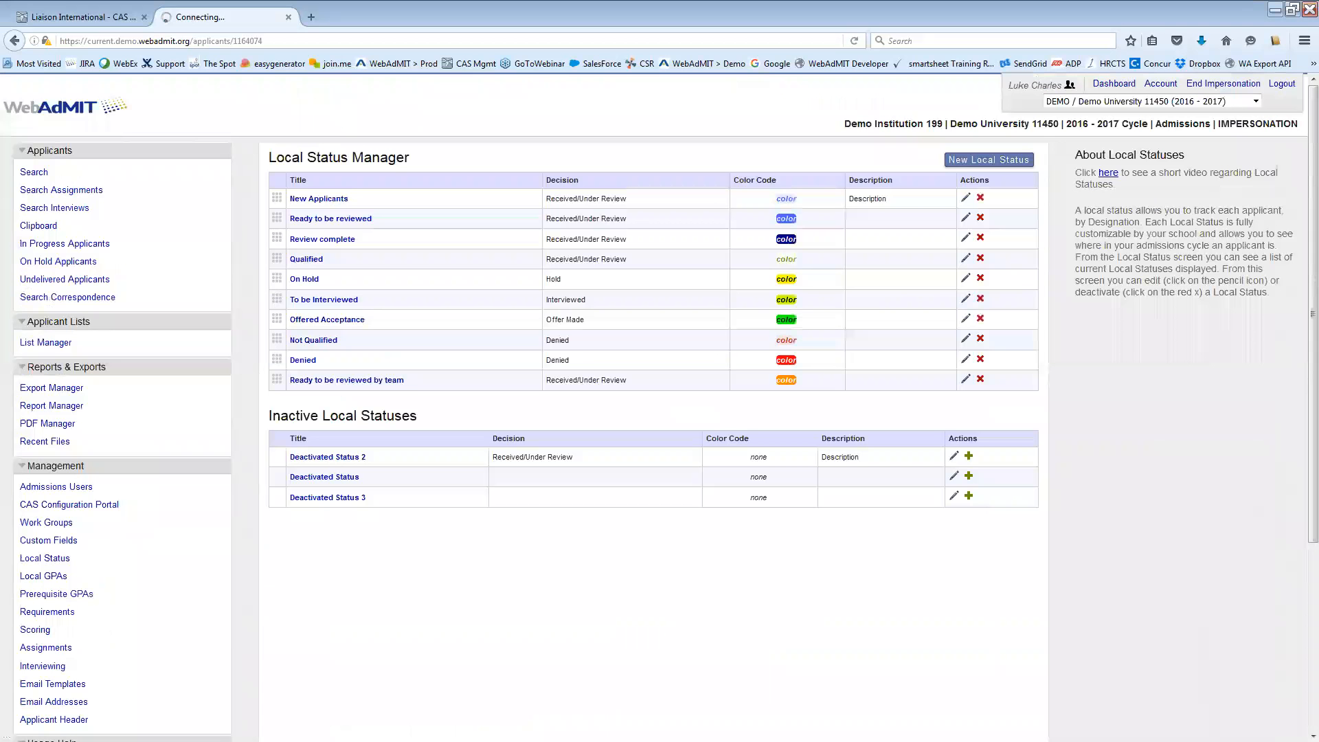
pyautogui.click(988, 159)
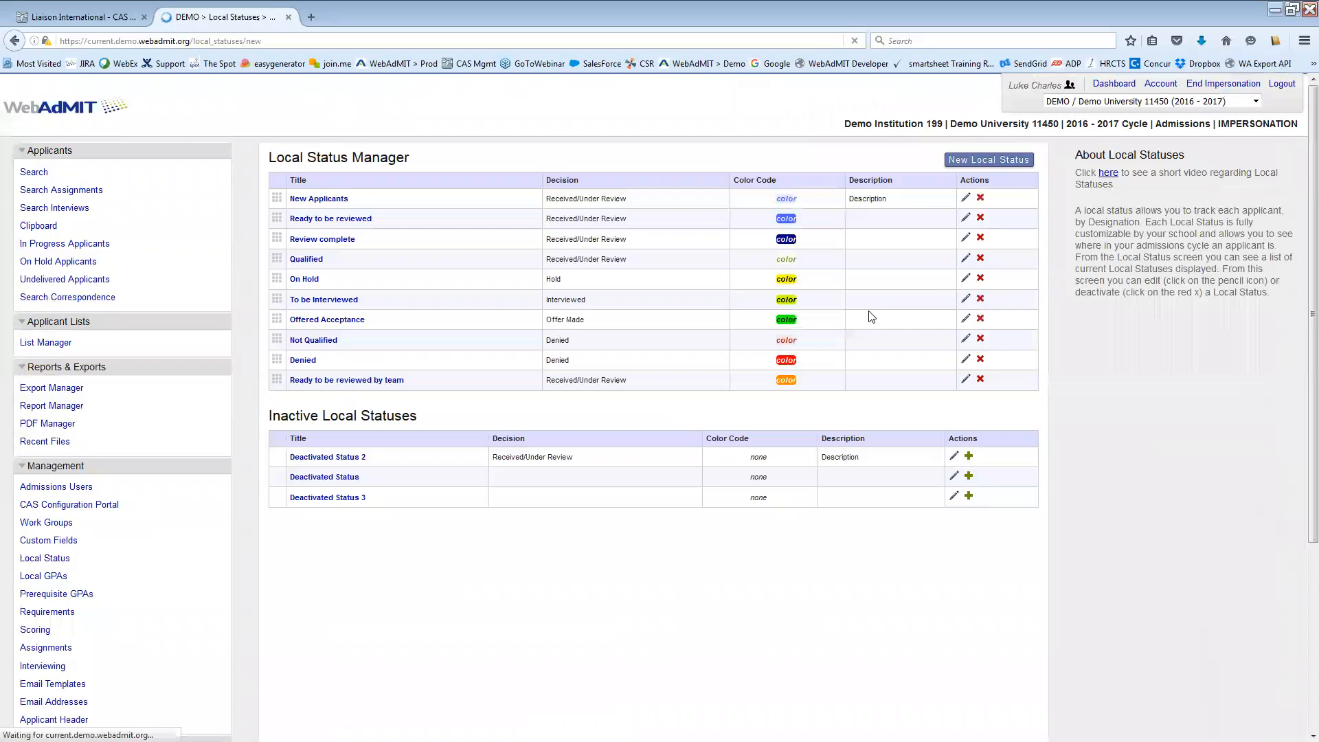
pyautogui.click(372, 281)
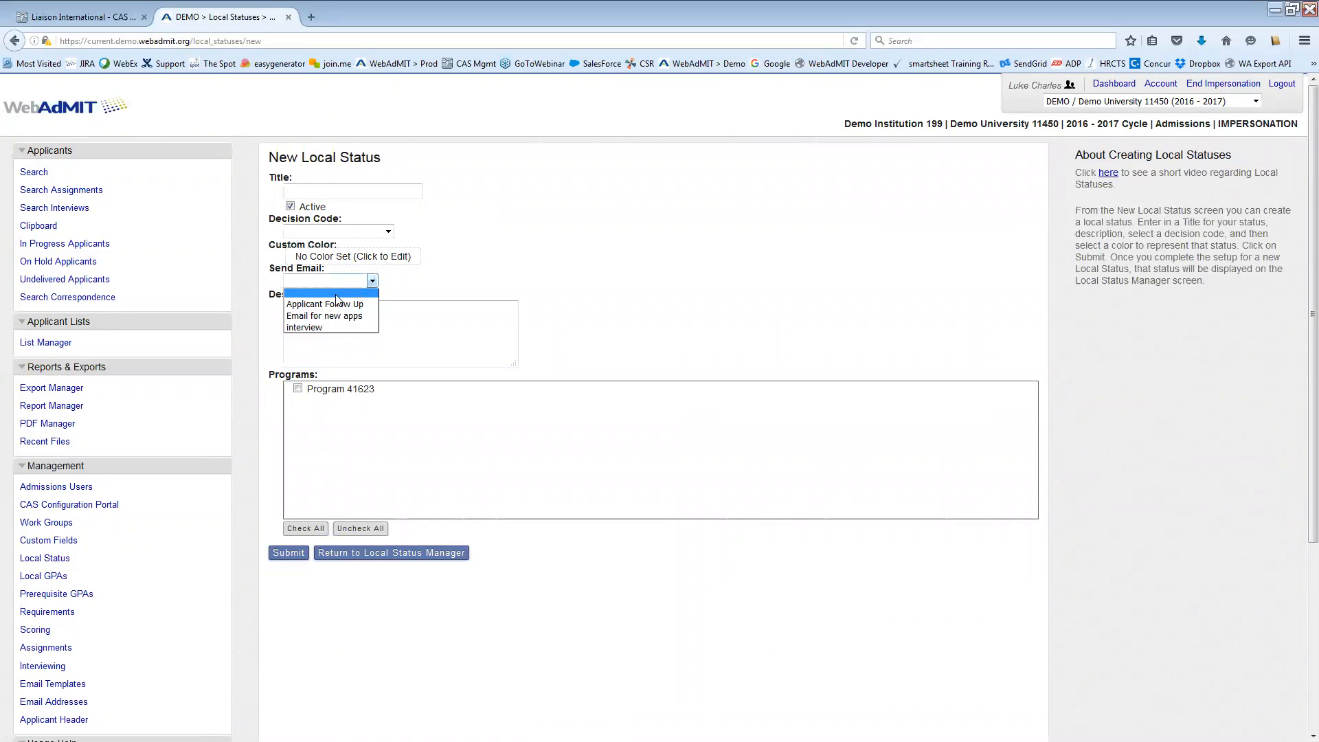
pyautogui.click(259, 279)
pyautogui.scroll(-5, 268, 296)
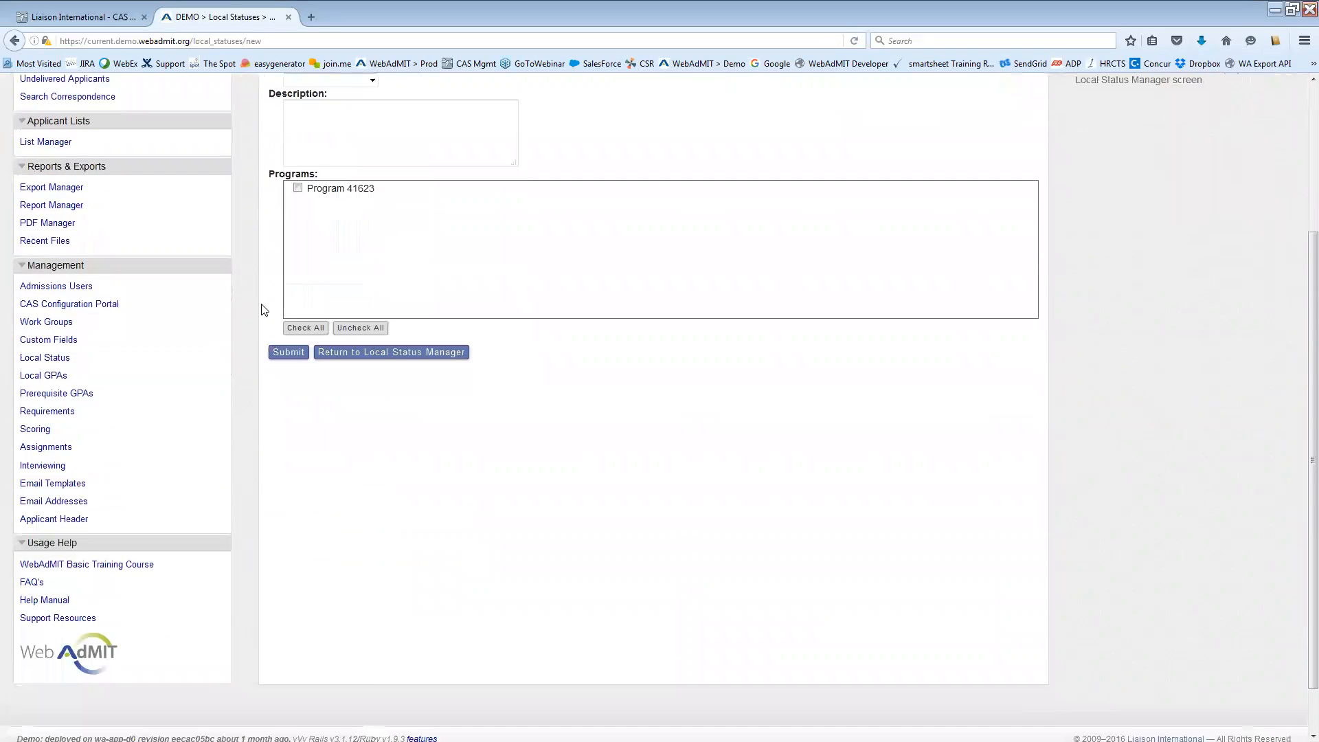
# Open a blank email template form and examine its program assignment by toggling Program 41623 off and on
pyautogui.click(50, 449)
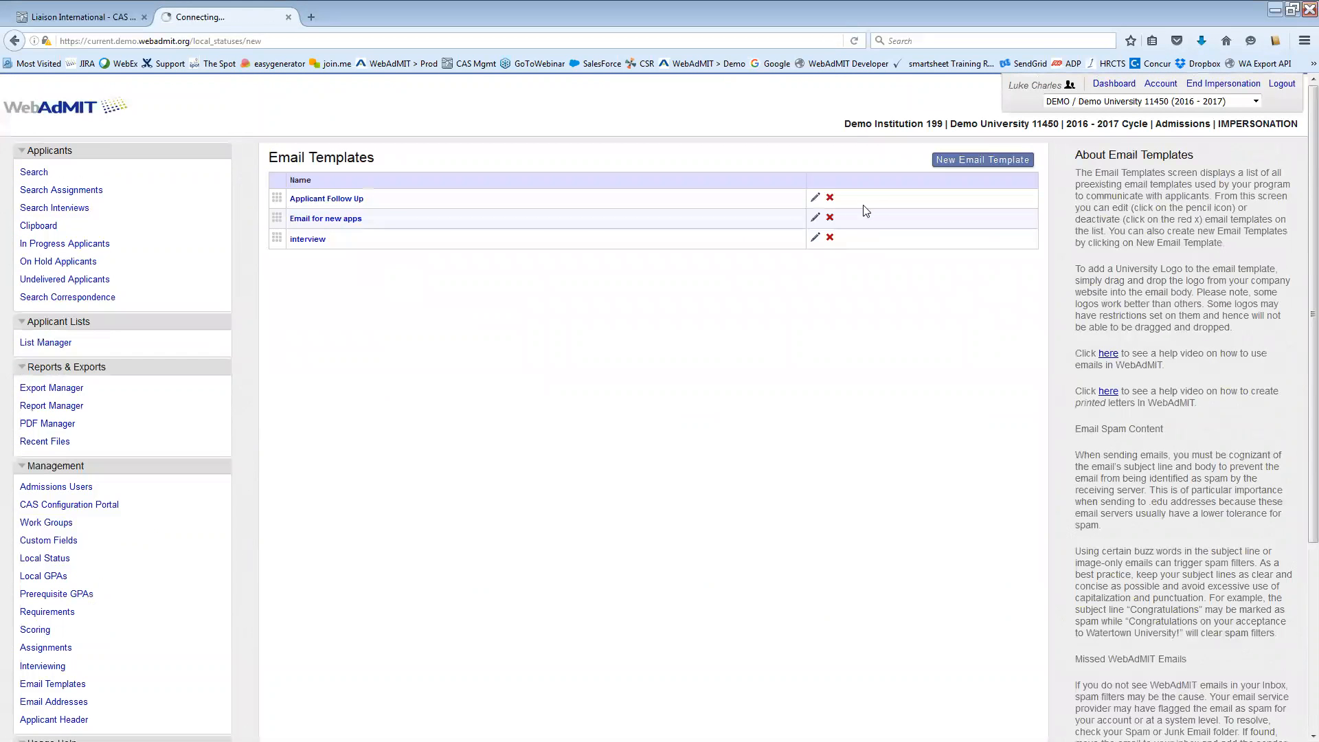
pyautogui.click(982, 159)
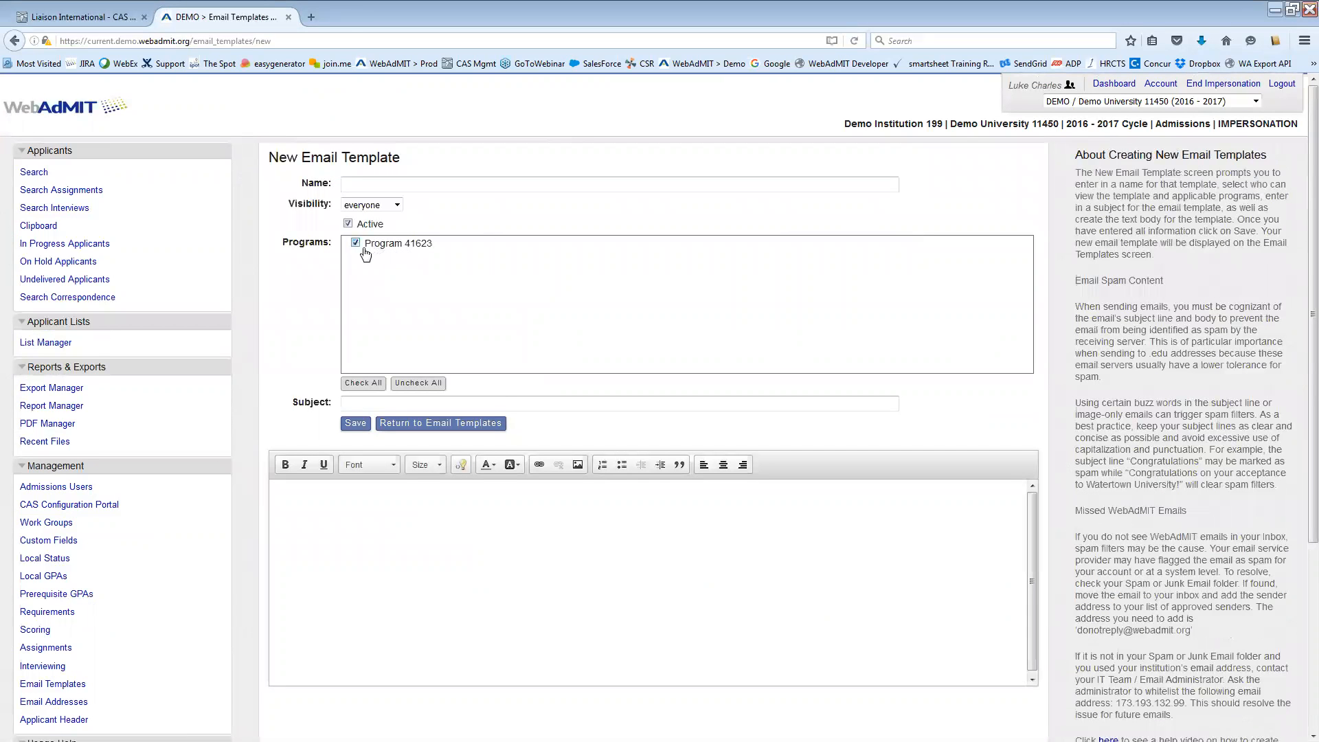
pyautogui.click(356, 244)
pyautogui.click(355, 244)
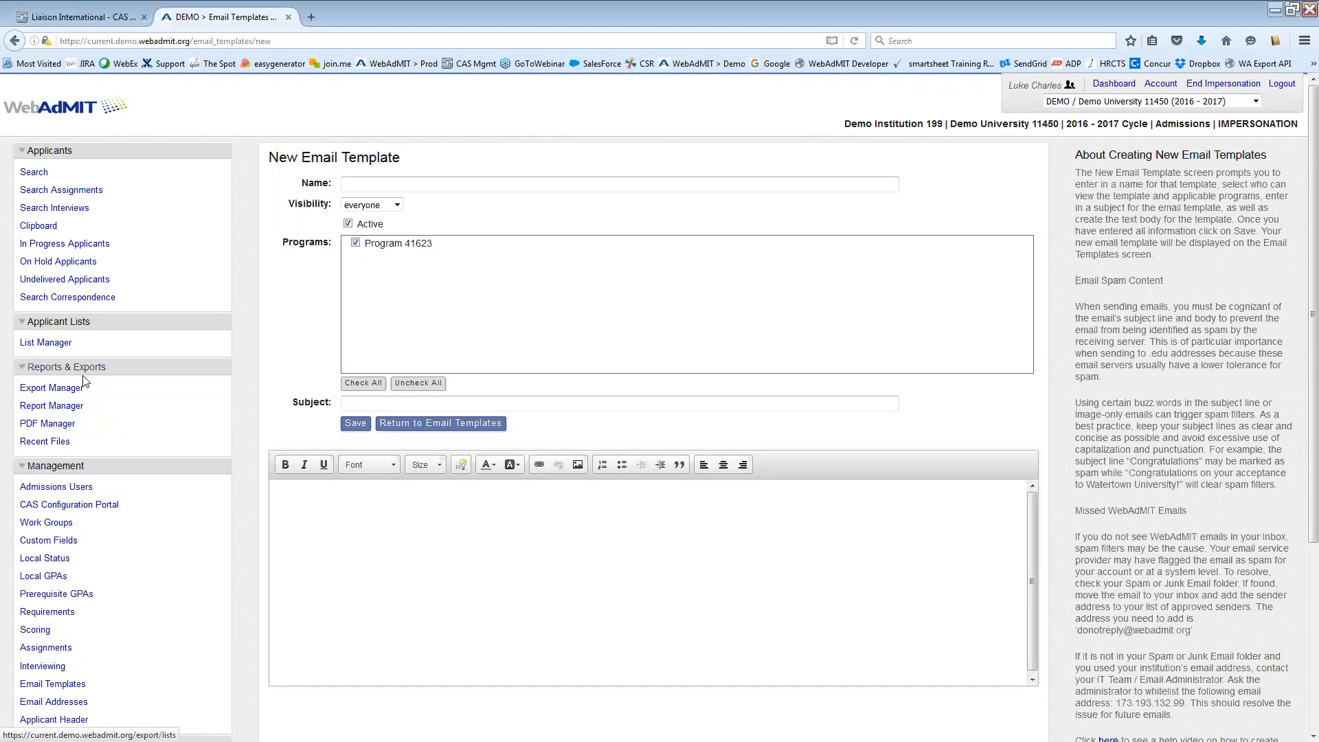
# Open the New Applicants local status for editing and examine its Send Email choices
pyautogui.click(55, 561)
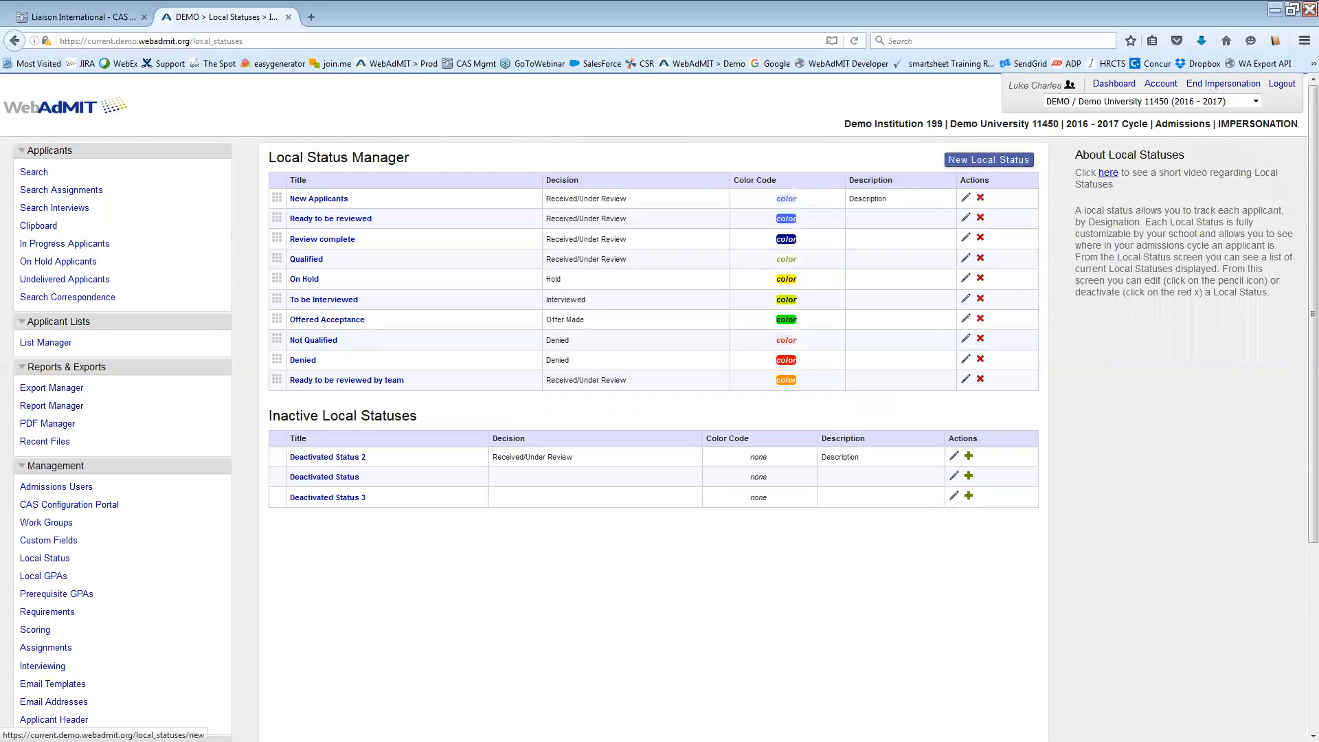
pyautogui.click(965, 198)
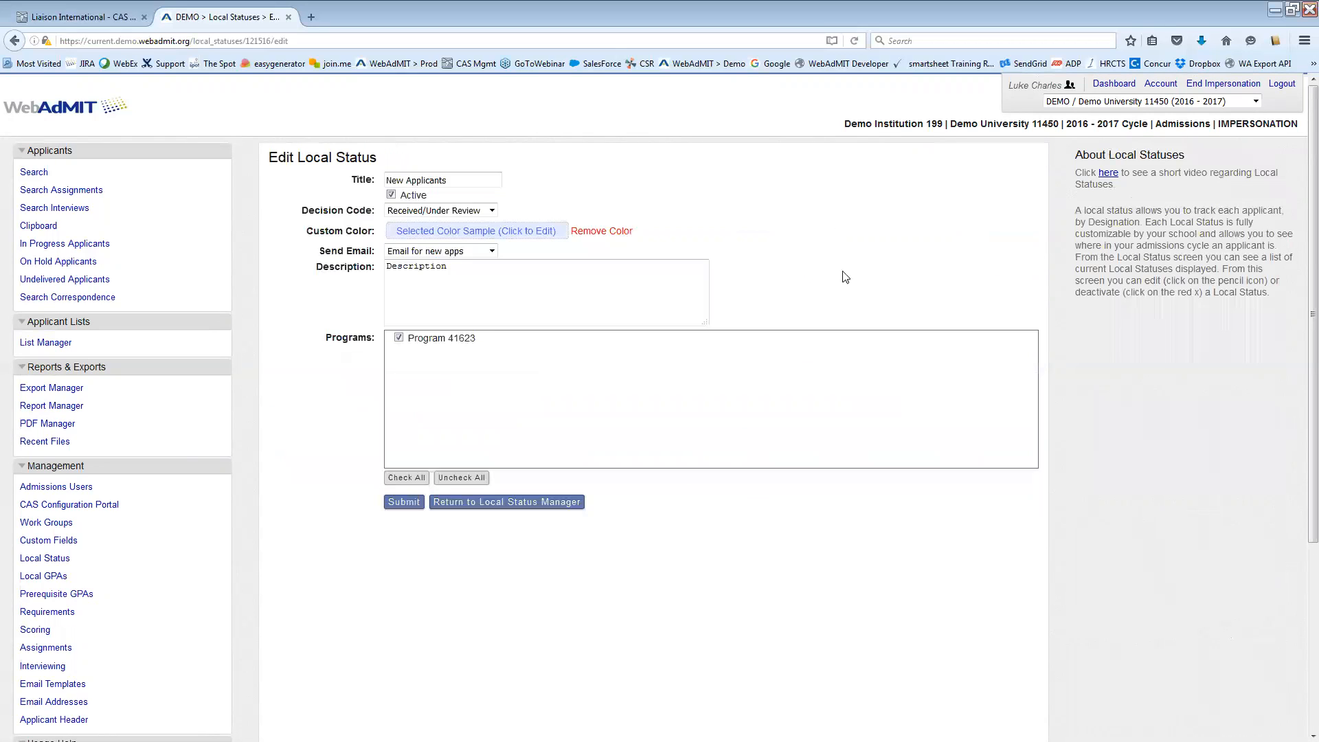
pyautogui.click(447, 251)
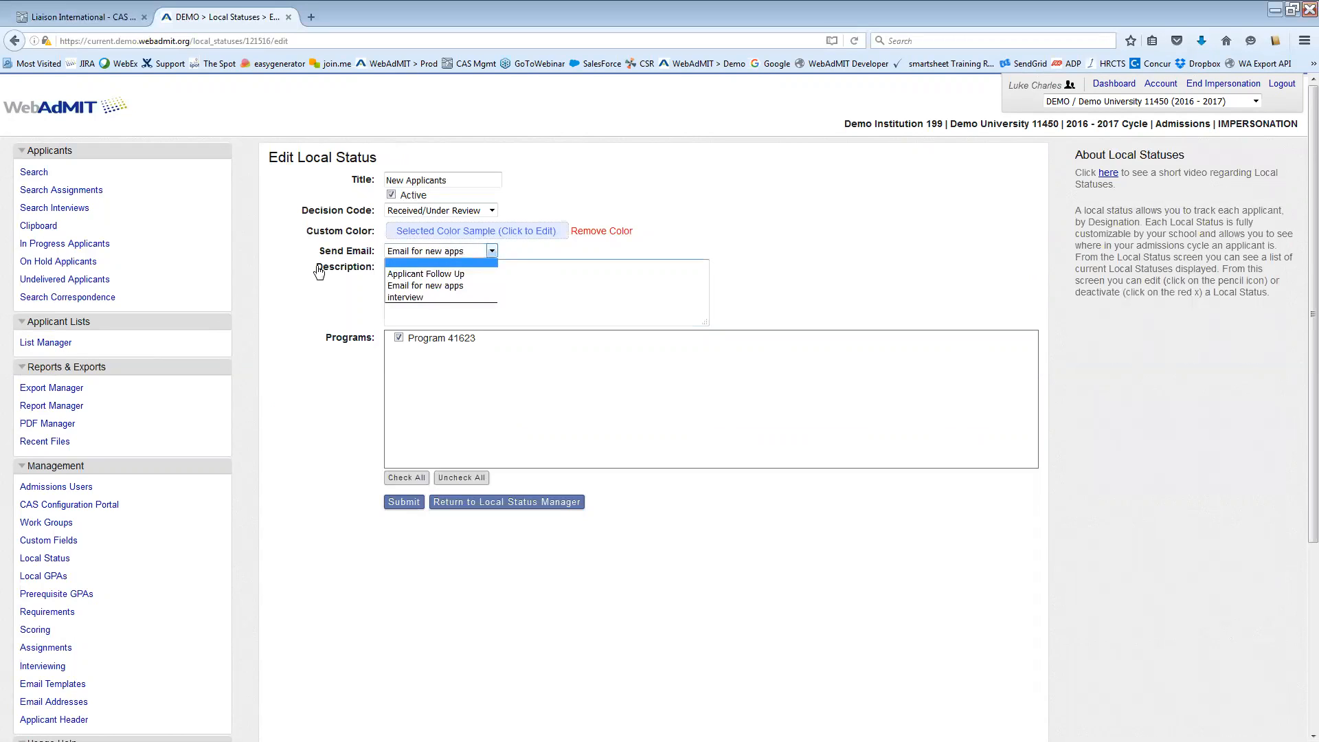
pyautogui.click(251, 270)
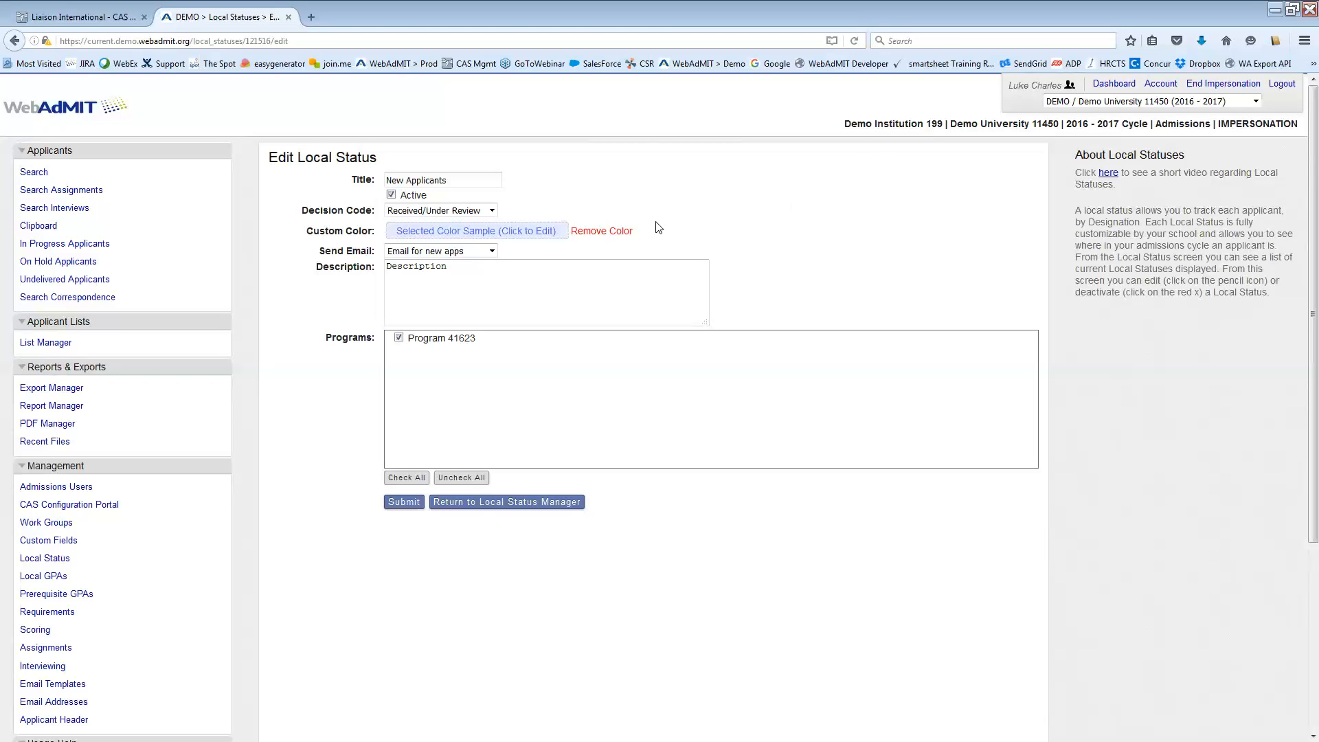
# Set the Send Email template of the New Applicants local status to Applicant Follow Up
pyautogui.click(475, 251)
pyautogui.click(449, 260)
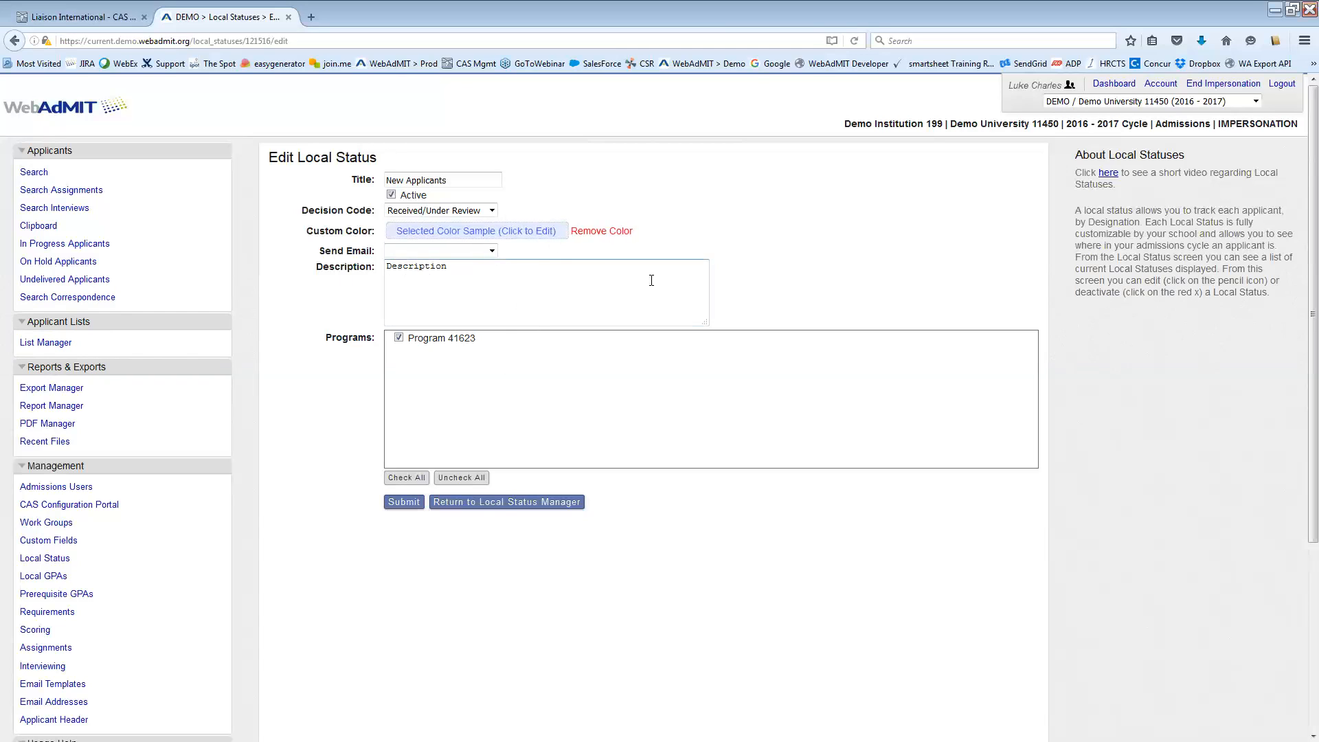
pyautogui.click(436, 251)
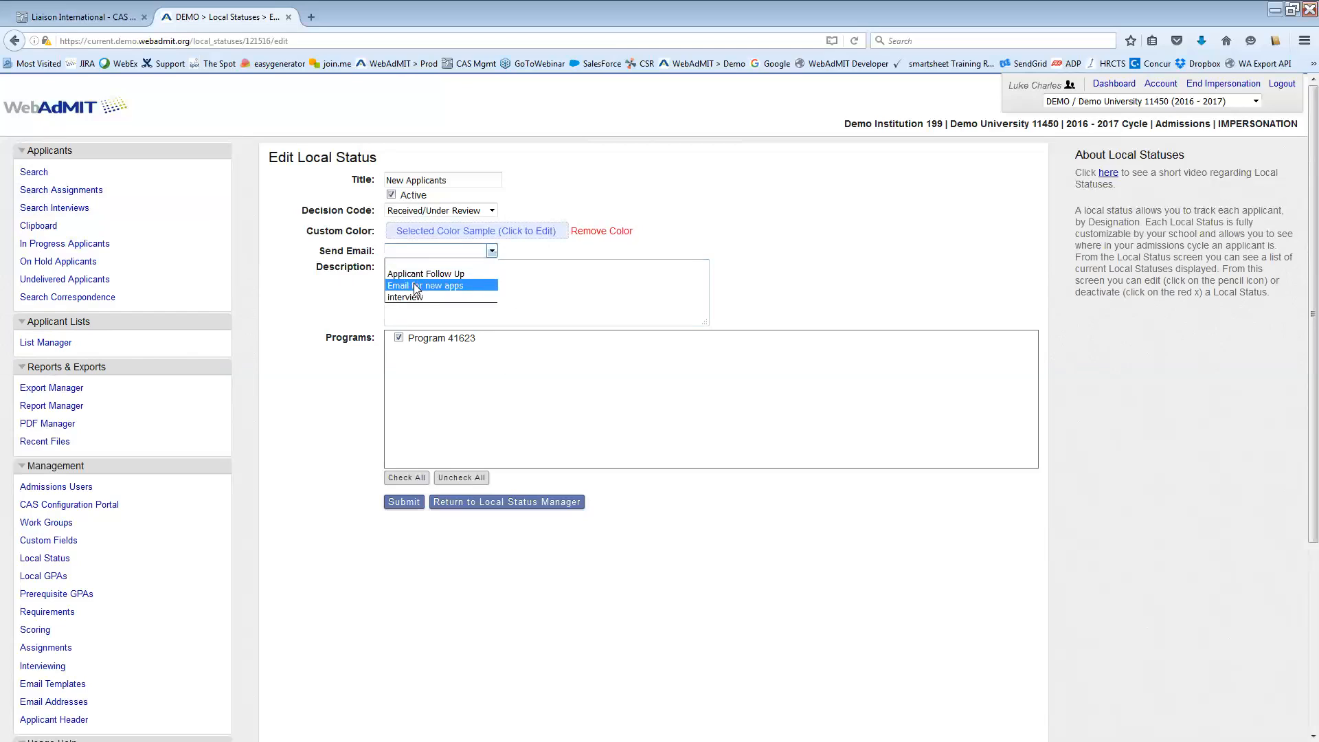
pyautogui.click(421, 273)
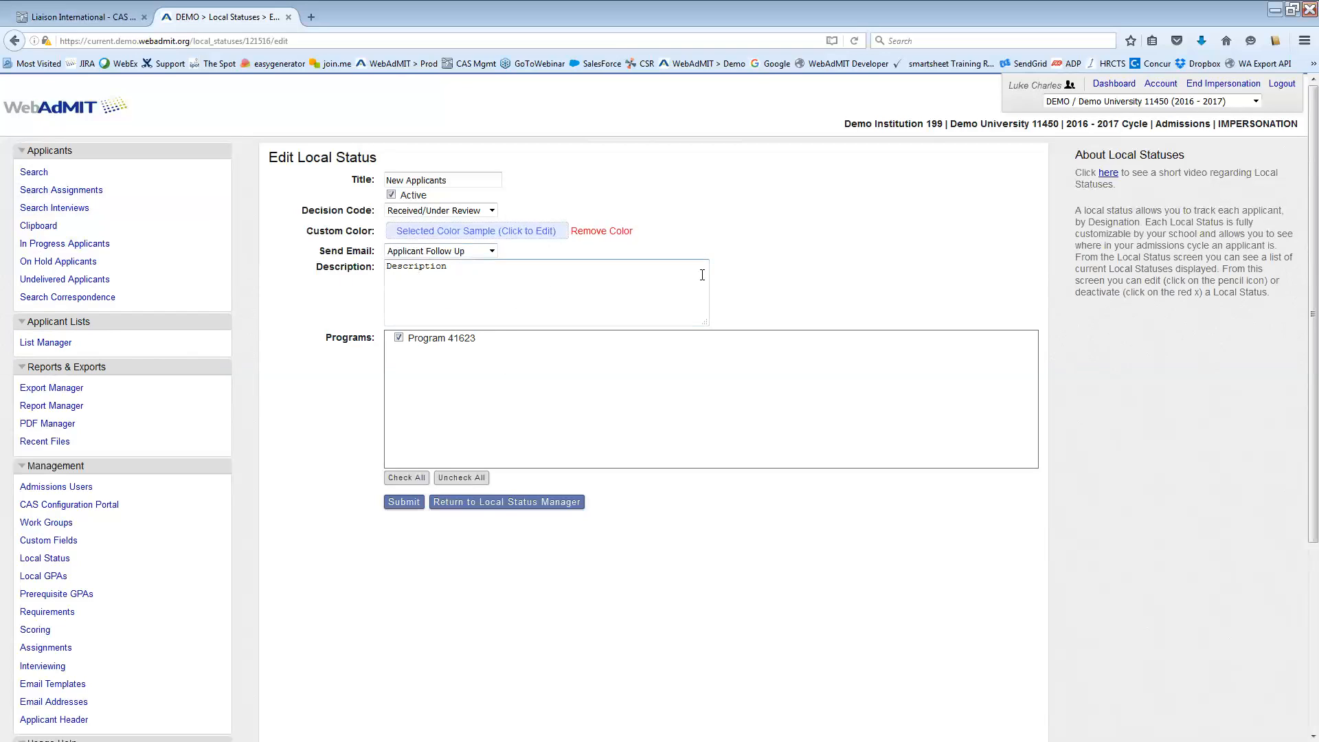